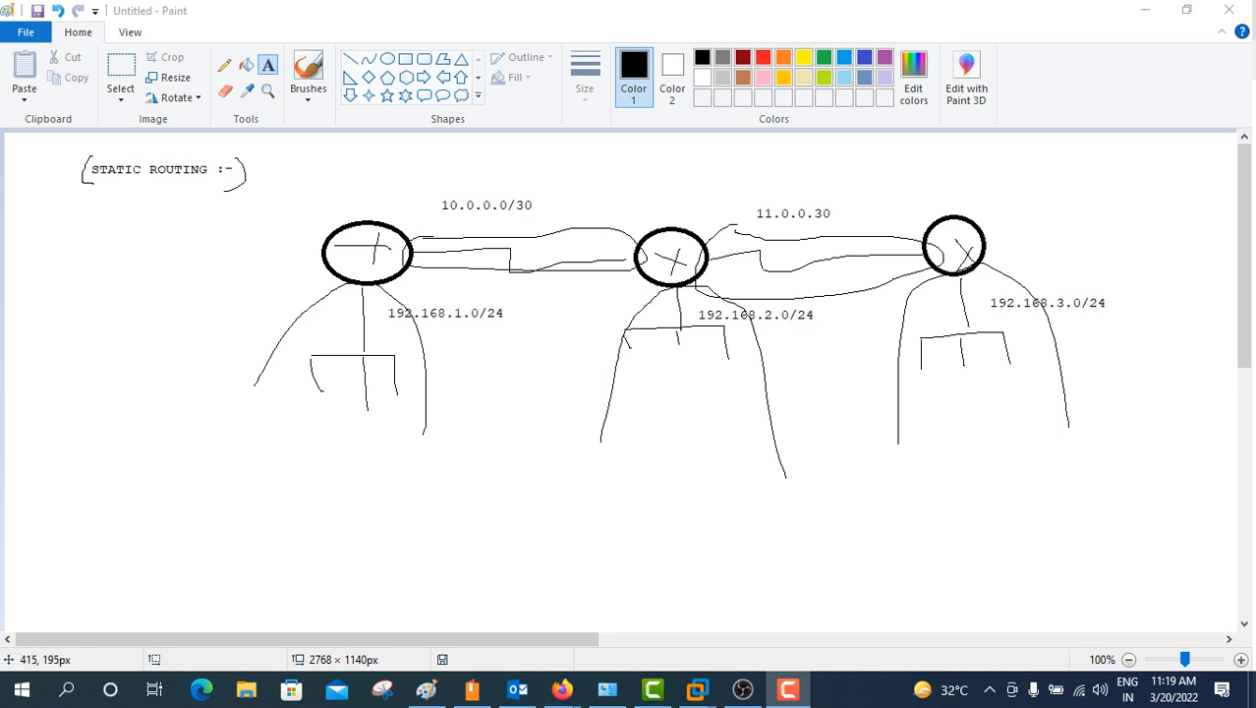
# Step: Bracket the ends of the LAN labels with the pencil: 192.168.1.0/24 in orange, 192.168.2.0/24 in yellow and 192.168.3.0/24 in green
pyautogui.click(225, 65)
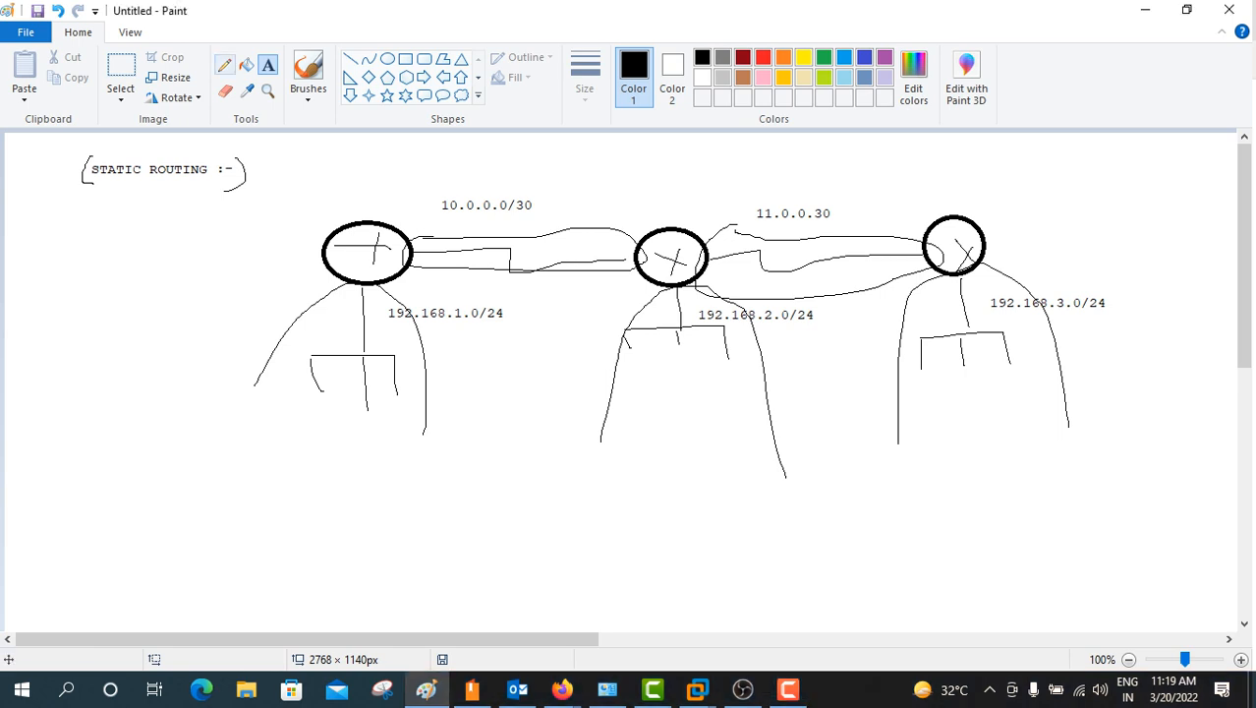
pyautogui.click(783, 57)
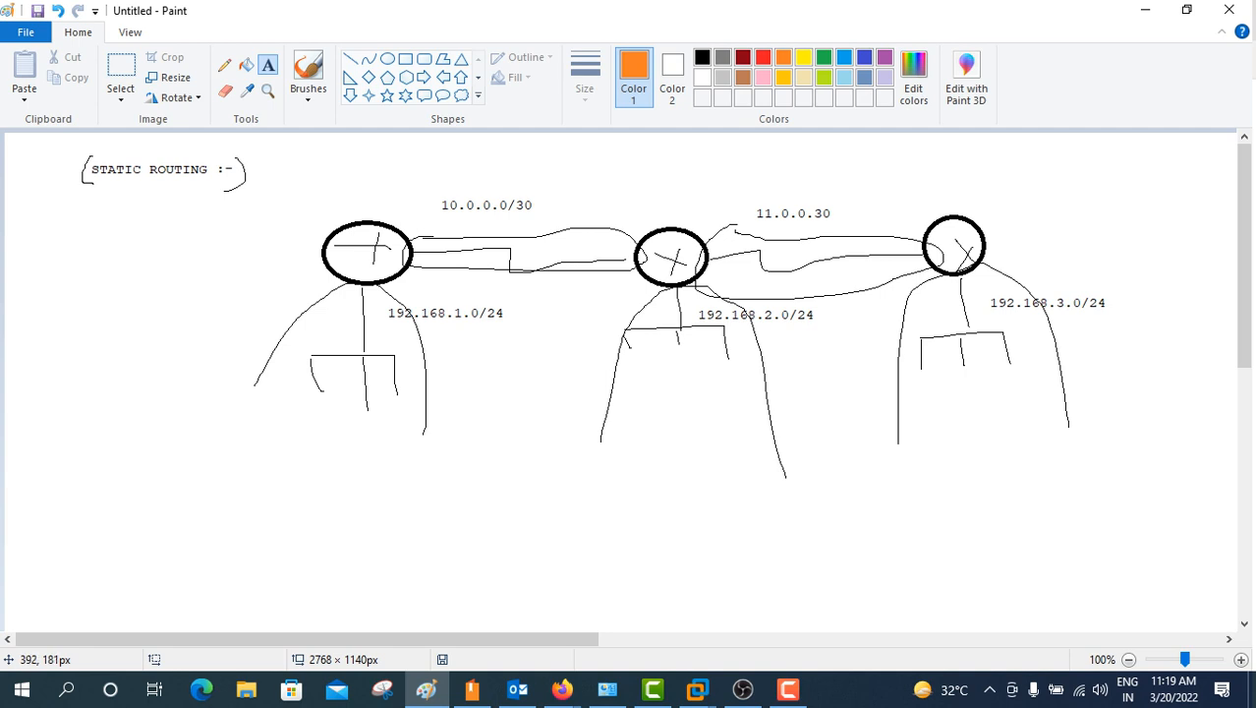
pyautogui.click(226, 65)
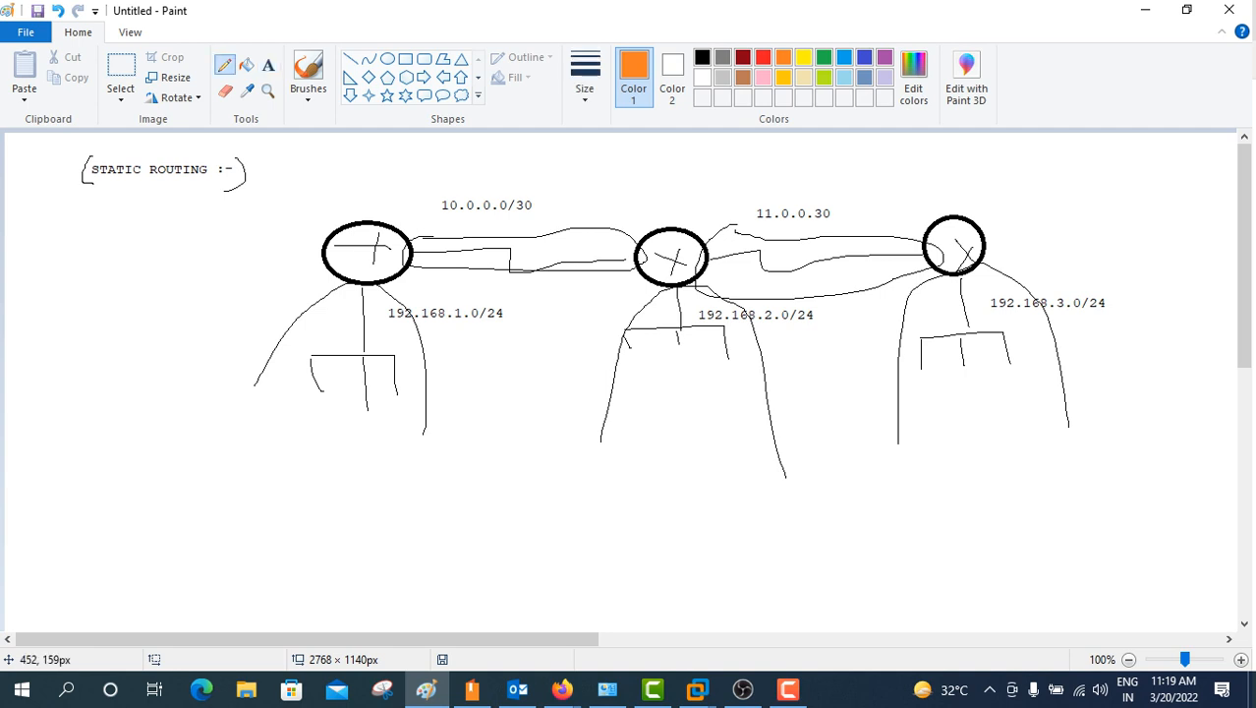
pyautogui.moveTo(486, 299); pyautogui.dragTo(494, 336)
pyautogui.click(585, 83)
pyautogui.click(627, 165)
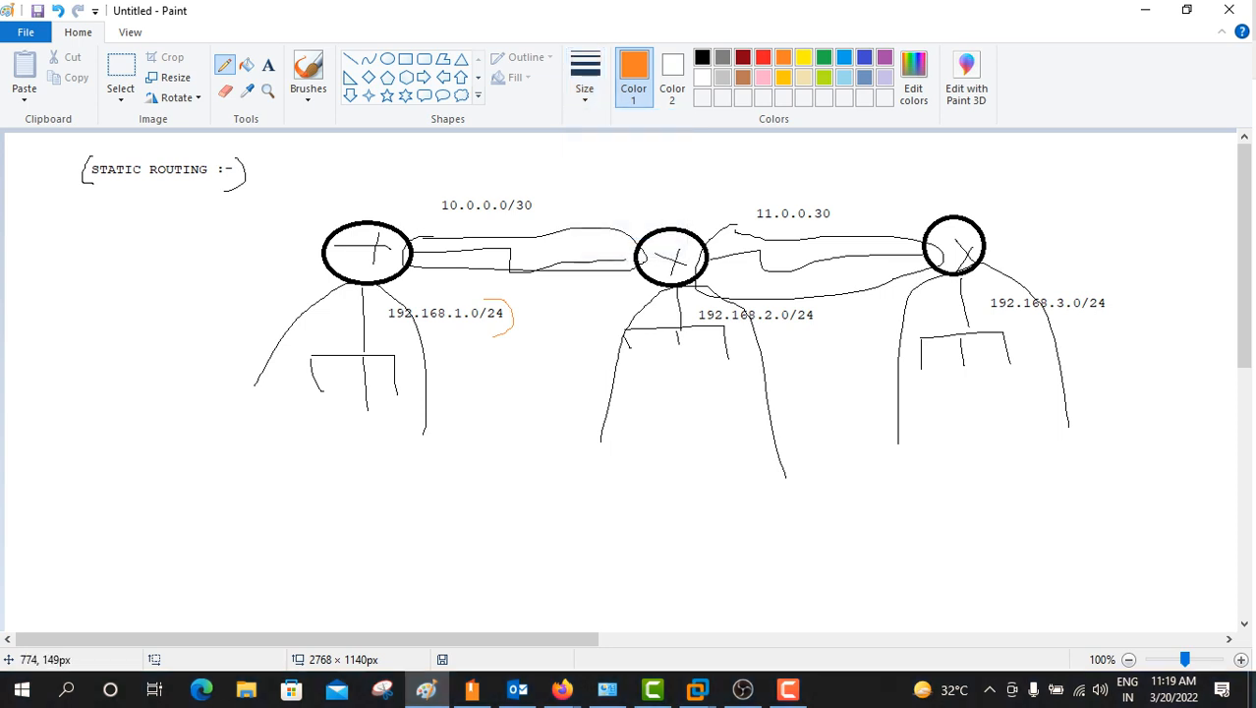
pyautogui.click(803, 57)
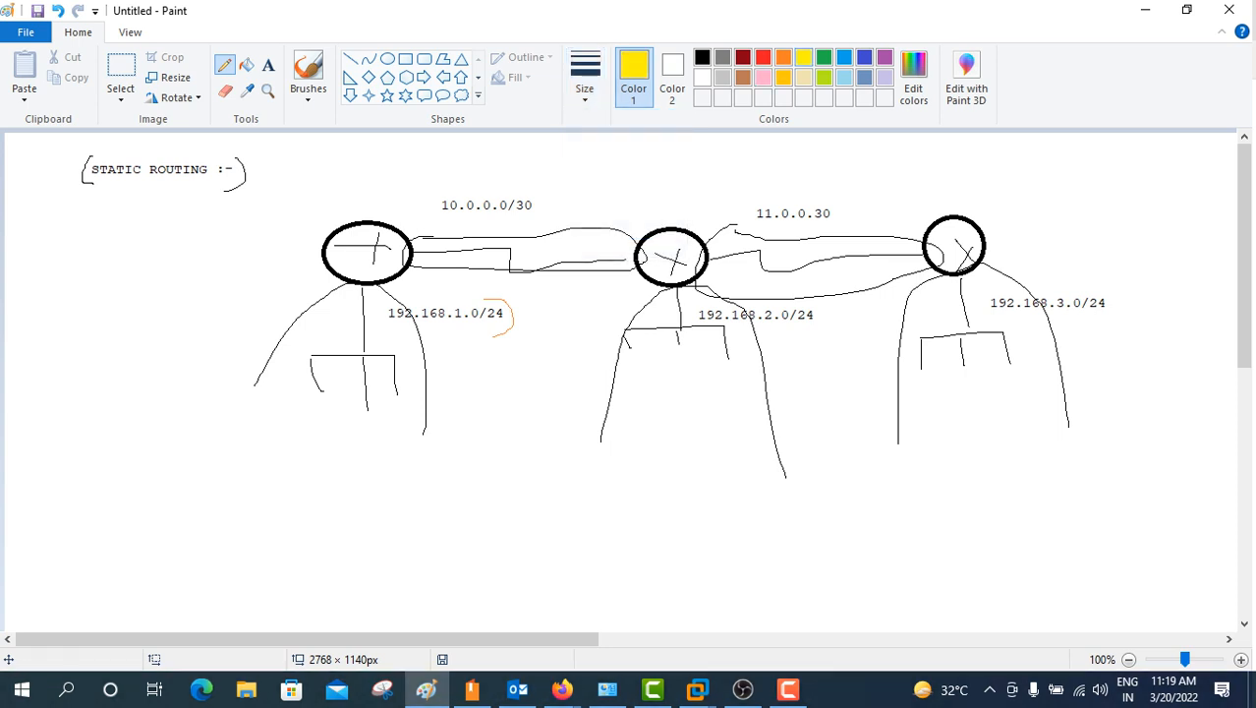
pyautogui.moveTo(797, 302); pyautogui.dragTo(804, 339)
pyautogui.click(824, 57)
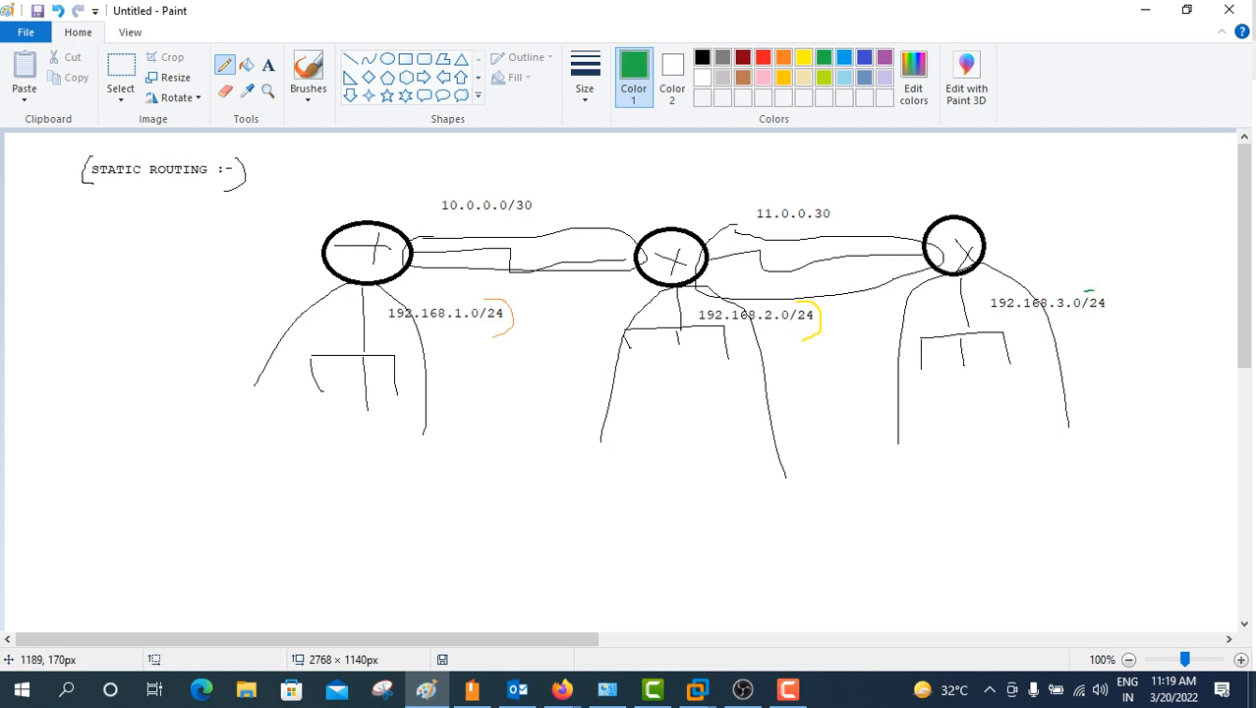
pyautogui.moveTo(1091, 291); pyautogui.dragTo(1103, 320)
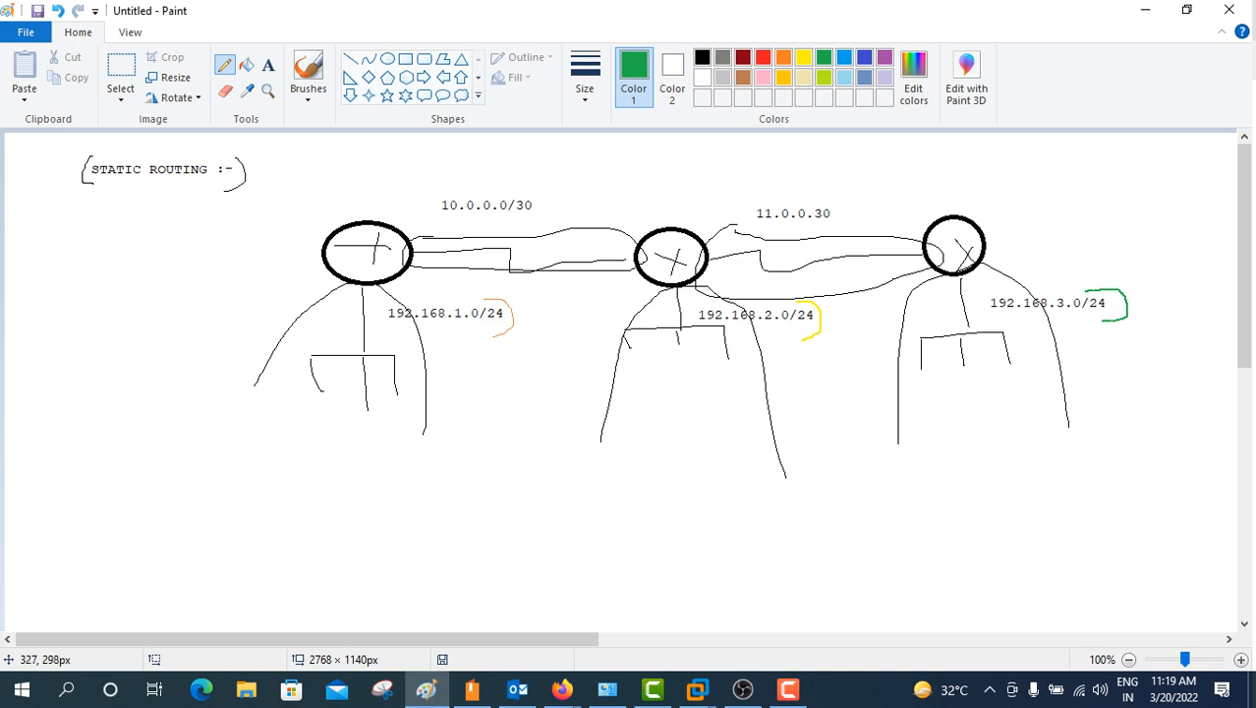
# Step: Draw three green hosts labelled 1.2, 1.3 and 1.4 below the left router and mark its LAN interface 1.1 with arrows
pyautogui.moveTo(314, 388)
pyautogui.mouseDown()
pyautogui.moveTo(366, 419)
pyautogui.moveTo(361, 407)
pyautogui.moveTo(403, 397)
pyautogui.mouseUp()
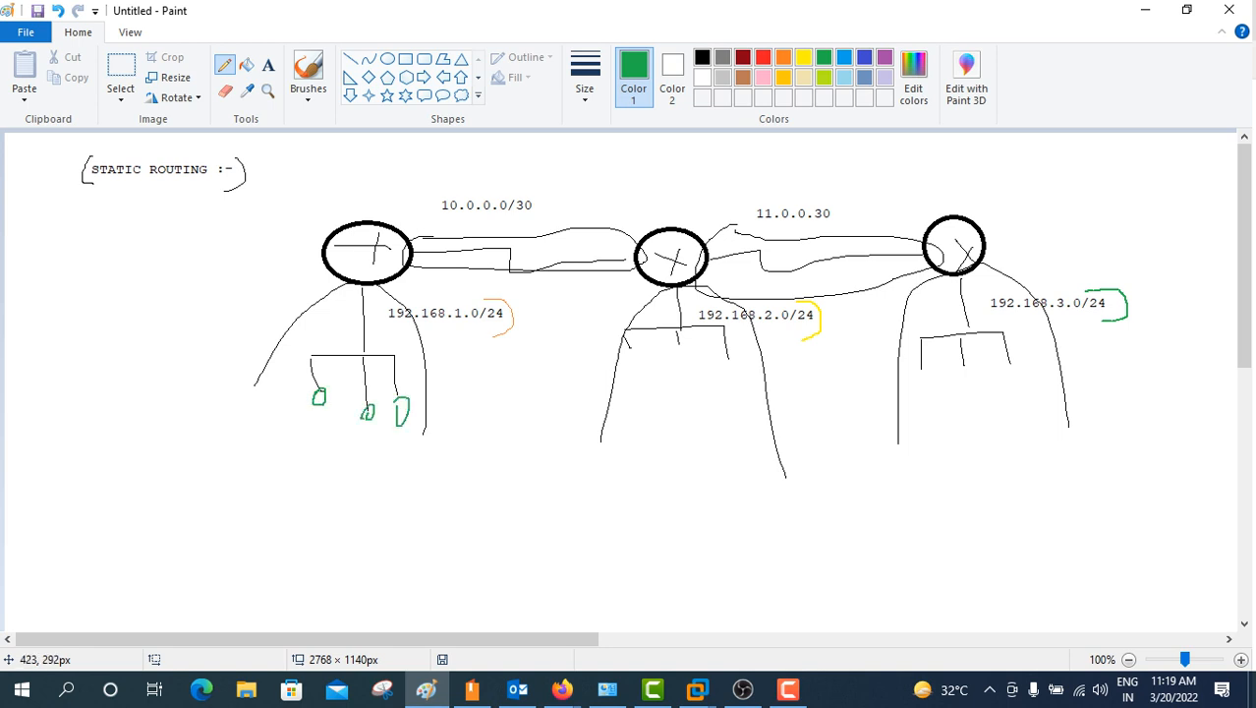
pyautogui.moveTo(270, 432)
pyautogui.mouseDown()
pyautogui.moveTo(270, 458)
pyautogui.moveTo(399, 469)
pyautogui.moveTo(424, 460)
pyautogui.moveTo(430, 477)
pyautogui.mouseUp()
pyautogui.click(405, 464)
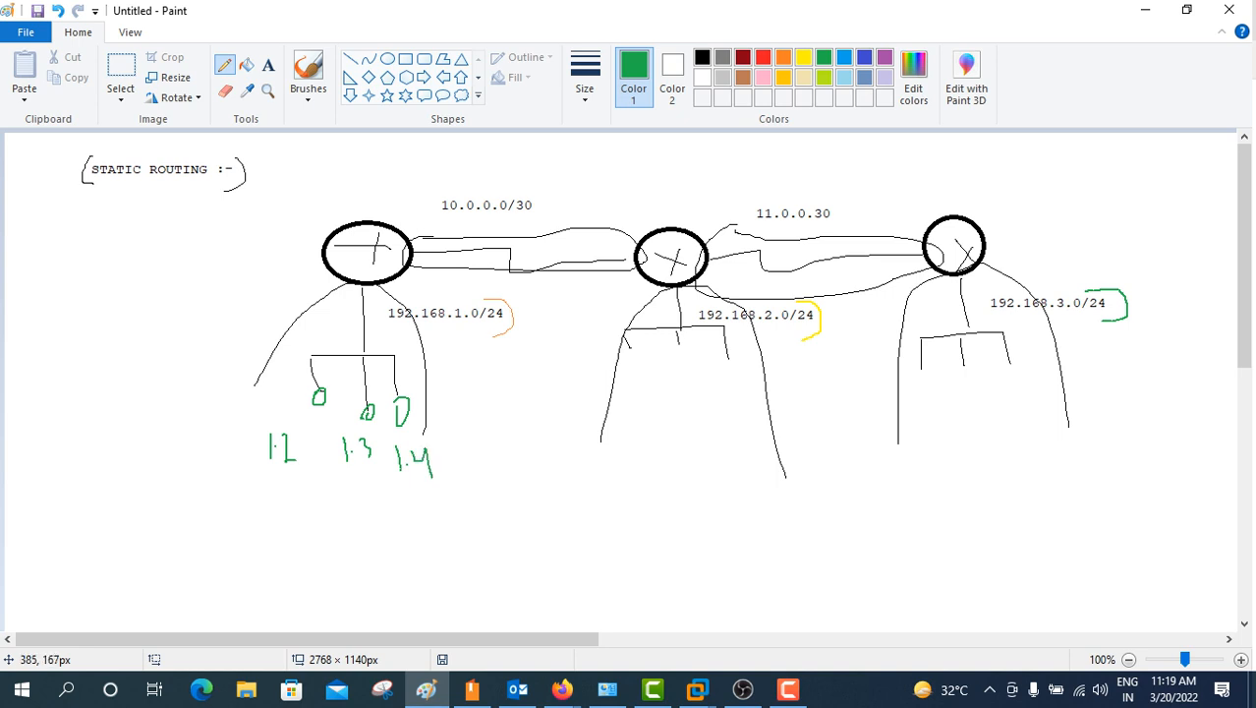
pyautogui.click(360, 285)
pyautogui.moveTo(358, 287); pyautogui.dragTo(279, 296)
pyautogui.moveTo(468, 304)
pyautogui.mouseDown()
pyautogui.moveTo(426, 289)
pyautogui.moveTo(375, 295)
pyautogui.moveTo(386, 292)
pyautogui.mouseUp()
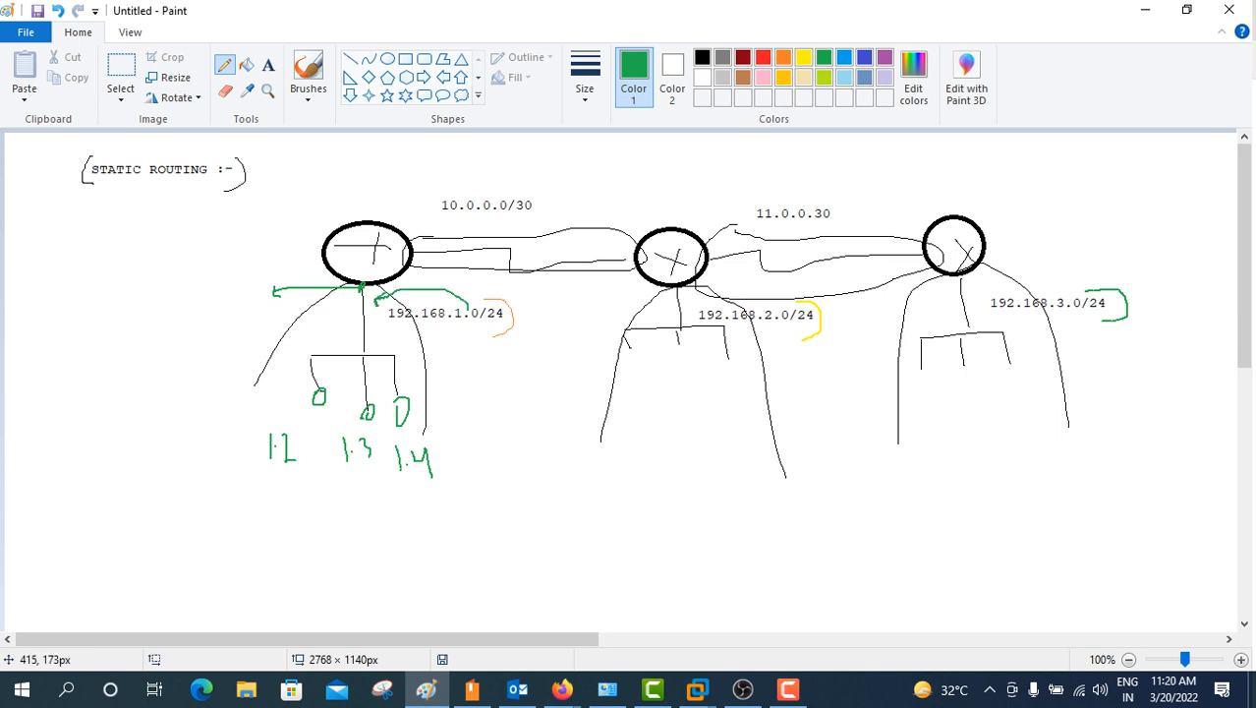
pyautogui.moveTo(225, 298); pyautogui.dragTo(249, 311)
# Step: Mark the middle router's LAN interface 2.1 with hosts 2.2, 2.3, 2.4, and the right router's interface 3.1 with hosts 3.2, 3.3, 3.4
pyautogui.moveTo(672, 289); pyautogui.dragTo(617, 312)
pyautogui.moveTo(305, 365); pyautogui.dragTo(401, 360)
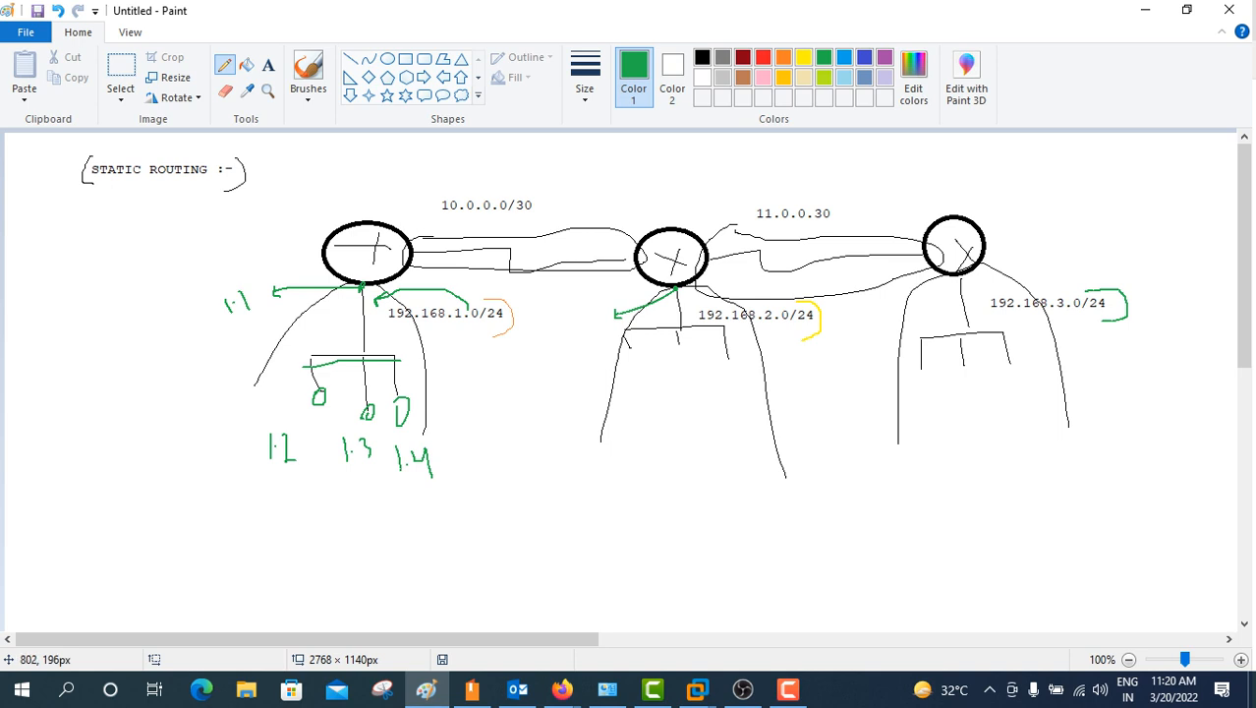
pyautogui.moveTo(739, 308); pyautogui.dragTo(688, 304)
pyautogui.moveTo(579, 302)
pyautogui.mouseDown()
pyautogui.moveTo(592, 320)
pyautogui.moveTo(606, 309)
pyautogui.moveTo(627, 359)
pyautogui.moveTo(722, 352)
pyautogui.mouseUp()
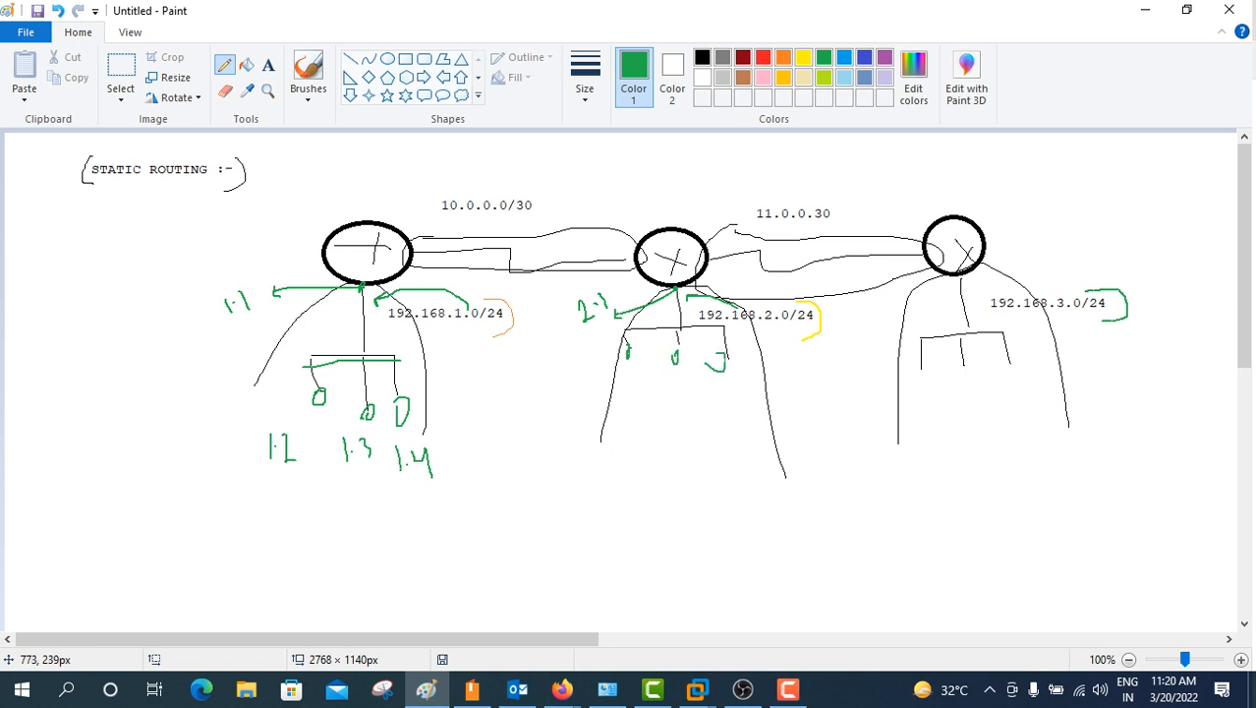
pyautogui.moveTo(603, 384)
pyautogui.mouseDown()
pyautogui.moveTo(659, 405)
pyautogui.moveTo(675, 390)
pyautogui.moveTo(716, 407)
pyautogui.moveTo(736, 393)
pyautogui.mouseUp()
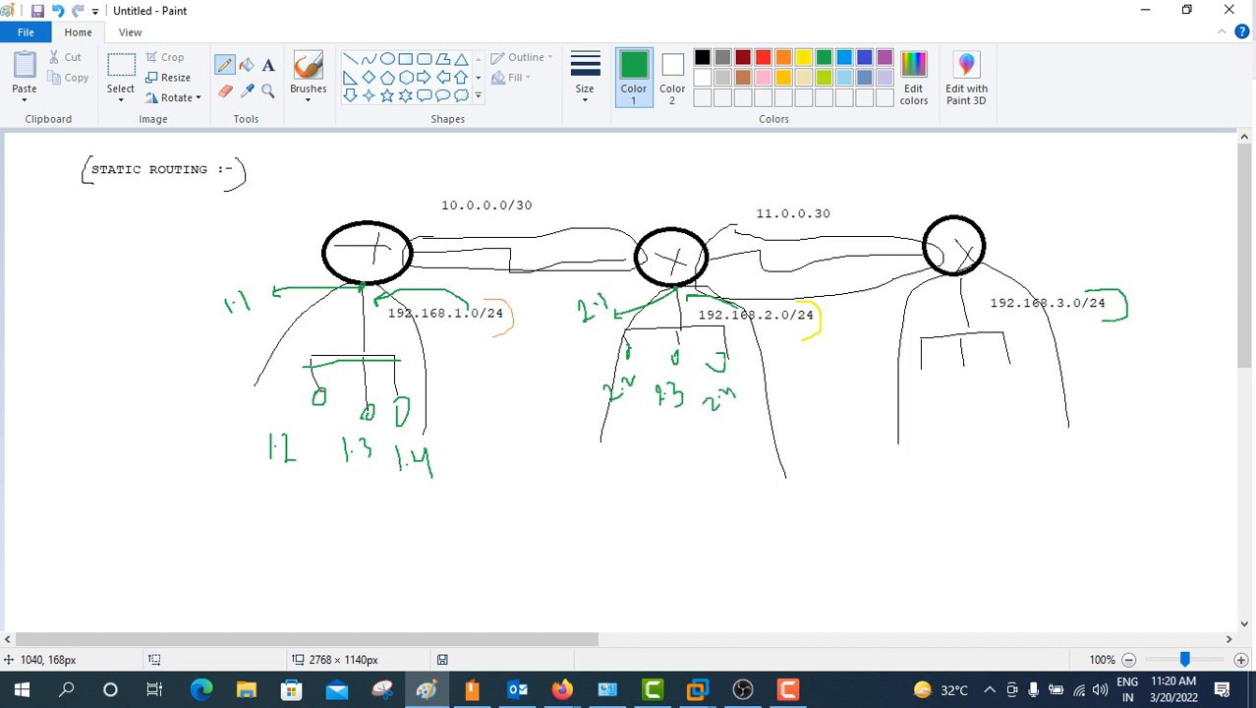
pyautogui.moveTo(964, 280)
pyautogui.mouseDown()
pyautogui.moveTo(995, 285)
pyautogui.moveTo(946, 288)
pyautogui.moveTo(930, 320)
pyautogui.moveTo(941, 310)
pyautogui.mouseUp()
pyautogui.moveTo(916, 387)
pyautogui.mouseDown()
pyautogui.moveTo(918, 407)
pyautogui.moveTo(967, 393)
pyautogui.moveTo(1017, 401)
pyautogui.moveTo(1046, 383)
pyautogui.moveTo(1064, 408)
pyautogui.mouseUp()
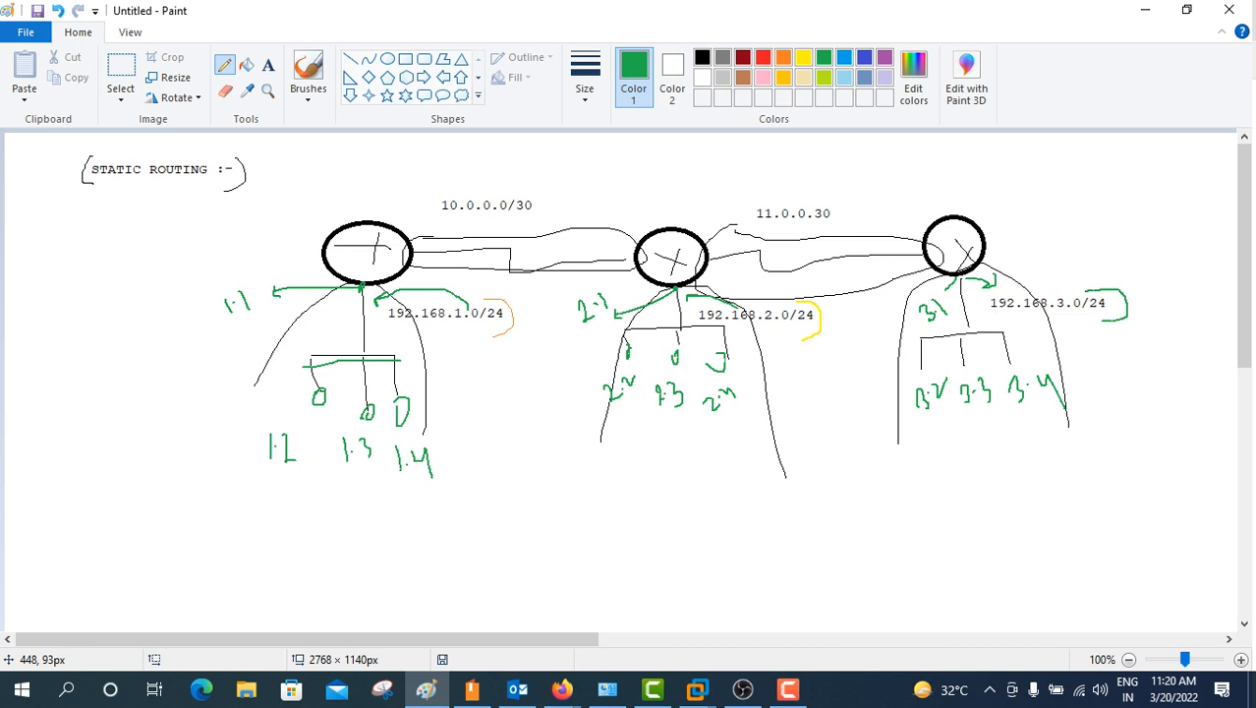
# Step: Handwrite the router names R1, R2 and R3 in green above the left, middle and right routers
pyautogui.moveTo(338, 187)
pyautogui.mouseDown()
pyautogui.moveTo(339, 216)
pyautogui.moveTo(369, 203)
pyautogui.mouseUp()
pyautogui.moveTo(637, 183)
pyautogui.mouseDown()
pyautogui.moveTo(639, 214)
pyautogui.moveTo(683, 218)
pyautogui.mouseUp()
pyautogui.moveTo(962, 179); pyautogui.dragTo(963, 207)
pyautogui.moveTo(959, 177); pyautogui.dragTo(981, 204)
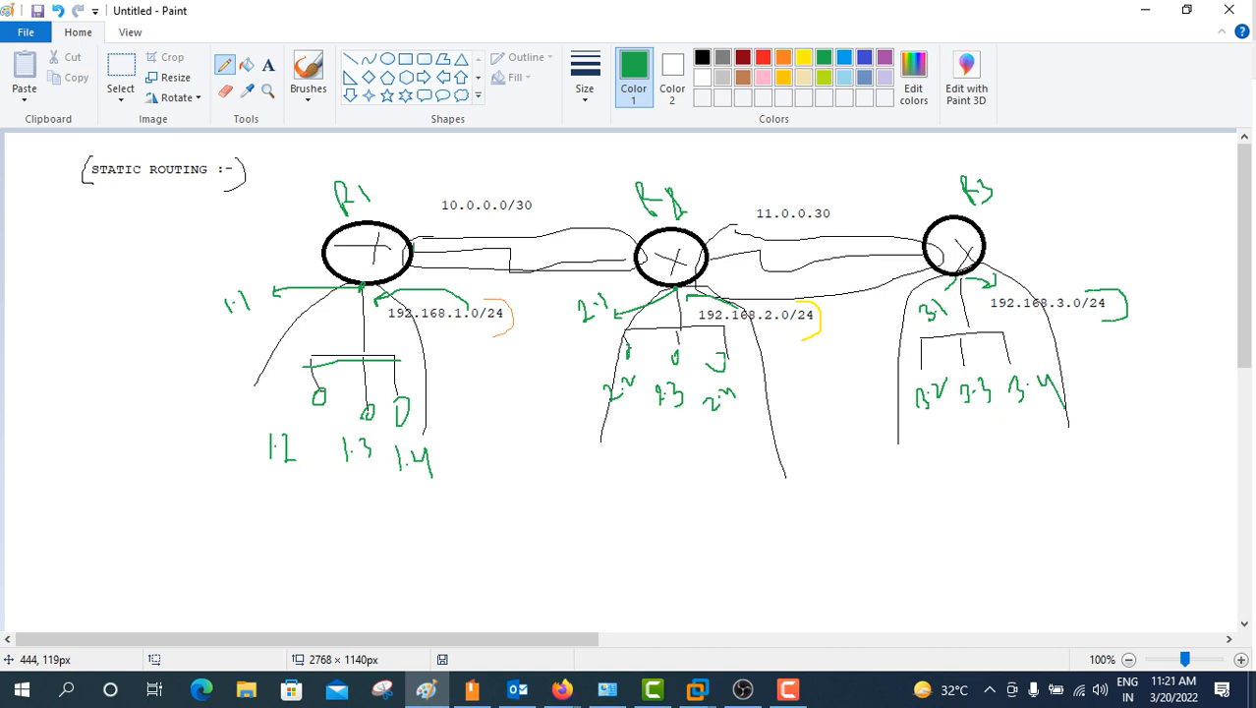
# Step: Label R1's link port Serial and S1/0, R2's ports S1/0 and S1/1, and R3's port S1/0, with arrows to the interfaces
pyautogui.moveTo(413, 244)
pyautogui.mouseDown()
pyautogui.moveTo(402, 184)
pyautogui.moveTo(463, 146)
pyautogui.mouseUp()
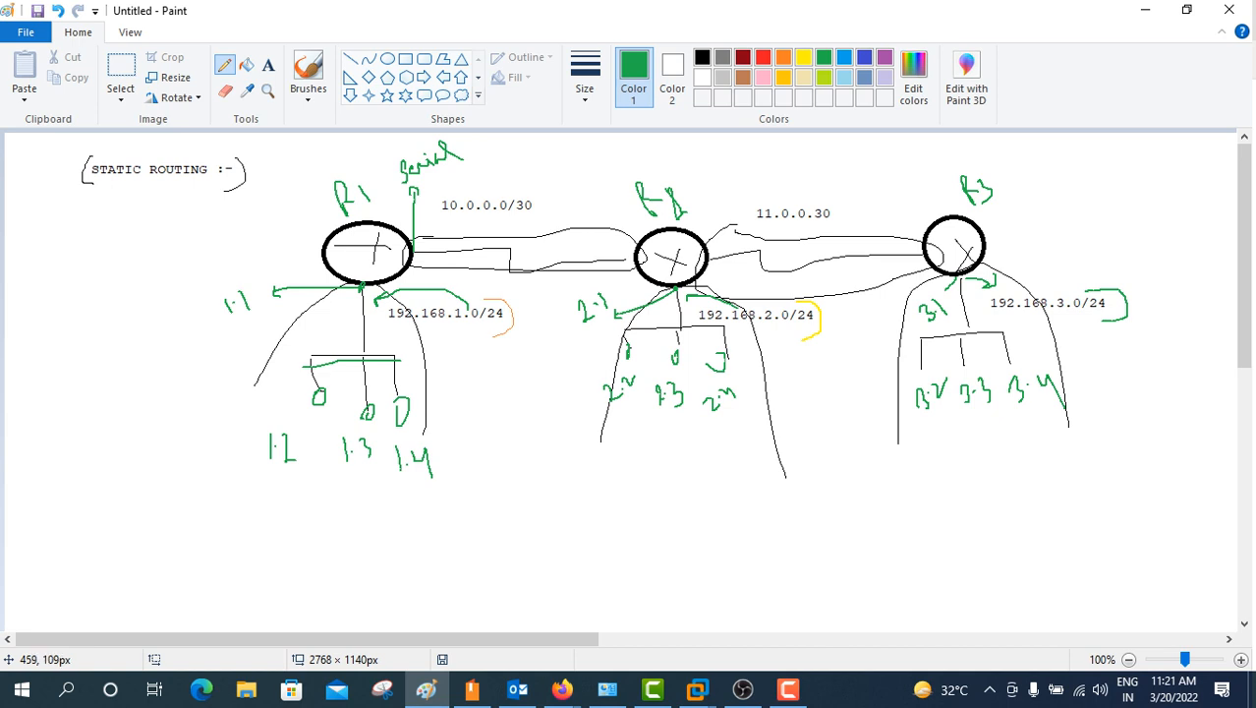
pyautogui.moveTo(426, 224)
pyautogui.mouseDown()
pyautogui.moveTo(446, 247)
pyautogui.moveTo(462, 235)
pyautogui.mouseUp()
pyautogui.moveTo(635, 260)
pyautogui.mouseDown()
pyautogui.moveTo(625, 241)
pyautogui.moveTo(586, 238)
pyautogui.moveTo(603, 250)
pyautogui.moveTo(613, 236)
pyautogui.mouseUp()
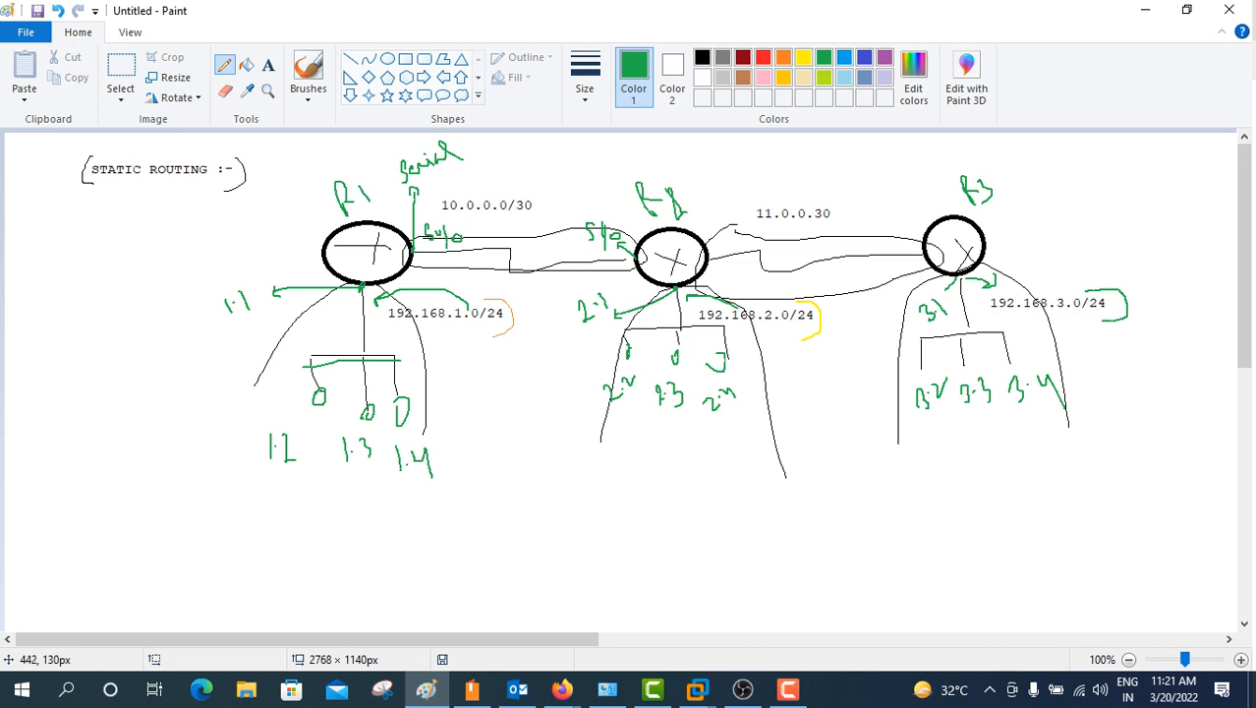
pyautogui.moveTo(417, 242); pyautogui.dragTo(409, 253)
pyautogui.moveTo(724, 233)
pyautogui.mouseDown()
pyautogui.moveTo(724, 249)
pyautogui.moveTo(752, 259)
pyautogui.mouseUp()
pyautogui.moveTo(927, 255)
pyautogui.mouseDown()
pyautogui.moveTo(887, 185)
pyautogui.moveTo(900, 190)
pyautogui.moveTo(908, 173)
pyautogui.moveTo(904, 199)
pyautogui.mouseUp()
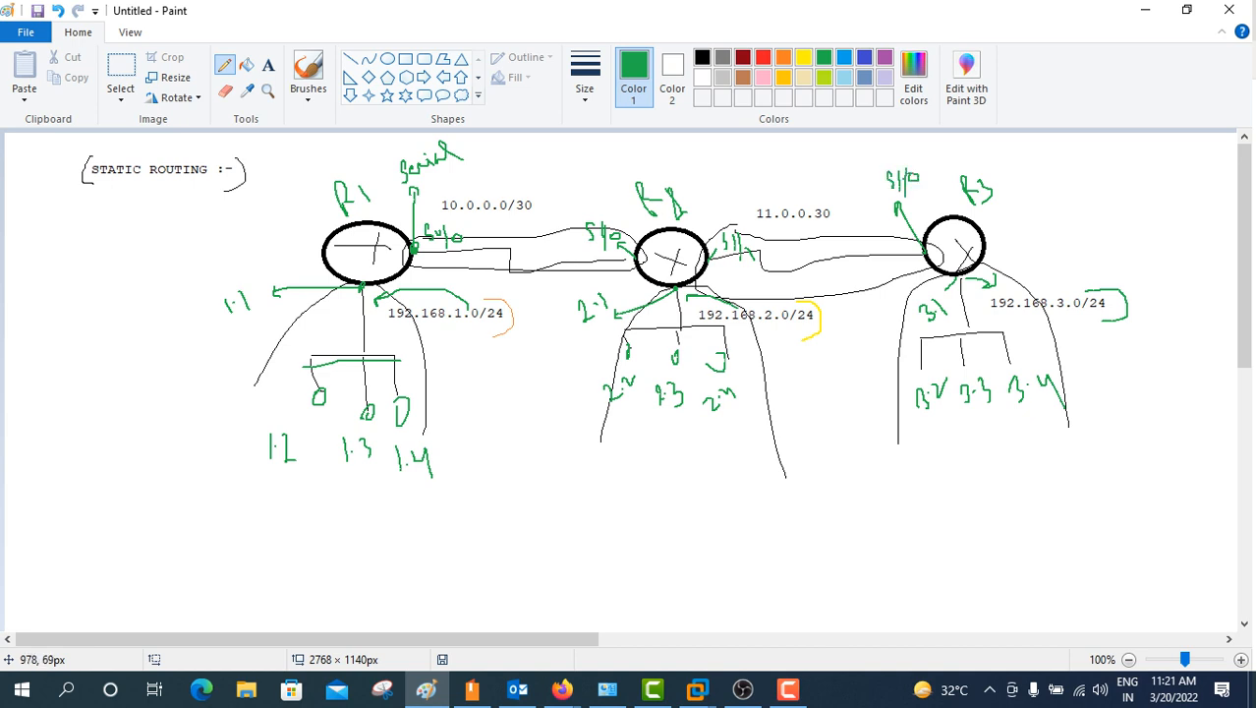
# Step: Circle the 10.0.0.0/30 and 11.0.0.30 link labels and mark each link's two ends with host addresses .1 and .2
pyautogui.moveTo(438, 189)
pyautogui.mouseDown()
pyautogui.moveTo(446, 221)
pyautogui.moveTo(537, 218)
pyautogui.moveTo(440, 183)
pyautogui.mouseUp()
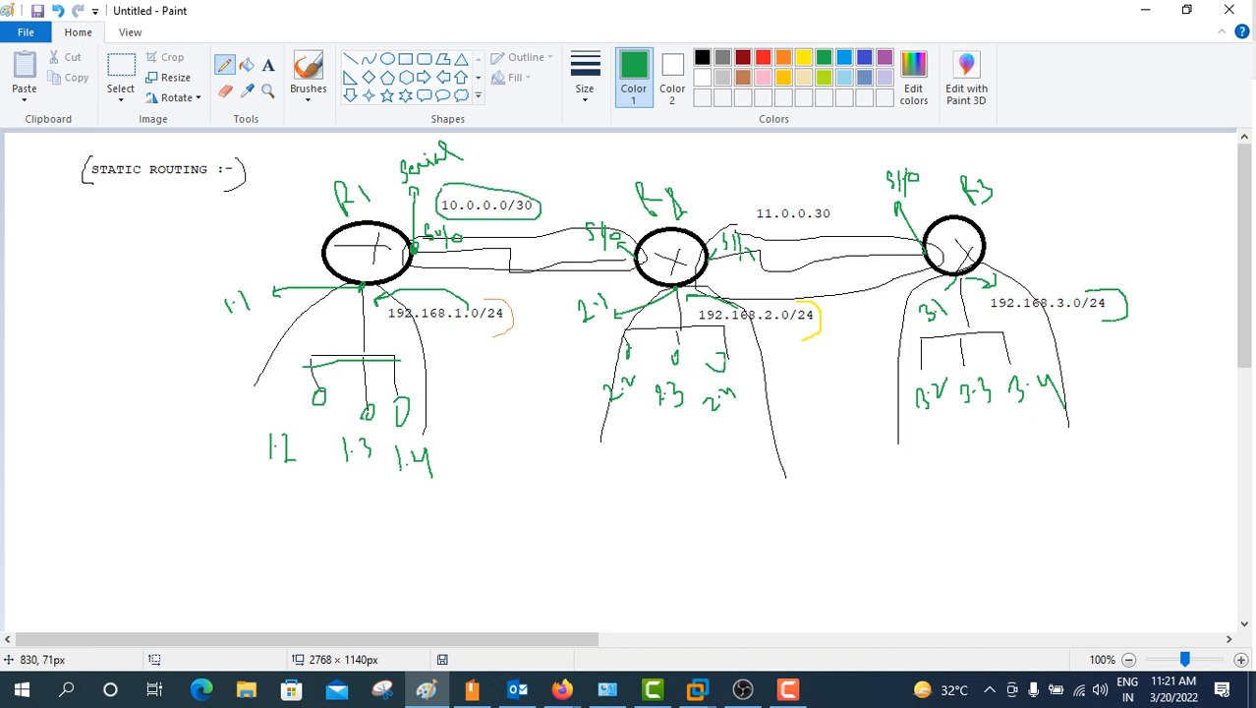
pyautogui.moveTo(766, 194)
pyautogui.mouseDown()
pyautogui.moveTo(758, 228)
pyautogui.moveTo(831, 228)
pyautogui.moveTo(834, 203)
pyautogui.moveTo(761, 197)
pyautogui.mouseUp()
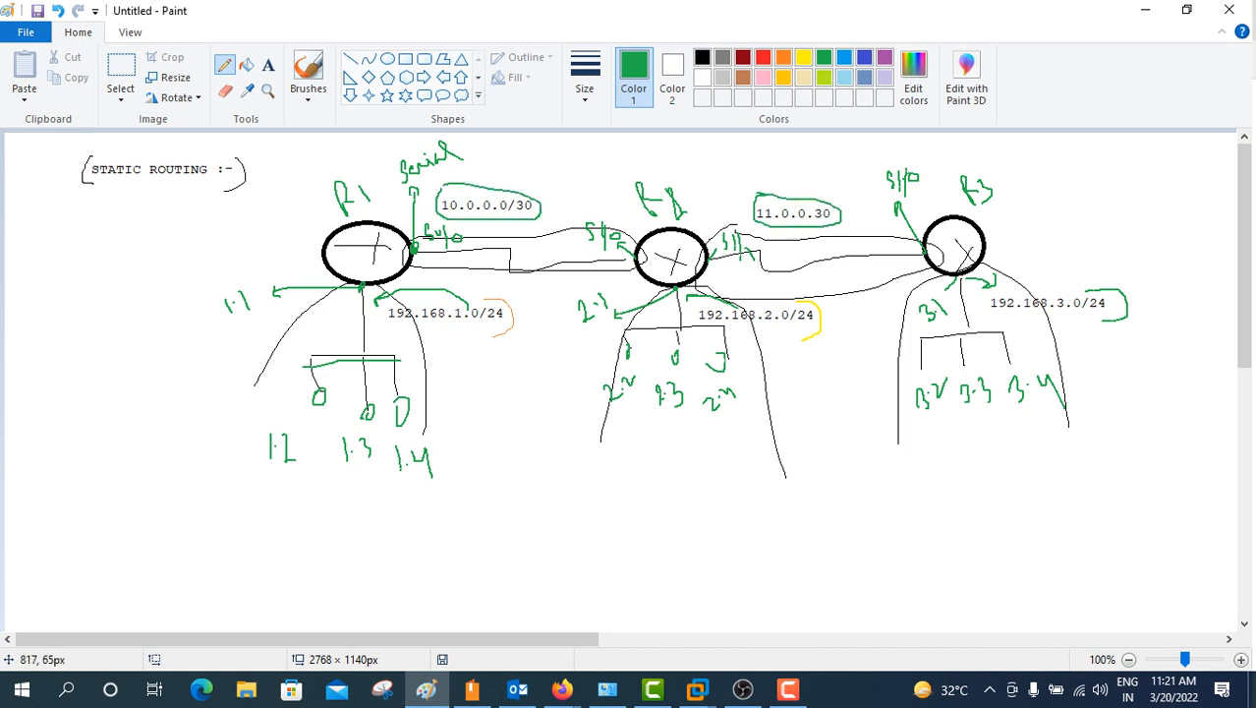
pyautogui.moveTo(497, 192); pyautogui.dragTo(505, 160)
pyautogui.moveTo(414, 246); pyautogui.dragTo(437, 267)
pyautogui.moveTo(440, 259); pyautogui.dragTo(452, 268)
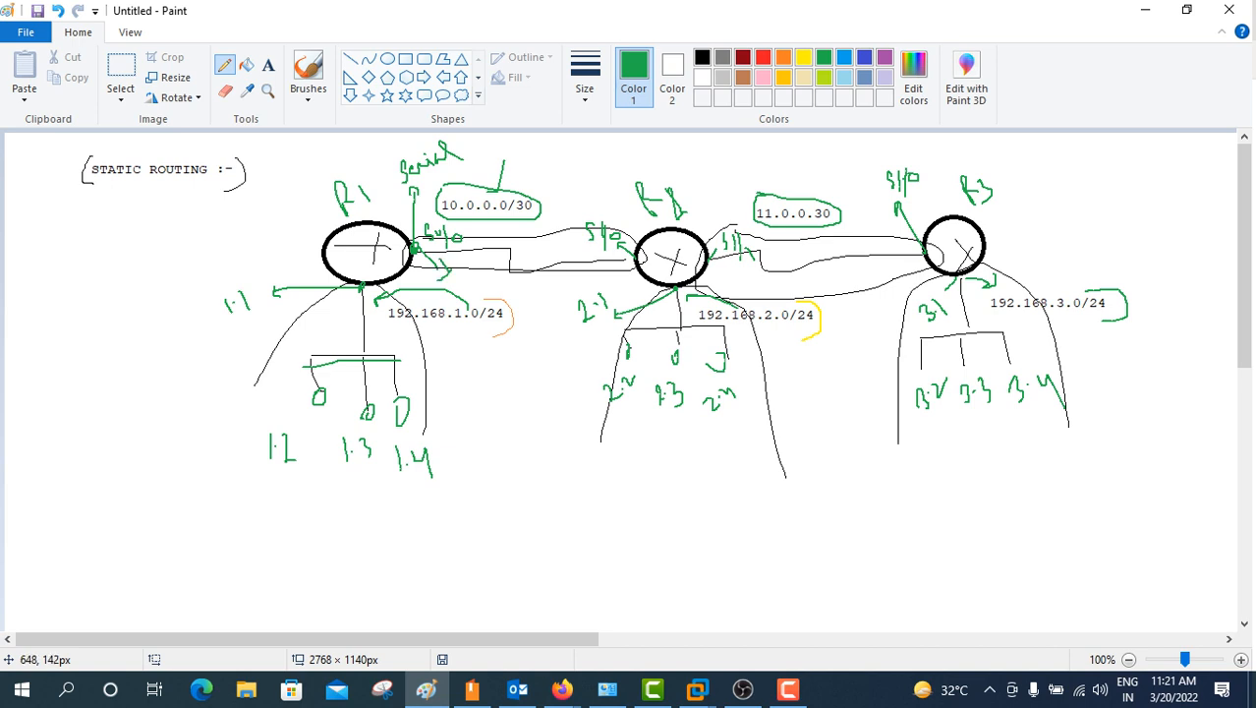
pyautogui.moveTo(617, 260)
pyautogui.mouseDown()
pyautogui.moveTo(606, 274)
pyautogui.moveTo(623, 259)
pyautogui.mouseUp()
pyautogui.moveTo(819, 193); pyautogui.dragTo(816, 237)
pyautogui.moveTo(737, 264); pyautogui.dragTo(753, 284)
pyautogui.click(907, 261)
pyautogui.moveTo(909, 260); pyautogui.dragTo(918, 271)
# Step: Write a circled R1 inside the left router and tick the middle LAN, the right LAN and both router links in green
pyautogui.moveTo(351, 258)
pyautogui.mouseDown()
pyautogui.moveTo(364, 278)
pyautogui.moveTo(358, 239)
pyautogui.mouseUp()
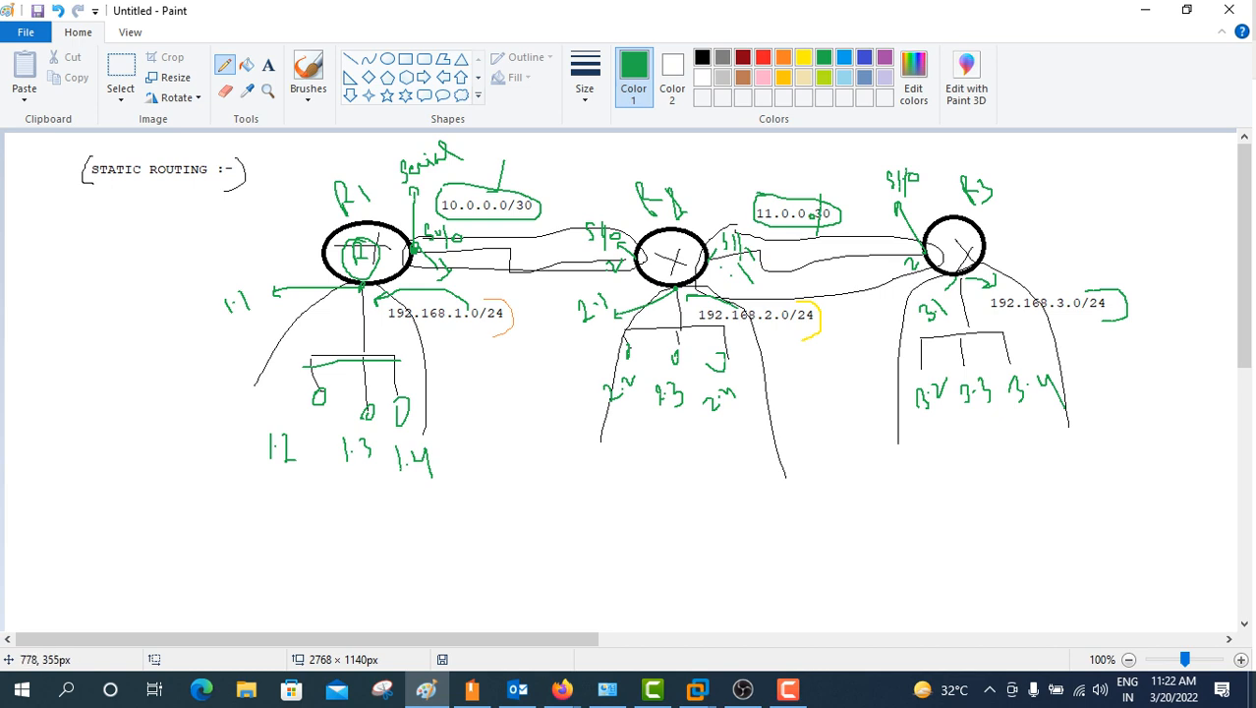
pyautogui.moveTo(710, 454); pyautogui.dragTo(736, 449)
pyautogui.moveTo(921, 465); pyautogui.dragTo(940, 442)
pyautogui.moveTo(549, 201); pyautogui.dragTo(547, 227)
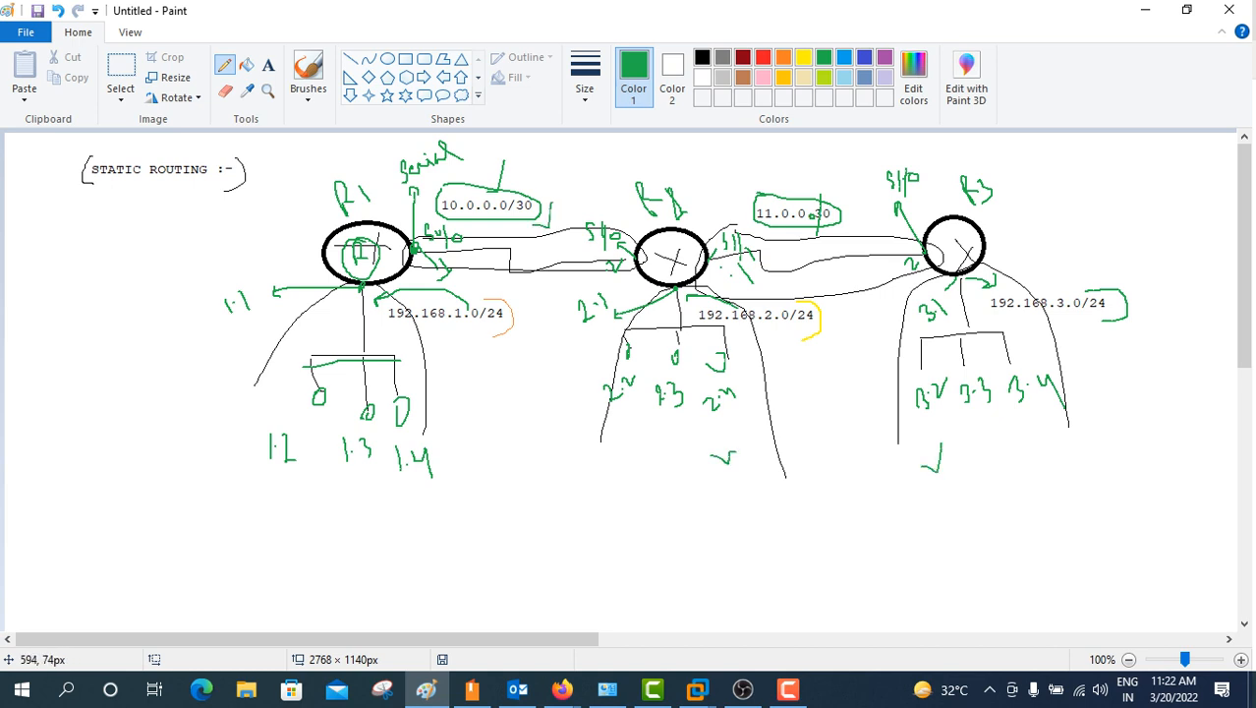
pyautogui.moveTo(863, 206); pyautogui.dragTo(857, 227)
# Step: Write a boxed 1 below the STATIC ROUTING title, mark R3's link side and tick R1's LAN in green
pyautogui.moveTo(51, 228)
pyautogui.mouseDown()
pyautogui.moveTo(63, 244)
pyautogui.moveTo(51, 226)
pyautogui.mouseUp()
pyautogui.moveTo(59, 230); pyautogui.dragTo(61, 238)
pyautogui.moveTo(929, 243); pyautogui.dragTo(957, 247)
pyautogui.moveTo(342, 322); pyautogui.dragTo(366, 313)
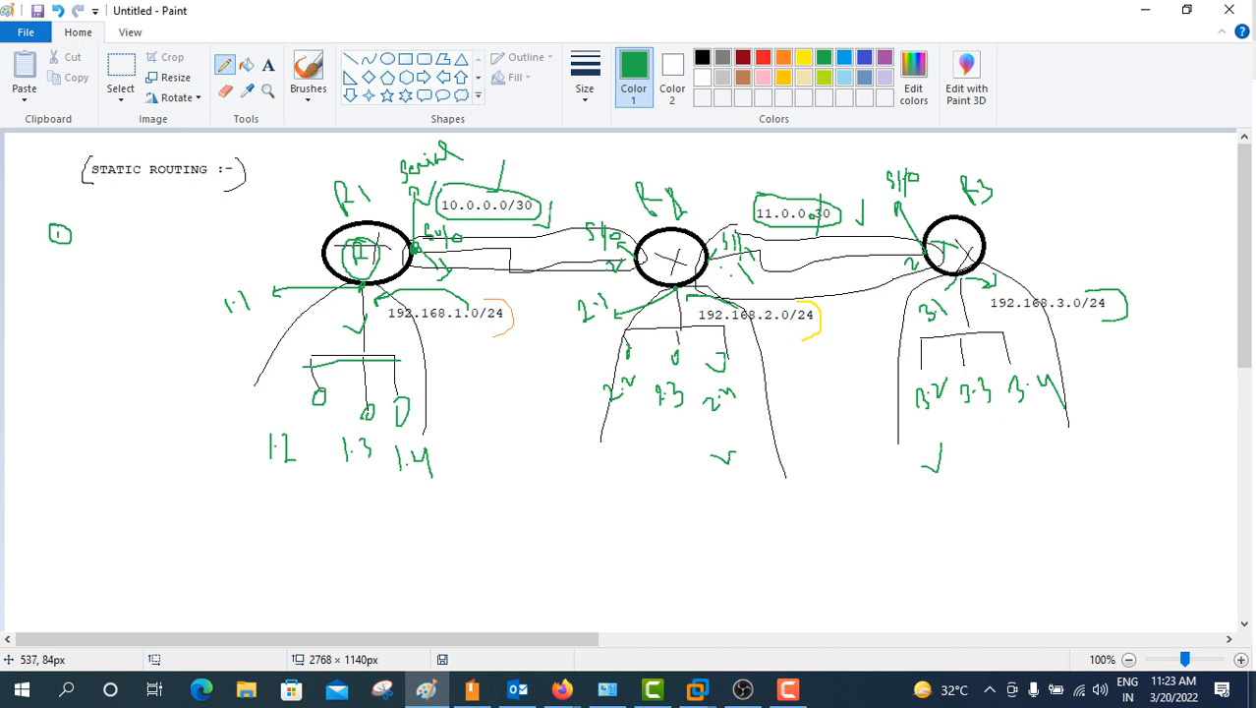
# Step: Add more green ticks at the 11.0.0.30 link and the middle and right LANs, and mark R2 and its link interface
pyautogui.moveTo(817, 246); pyautogui.dragTo(837, 233)
pyautogui.moveTo(738, 380)
pyautogui.mouseDown()
pyautogui.moveTo(762, 396)
pyautogui.moveTo(763, 381)
pyautogui.mouseUp()
pyautogui.moveTo(1029, 334); pyautogui.dragTo(1023, 359)
pyautogui.moveTo(805, 212); pyautogui.dragTo(808, 236)
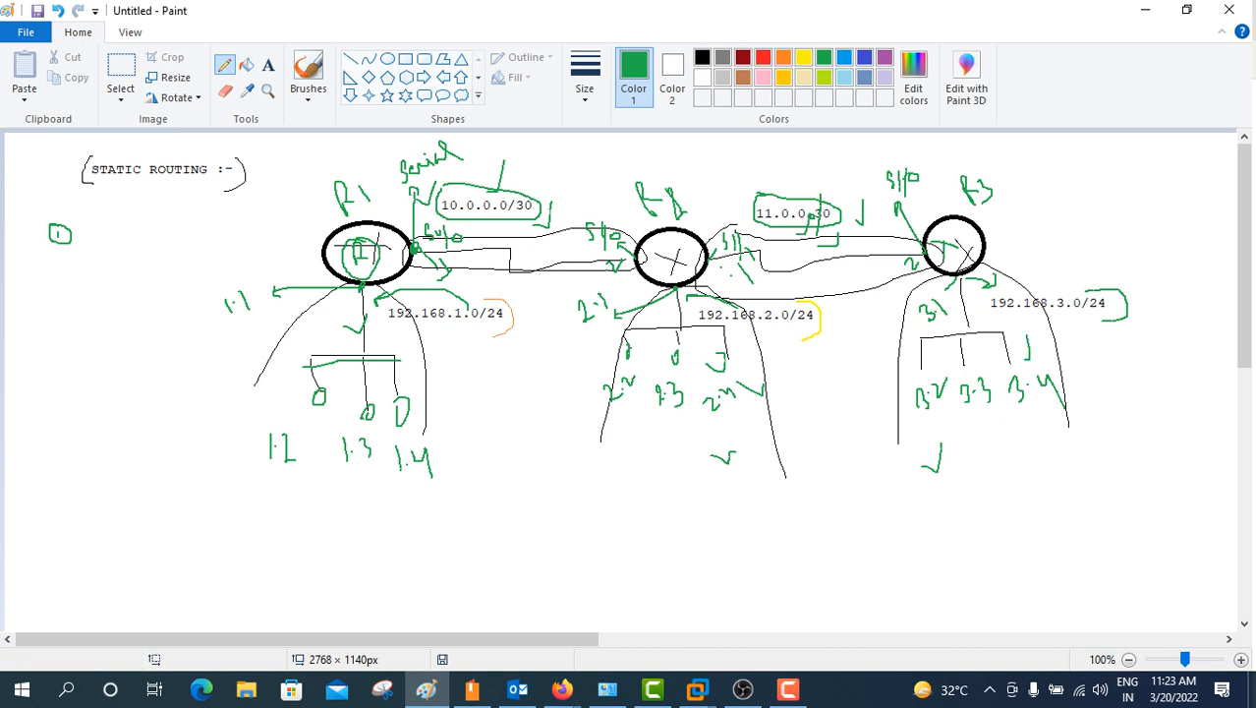
pyautogui.moveTo(738, 338); pyautogui.dragTo(754, 335)
pyautogui.moveTo(962, 346); pyautogui.dragTo(981, 338)
pyautogui.moveTo(626, 264); pyautogui.dragTo(635, 256)
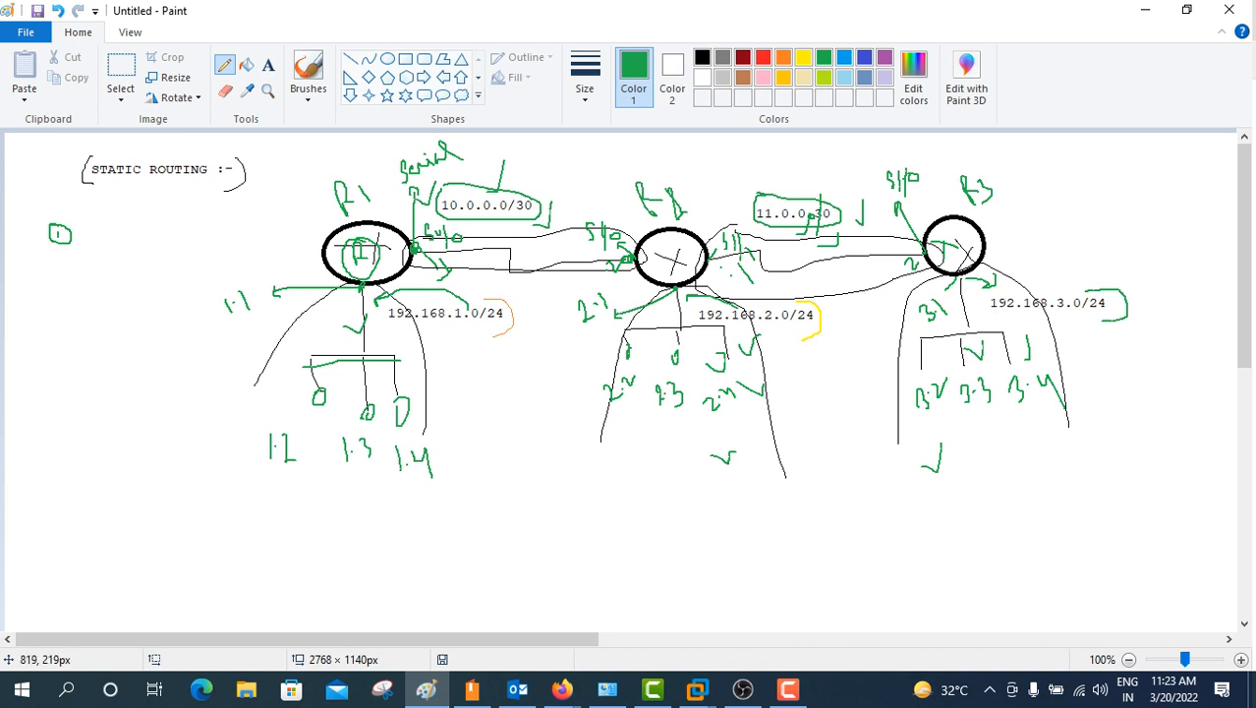
pyautogui.moveTo(782, 334); pyautogui.dragTo(791, 327)
pyautogui.moveTo(651, 261)
pyautogui.mouseDown()
pyautogui.moveTo(692, 260)
pyautogui.moveTo(670, 278)
pyautogui.mouseUp()
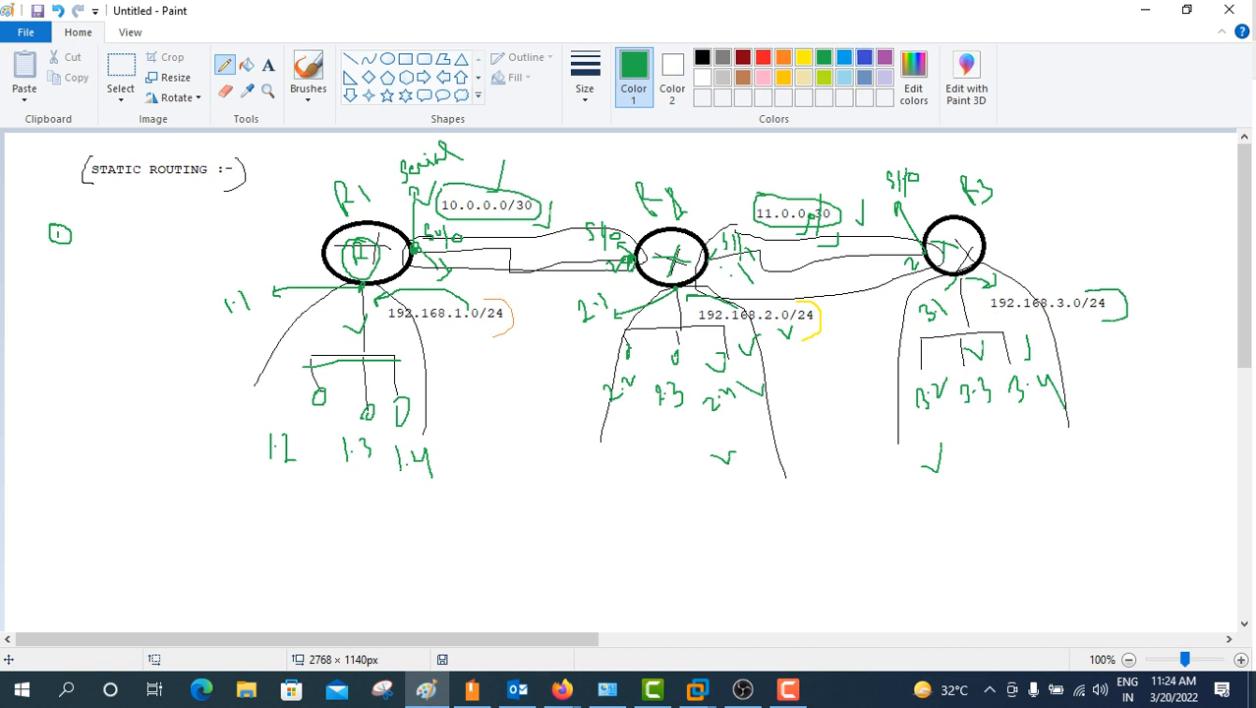
# Step: Outline R1's LAN and both router links in blue, numbering the LAN 1, the 10.0.0.0/30 link 2 and the 11.0.0.30 link 3
pyautogui.click(865, 57)
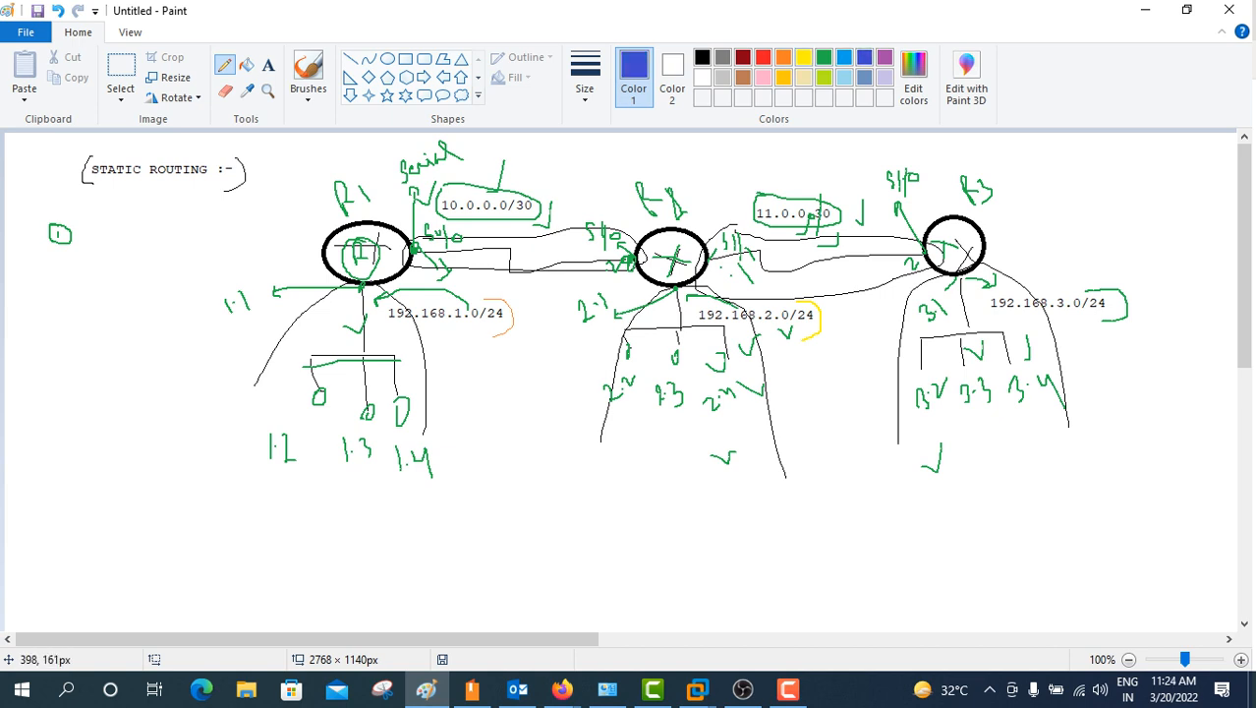
pyautogui.moveTo(365, 283)
pyautogui.mouseDown()
pyautogui.moveTo(275, 339)
pyautogui.moveTo(264, 468)
pyautogui.moveTo(482, 460)
pyautogui.moveTo(364, 283)
pyautogui.mouseUp()
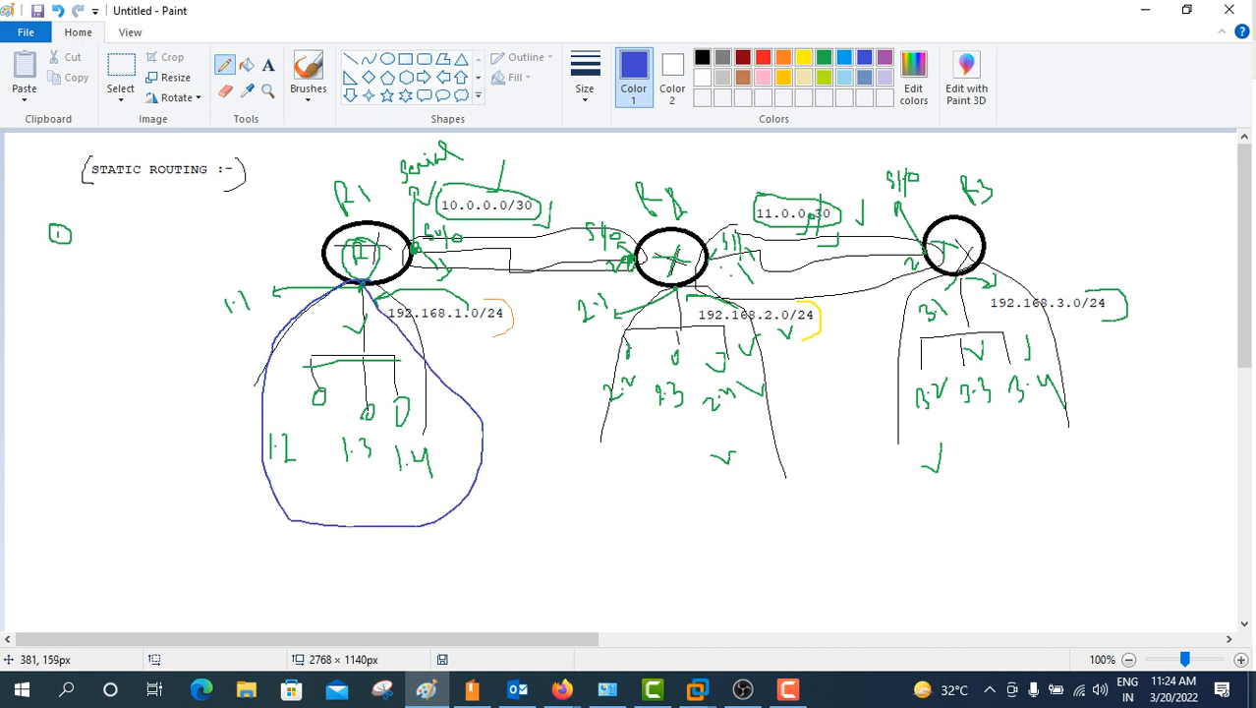
pyautogui.moveTo(314, 334); pyautogui.dragTo(313, 352)
pyautogui.moveTo(442, 222)
pyautogui.mouseDown()
pyautogui.moveTo(407, 236)
pyautogui.moveTo(609, 293)
pyautogui.moveTo(670, 232)
pyautogui.moveTo(425, 224)
pyautogui.mouseUp()
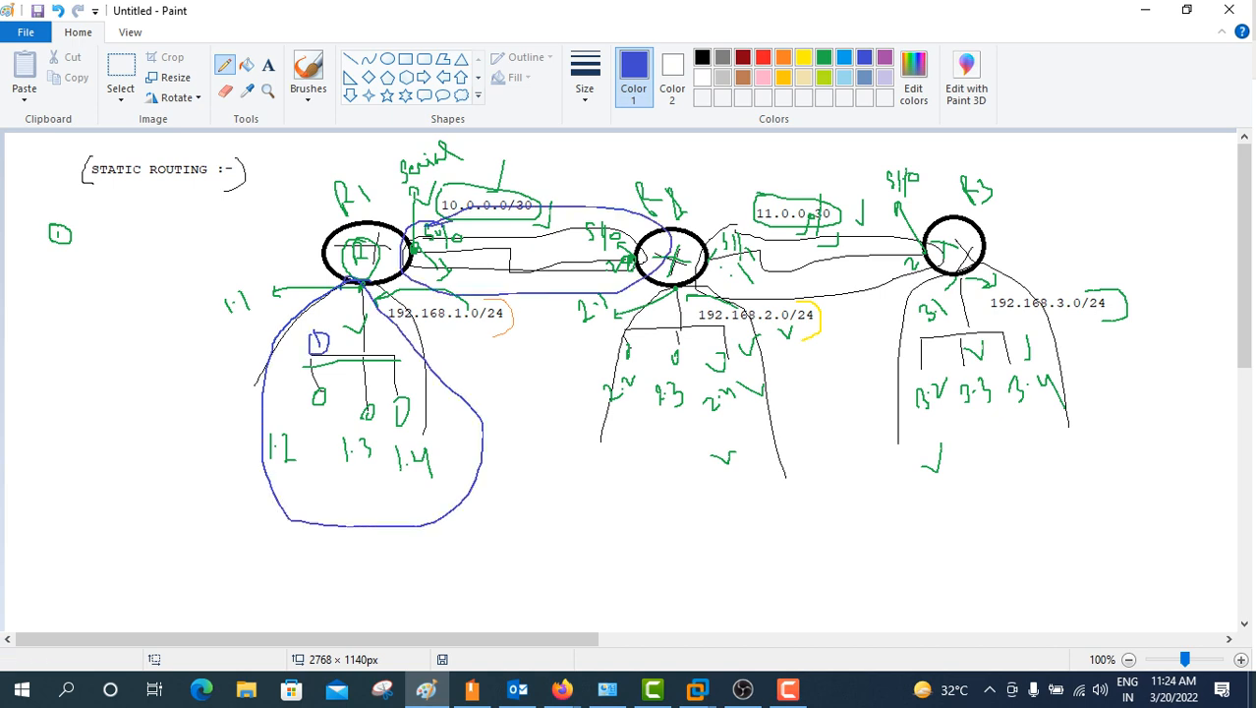
pyautogui.moveTo(579, 188); pyautogui.dragTo(595, 187)
pyautogui.moveTo(724, 188)
pyautogui.mouseDown()
pyautogui.moveTo(703, 289)
pyautogui.moveTo(894, 285)
pyautogui.moveTo(786, 187)
pyautogui.moveTo(707, 178)
pyautogui.mouseUp()
pyautogui.moveTo(783, 152); pyautogui.dragTo(812, 173)
# Step: Outline R2's LAN and R3's LAN in blue, numbering them 4 and 5
pyautogui.moveTo(672, 288)
pyautogui.mouseDown()
pyautogui.moveTo(586, 422)
pyautogui.moveTo(806, 499)
pyautogui.moveTo(743, 351)
pyautogui.moveTo(669, 290)
pyautogui.mouseUp()
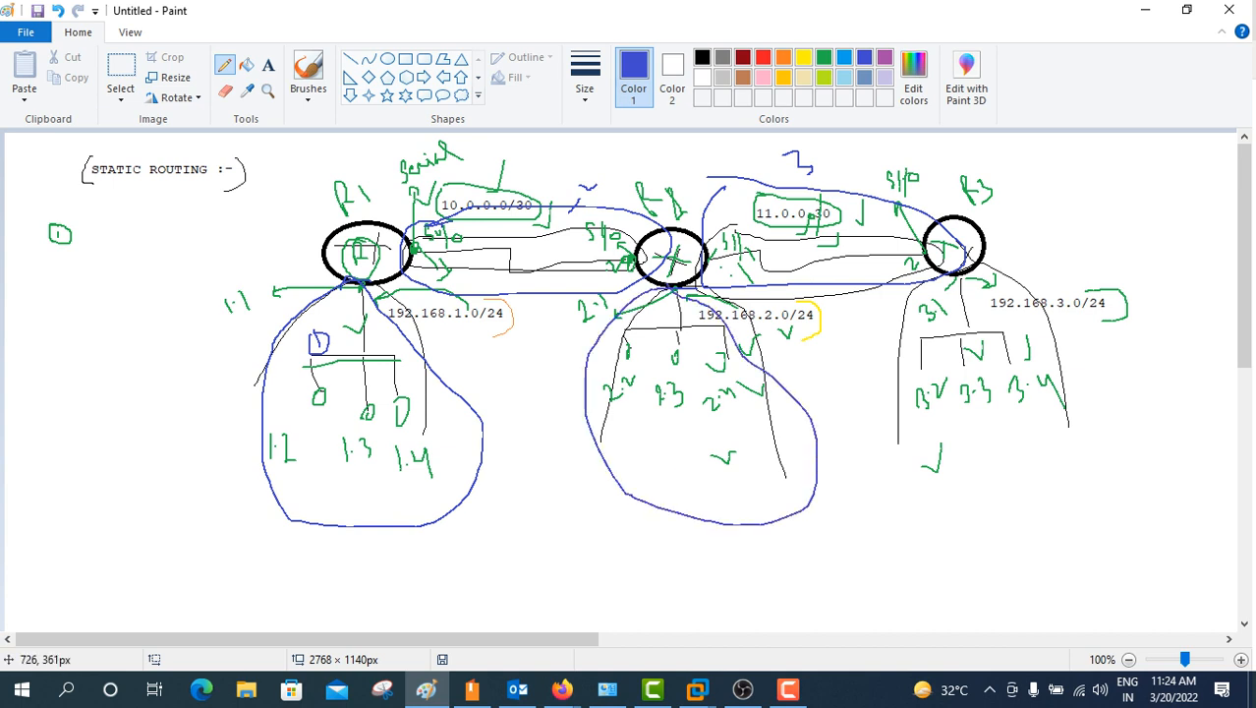
pyautogui.moveTo(674, 466); pyautogui.dragTo(702, 489)
pyautogui.moveTo(961, 279)
pyautogui.mouseDown()
pyautogui.moveTo(1016, 478)
pyautogui.moveTo(999, 311)
pyautogui.moveTo(968, 277)
pyautogui.mouseUp()
pyautogui.moveTo(1094, 374)
pyautogui.mouseDown()
pyautogui.moveTo(1087, 393)
pyautogui.moveTo(1105, 403)
pyautogui.moveTo(1081, 364)
pyautogui.mouseUp()
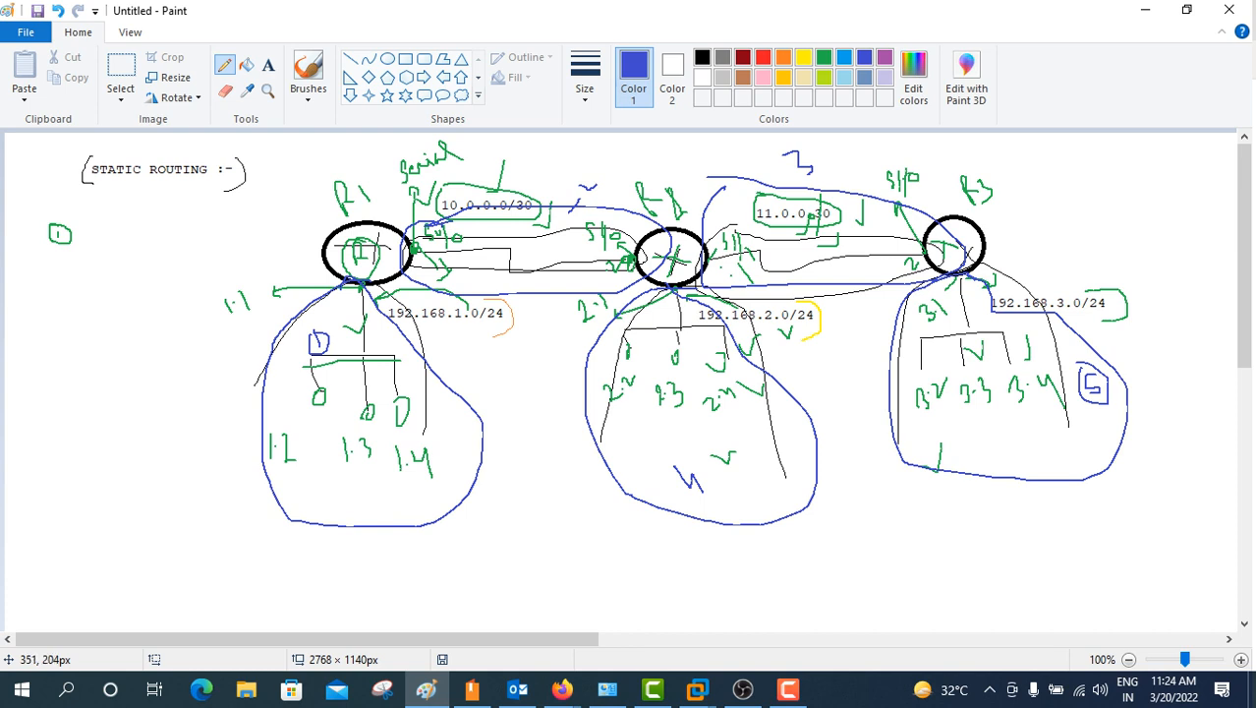
# Step: Box the number 2 and add blue ticks beside the numbered networks 1, 3, 4 and 5
pyautogui.moveTo(328, 319); pyautogui.dragTo(346, 292)
pyautogui.moveTo(576, 181)
pyautogui.mouseDown()
pyautogui.moveTo(582, 191)
pyautogui.moveTo(596, 175)
pyautogui.moveTo(576, 212)
pyautogui.moveTo(575, 165)
pyautogui.mouseUp()
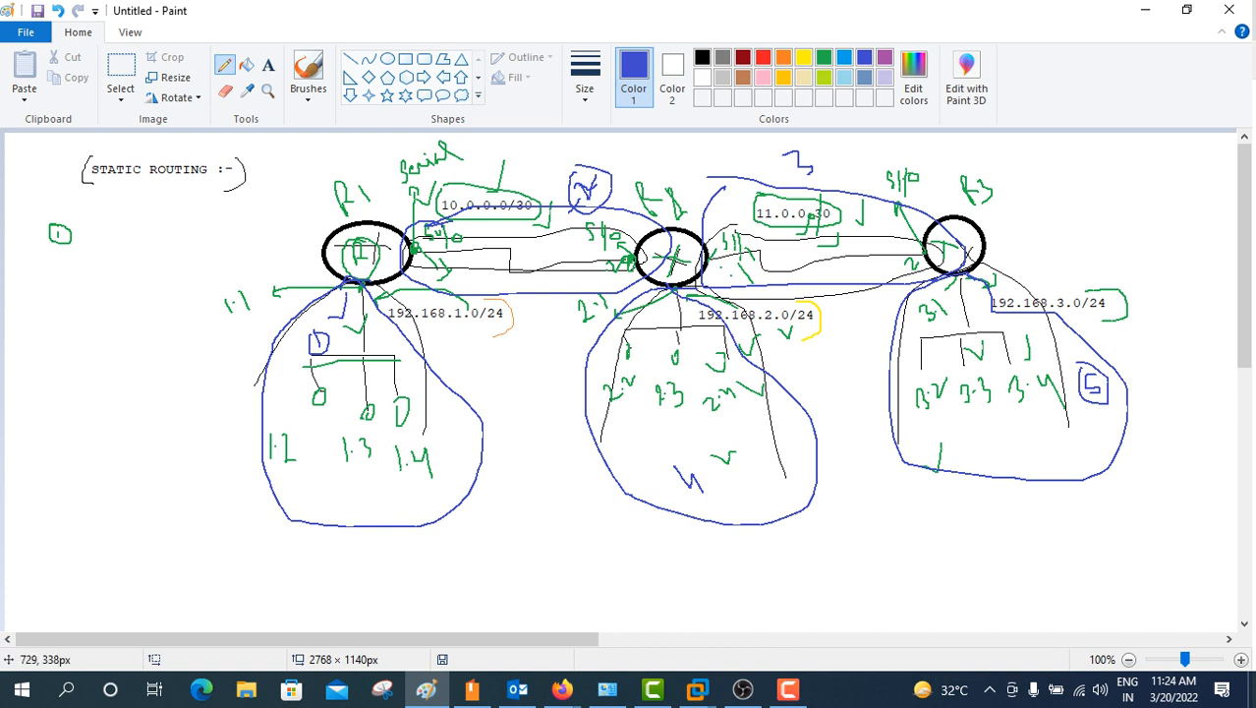
pyautogui.moveTo(674, 448); pyautogui.dragTo(692, 406)
pyautogui.moveTo(840, 188); pyautogui.dragTo(853, 164)
pyautogui.moveTo(991, 427); pyautogui.dragTo(1003, 417)
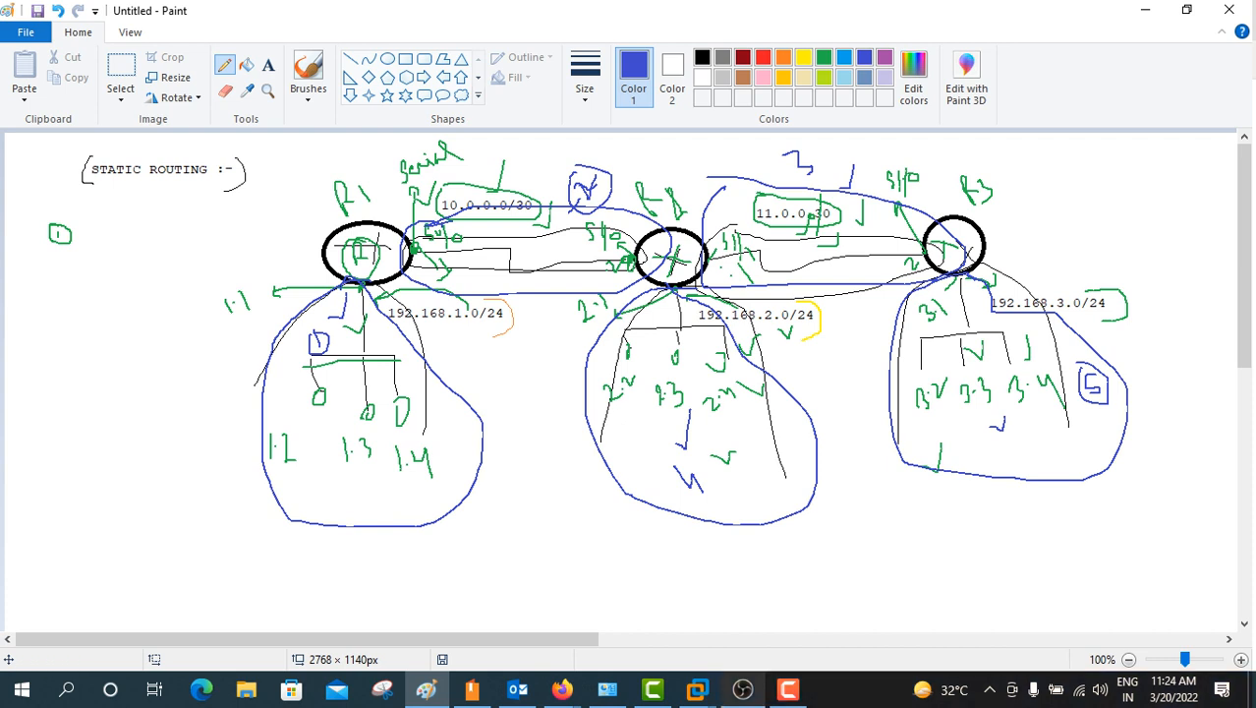
# Step: Minimize the topology drawing, then open Cisco Packet Tracer from the desktop and maximize its window
pyautogui.click(697, 689)
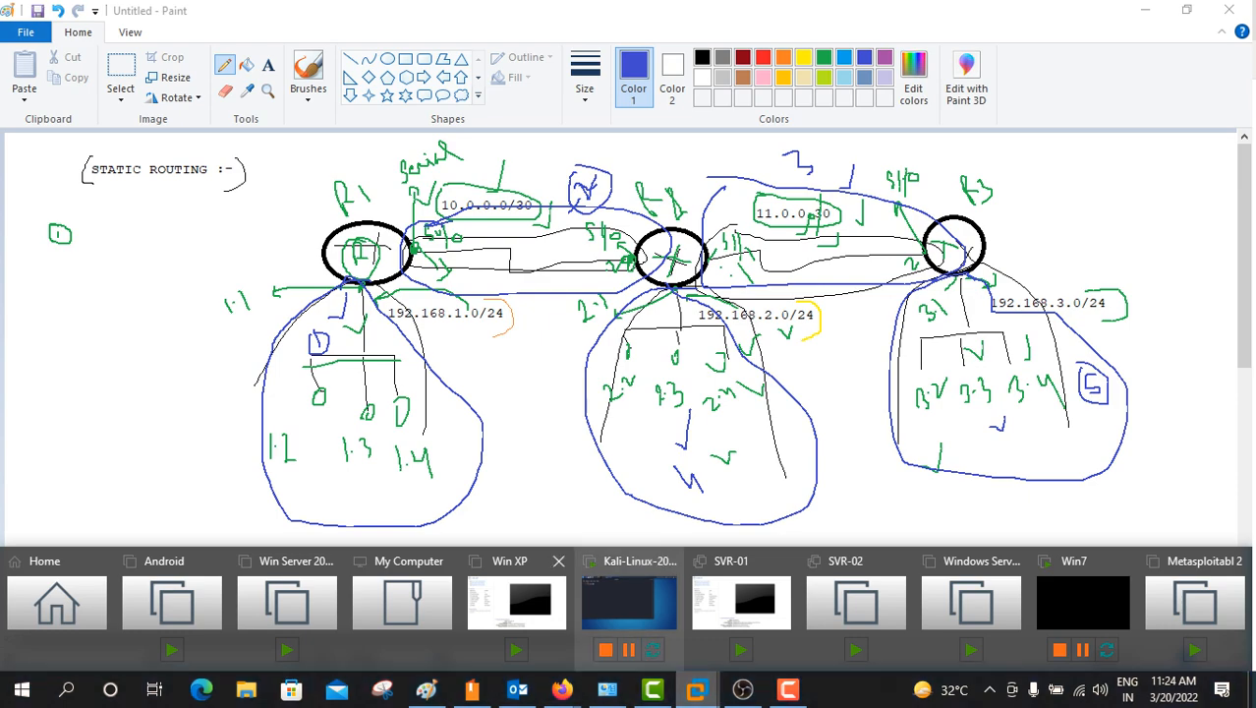
pyautogui.click(1144, 10)
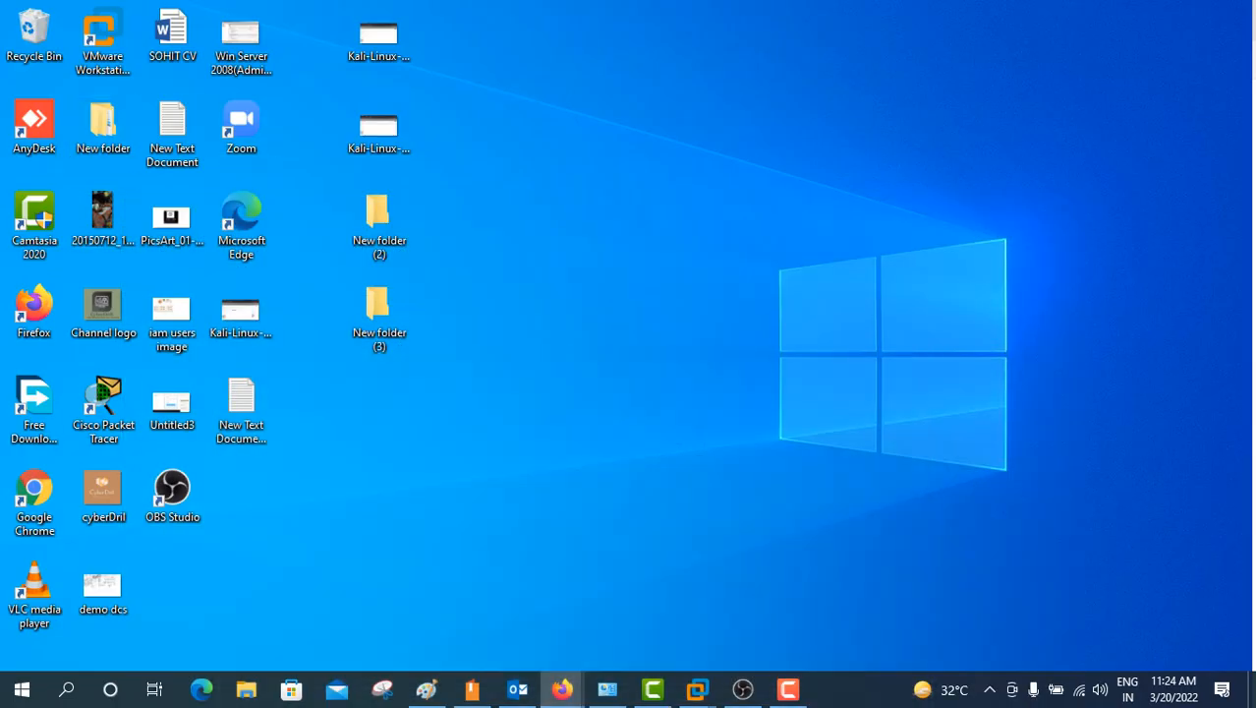
pyautogui.click(103, 405)
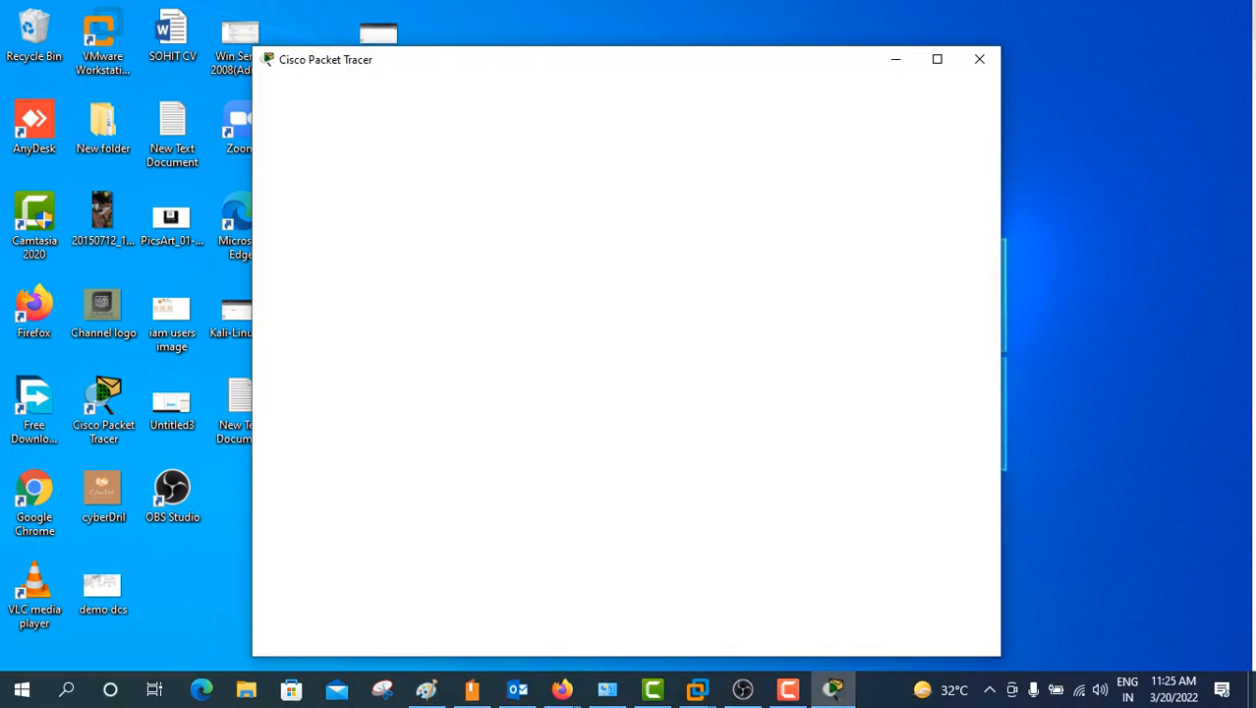
pyautogui.click(937, 59)
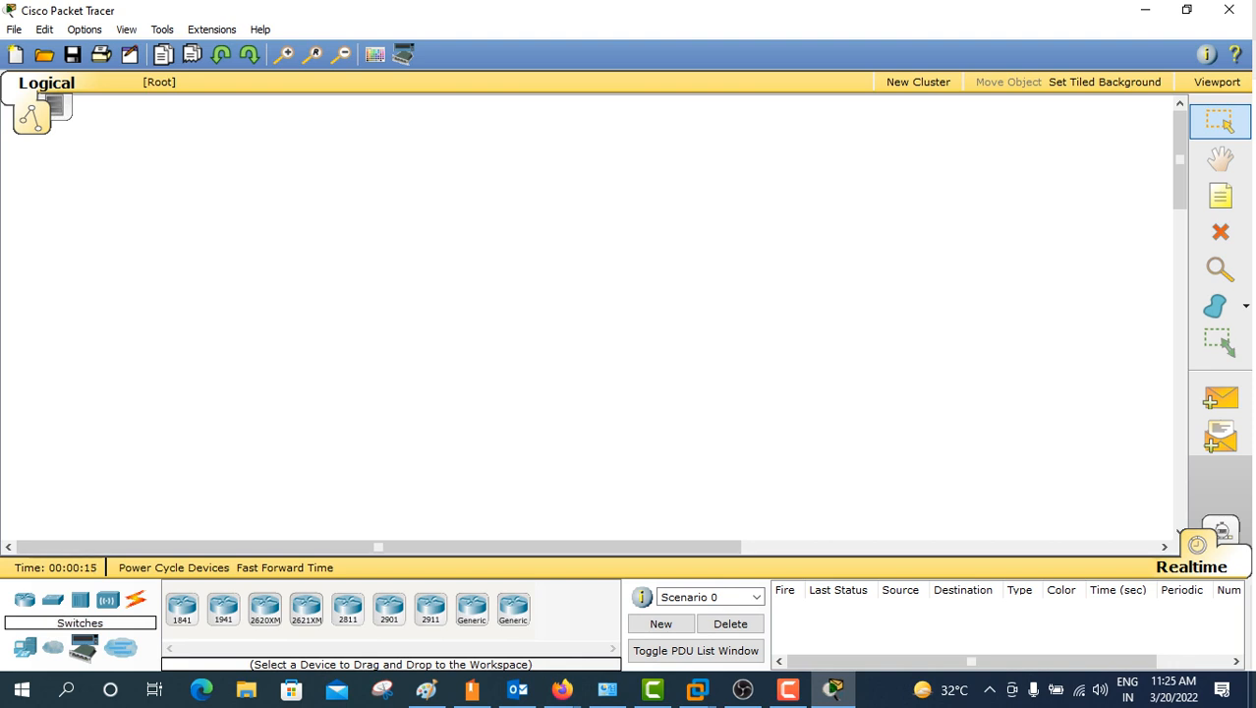
# Step: Place three 2960 switches in a spaced row across the middle of the logical workspace
pyautogui.click(25, 647)
pyautogui.click(53, 598)
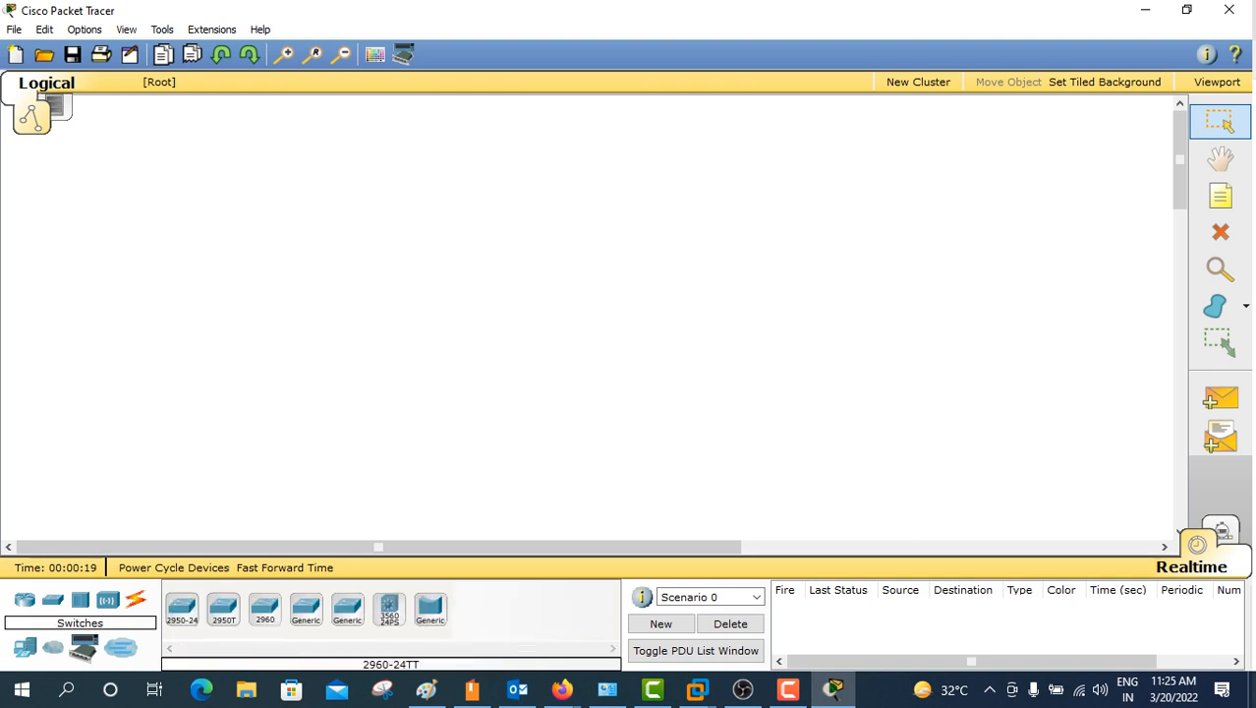
pyautogui.moveTo(266, 608); pyautogui.dragTo(184, 269)
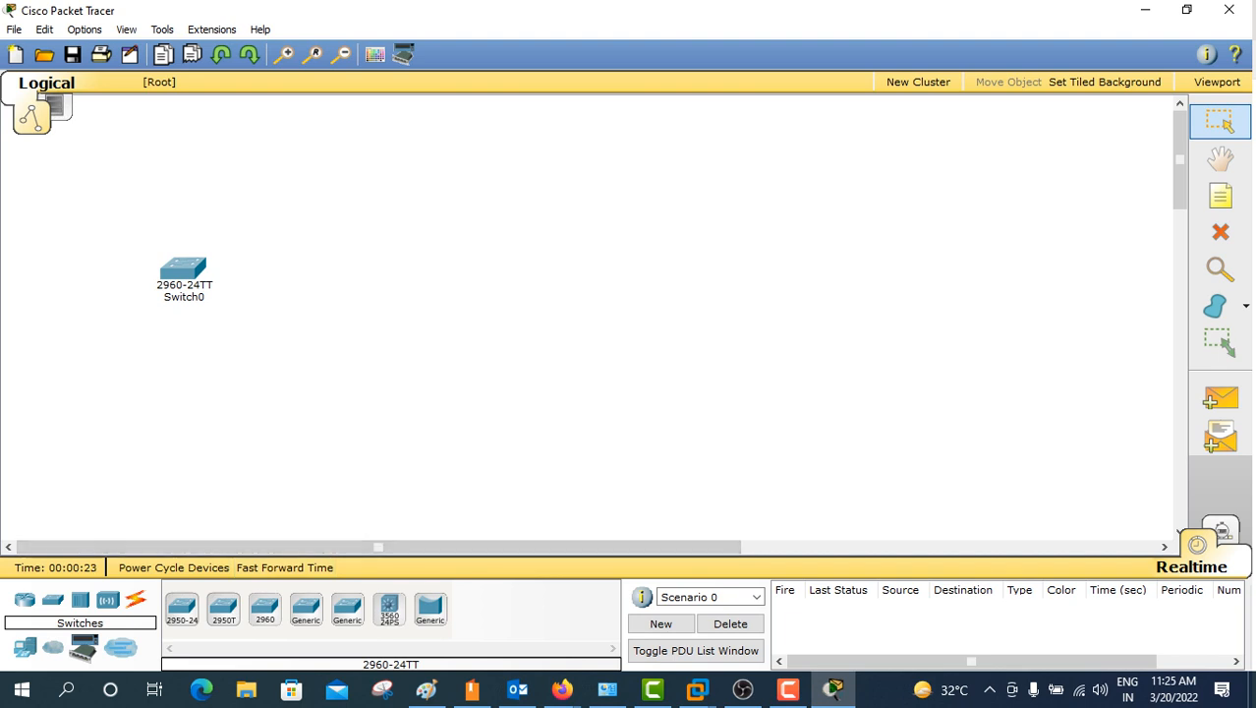
pyautogui.moveTo(266, 608); pyautogui.dragTo(453, 282)
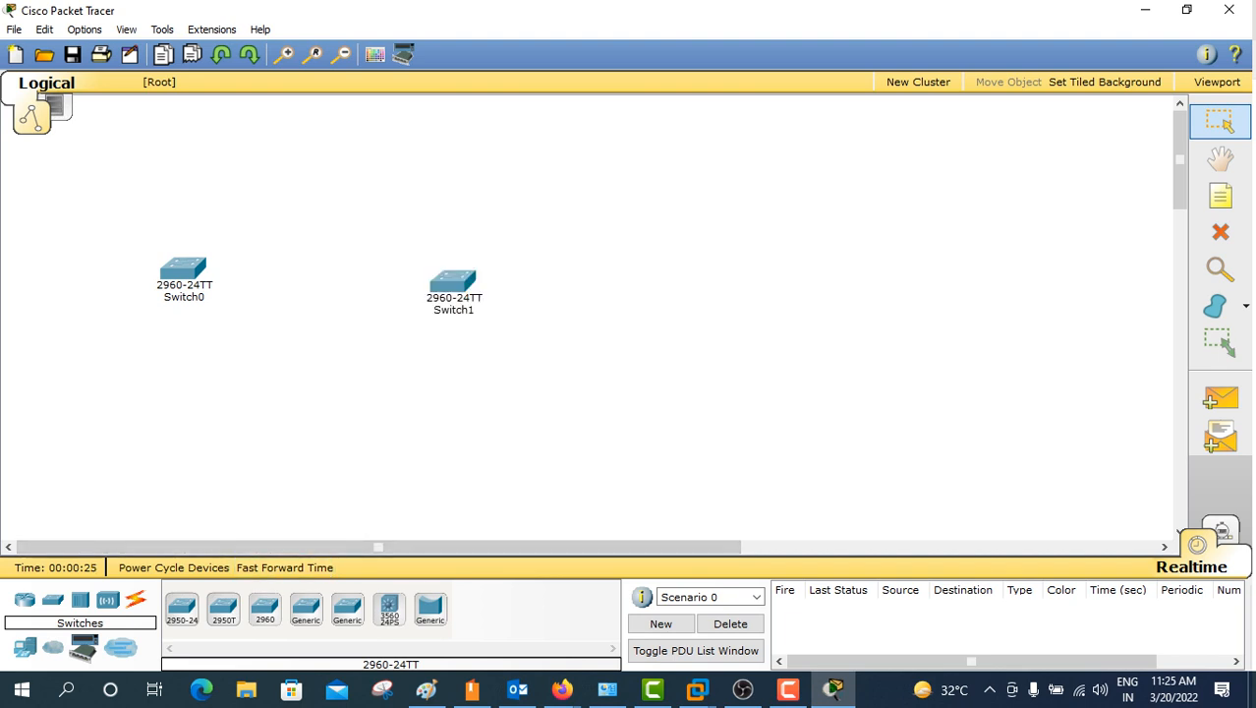
pyautogui.moveTo(266, 608); pyautogui.dragTo(703, 294)
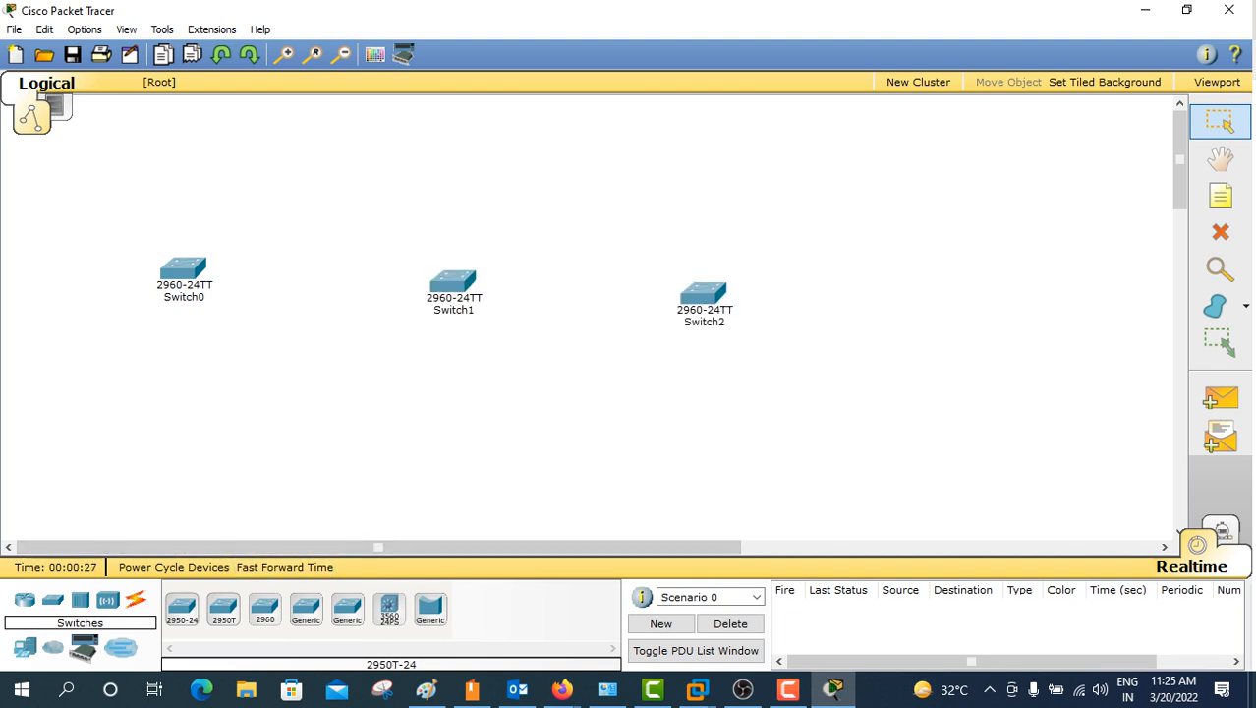
# Step: Place nine generic PCs in the workspace, a group of three below each switch
pyautogui.click(25, 645)
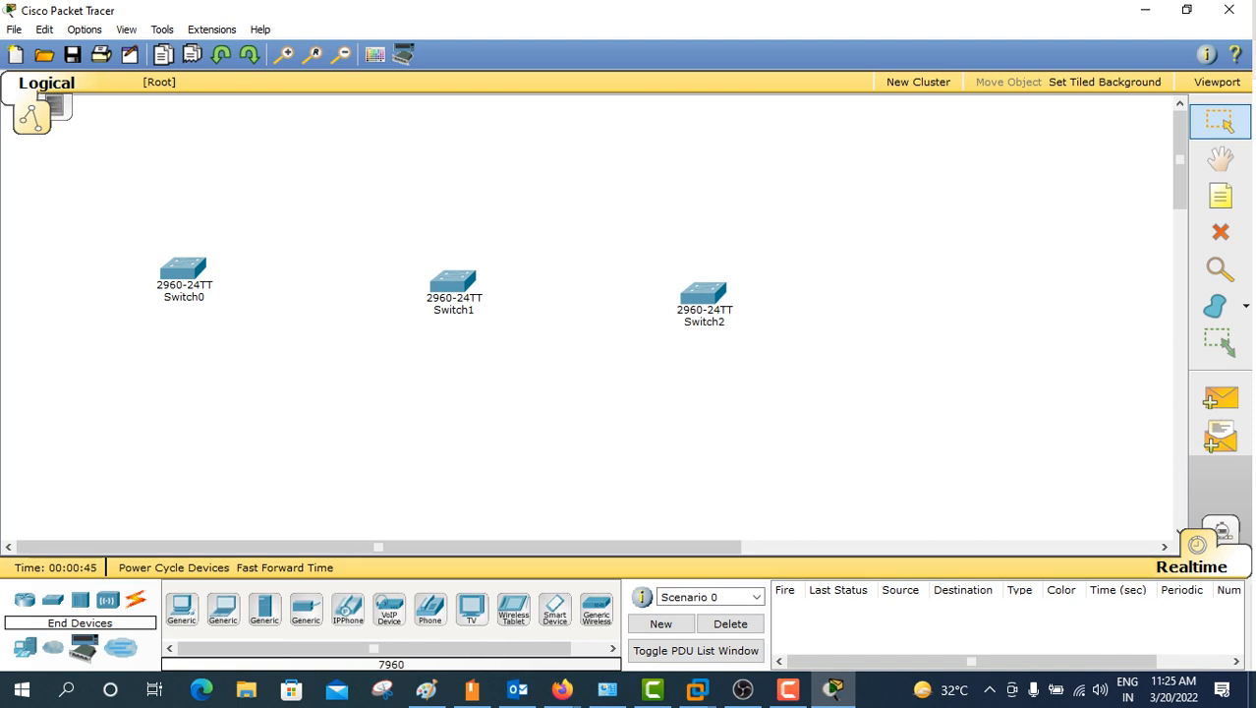
pyautogui.click(182, 609)
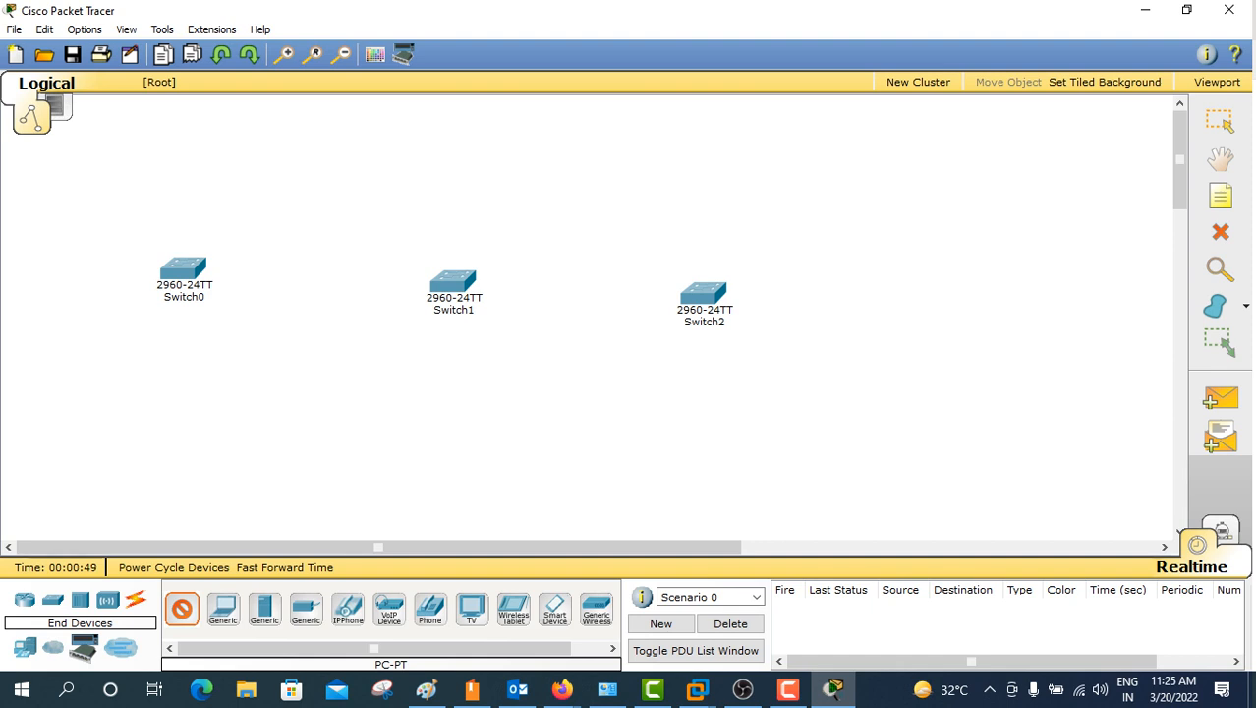
pyautogui.click(80, 422)
pyautogui.click(119, 421)
pyautogui.click(166, 422)
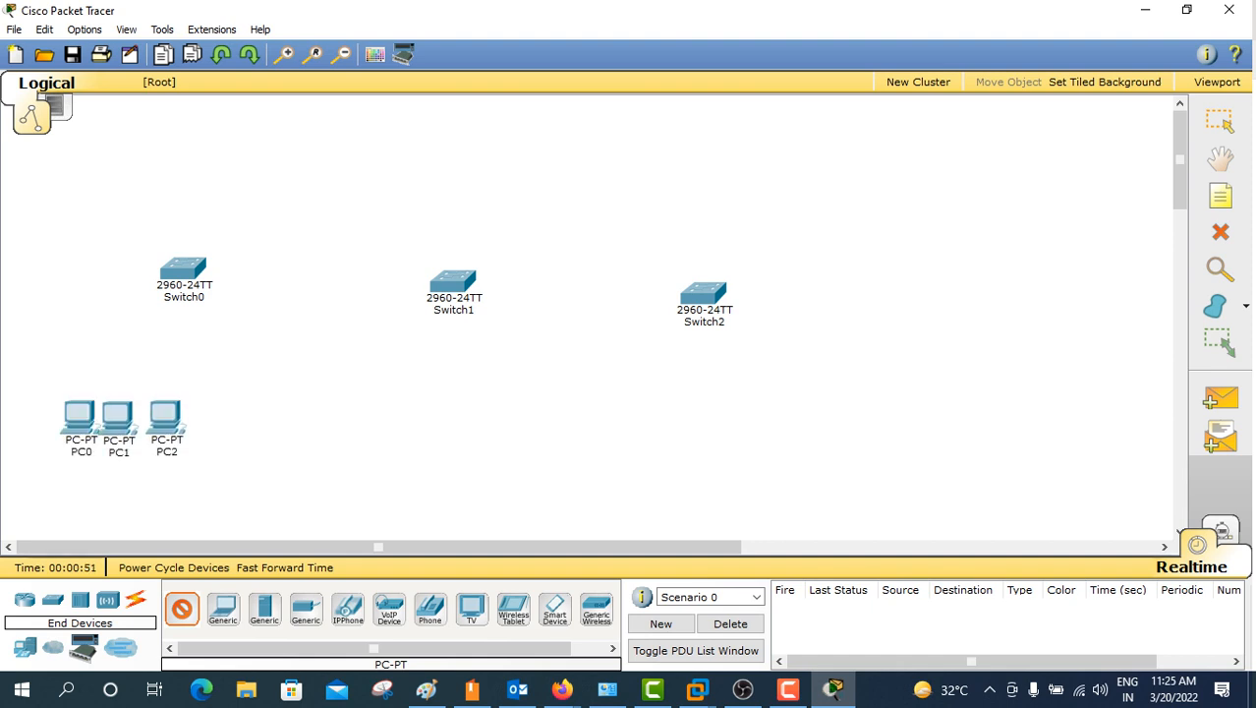
pyautogui.click(405, 406)
pyautogui.click(447, 408)
pyautogui.click(499, 410)
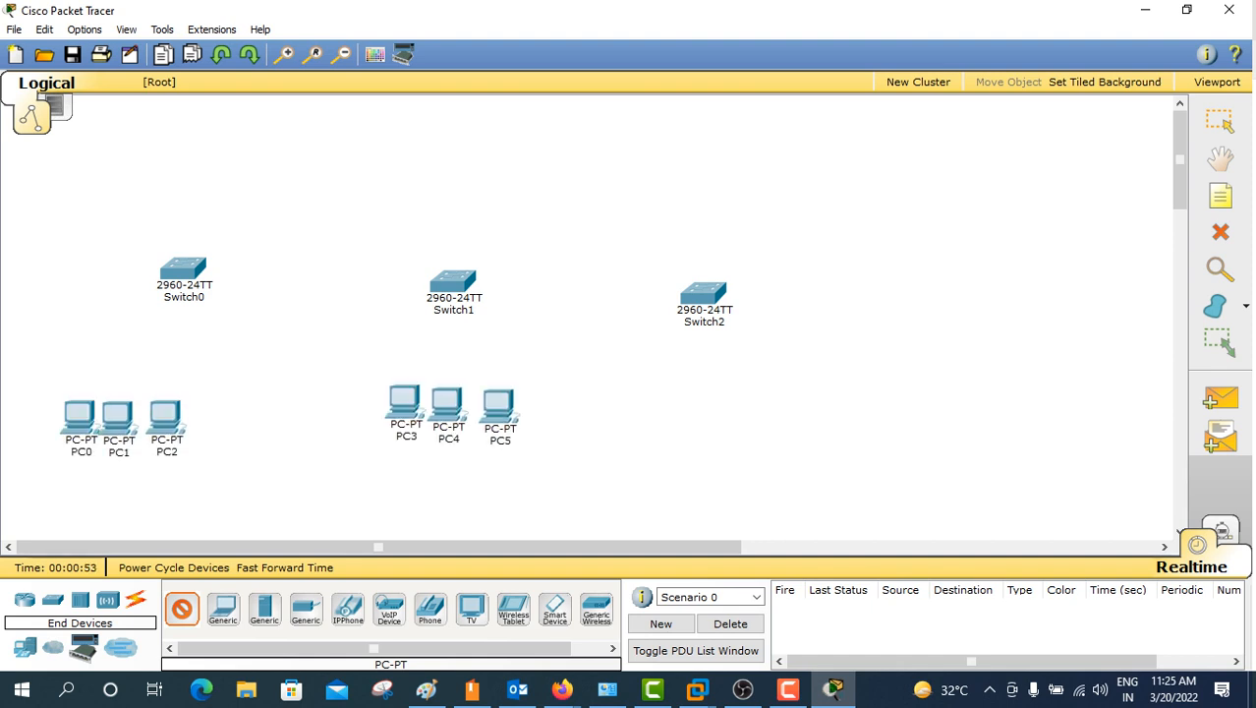
pyautogui.click(702, 393)
pyautogui.click(749, 390)
pyautogui.click(807, 388)
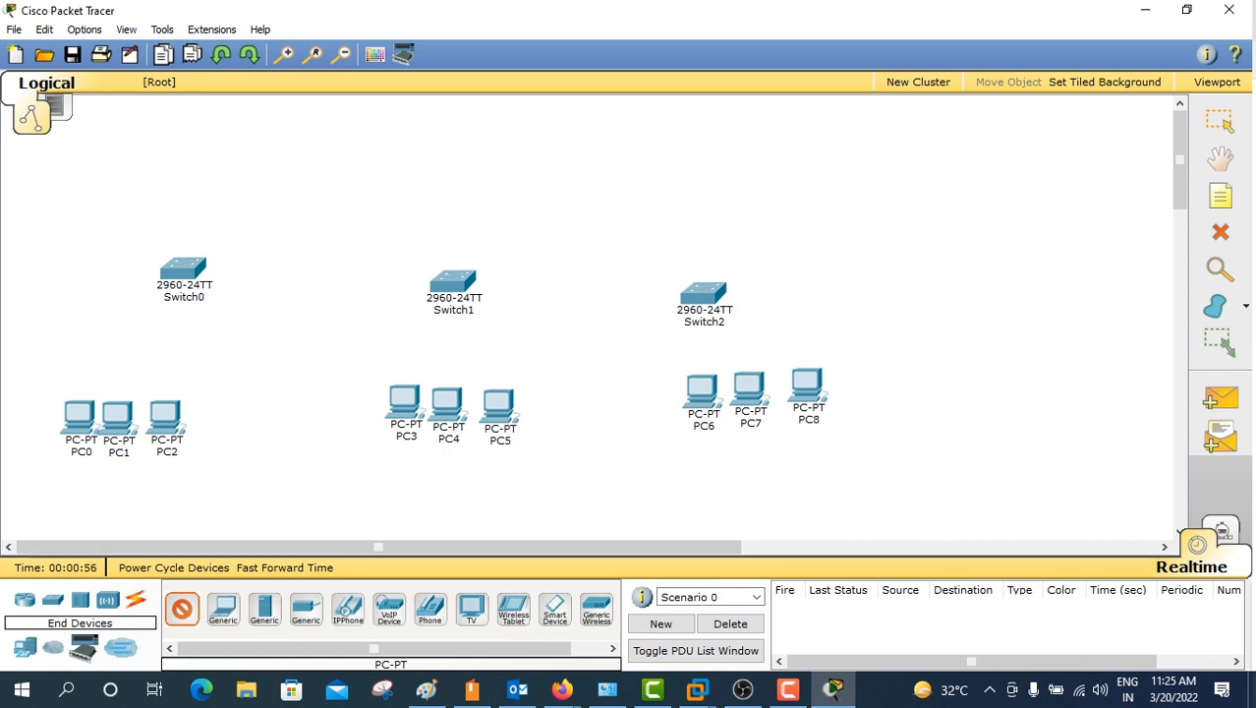
pyautogui.press('Escape')
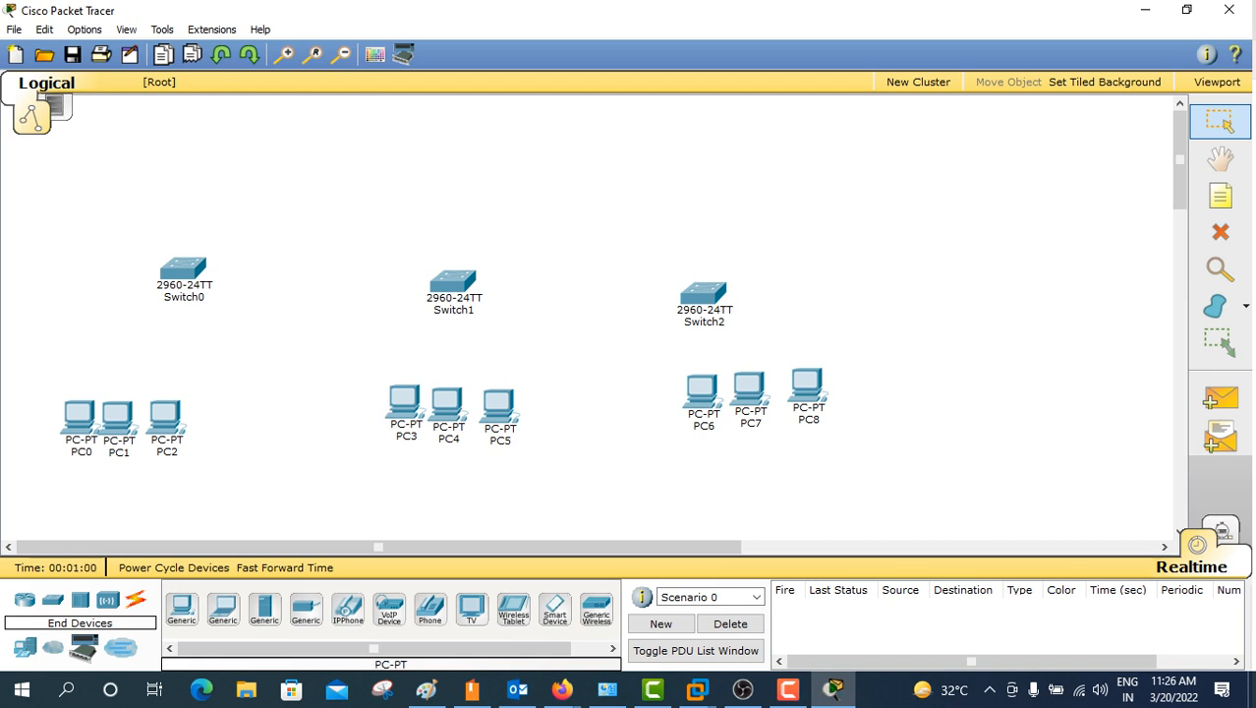
# Step: Connect PC0, PC1 and PC2 to Switch0 using the automatically chosen connection type
pyautogui.click(136, 597)
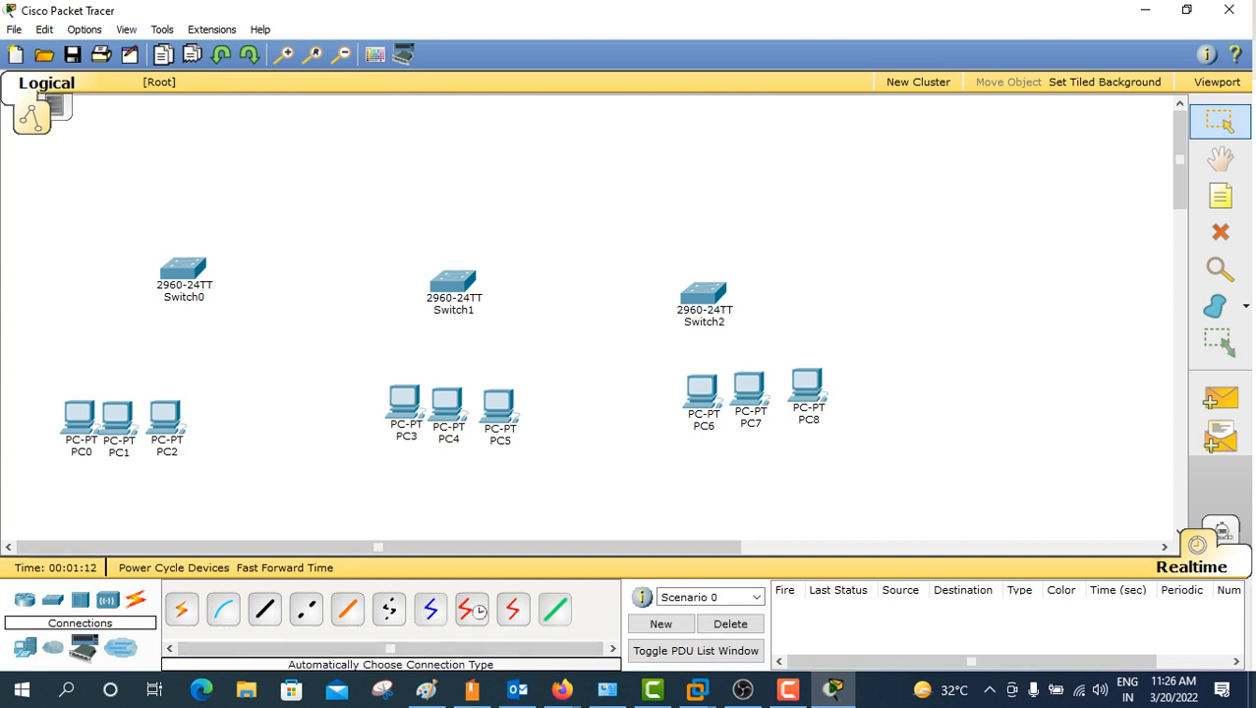
pyautogui.click(182, 609)
pyautogui.click(91, 399)
pyautogui.click(162, 282)
pyautogui.click(118, 406)
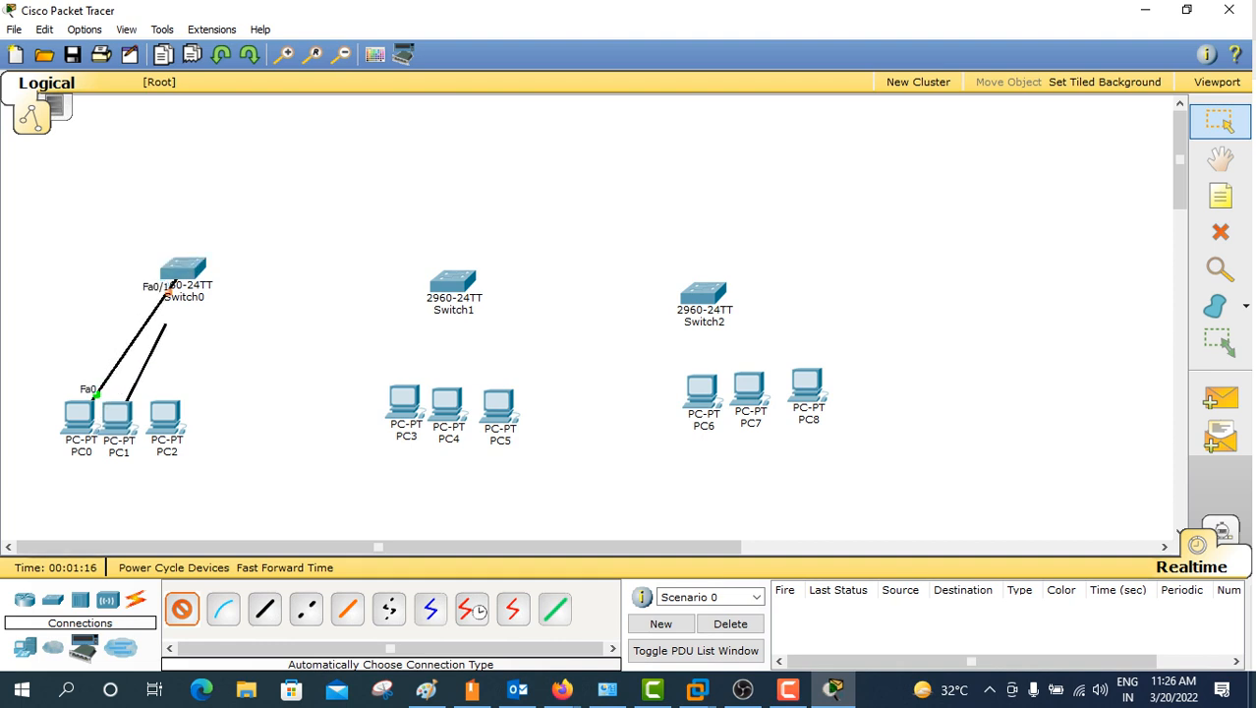
pyautogui.click(174, 281)
pyautogui.click(167, 411)
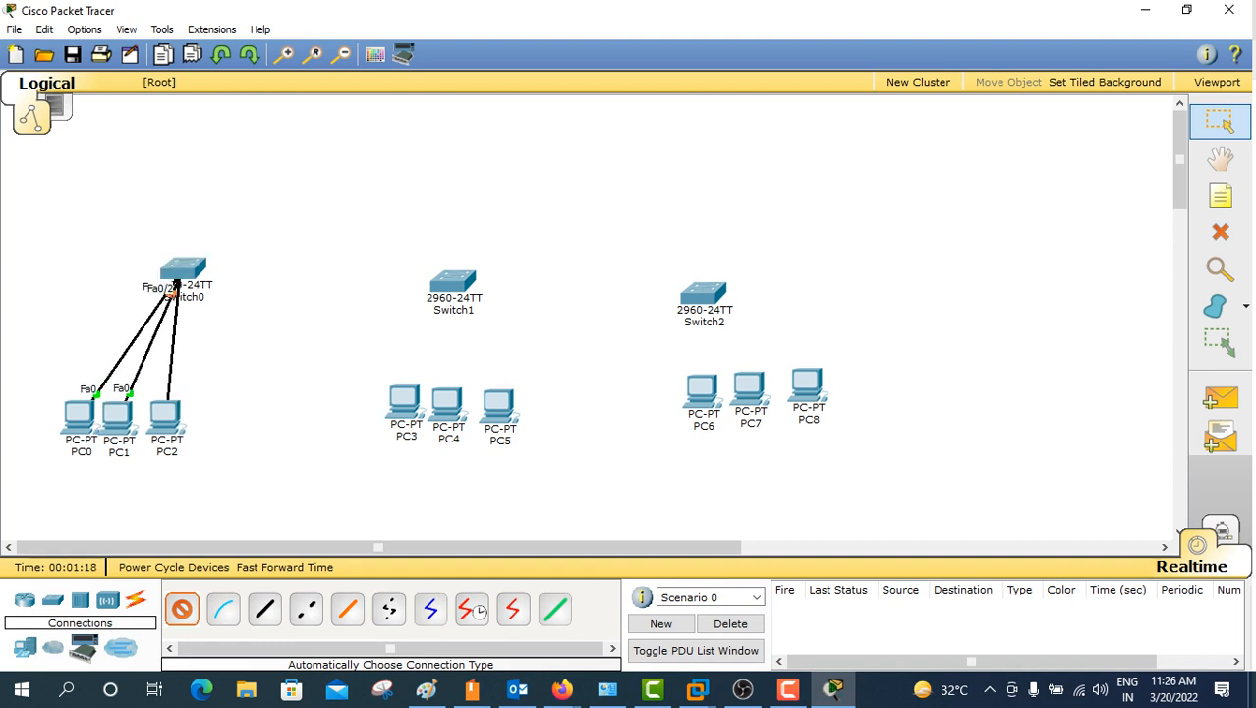
pyautogui.click(179, 278)
# Step: Connect PC3, PC4 and PC5 to Switch1 with automatically chosen cables
pyautogui.click(403, 398)
pyautogui.click(449, 289)
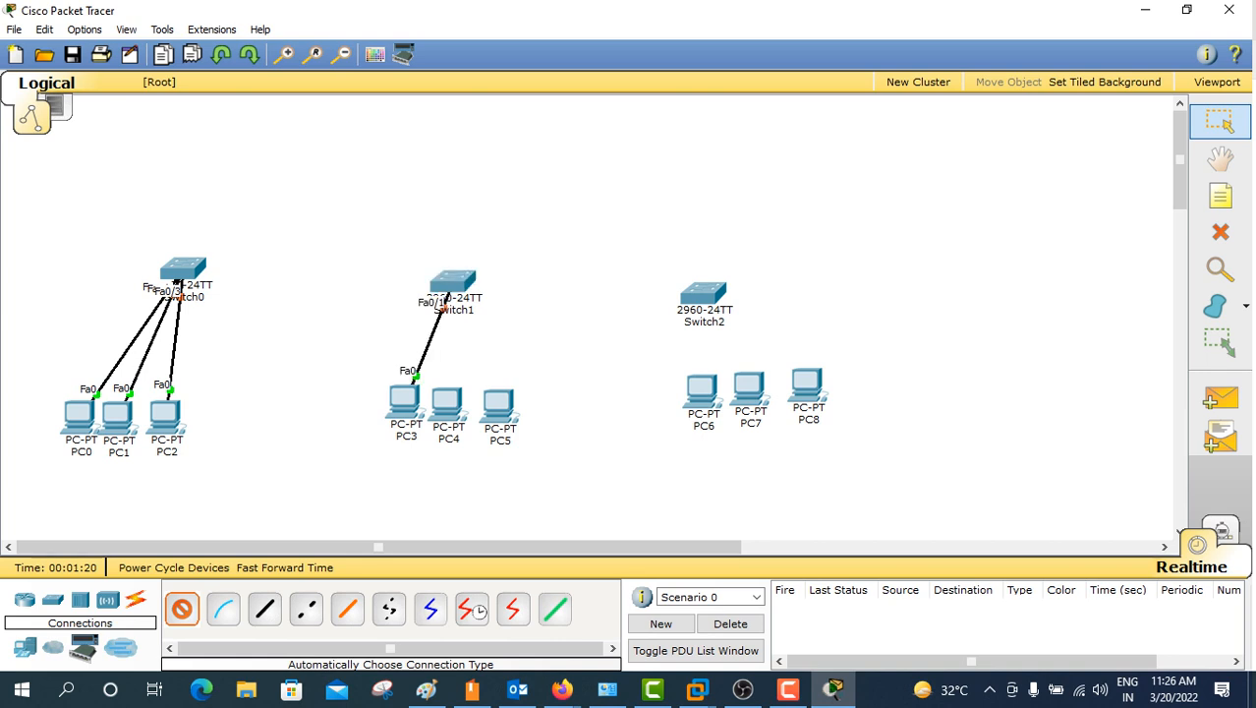
pyautogui.click(449, 395)
pyautogui.click(454, 285)
pyautogui.click(498, 403)
pyautogui.click(454, 285)
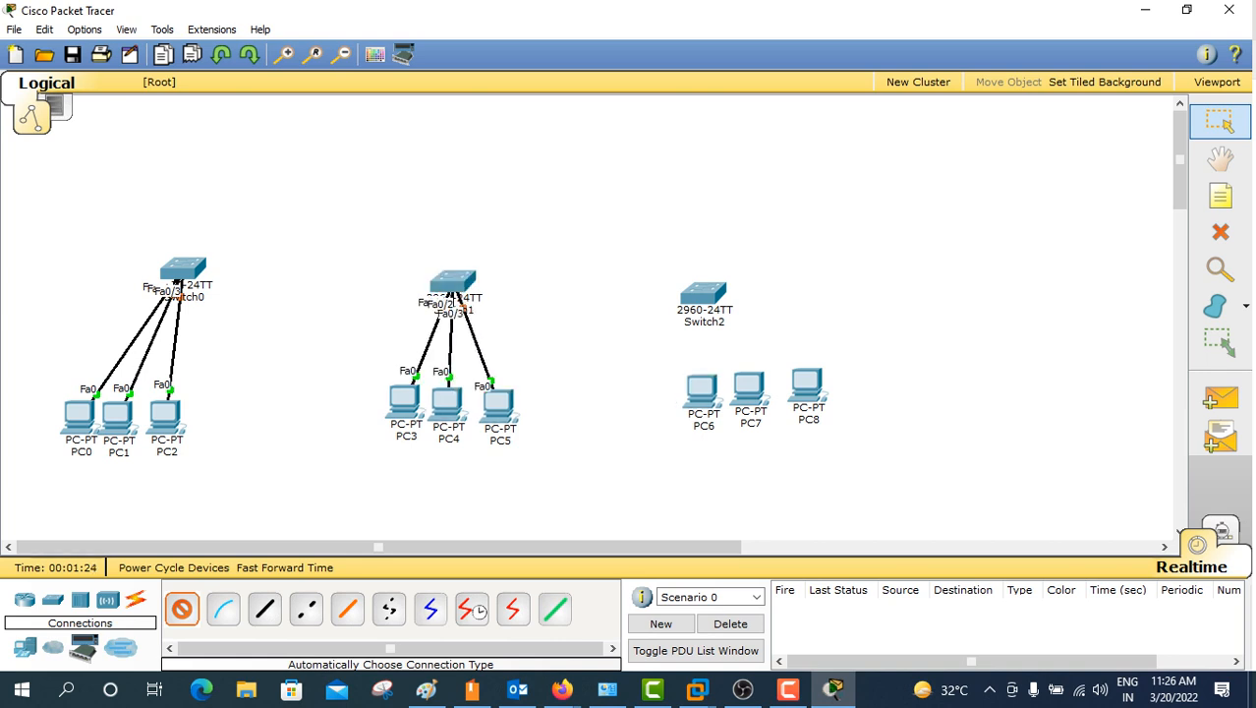
# Step: Connect PC6, PC7 and PC8 to Switch2 with automatically chosen cables and end the cabling
pyautogui.click(701, 391)
pyautogui.click(703, 292)
pyautogui.click(748, 387)
pyautogui.click(704, 293)
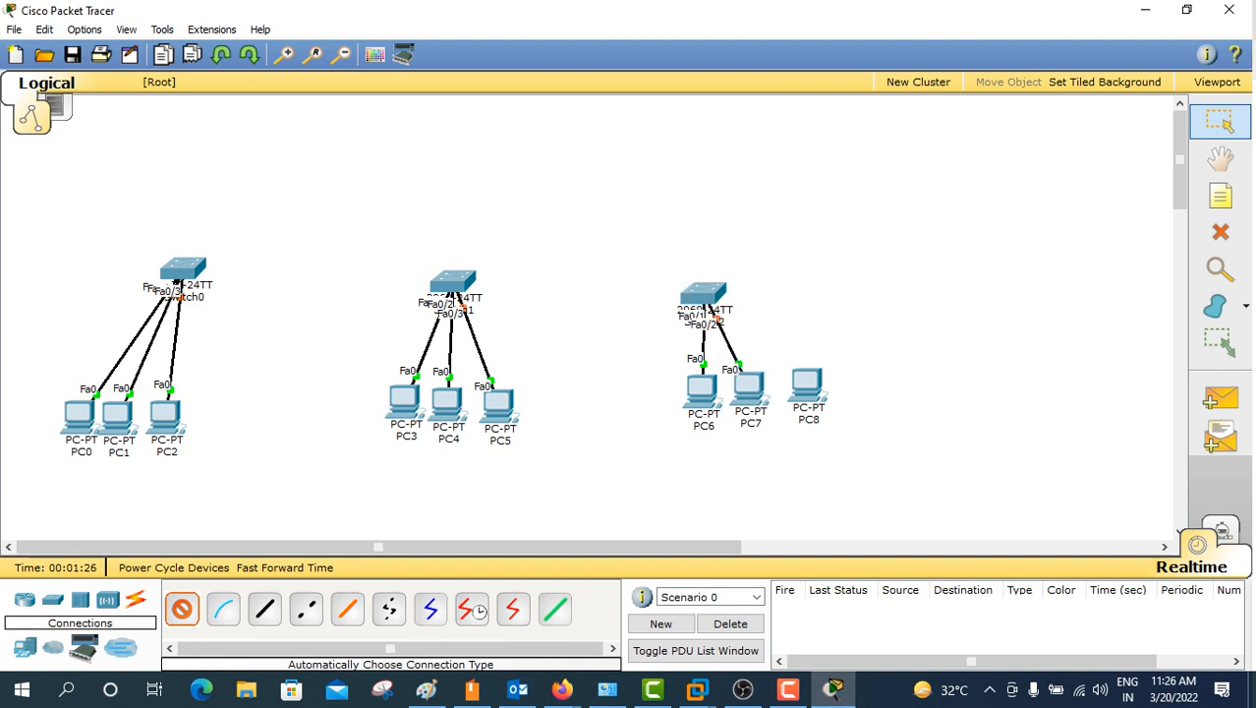
pyautogui.click(806, 385)
pyautogui.click(704, 293)
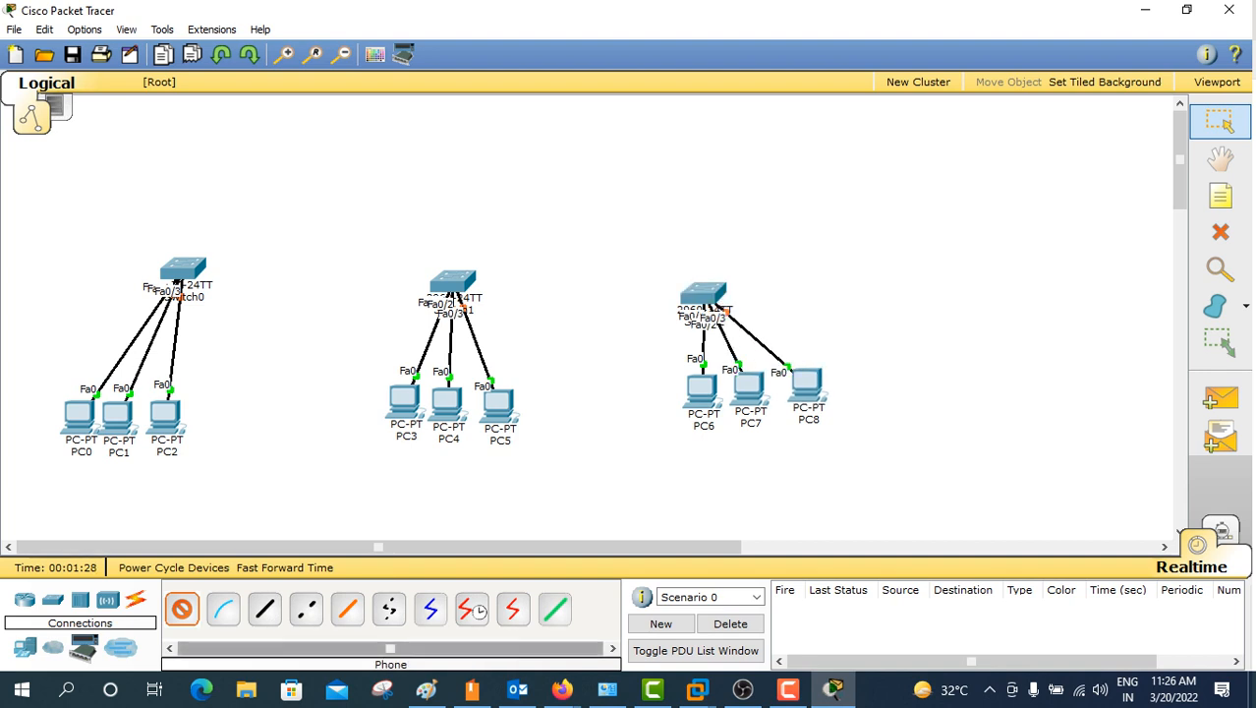
pyautogui.click(182, 609)
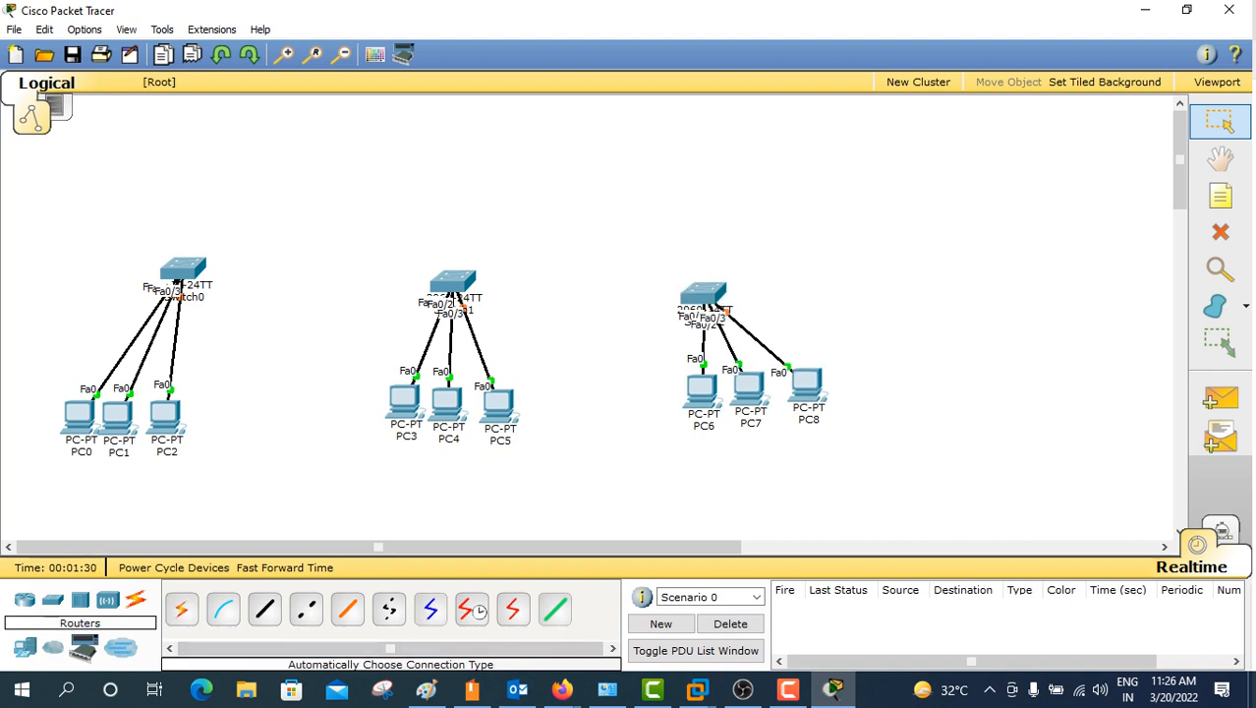
# Step: Place three 2811 routers in the workspace, one above each switch
pyautogui.click(24, 598)
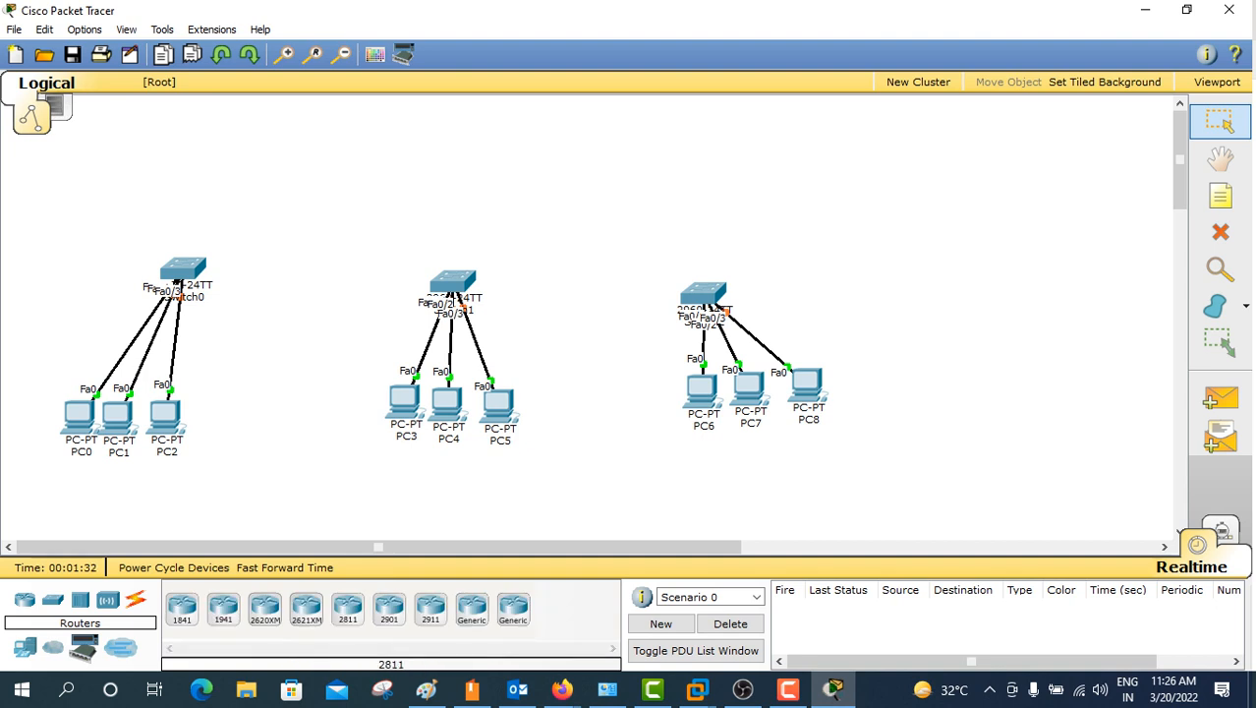
pyautogui.click(347, 609)
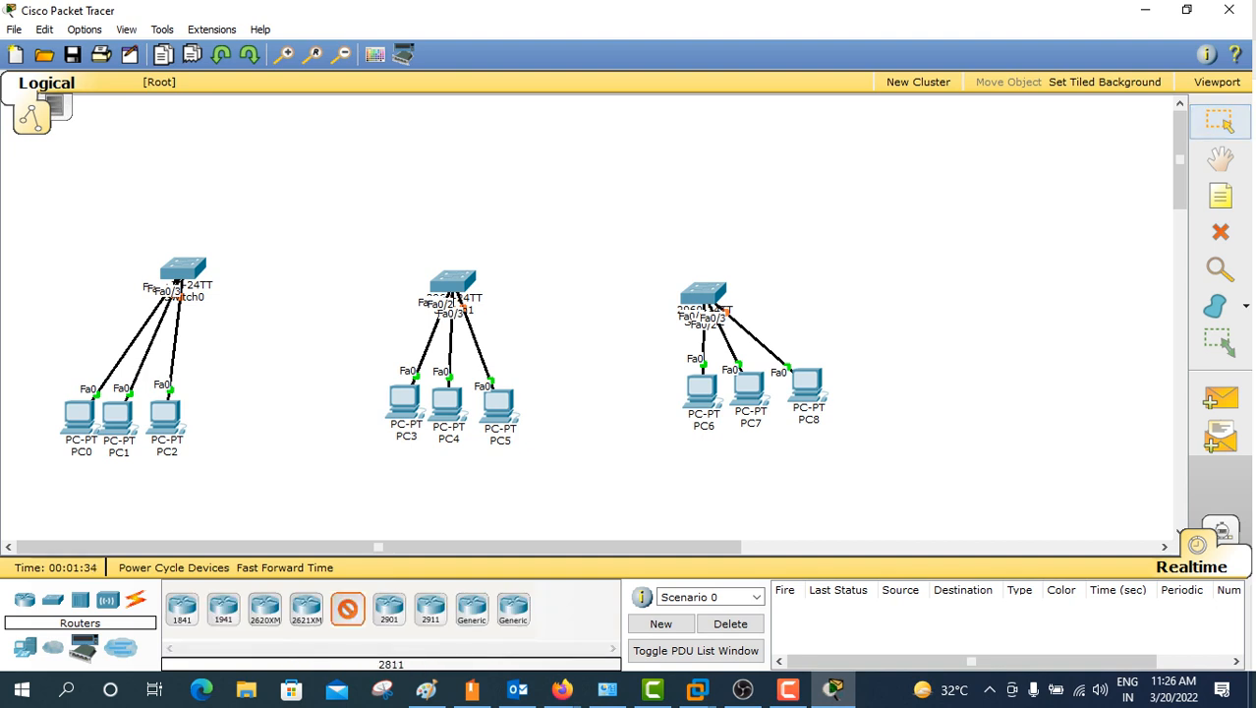
pyautogui.press('Escape')
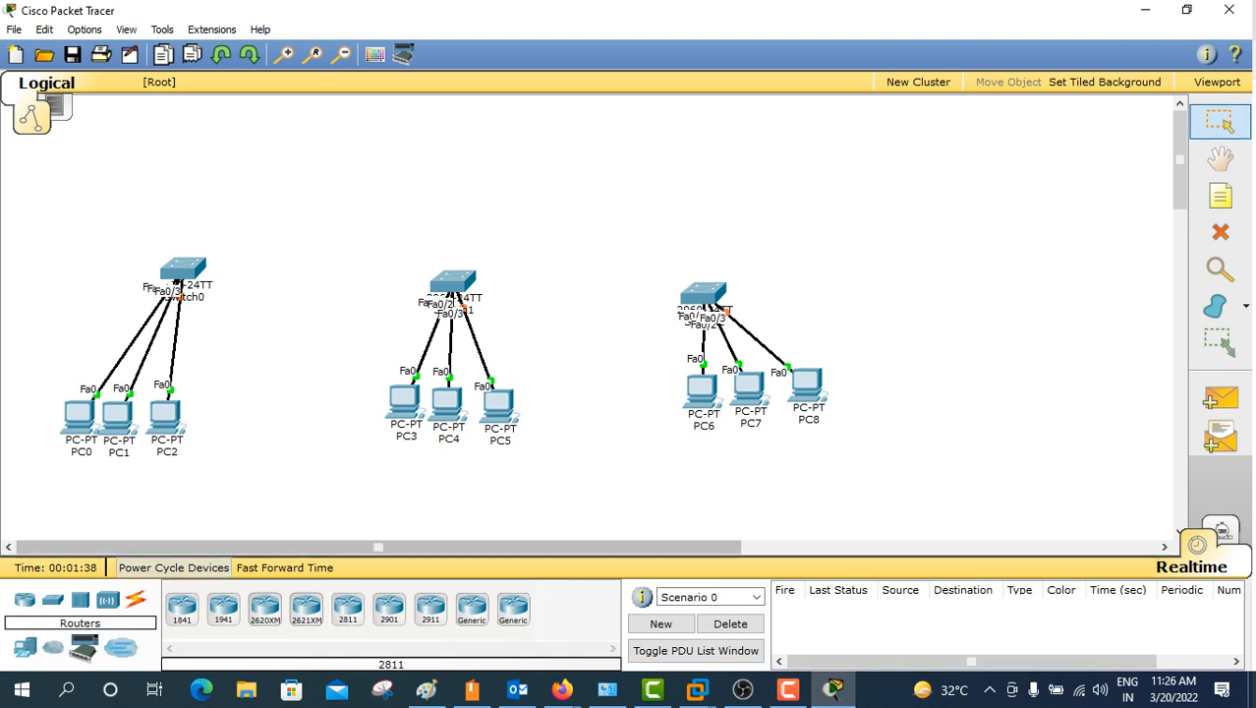
pyautogui.click(347, 609)
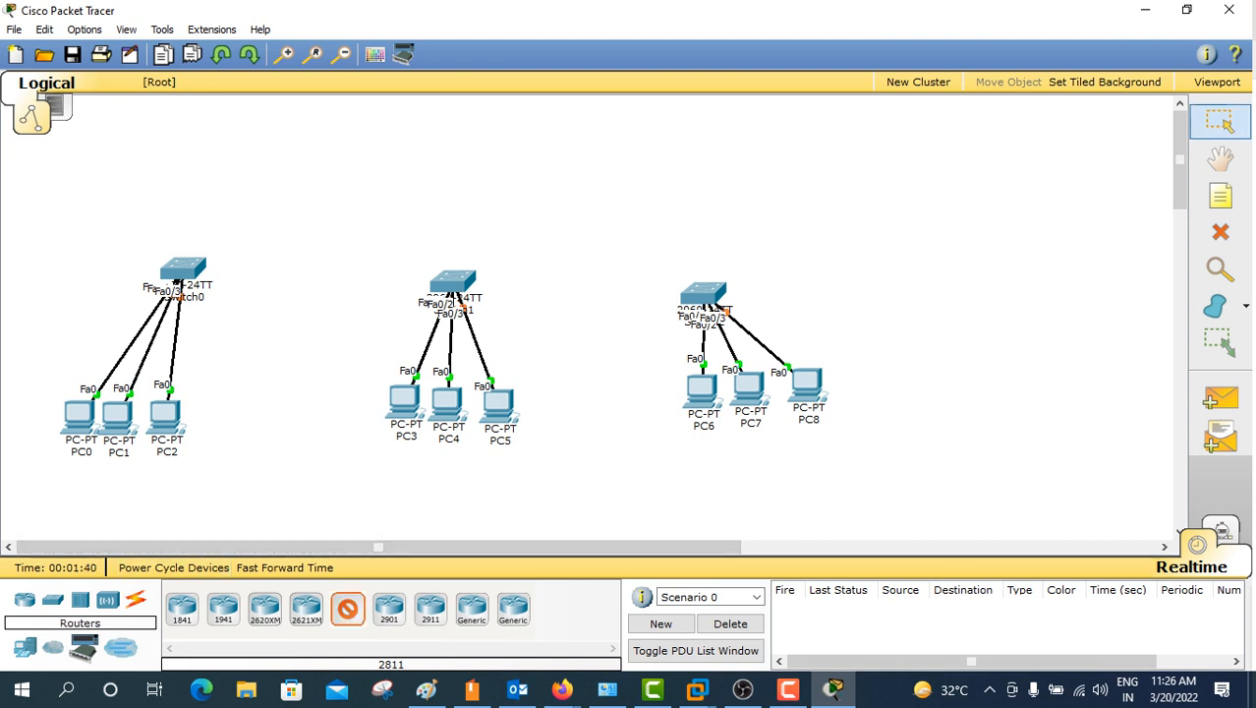
pyautogui.click(185, 162)
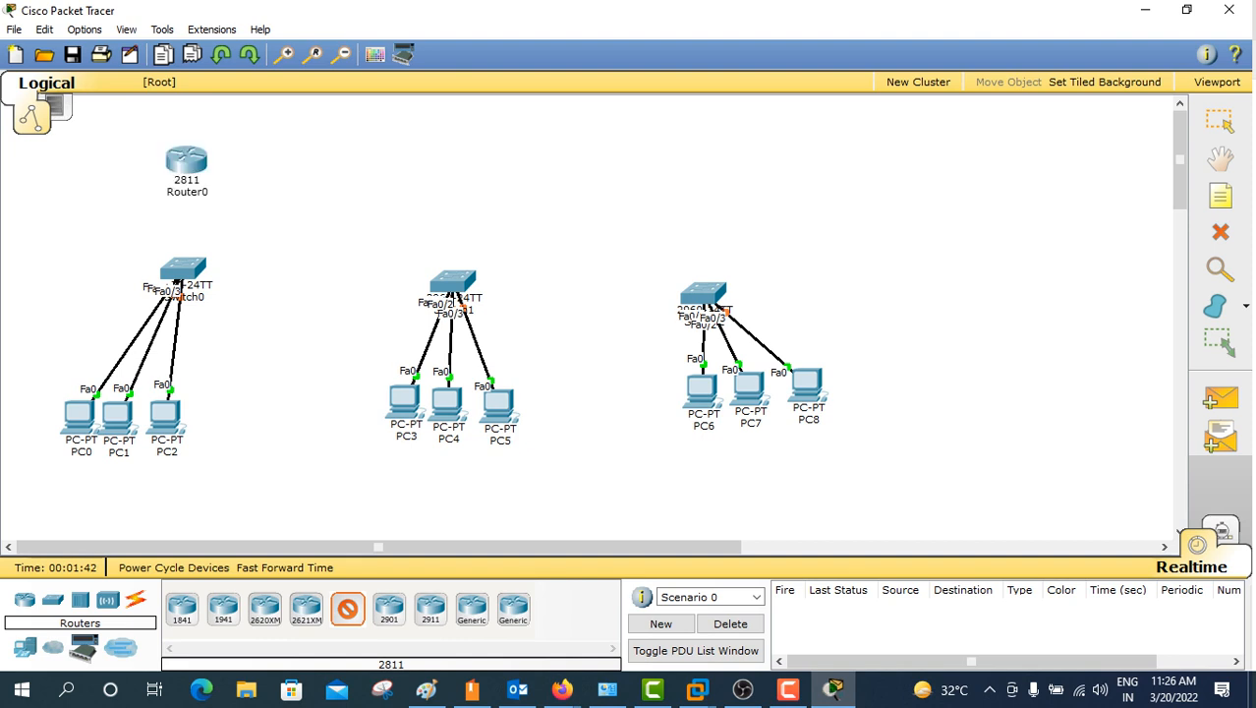
pyautogui.click(482, 162)
pyautogui.click(713, 167)
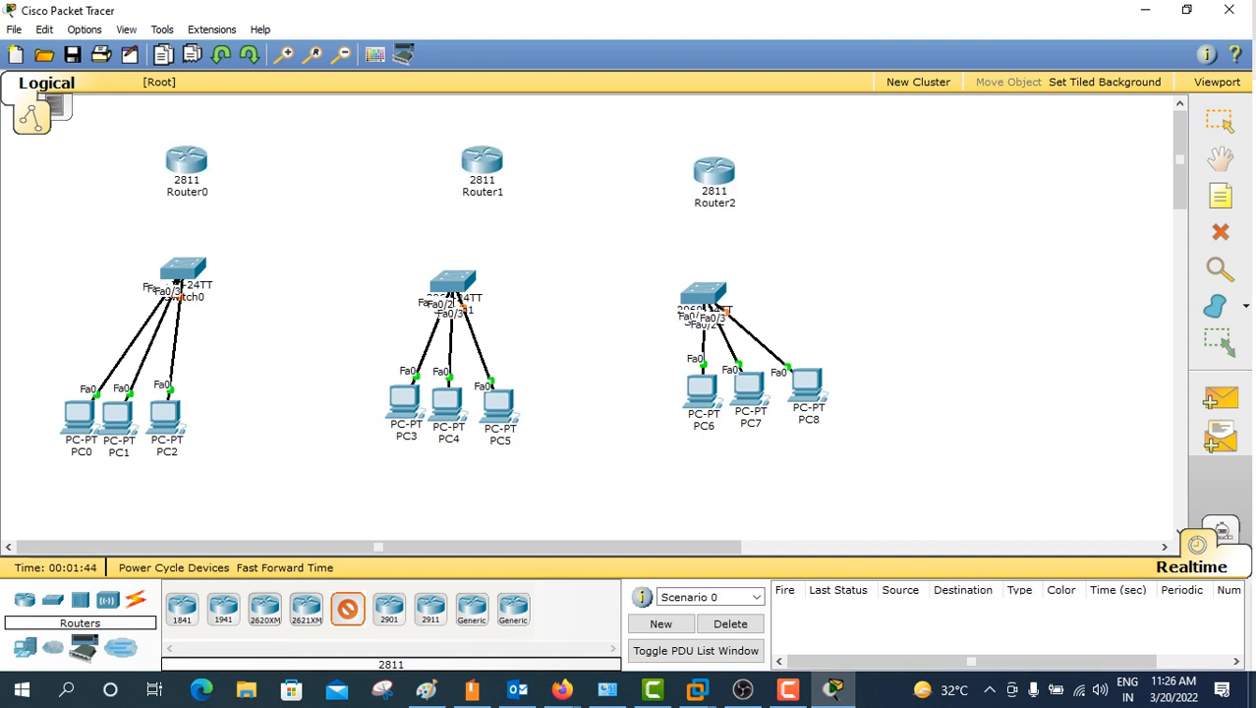
pyautogui.click(347, 609)
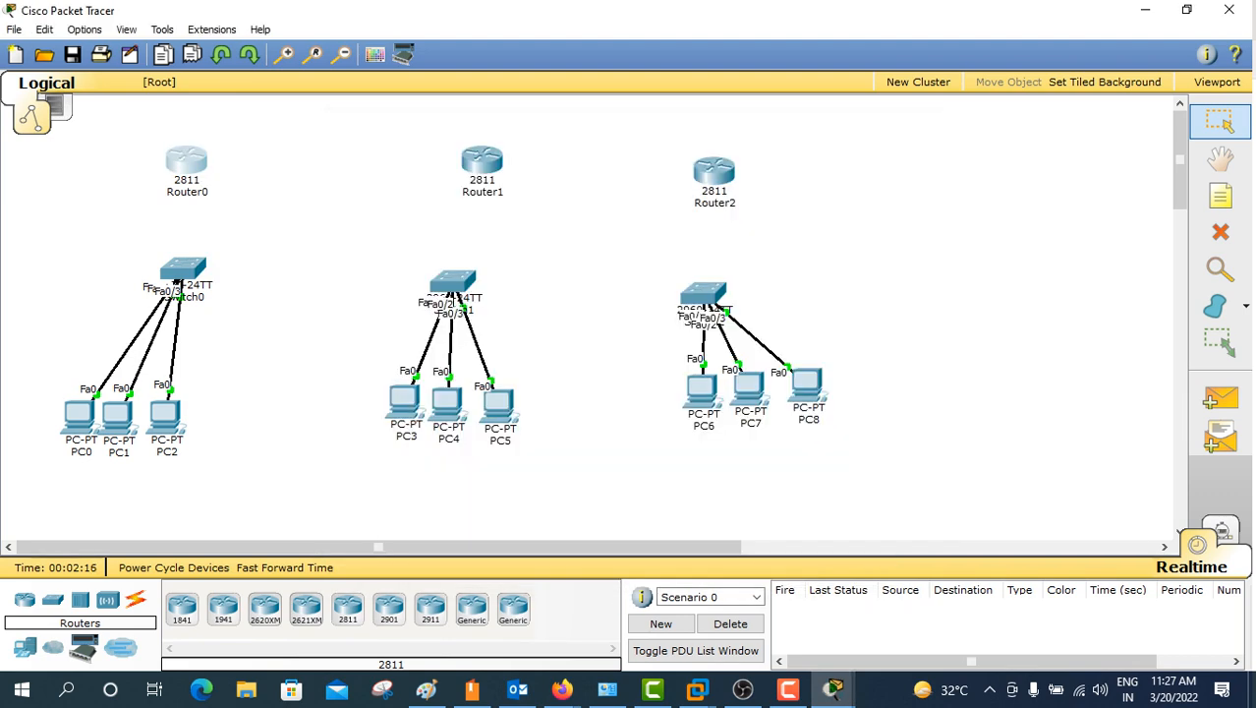
# Step: Install an NM-4A/S serial module in Router0's large empty slot and close its device window
pyautogui.click(187, 162)
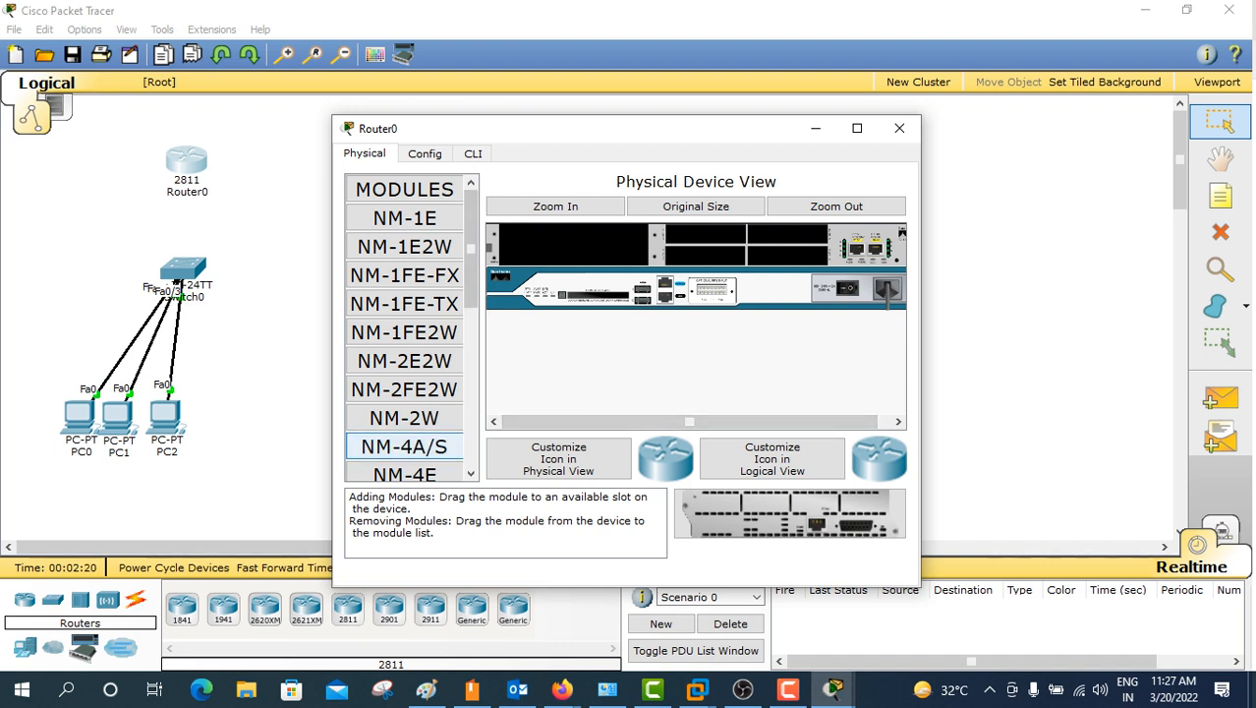
pyautogui.click(404, 446)
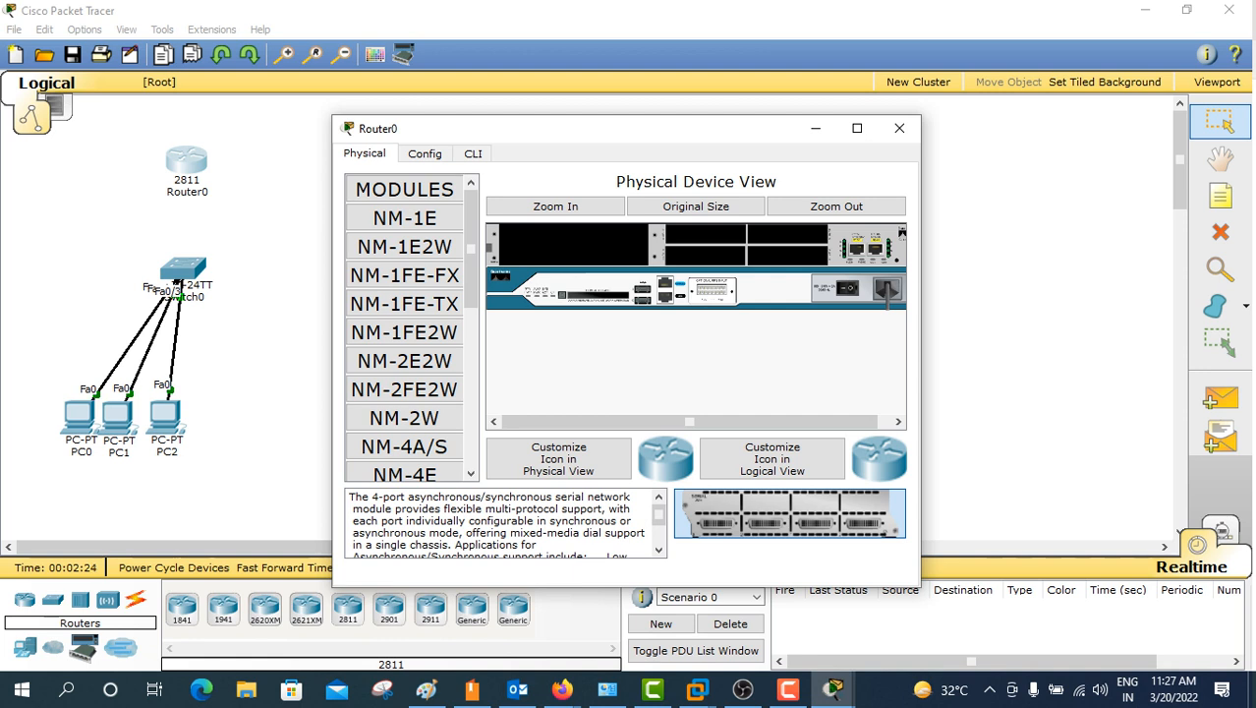
pyautogui.moveTo(789, 513); pyautogui.dragTo(576, 244)
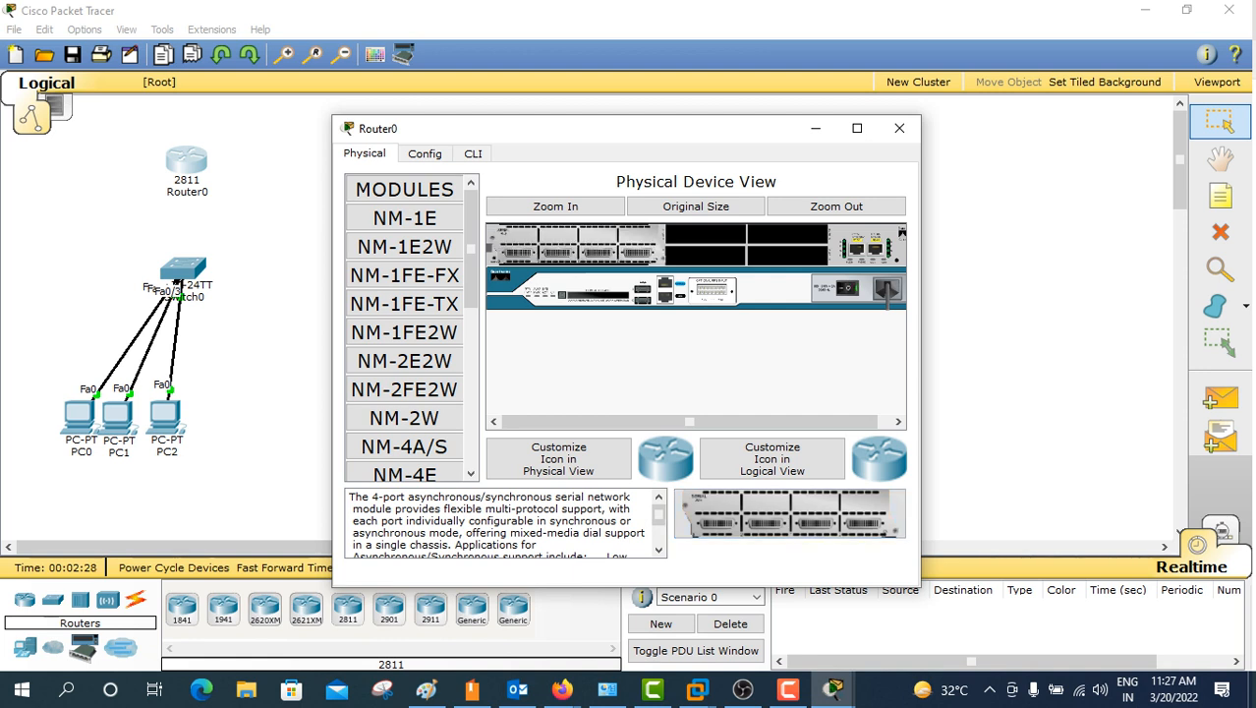
pyautogui.click(899, 128)
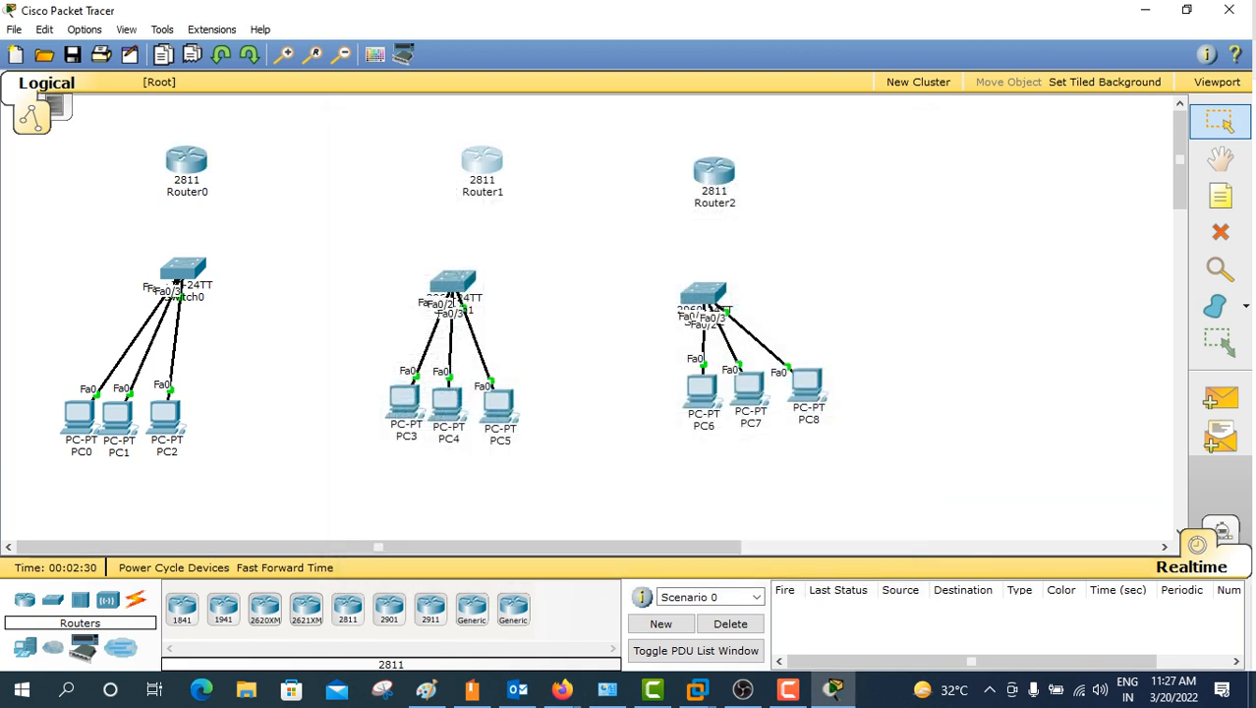
# Step: Install an NM-4A/S serial module in Router1's large empty slot
pyautogui.click(480, 162)
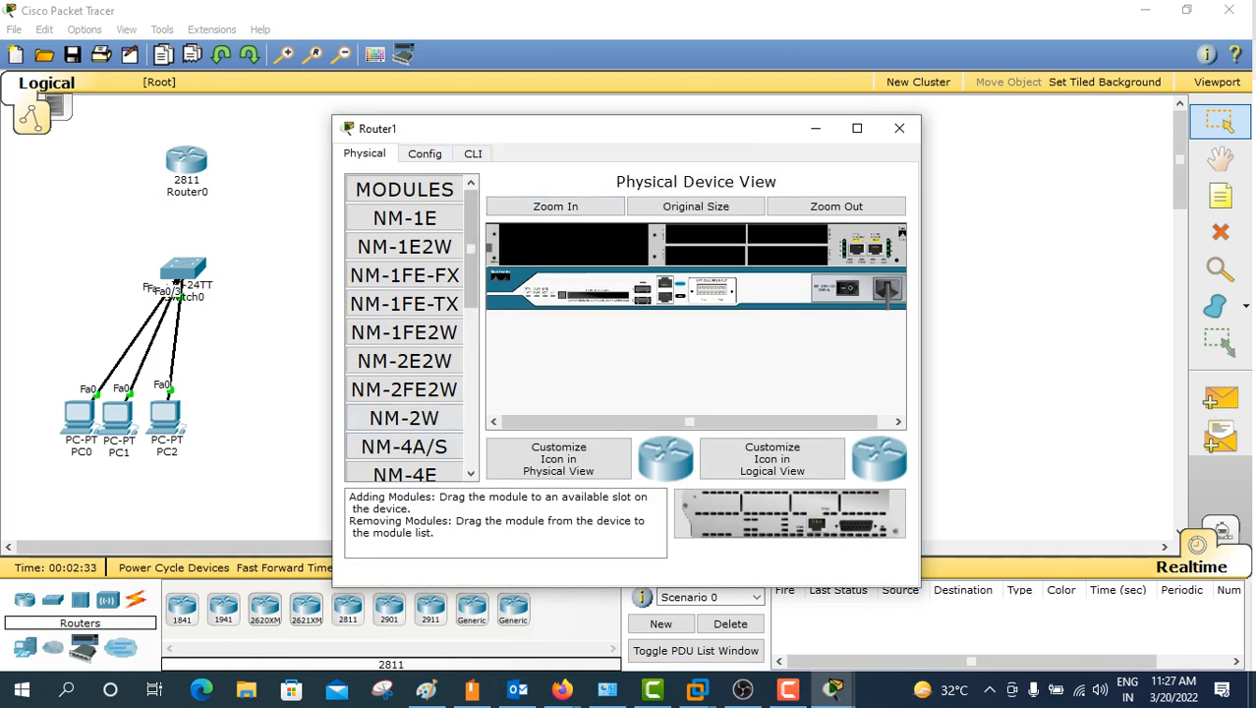
pyautogui.click(404, 446)
pyautogui.moveTo(789, 513); pyautogui.dragTo(577, 245)
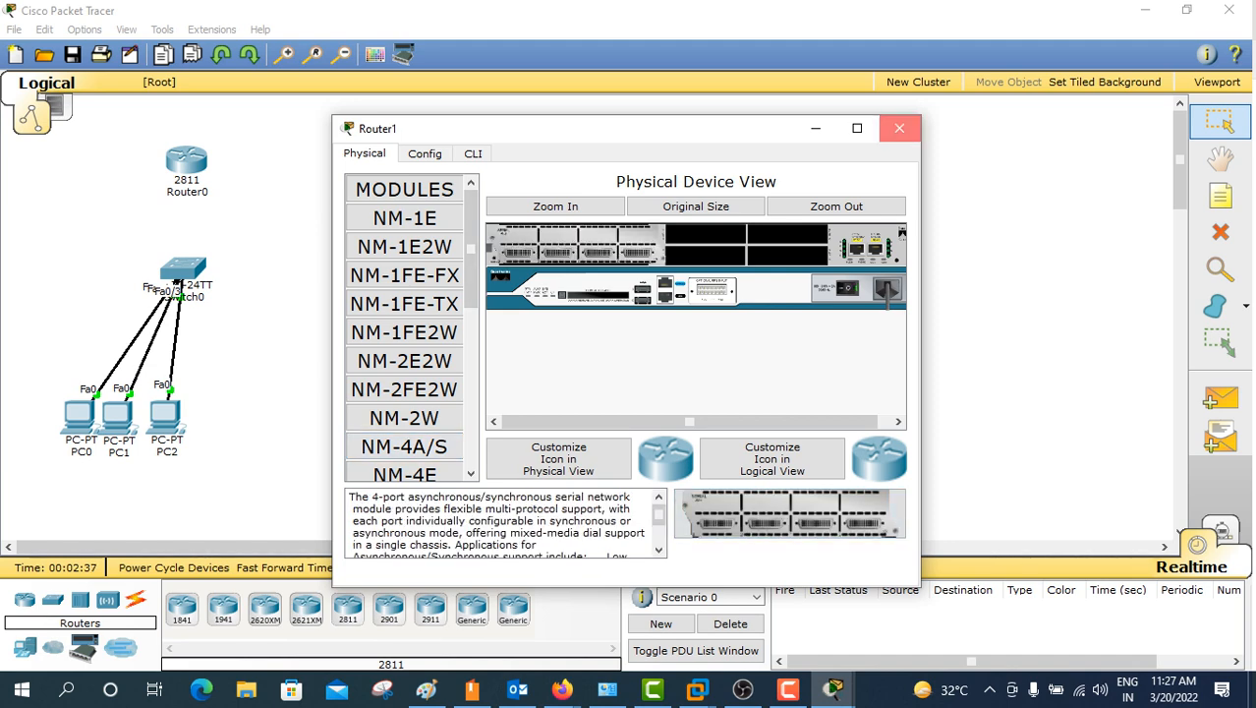
# Step: Close Router1's device window and install an NM-4A/S serial module in Router2's large empty slot
pyautogui.click(900, 128)
pyautogui.click(715, 172)
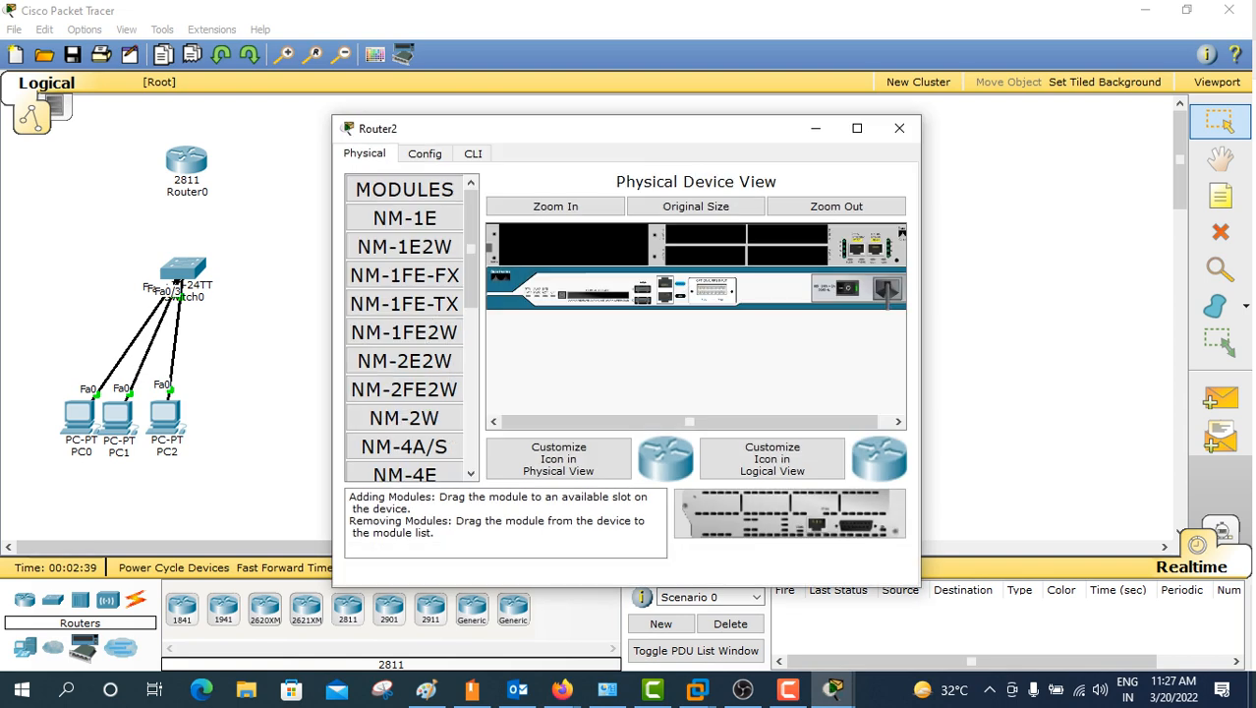
pyautogui.click(404, 446)
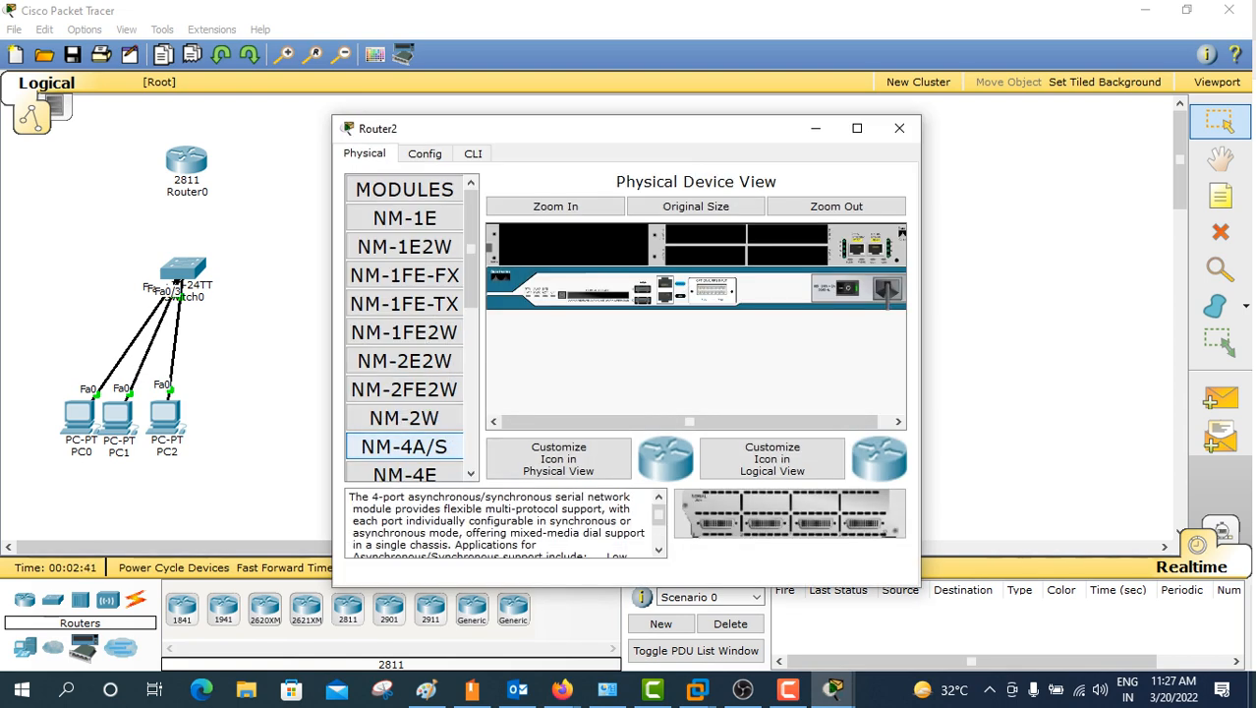
pyautogui.moveTo(790, 514); pyautogui.dragTo(575, 245)
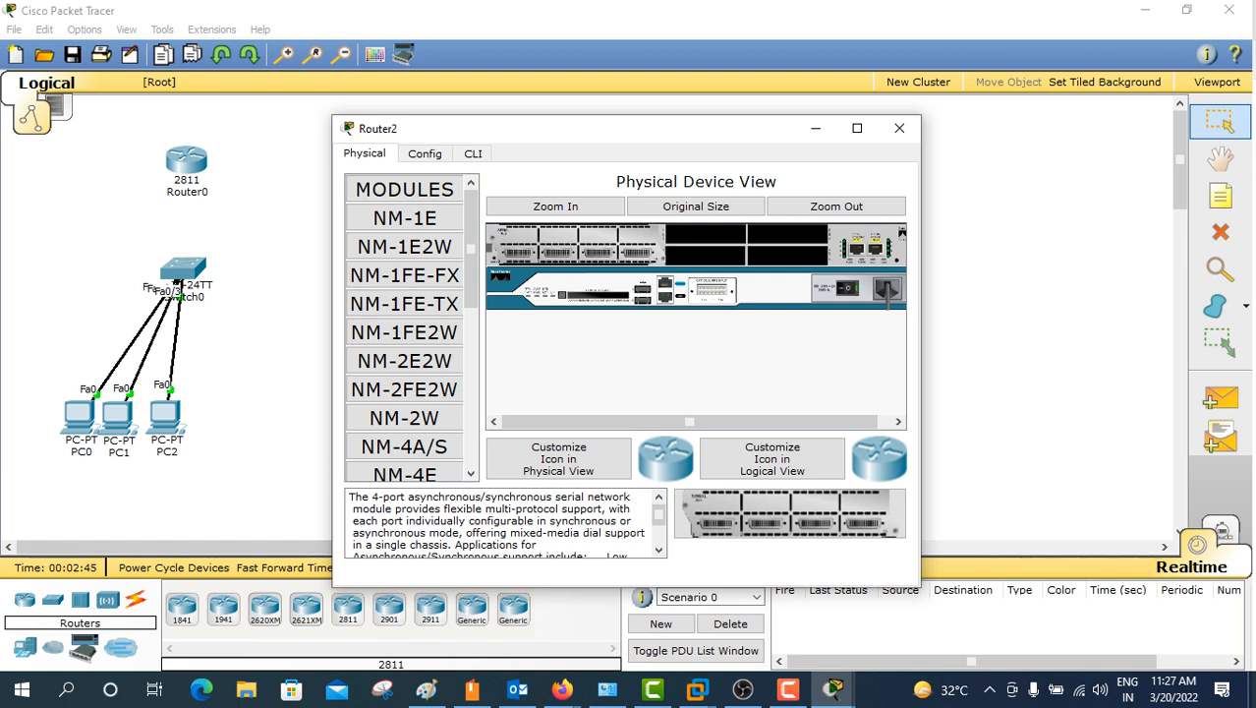
pyautogui.click(900, 127)
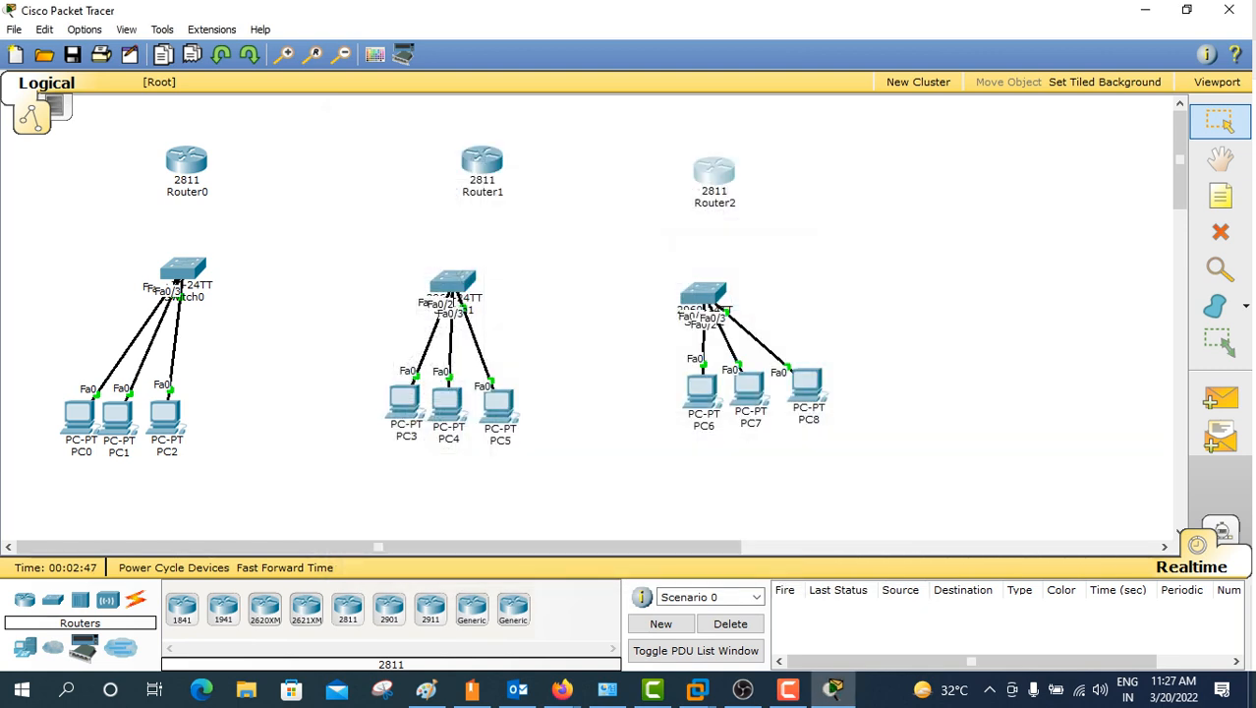
# Step: Connect Router0 to Router1 and Router1 to Router2 with automatically chosen connections
pyautogui.moveTo(203, 163)
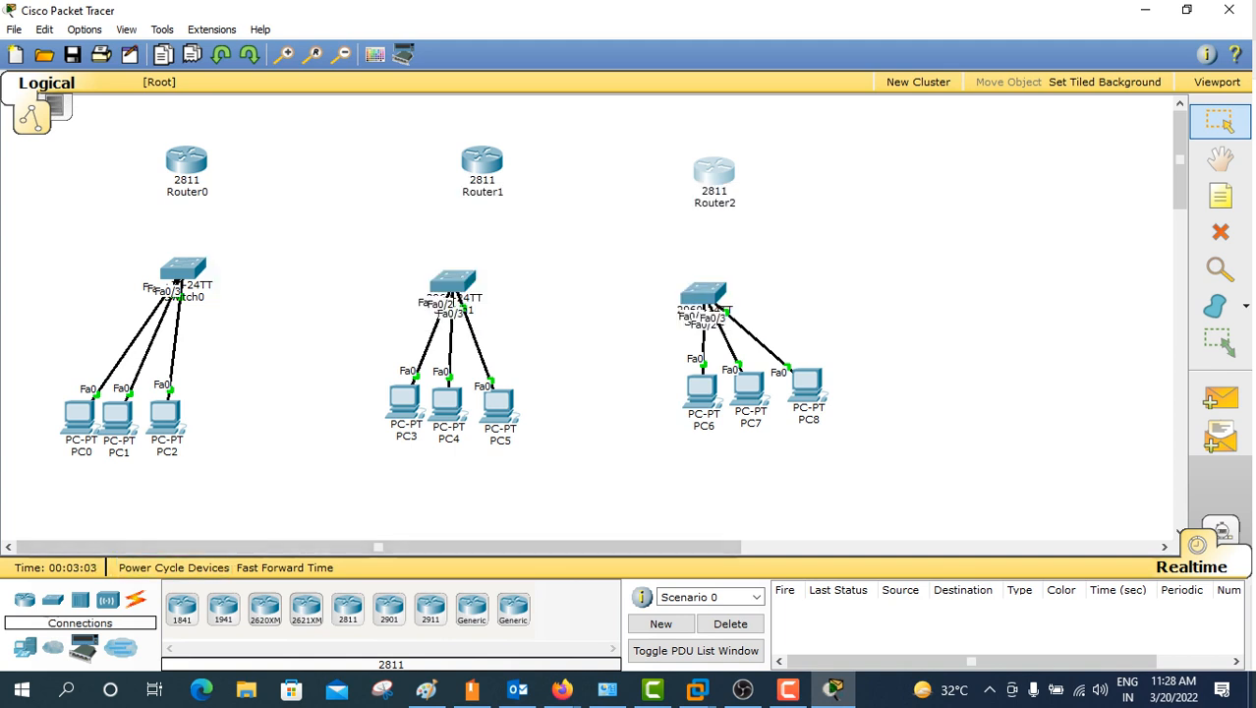
pyautogui.click(136, 599)
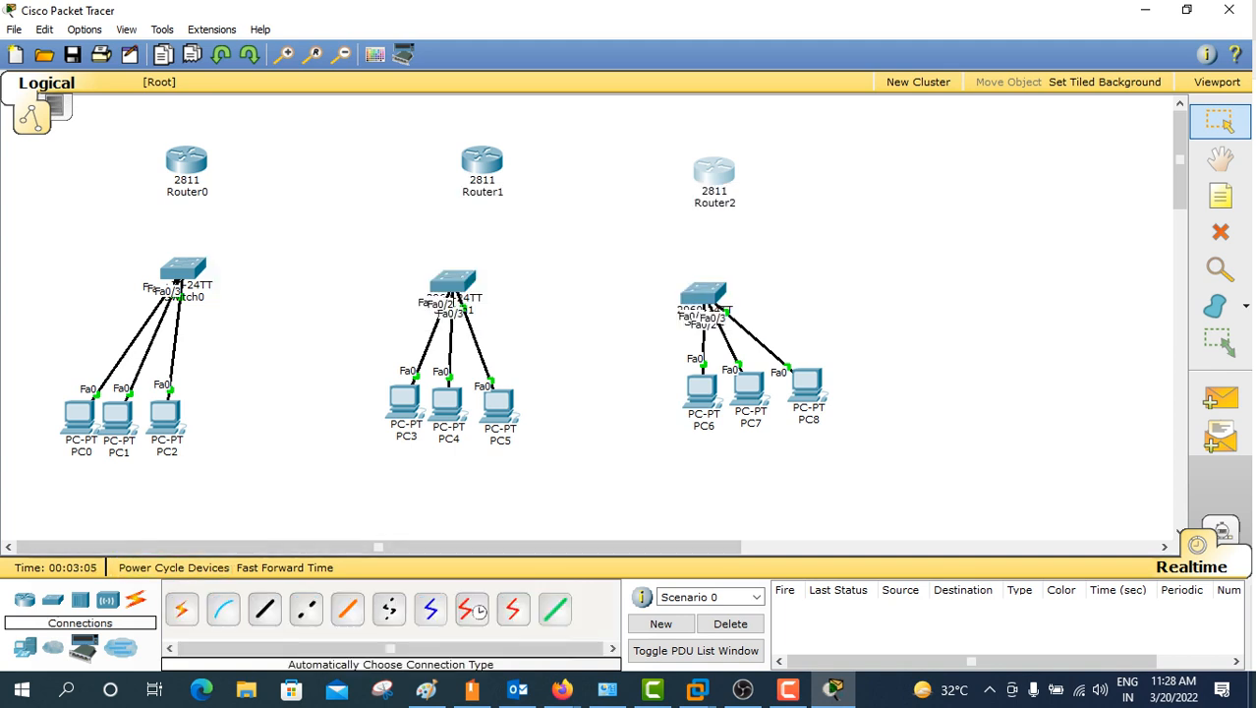
pyautogui.click(181, 608)
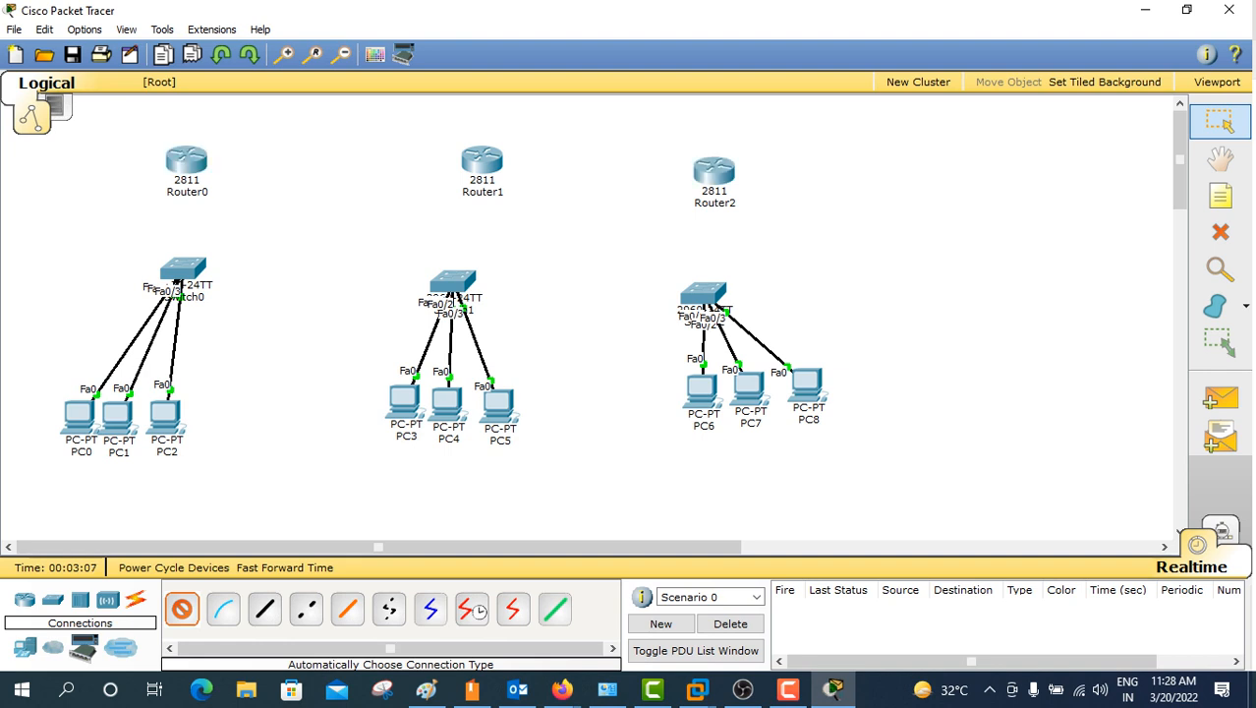
pyautogui.click(187, 160)
pyautogui.click(482, 160)
pyautogui.click(482, 160)
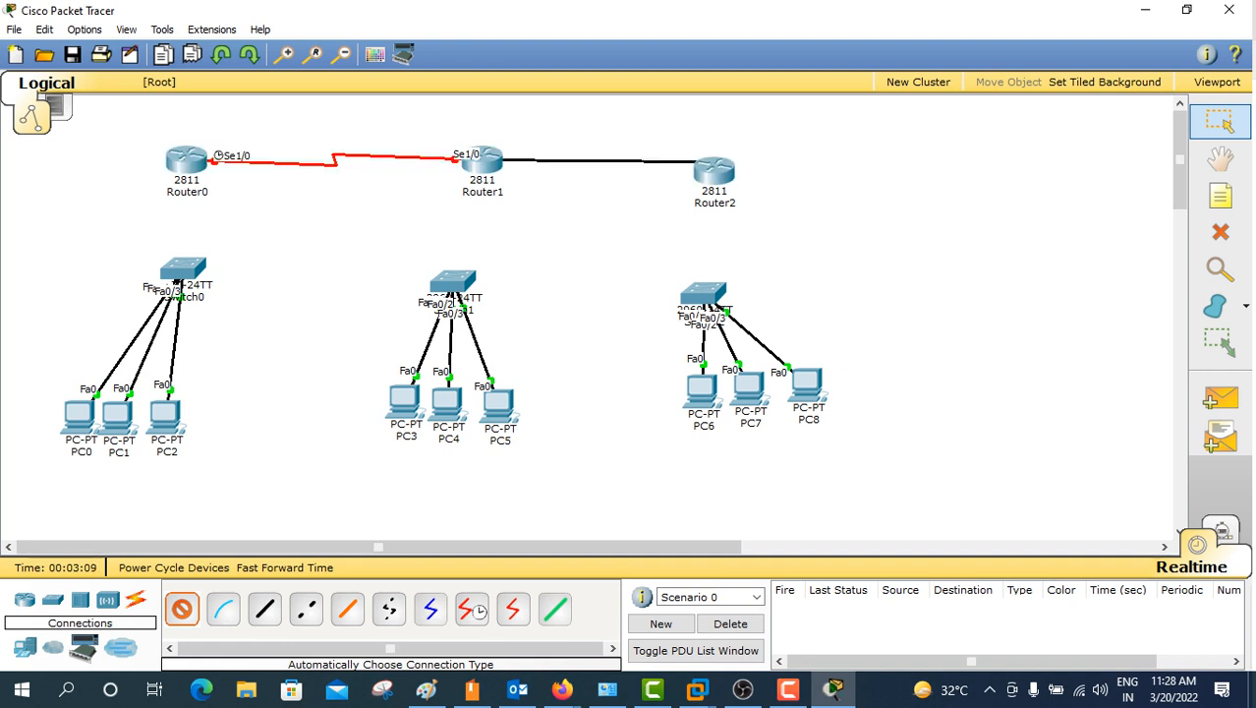
pyautogui.click(714, 172)
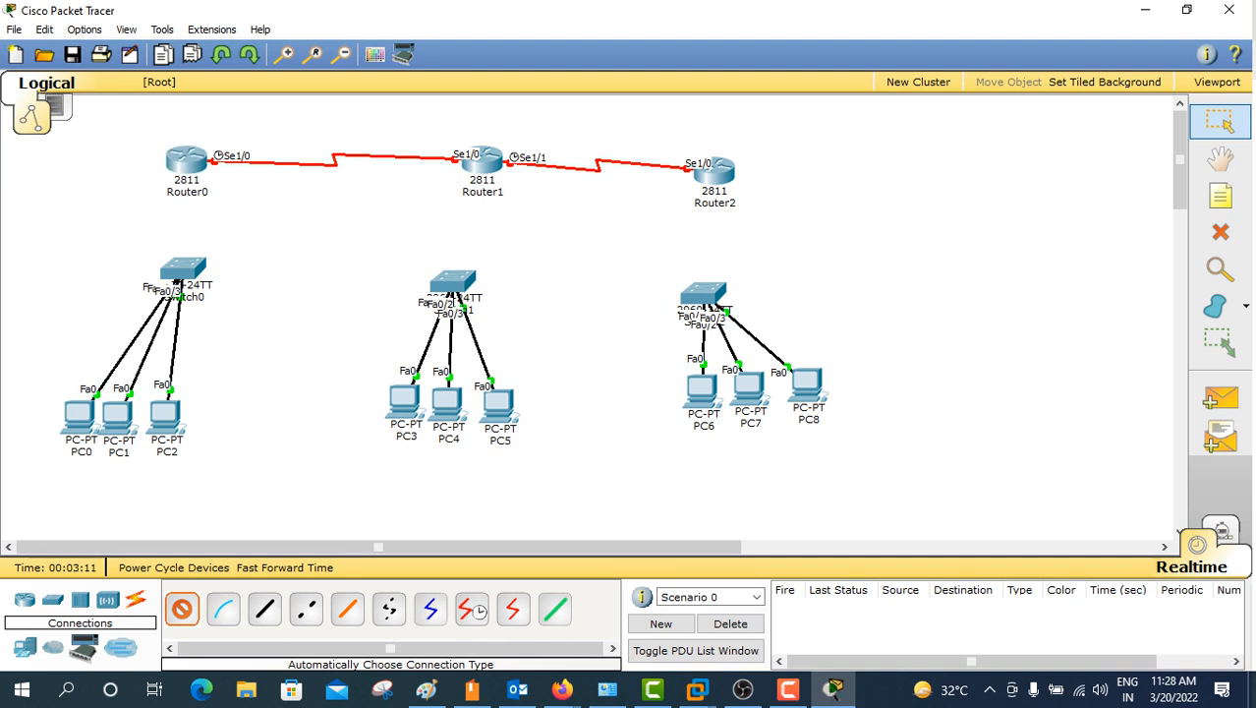
# Step: Connect Router0 to Switch0, Router1 to Switch1 and Router2 to Switch2 with automatically chosen cables and end the cabling
pyautogui.click(187, 160)
pyautogui.click(183, 267)
pyautogui.click(482, 162)
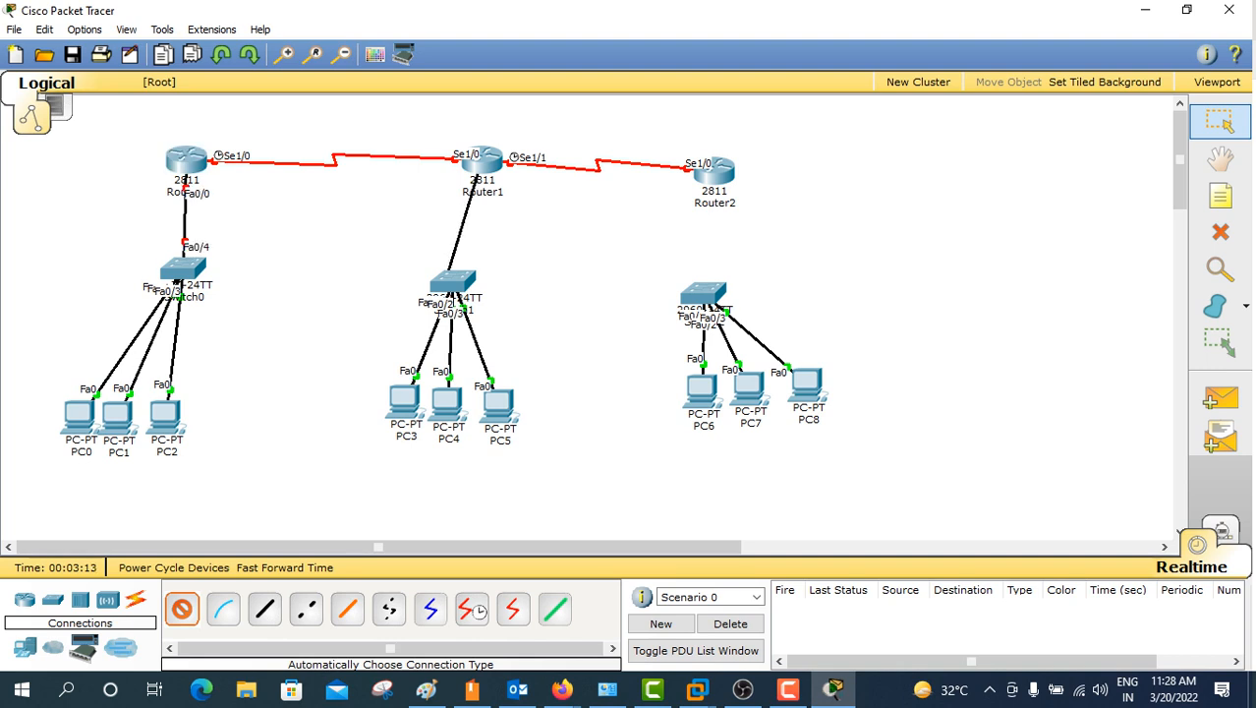
pyautogui.click(452, 282)
pyautogui.click(715, 175)
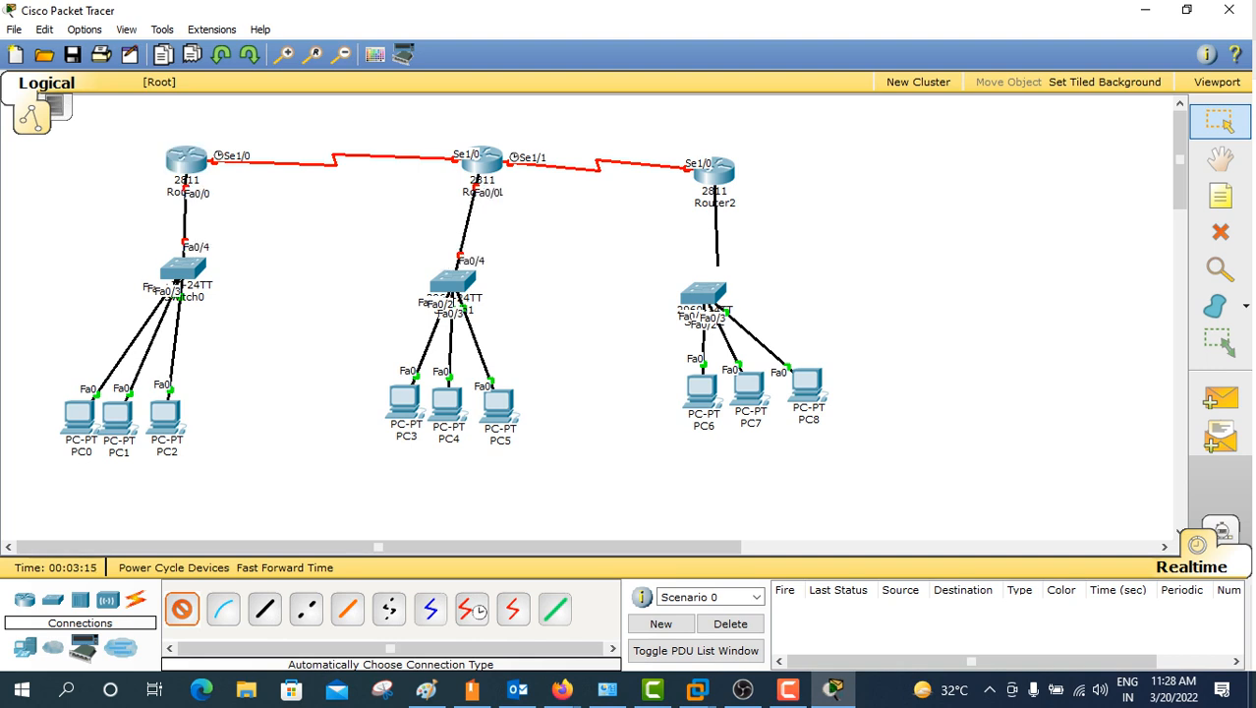
pyautogui.click(704, 290)
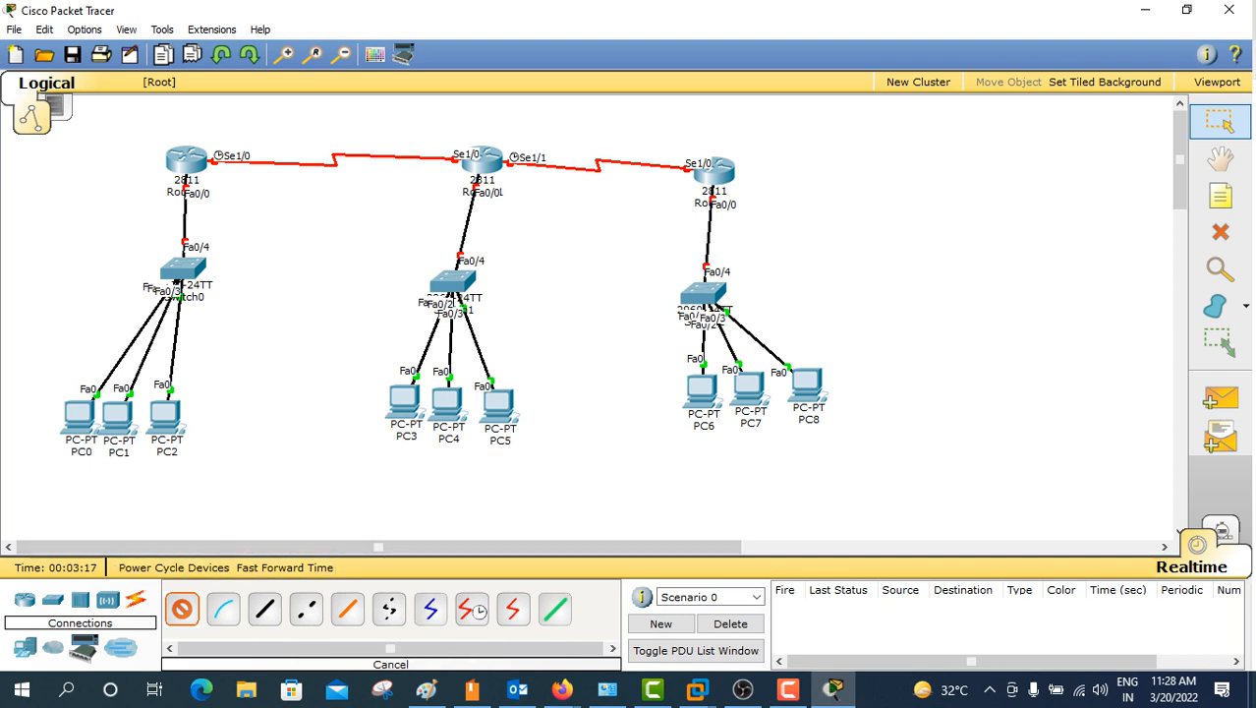
pyautogui.click(181, 609)
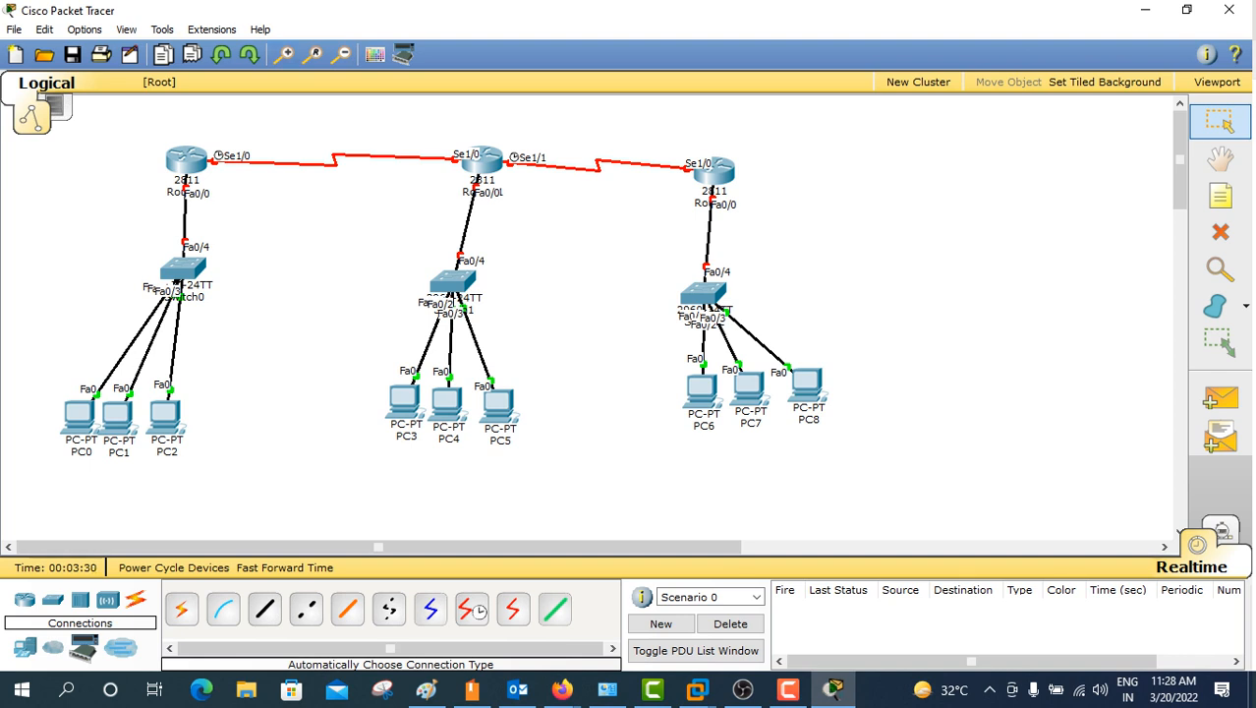
# Step: Place a note reading 192.168.1.0/24 beside the link between Router0 and Switch0
pyautogui.click(1219, 195)
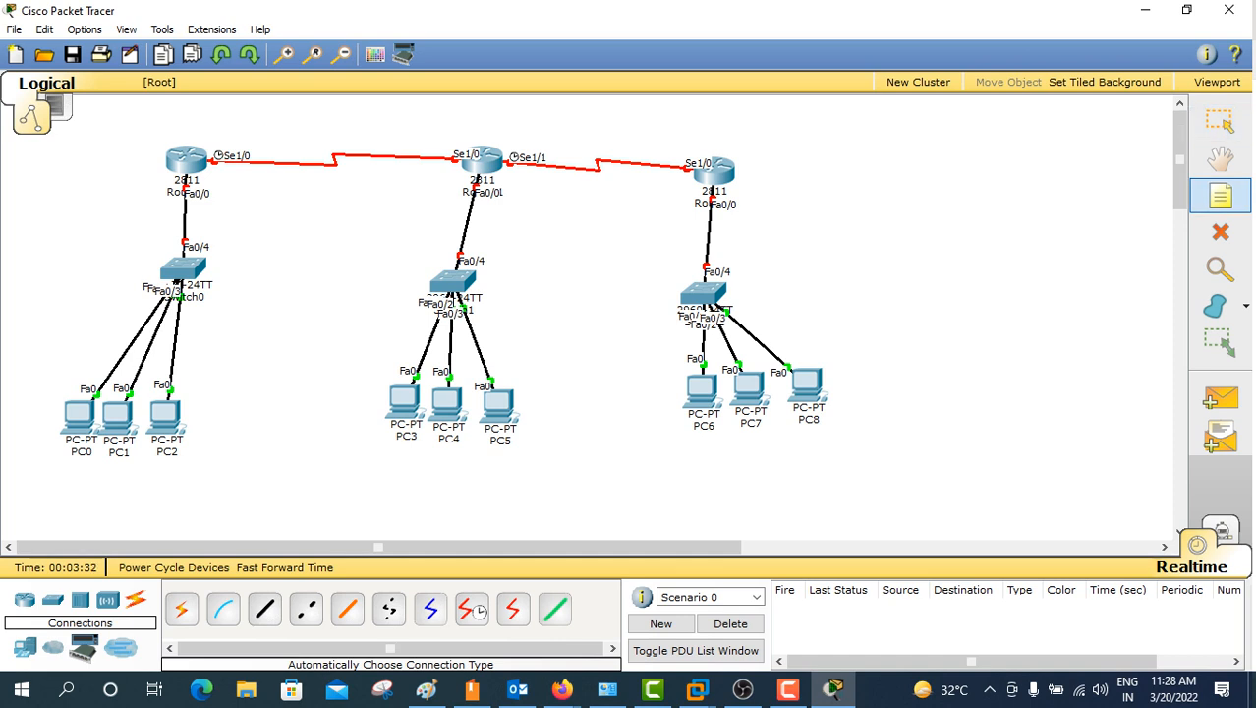
pyautogui.click(44, 232)
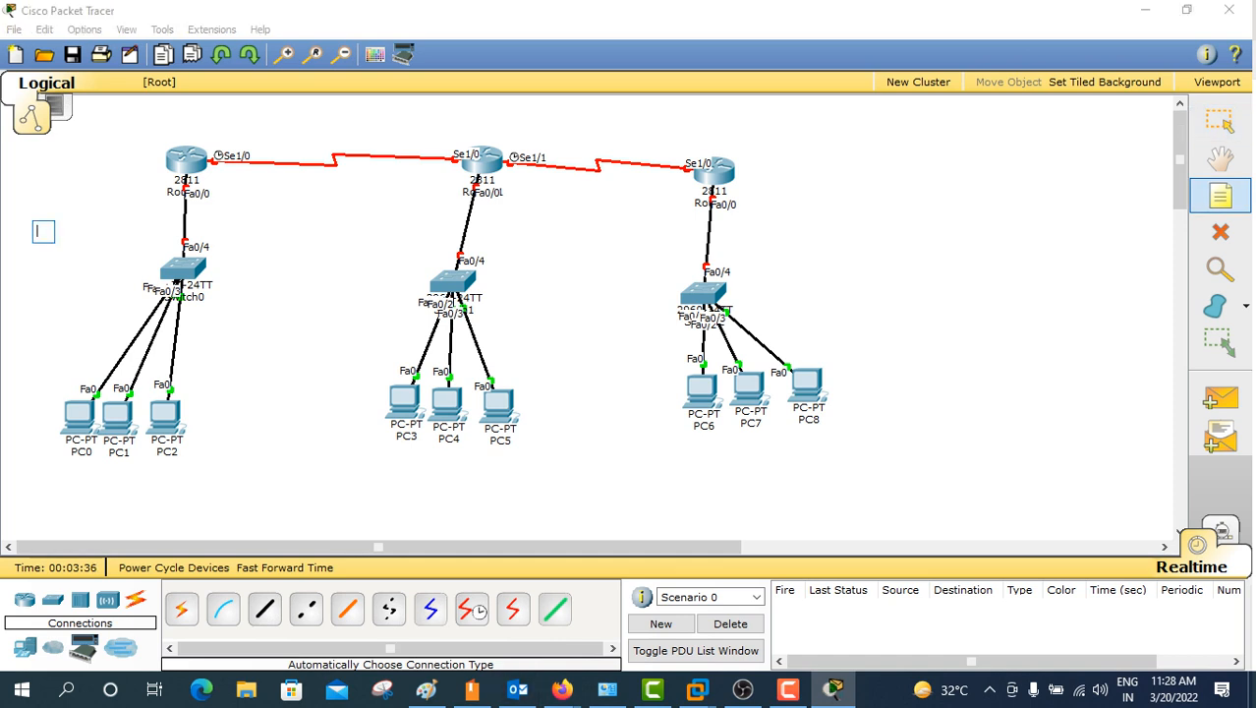
pyautogui.write('192')
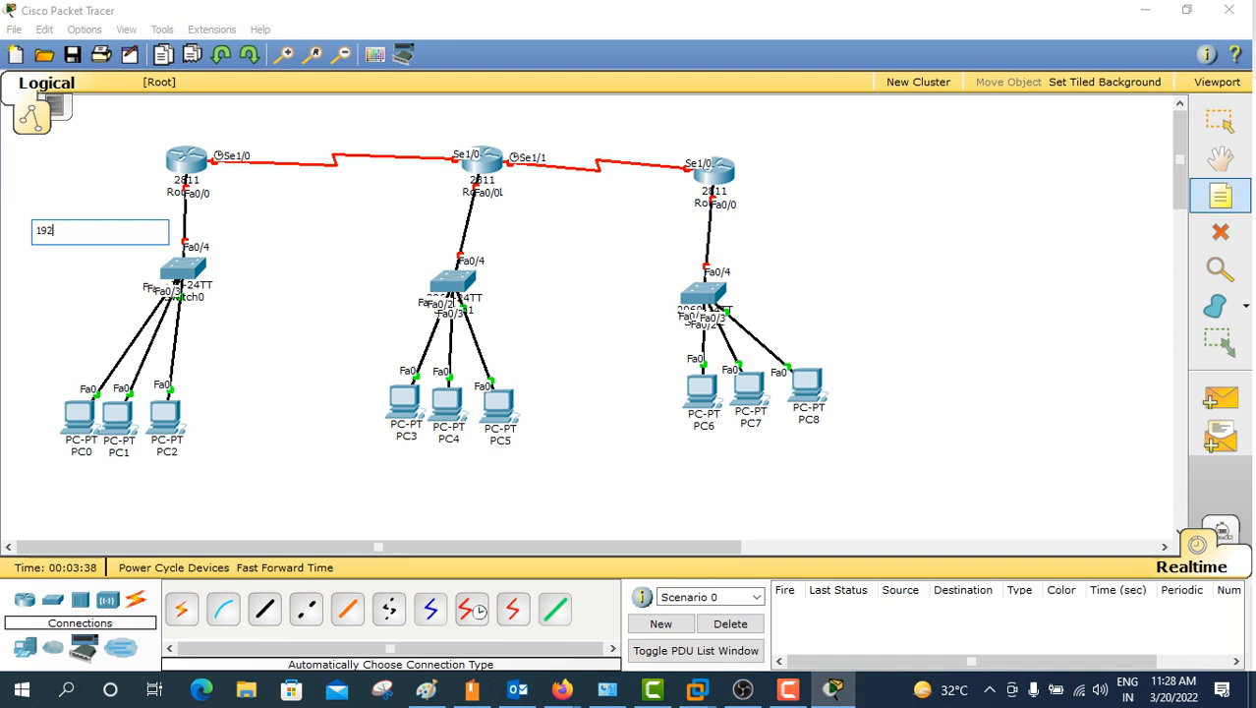
pyautogui.write('.168.1.')
pyautogui.hotkey('ctrl', 'a')
pyautogui.hotkey('ctrl', 'c')
pyautogui.write('0')
pyautogui.hotkey('ctrl', 'v')
pyautogui.write('24')
pyautogui.press('Escape')
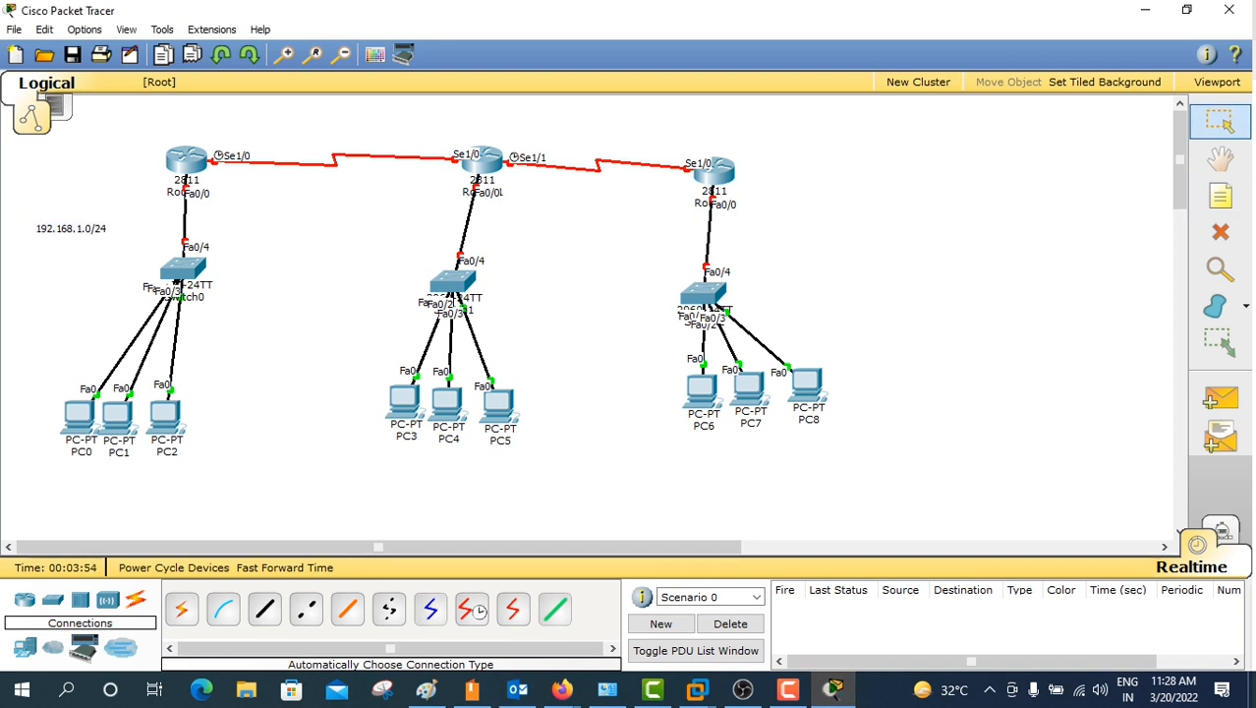
# Step: Place a note reading 192.168.2.0/24 beside the link between Router1 and Switch1
pyautogui.click(1221, 195)
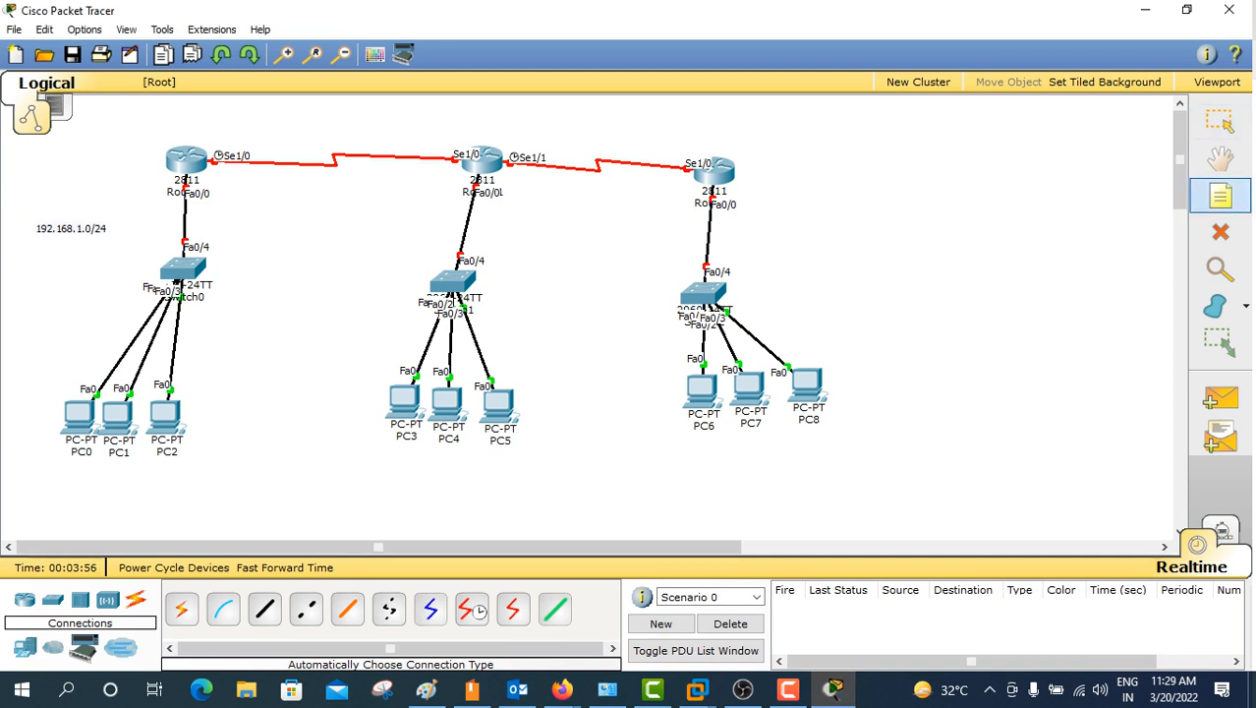
pyautogui.click(484, 232)
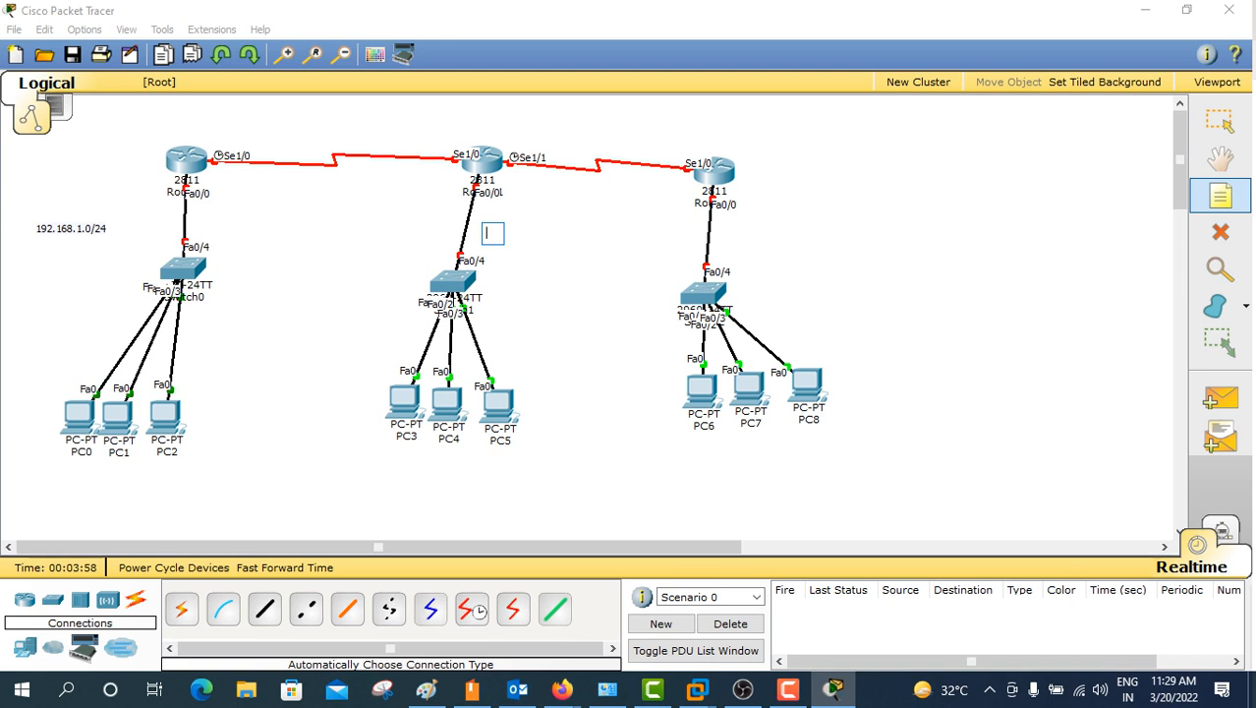
pyautogui.write('192.168.1.')
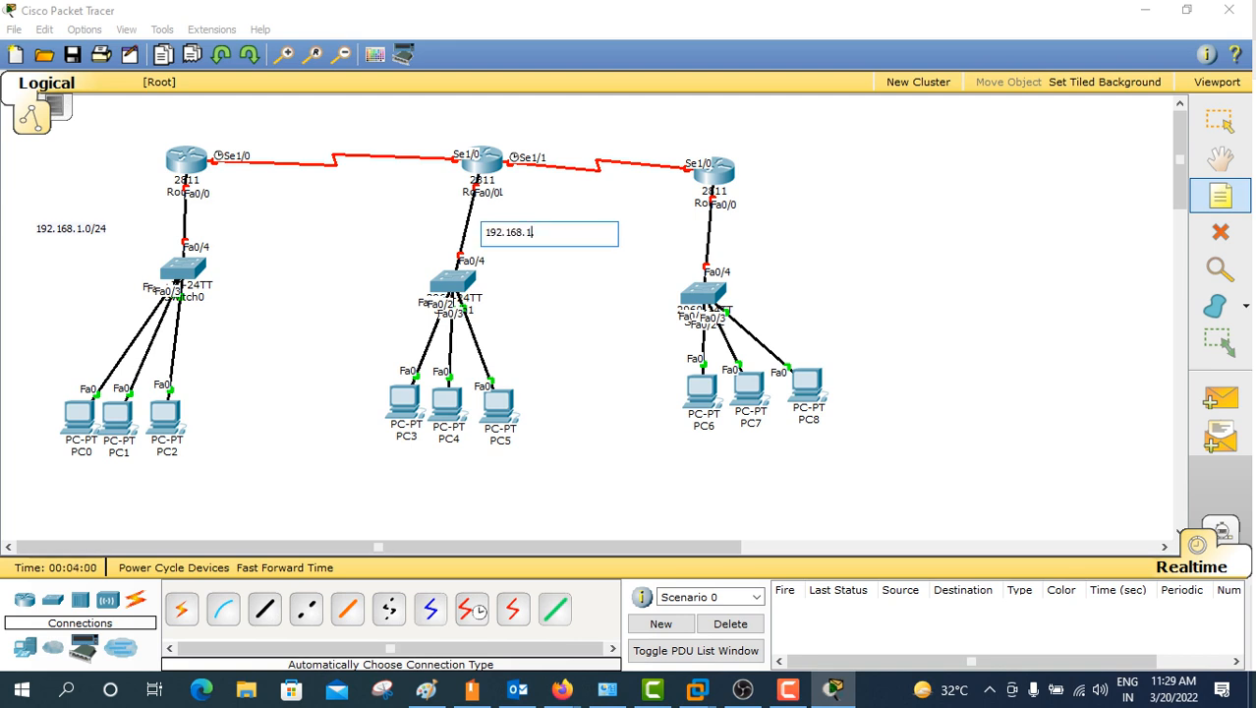
pyautogui.press('BackSpace')
pyautogui.write('2.0/24')
pyautogui.press('Escape')
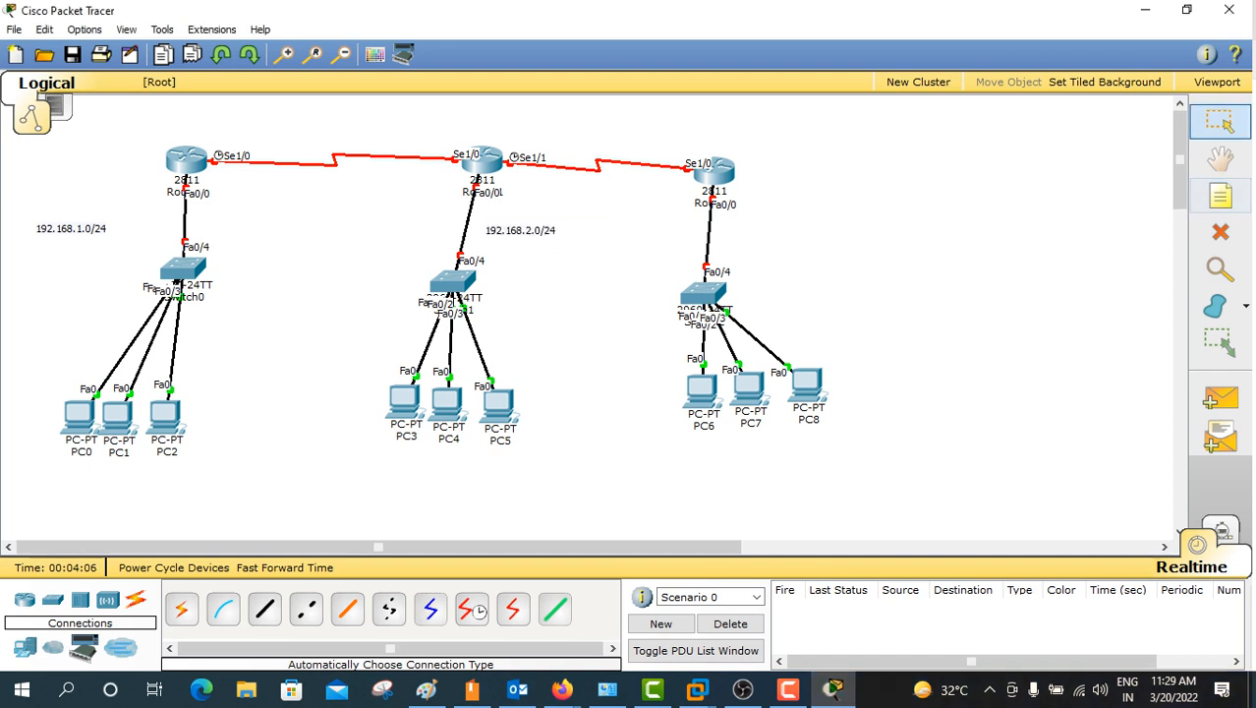
# Step: Place a note reading 192.168.3.0/24 beside the link between Router2 and Switch2
pyautogui.click(1221, 197)
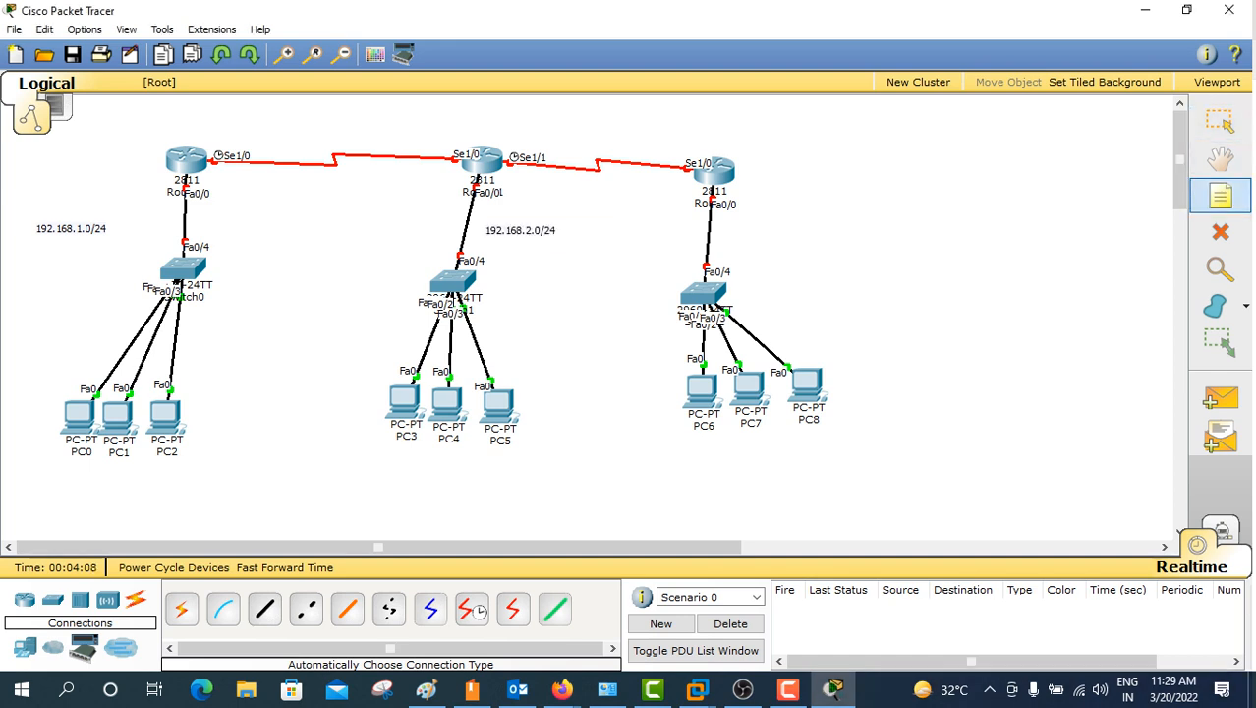
pyautogui.click(749, 221)
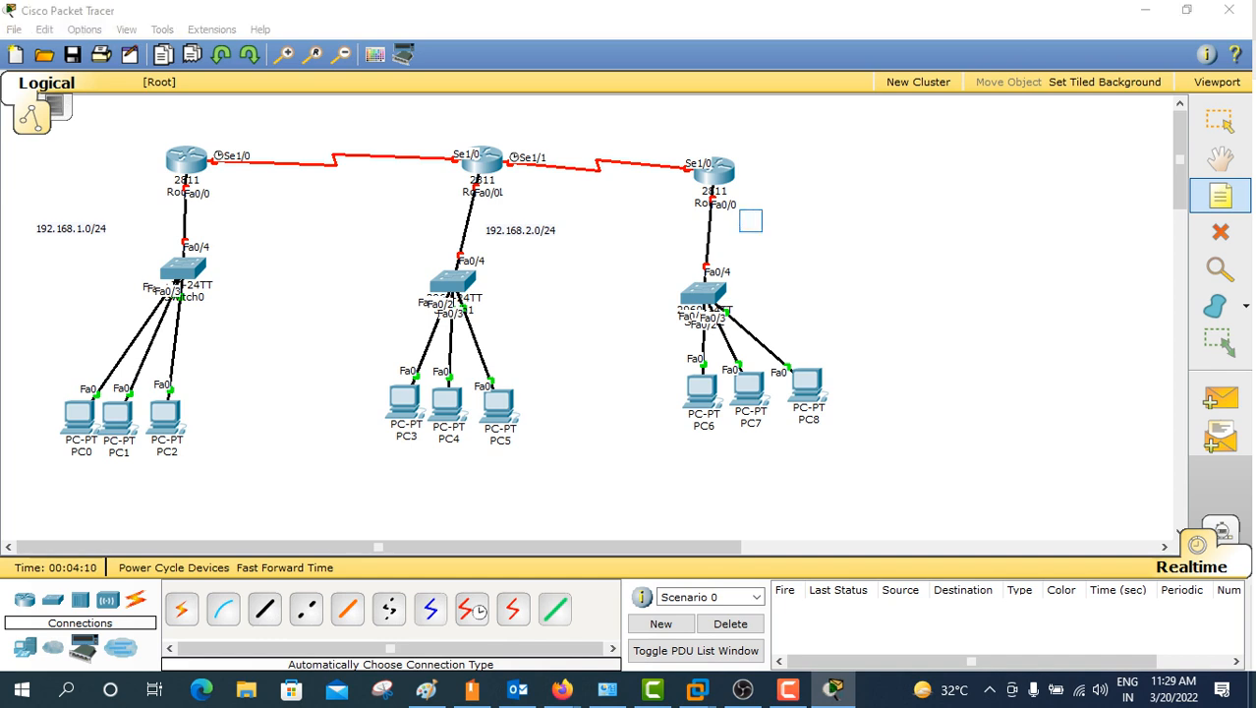
pyautogui.write('192.168.1.')
pyautogui.press('BackSpace')
pyautogui.press('BackSpace')
pyautogui.write('3.')
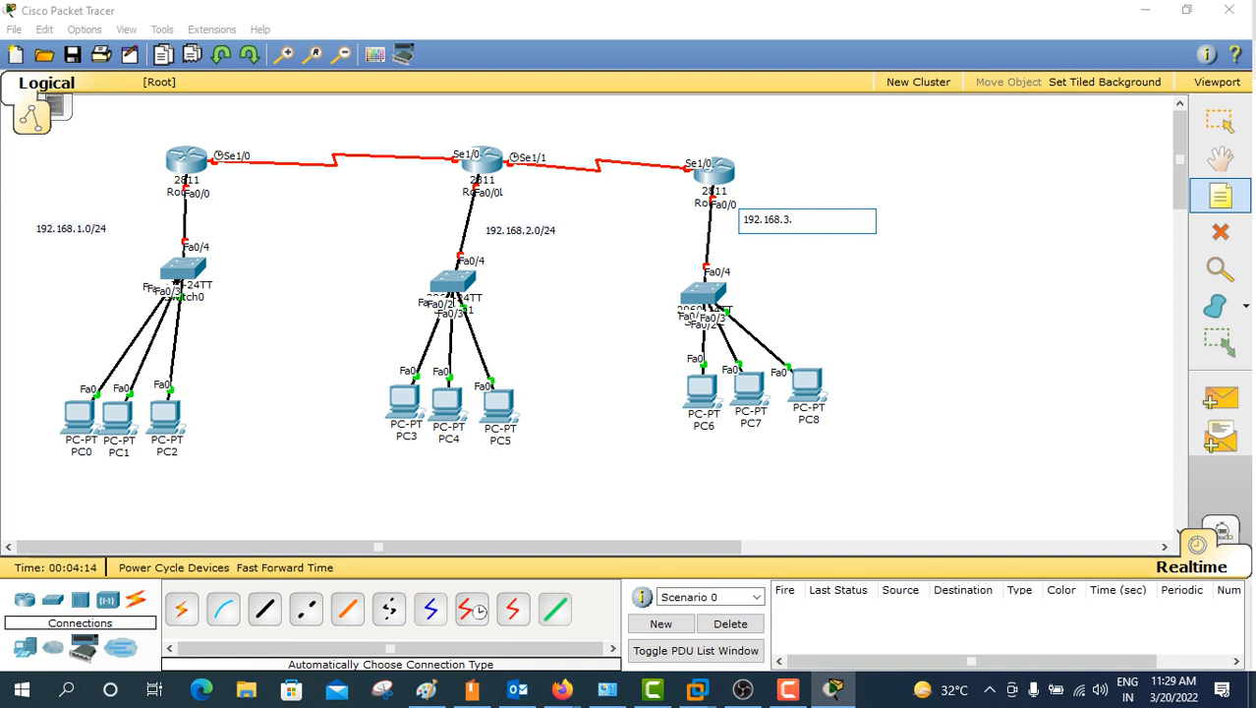
pyautogui.write('240/24')
pyautogui.press('Escape')
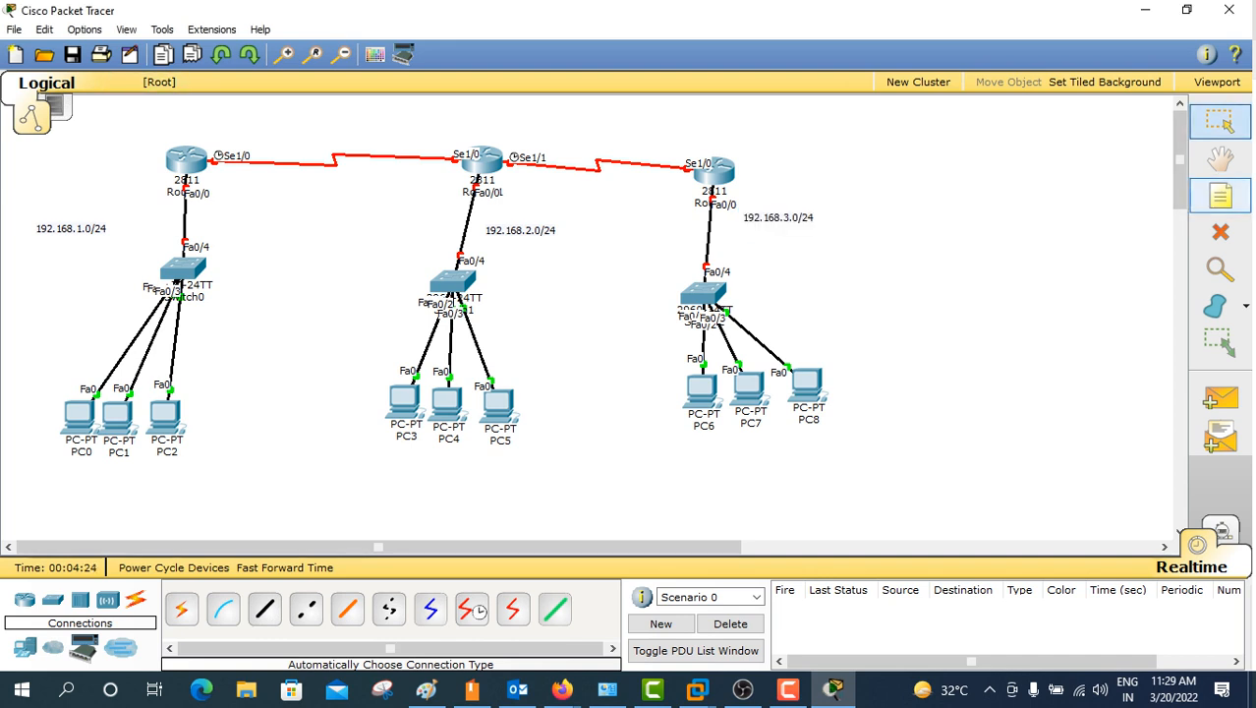
# Step: Place a note reading 10.0.0.0/30 above the serial link between Router0 and Router1
pyautogui.click(1220, 196)
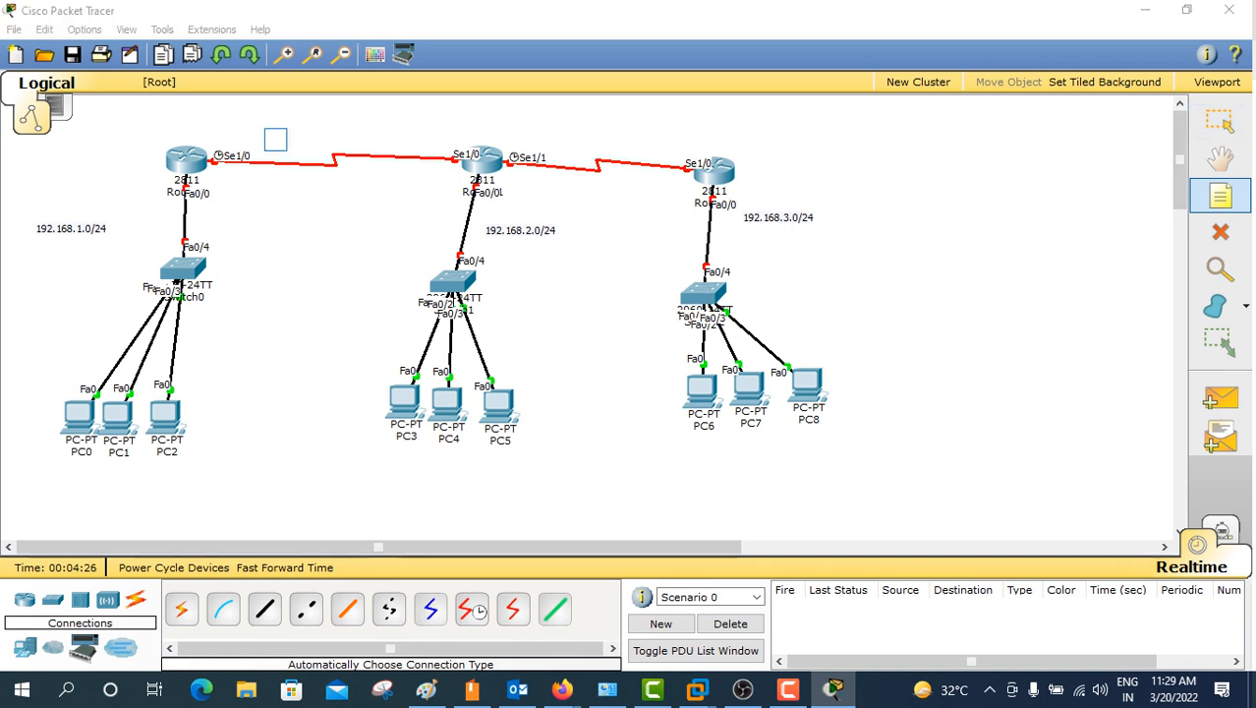
pyautogui.click(273, 137)
pyautogui.write('10.0.0.0/')
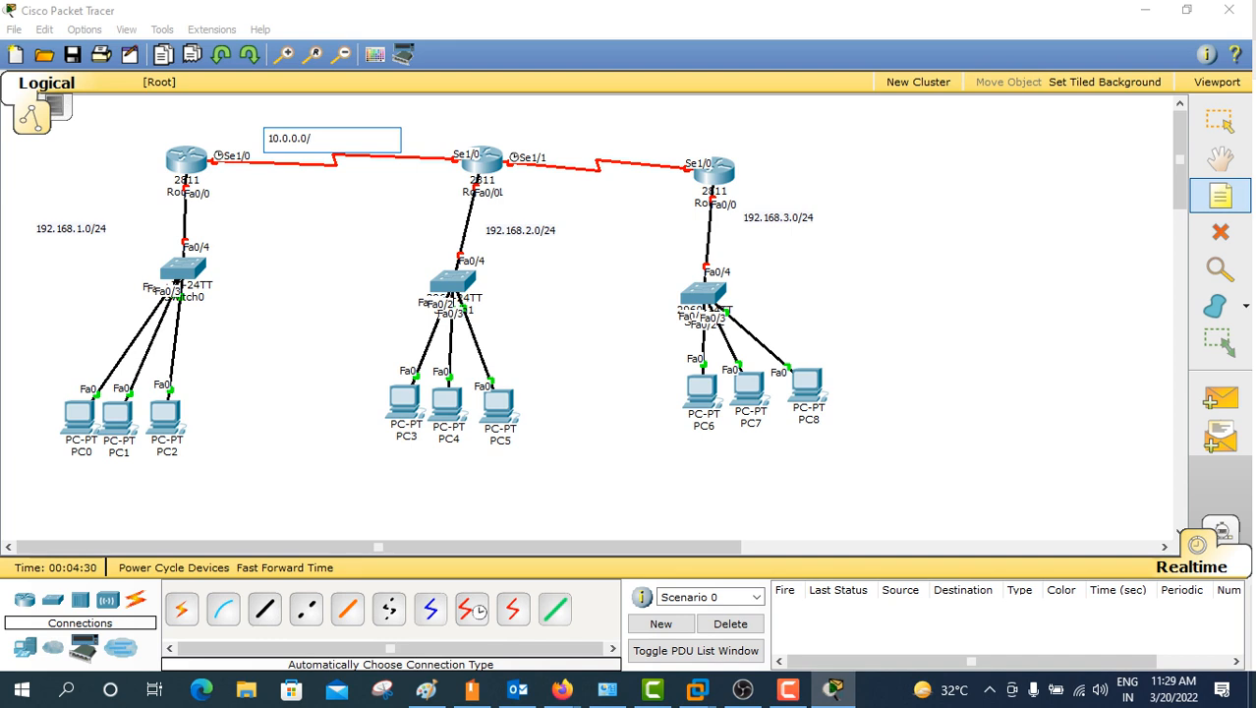
pyautogui.write('30')
pyautogui.press('Return')
# Step: Place a note reading 11.0.0.0/30 above the serial link between Router1 and Router2
pyautogui.click(1220, 196)
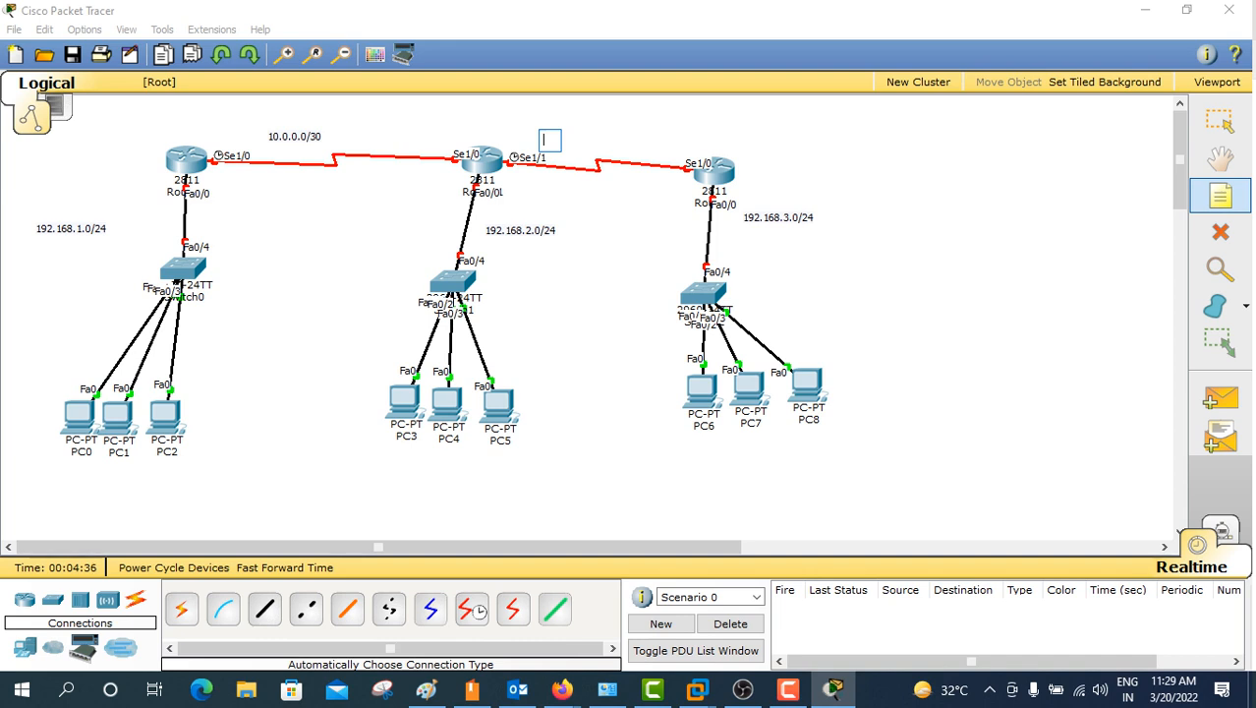
pyautogui.click(542, 133)
pyautogui.write('11.')
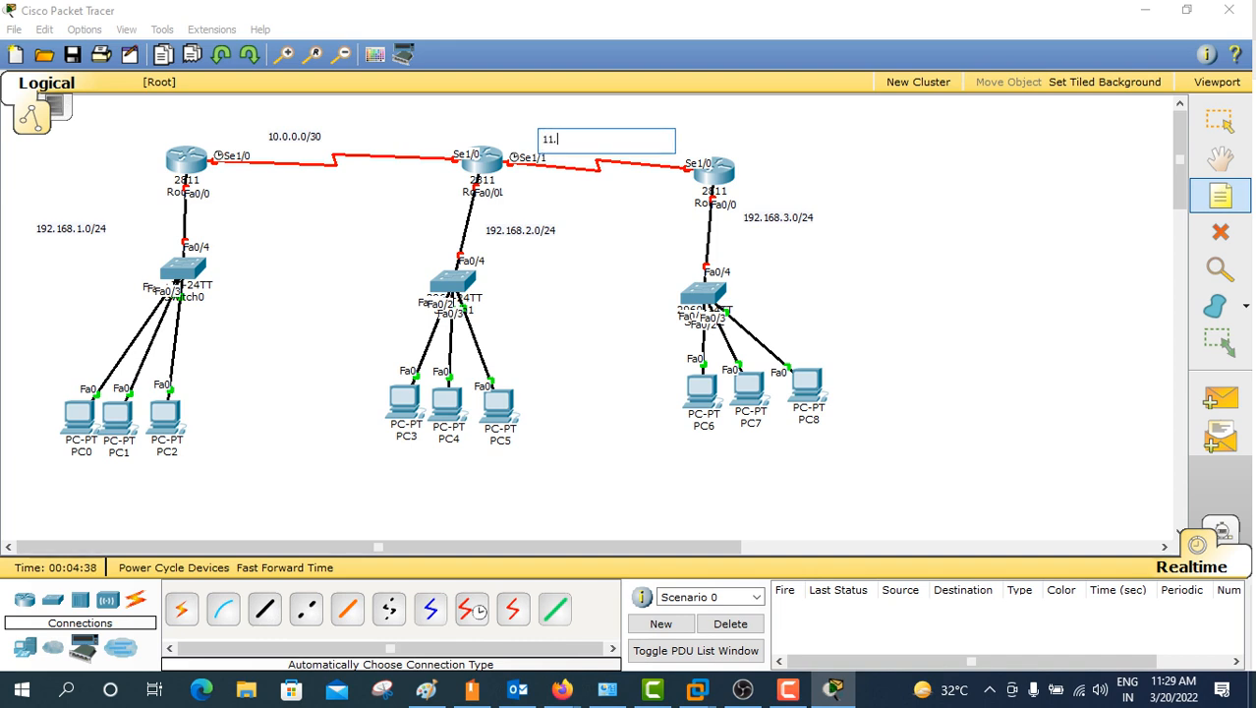
pyautogui.write('0.0.0/30')
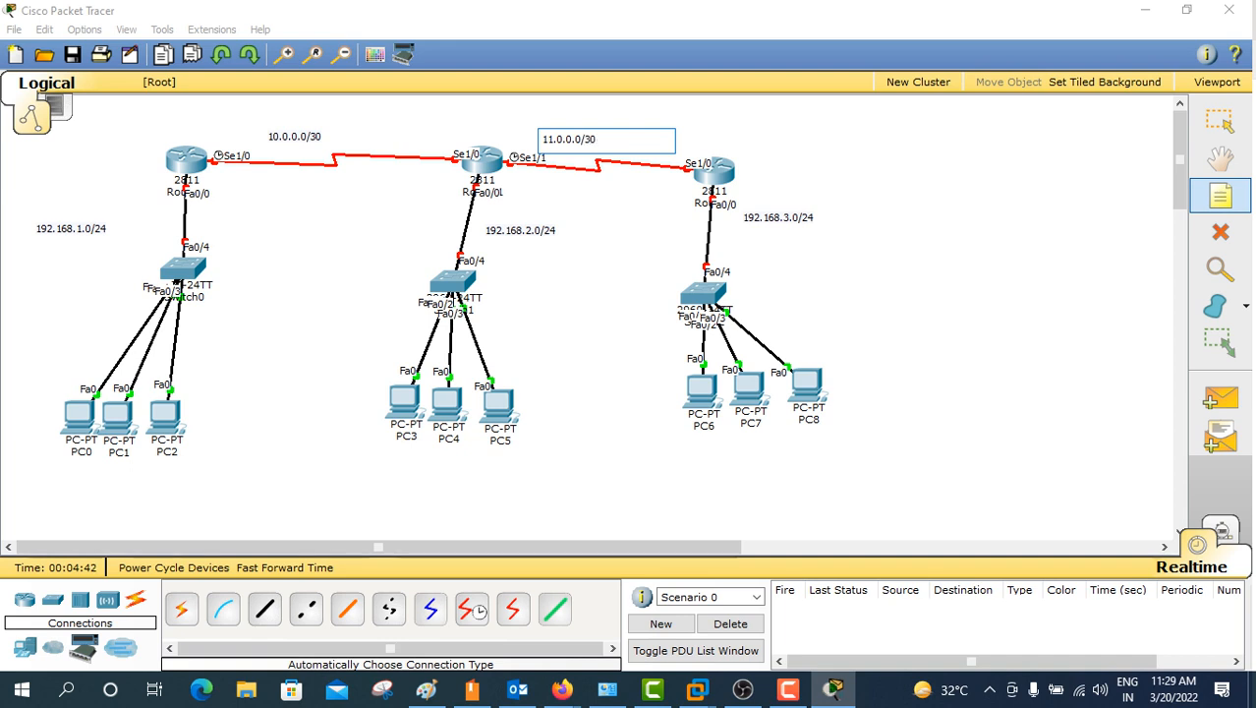
pyautogui.press('Escape')
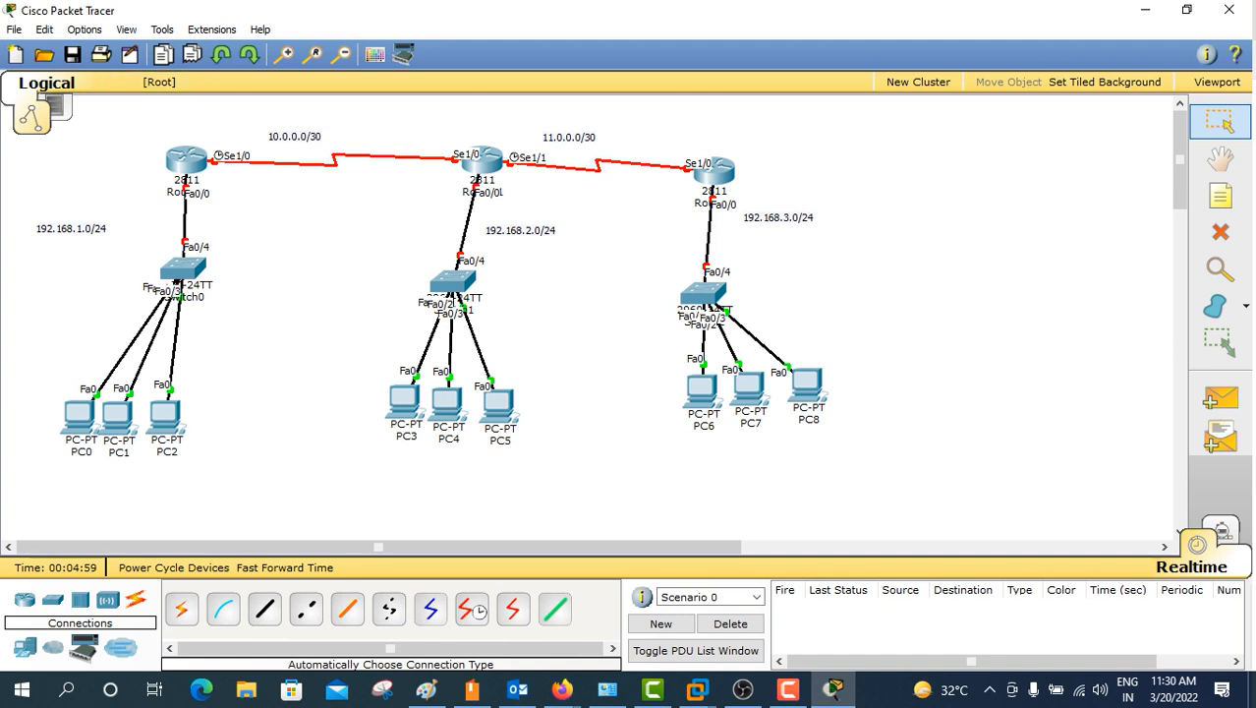
# Step: Open Router0's command line in a maximized window and answer no to the configuration dialog to reach the Router> prompt
pyautogui.moveTo(185, 160)
pyautogui.click(186, 162)
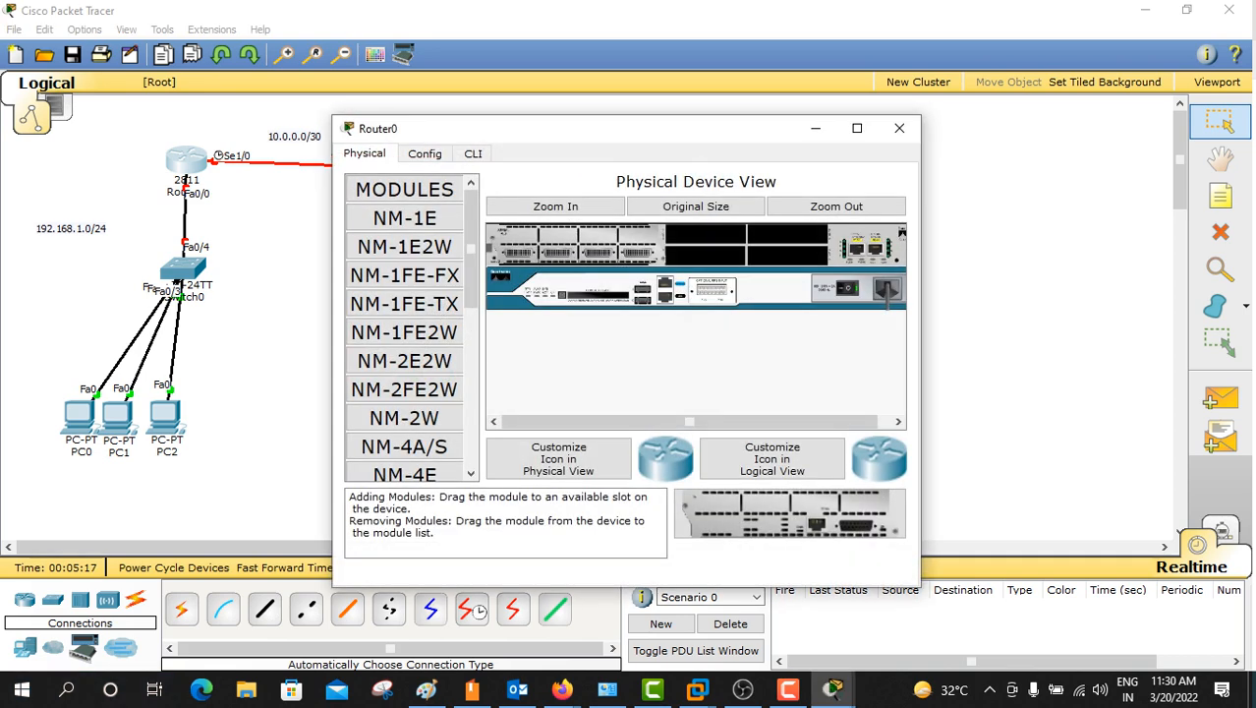
pyautogui.click(464, 153)
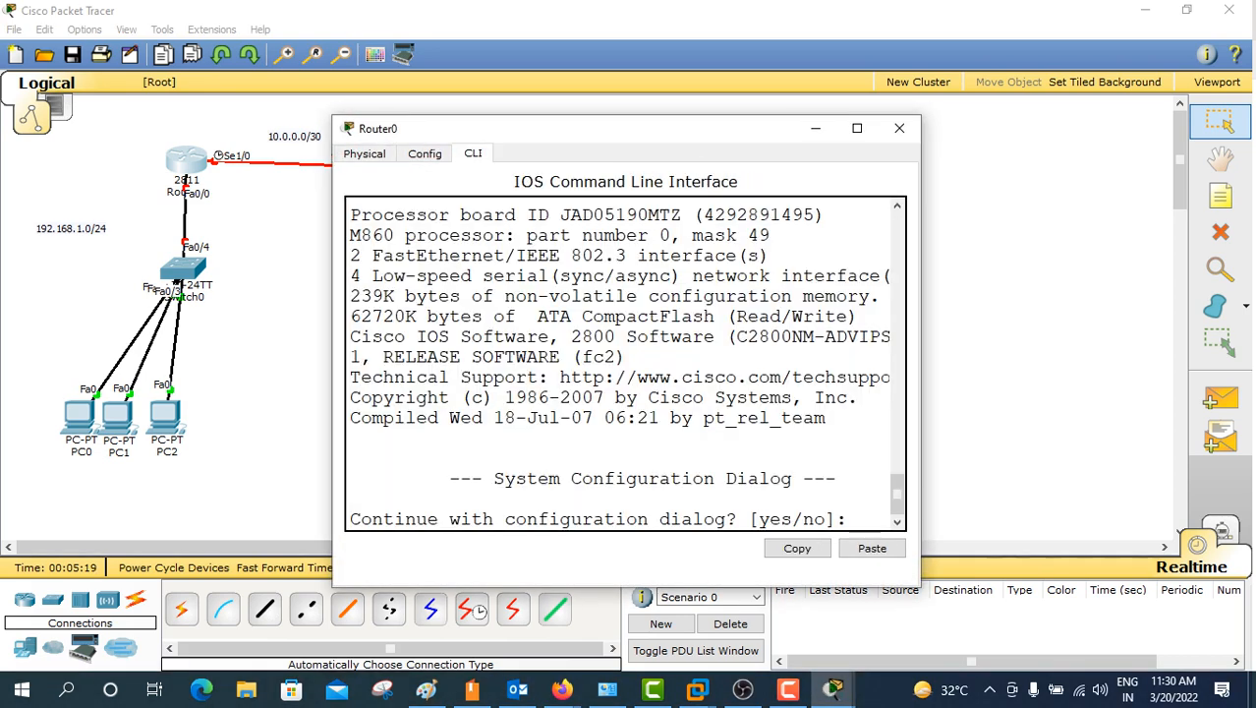
pyautogui.click(858, 127)
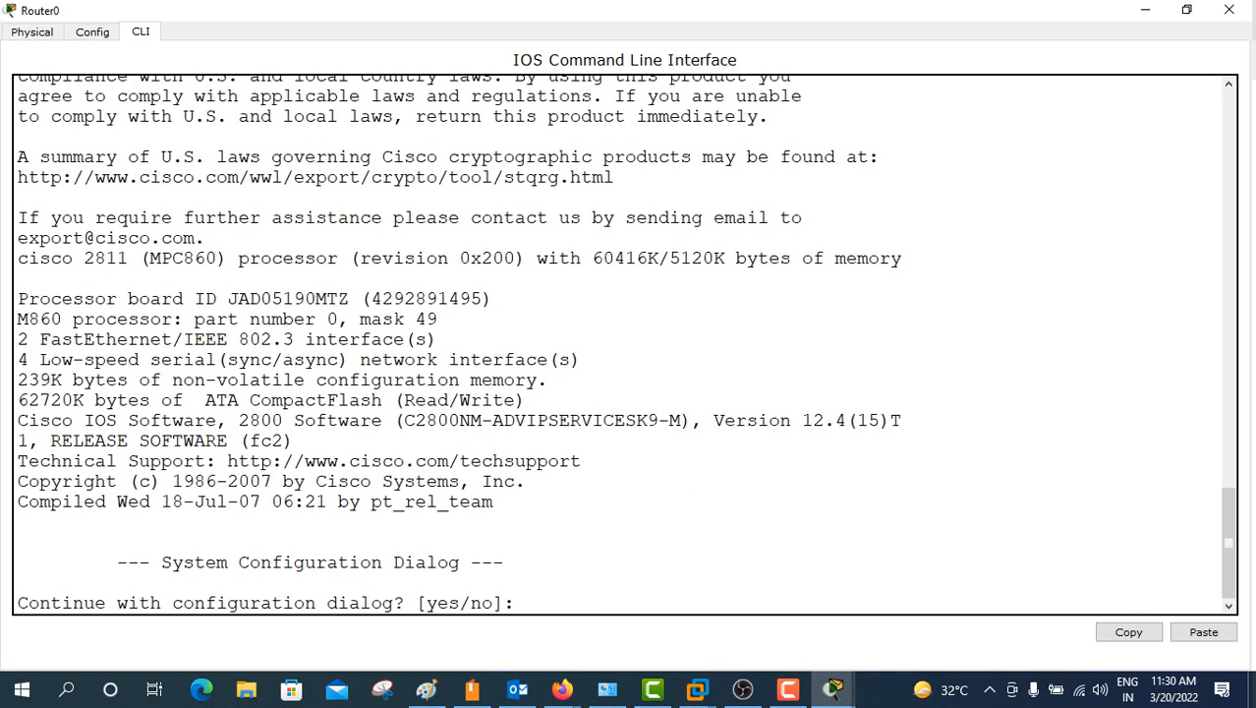
pyautogui.write('no')
pyautogui.press('Return')
pyautogui.press('Return')
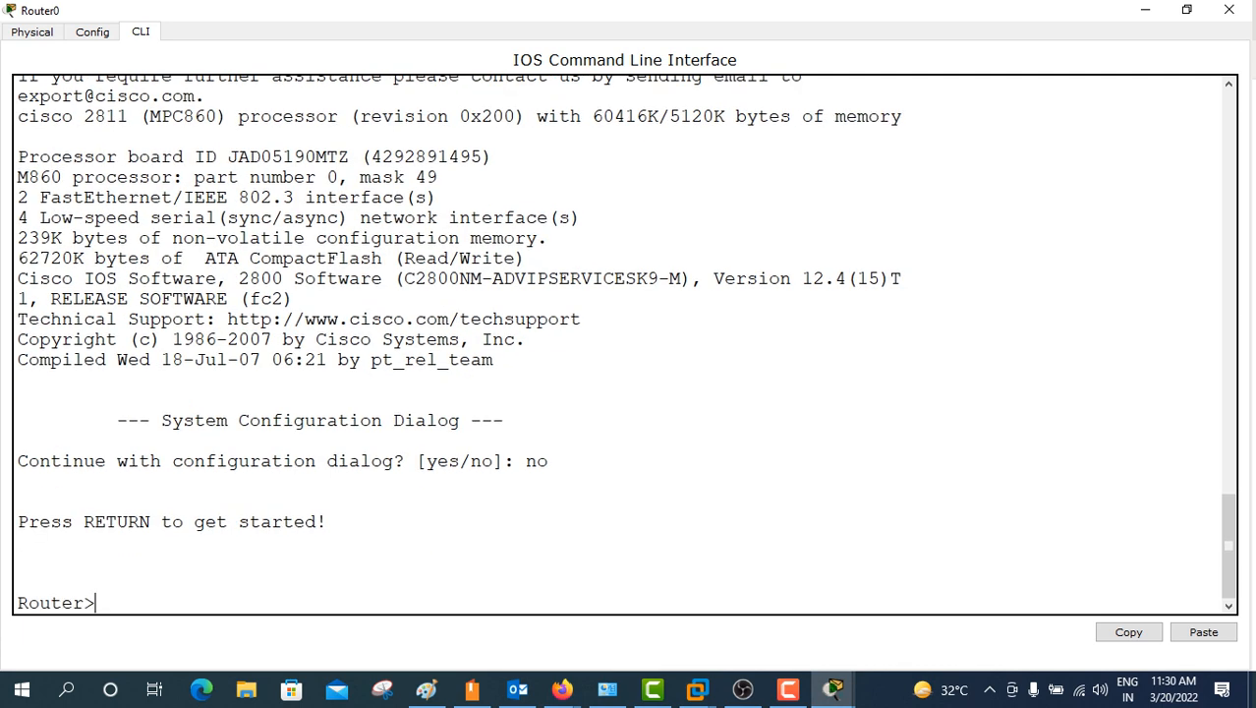
# Step: Enter privileged and global configuration mode on Router0 and set its hostname to Mumbai
pyautogui.write('en')
pyautogui.press('Return')
pyautogui.write('conf t')
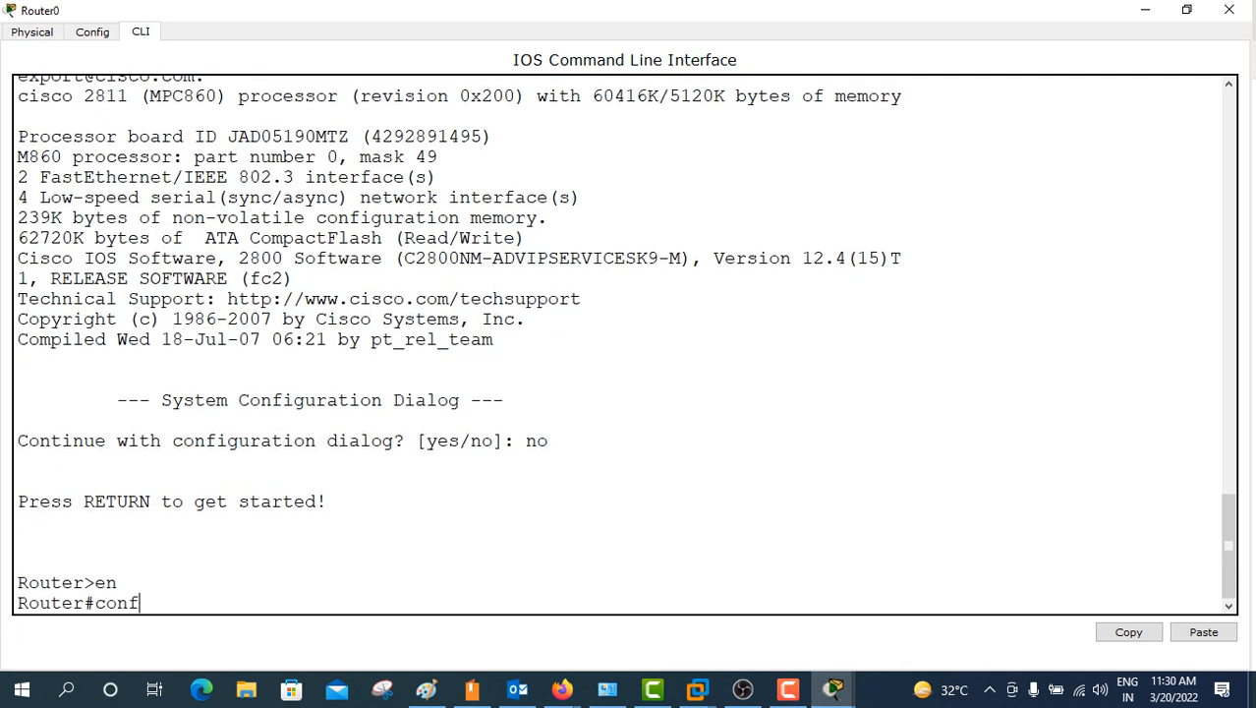
pyautogui.press('Return')
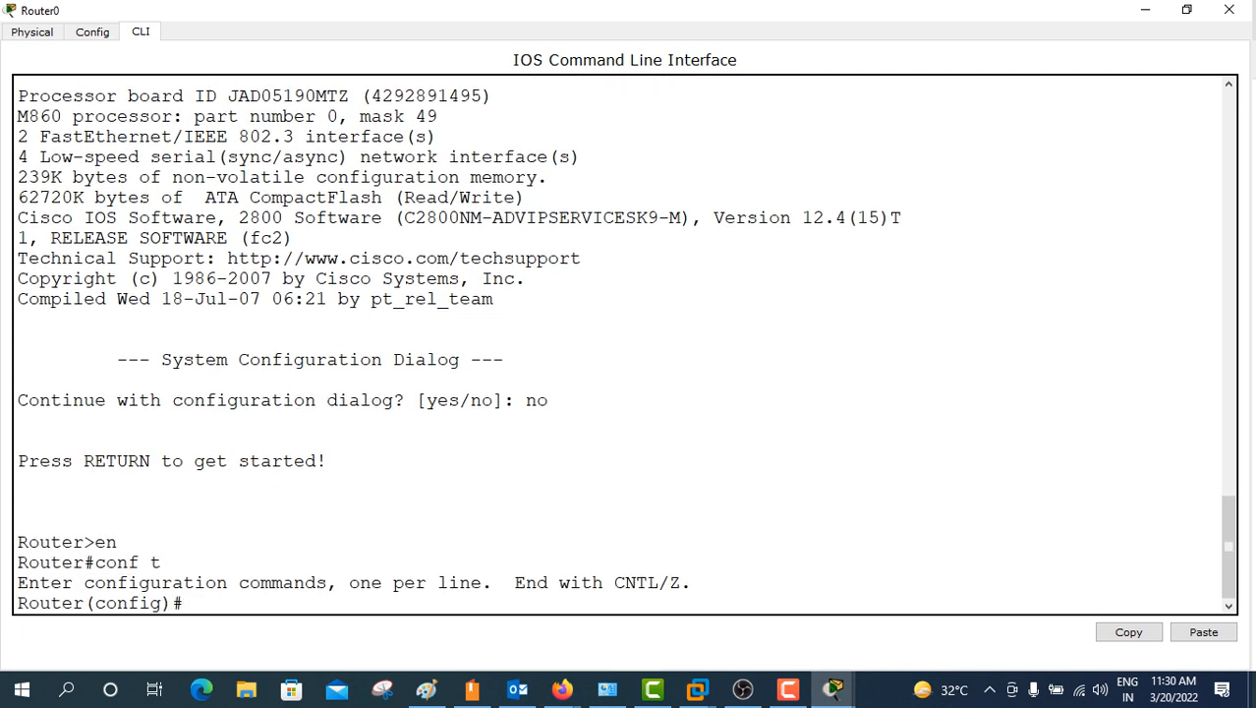
pyautogui.write('host')
pyautogui.press('Tab')
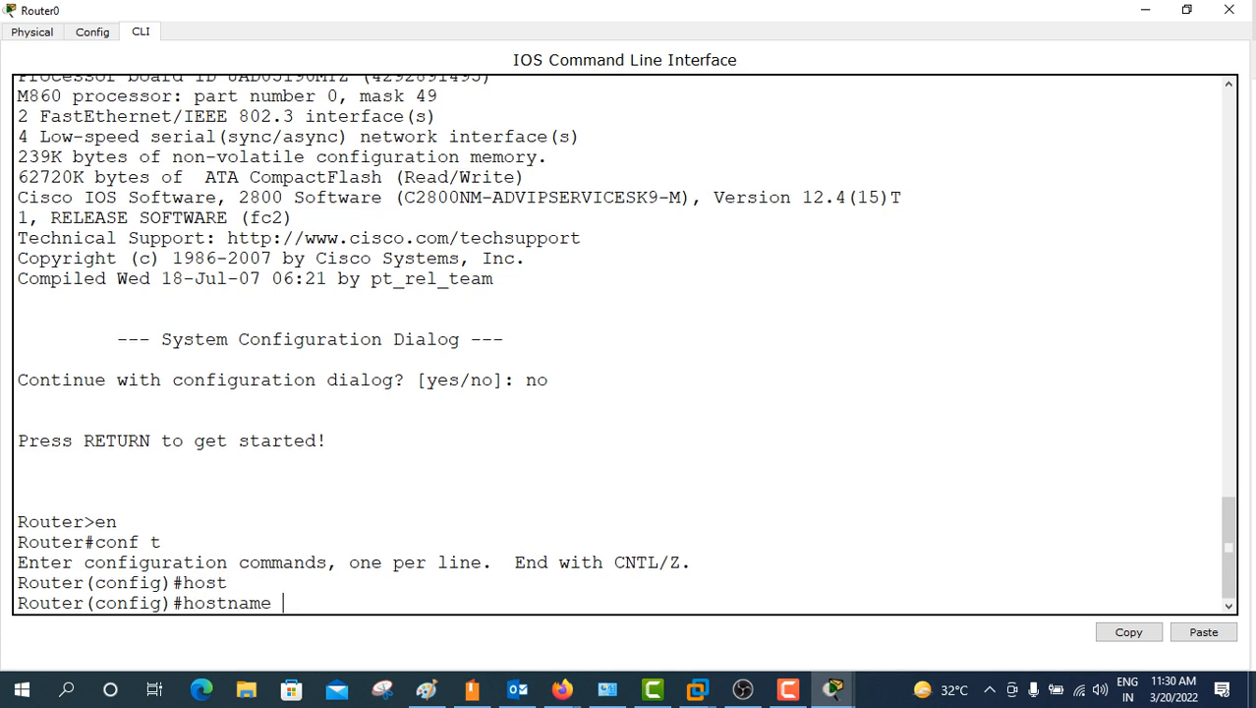
pyautogui.write('Mumbai')
pyautogui.press('Return')
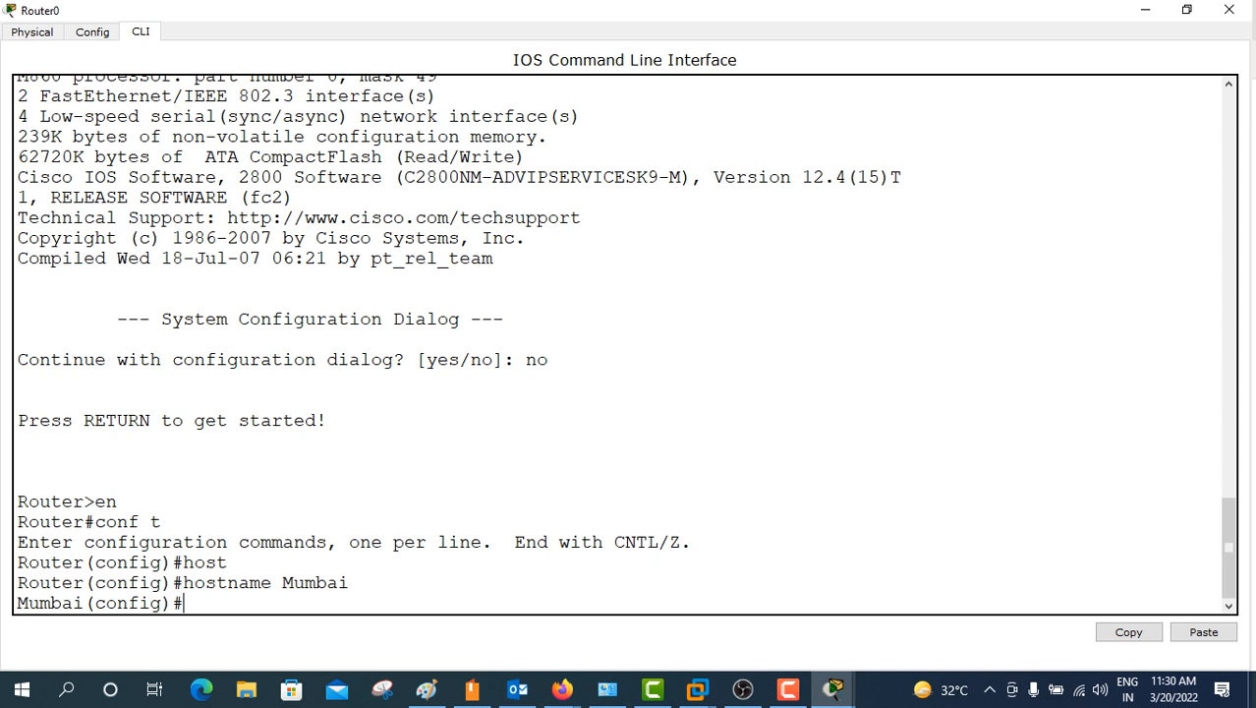
# Step: Assign 192.168.1.1 with mask 255.255.255.0 to Router0's fa0/0 interface, enable it, and close the router window
pyautogui.click(1186, 10)
pyautogui.moveTo(649, 100); pyautogui.dragTo(747, 83)
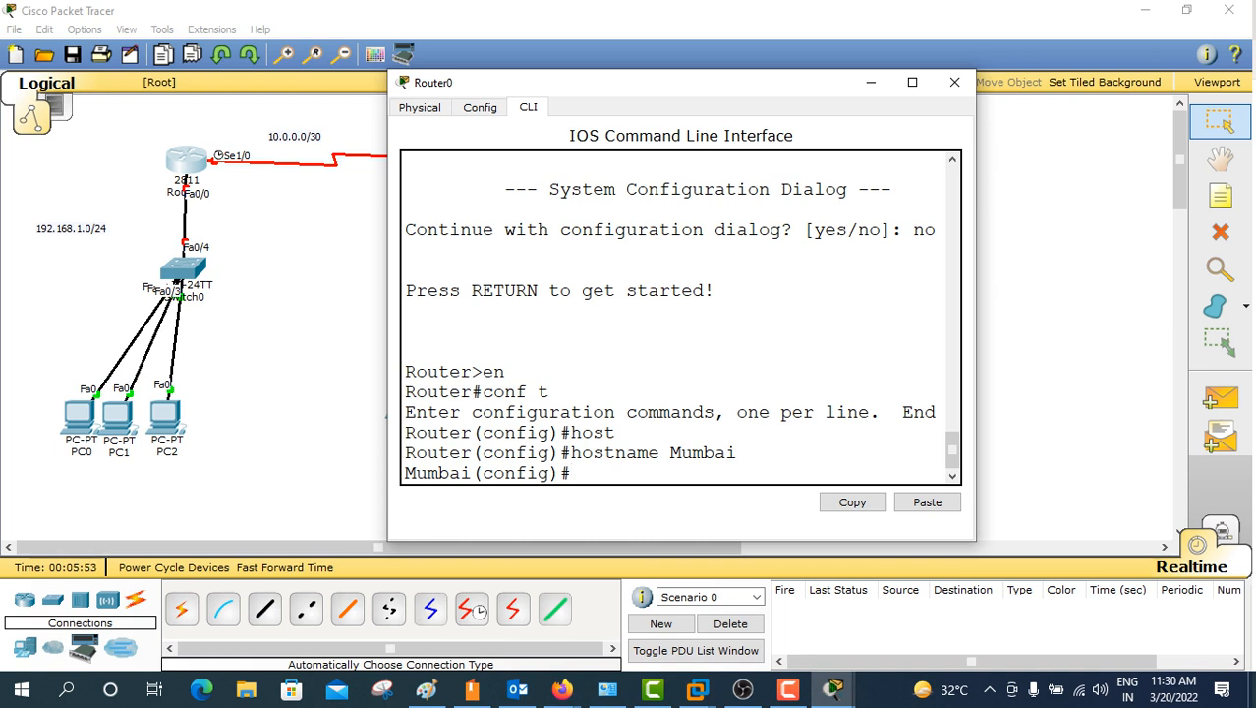
pyautogui.write('int fa0/0')
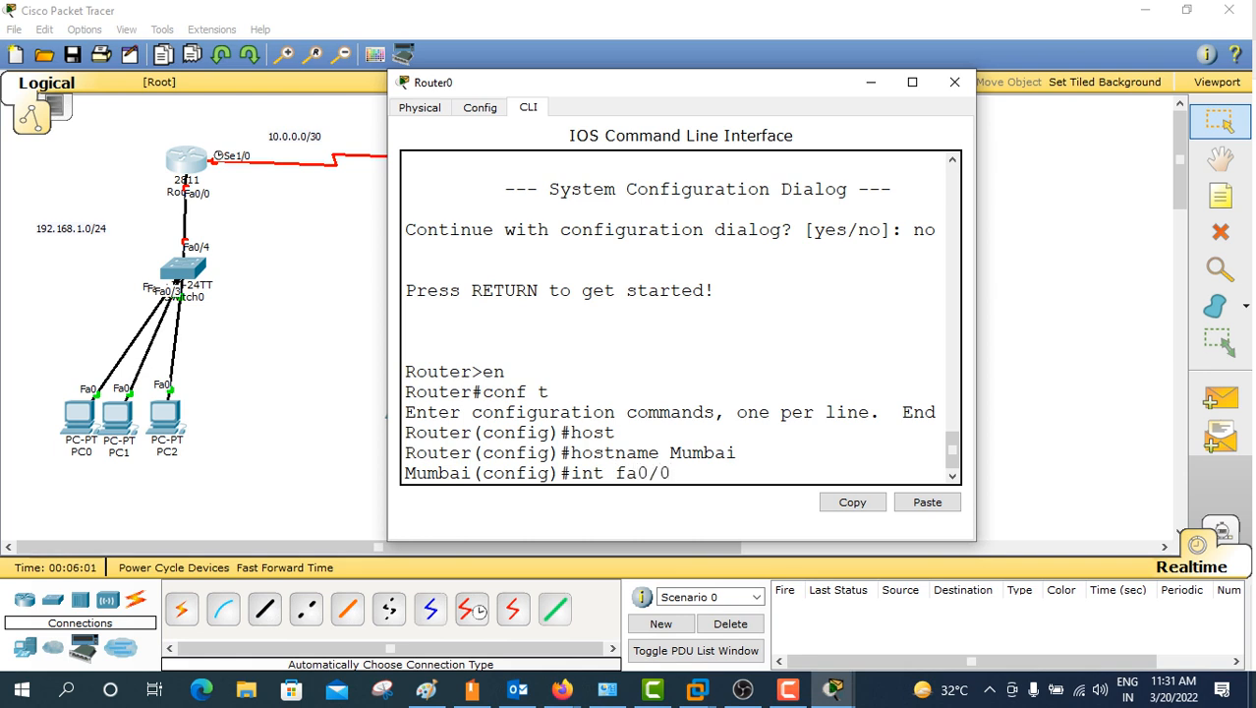
pyautogui.press('Return')
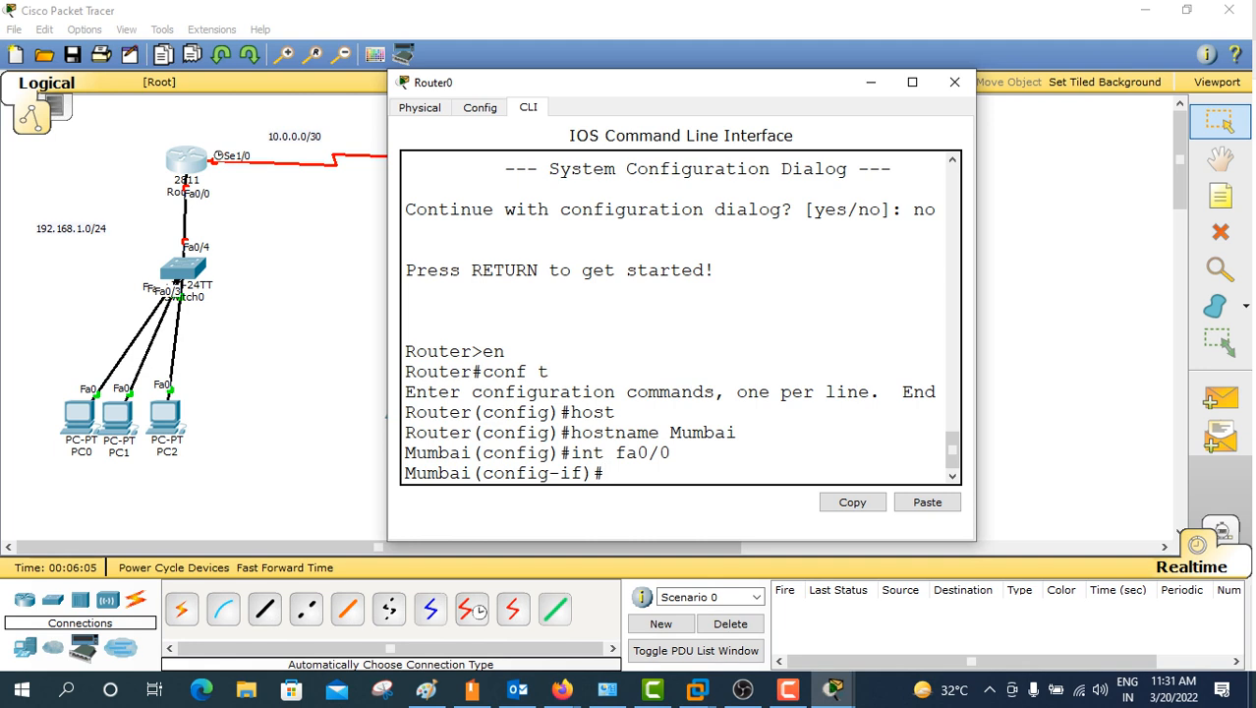
pyautogui.write('ip add')
pyautogui.write('19')
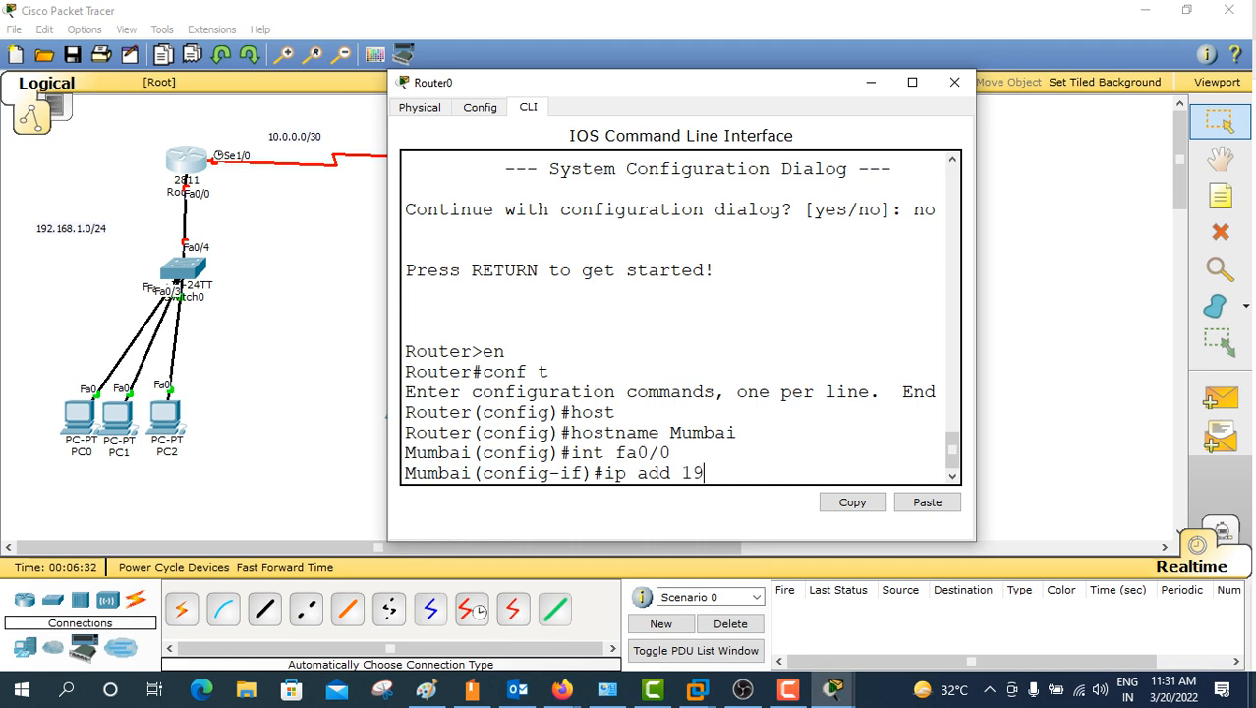
pyautogui.write('2.168.1.1 255.255')
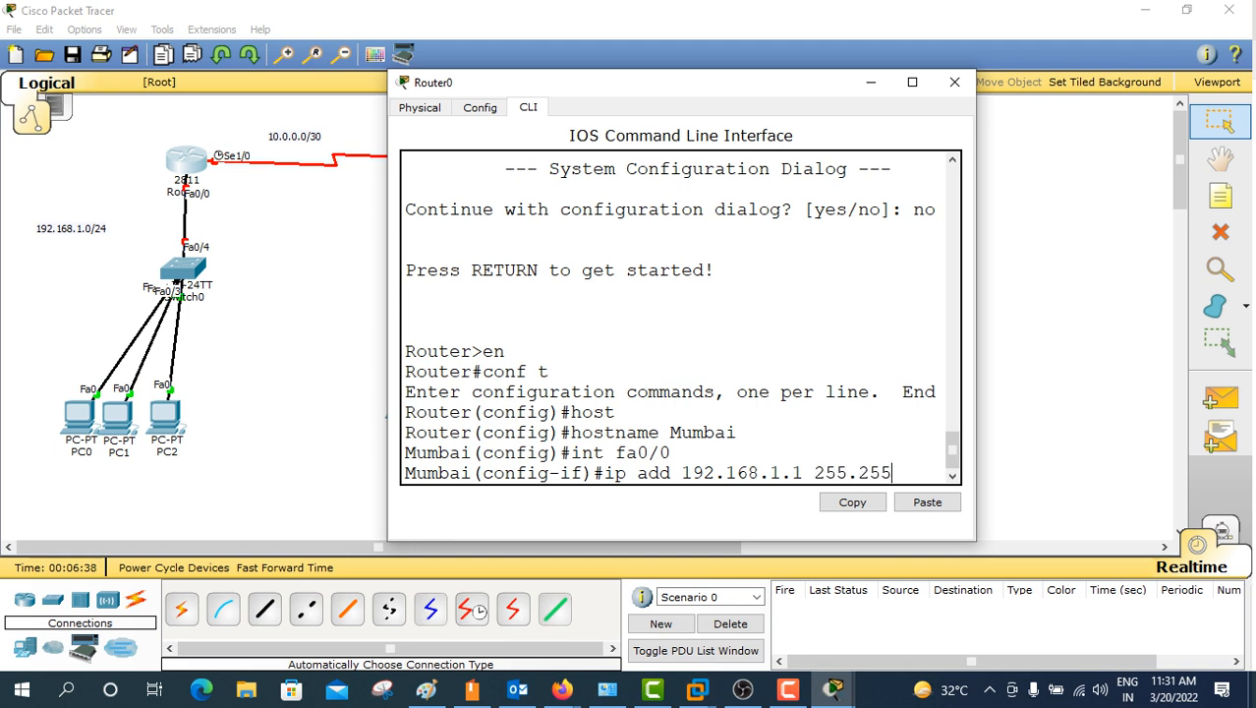
pyautogui.write('.255.')
pyautogui.write('0')
pyautogui.press('Return')
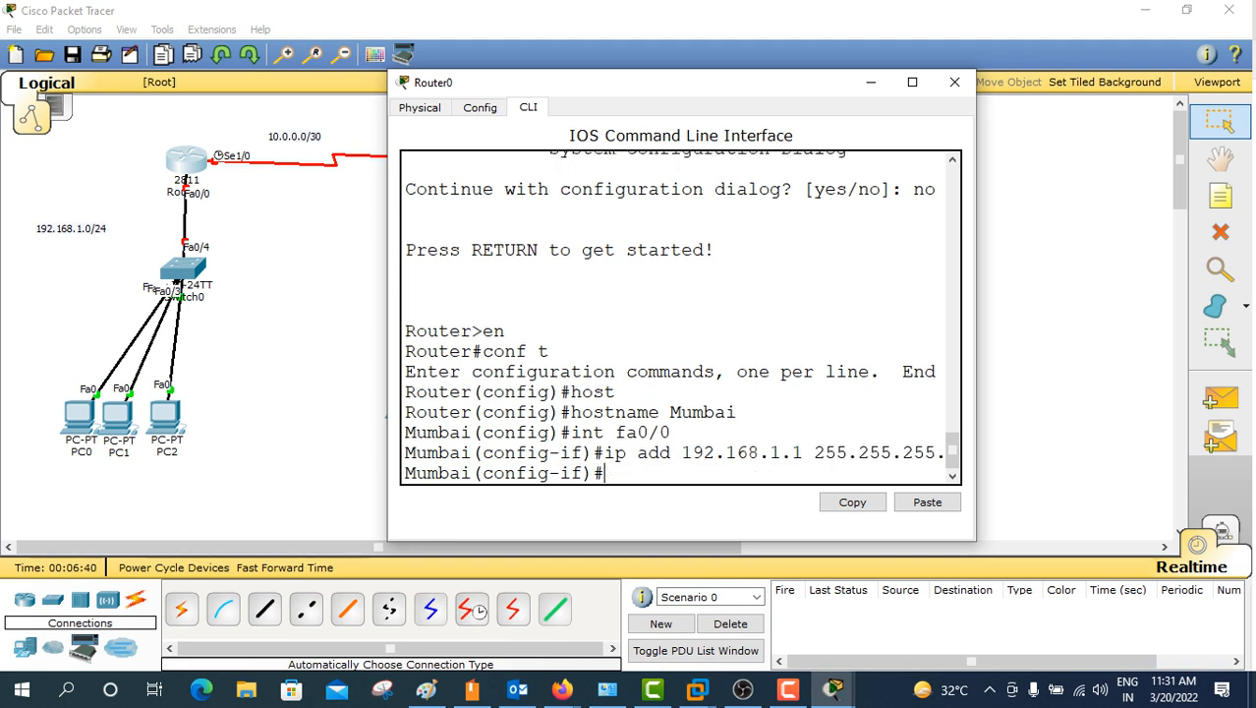
pyautogui.write('no sh')
pyautogui.press('Return')
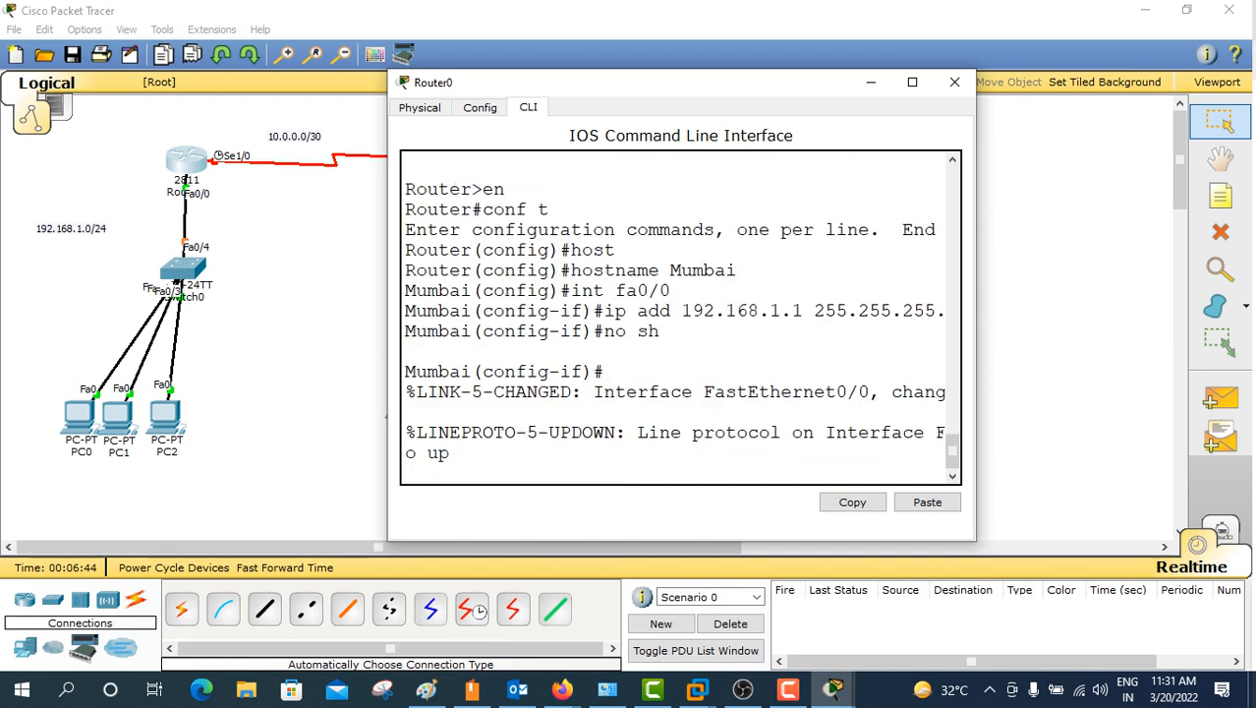
pyautogui.moveTo(845, 81); pyautogui.dragTo(504, 39)
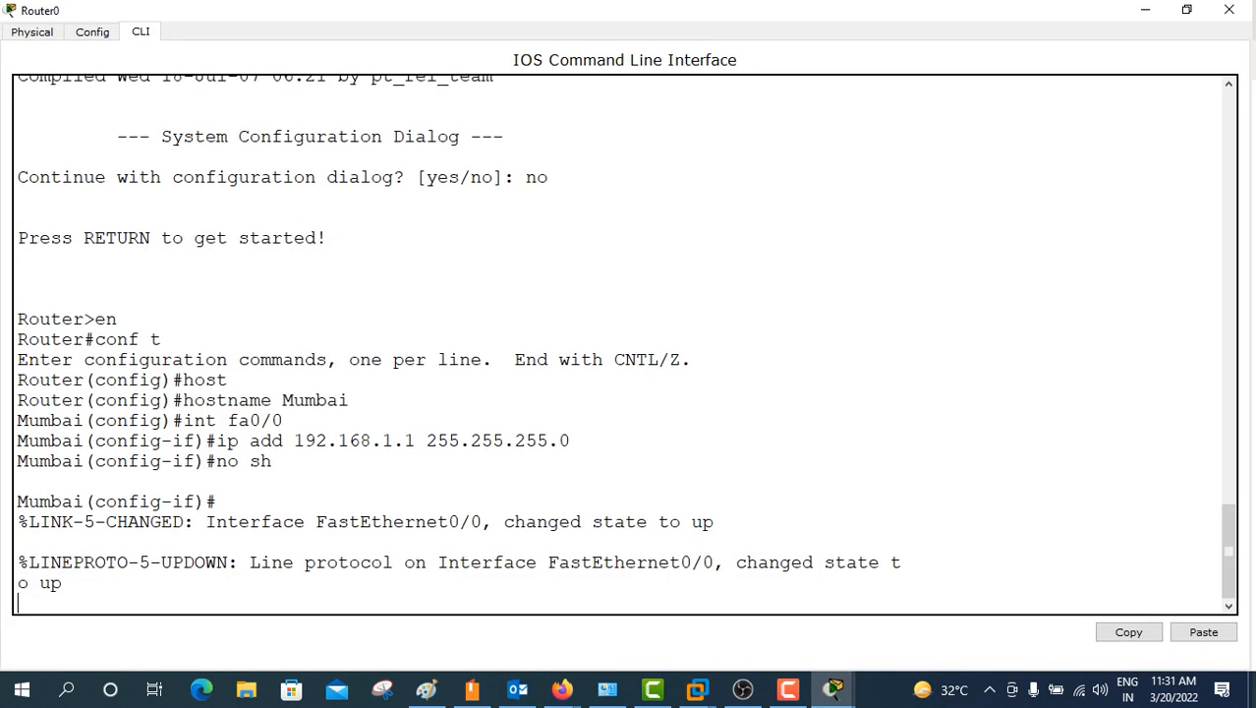
pyautogui.click(1229, 10)
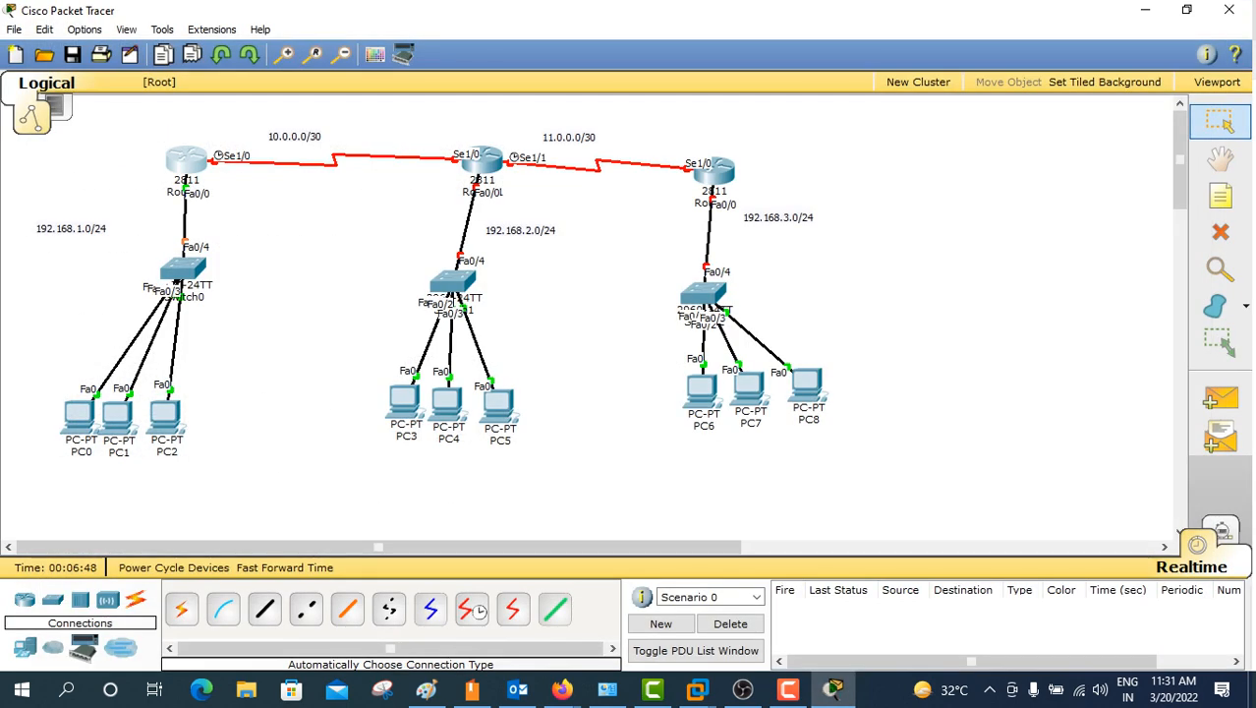
# Step: Reopen Router0's command line and assign 10.0.0.1 with mask 255.255.255.252 to interface se1/0
pyautogui.click(185, 160)
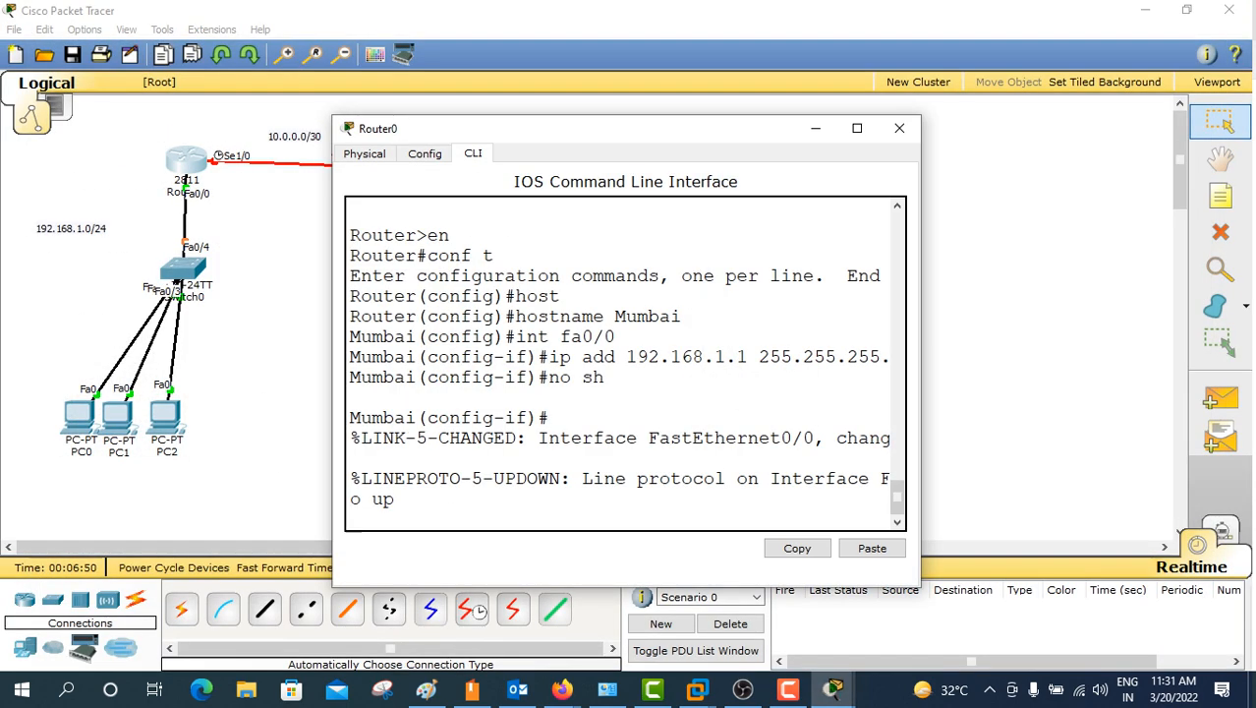
pyautogui.press('Return')
pyautogui.press('Return')
pyautogui.write('i')
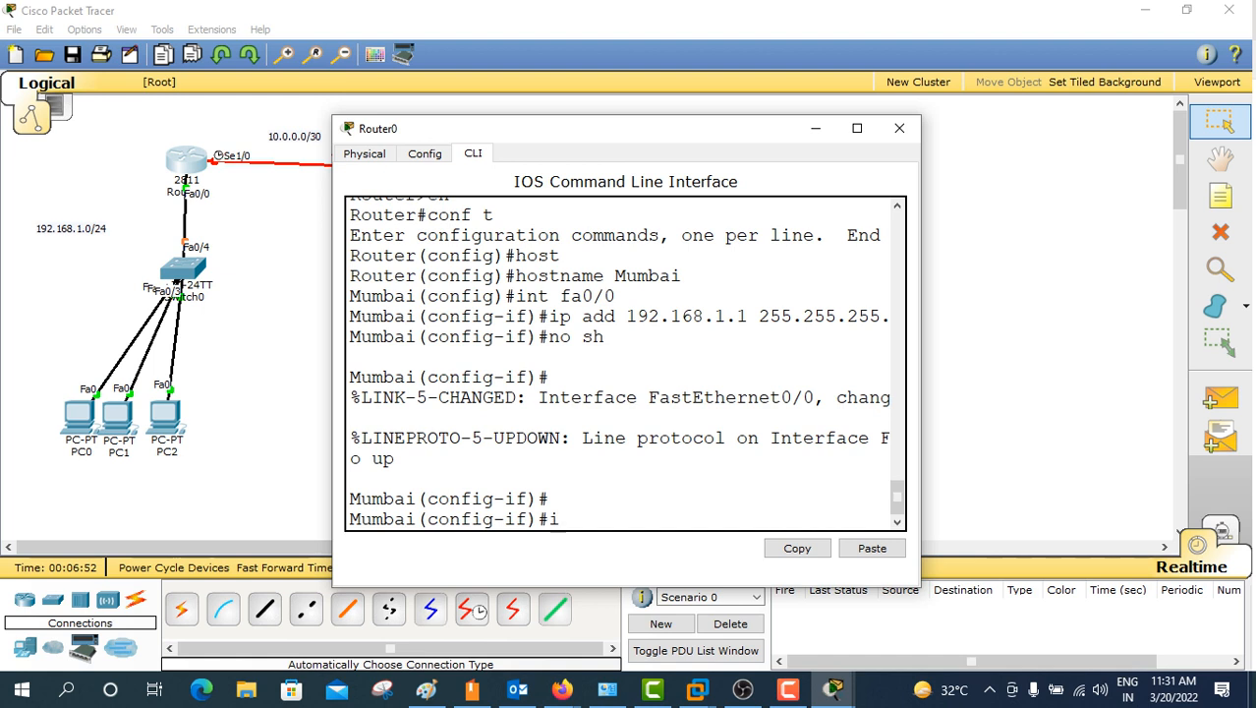
pyautogui.write('nt se1/0')
pyautogui.press('Return')
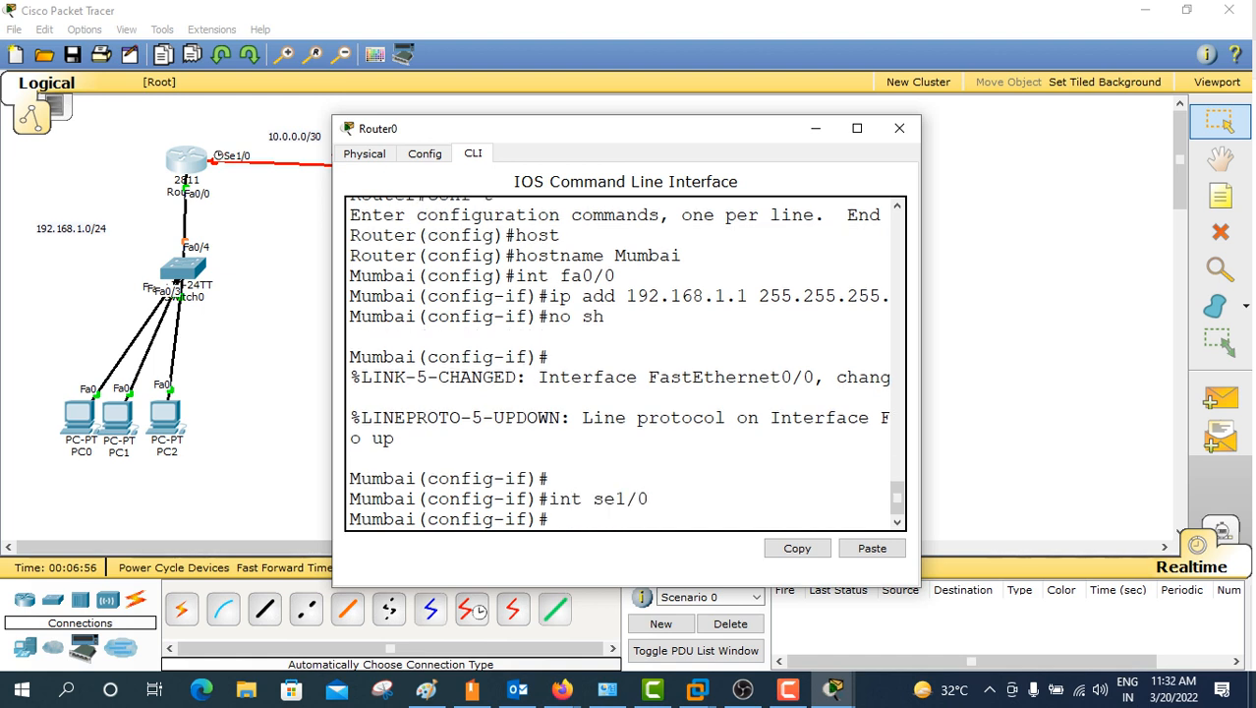
pyautogui.write('ip add 10.0.0.1 255')
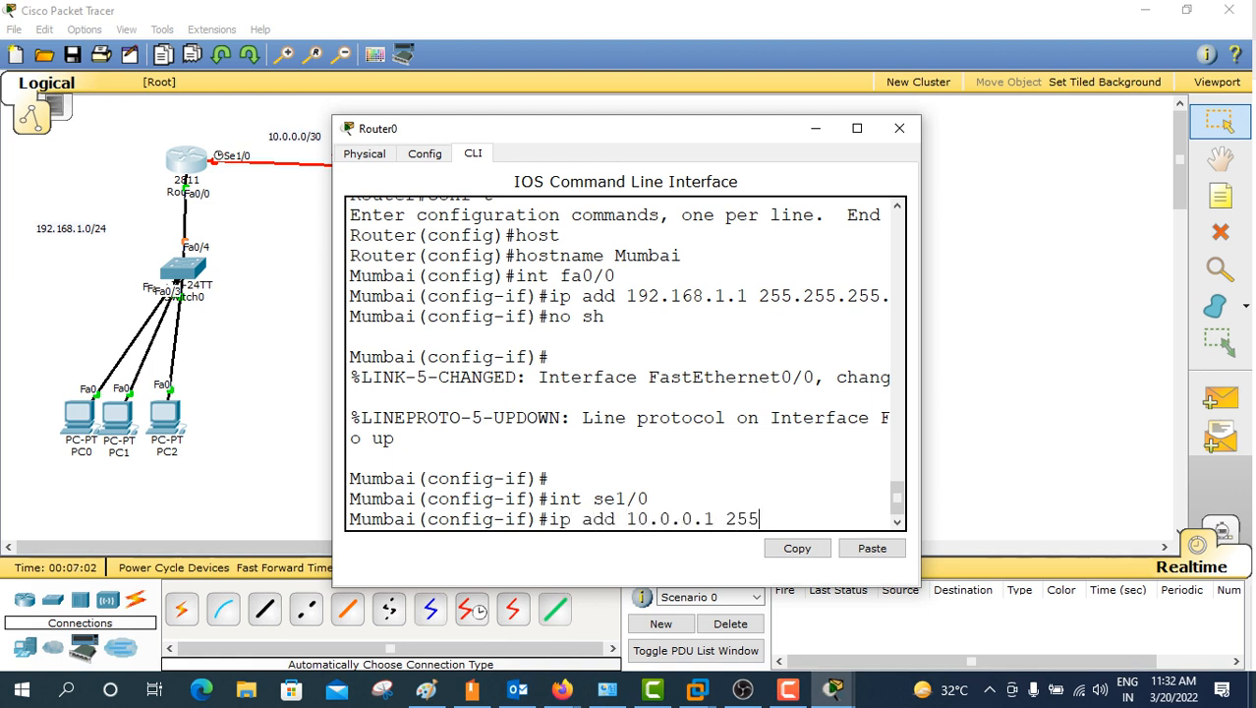
pyautogui.write('.255.255.252')
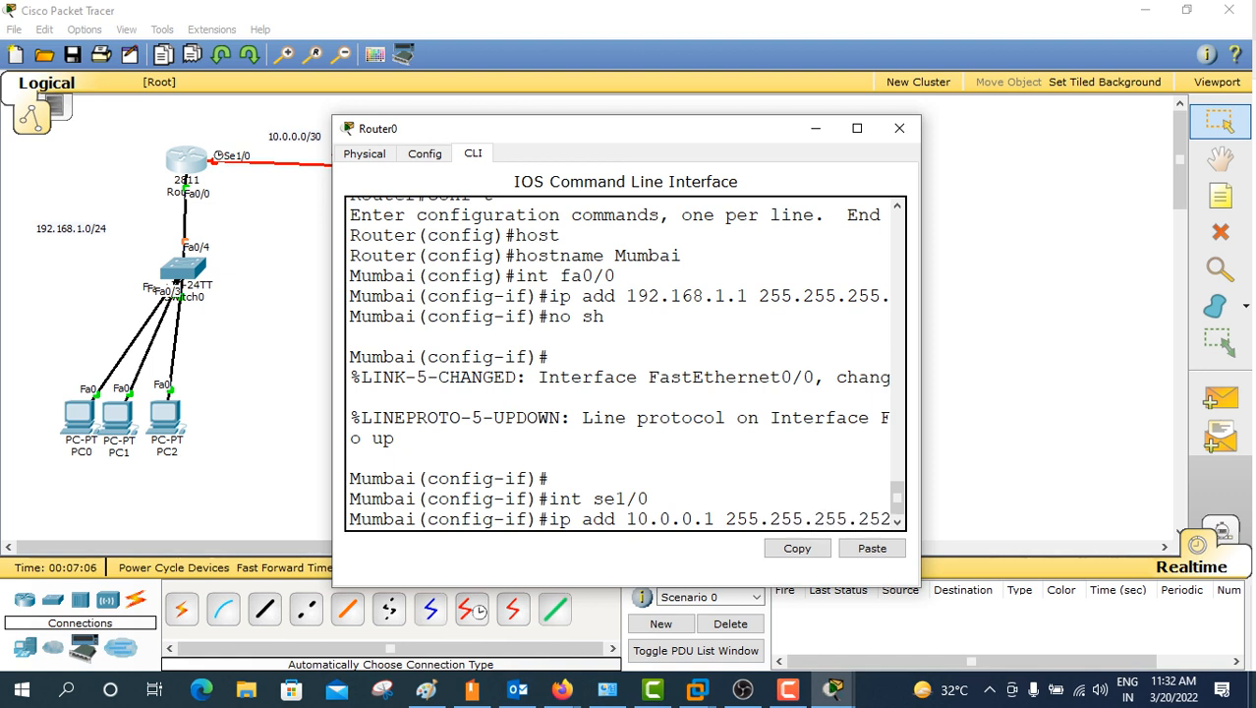
pyautogui.press('Return')
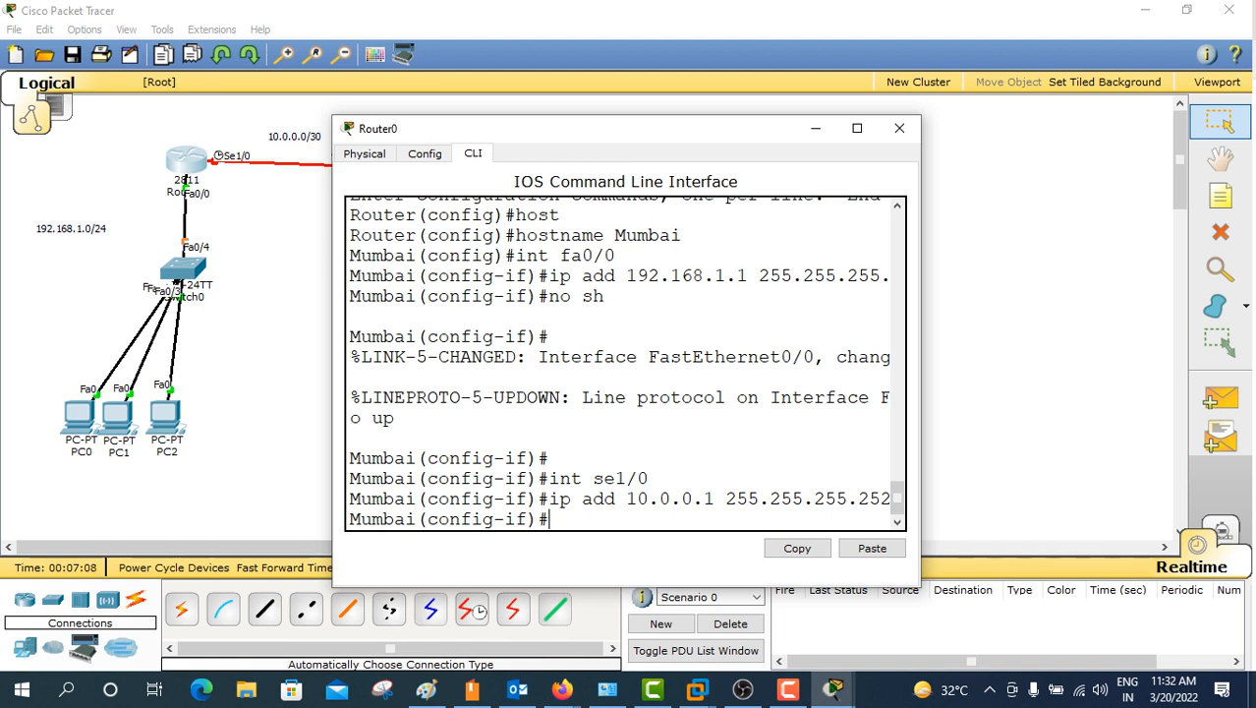
# Step: Try to set a clock rate of 96000 on Router0's se1/0 interface
pyautogui.write('cl ra 9')
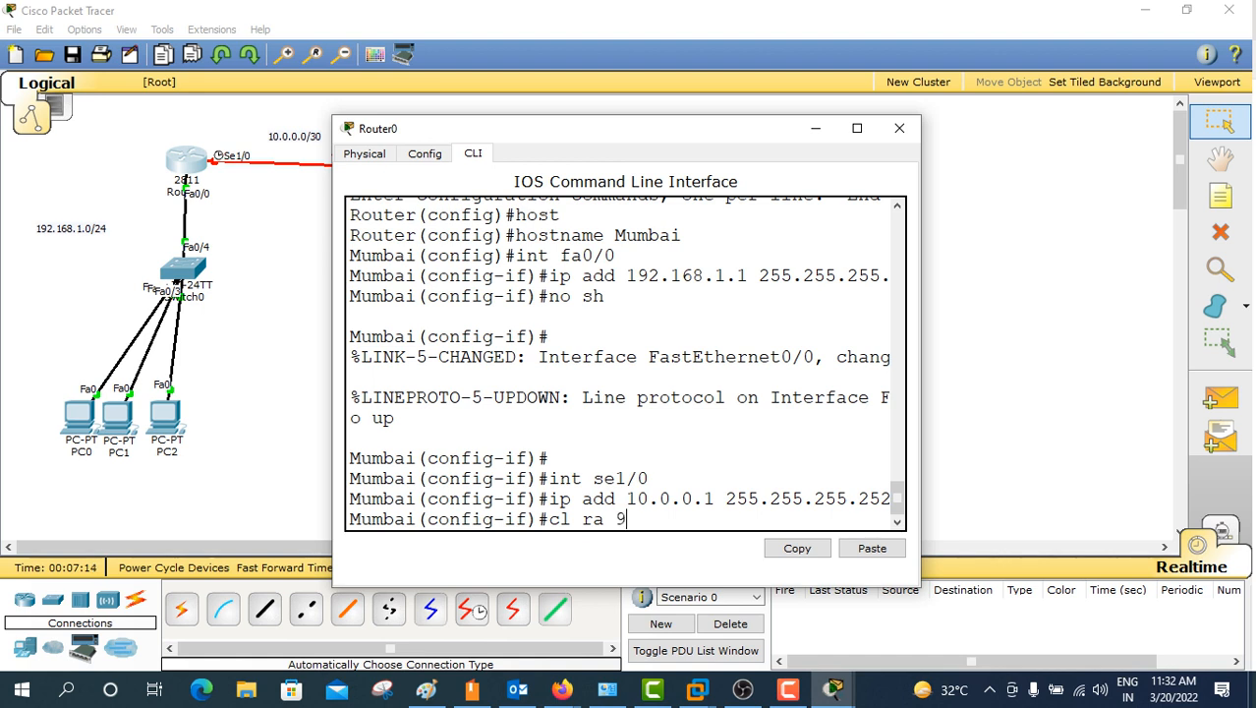
pyautogui.write('6000')
pyautogui.press('Return')
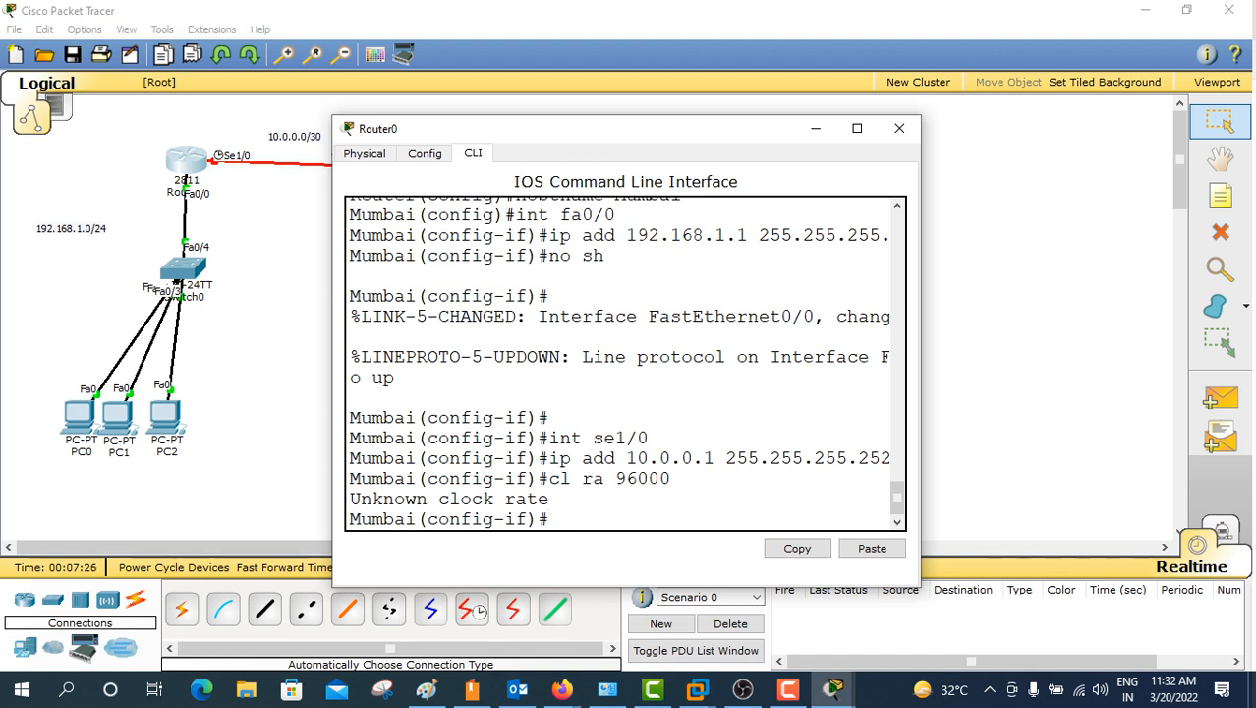
# Step: Enable Router0's se1/0 interface and save the running configuration, closing the router window when done
pyautogui.write('no sh')
pyautogui.press('Return')
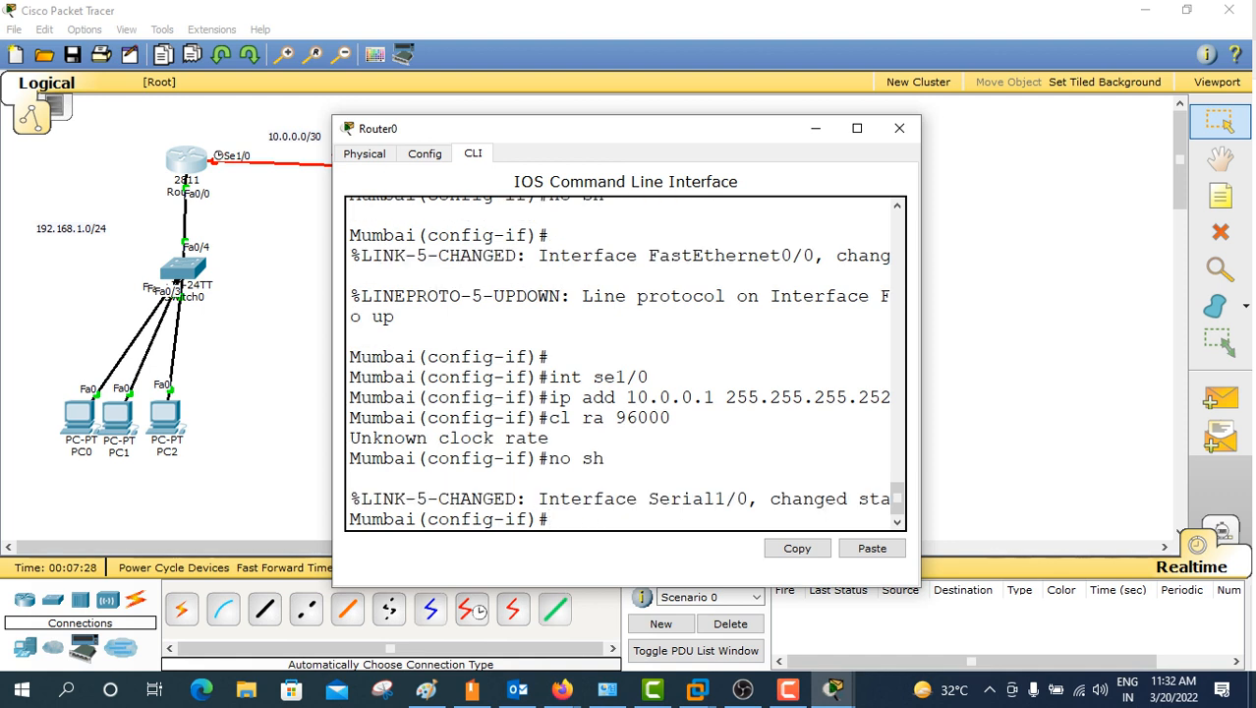
pyautogui.write('do wr')
pyautogui.press('Return')
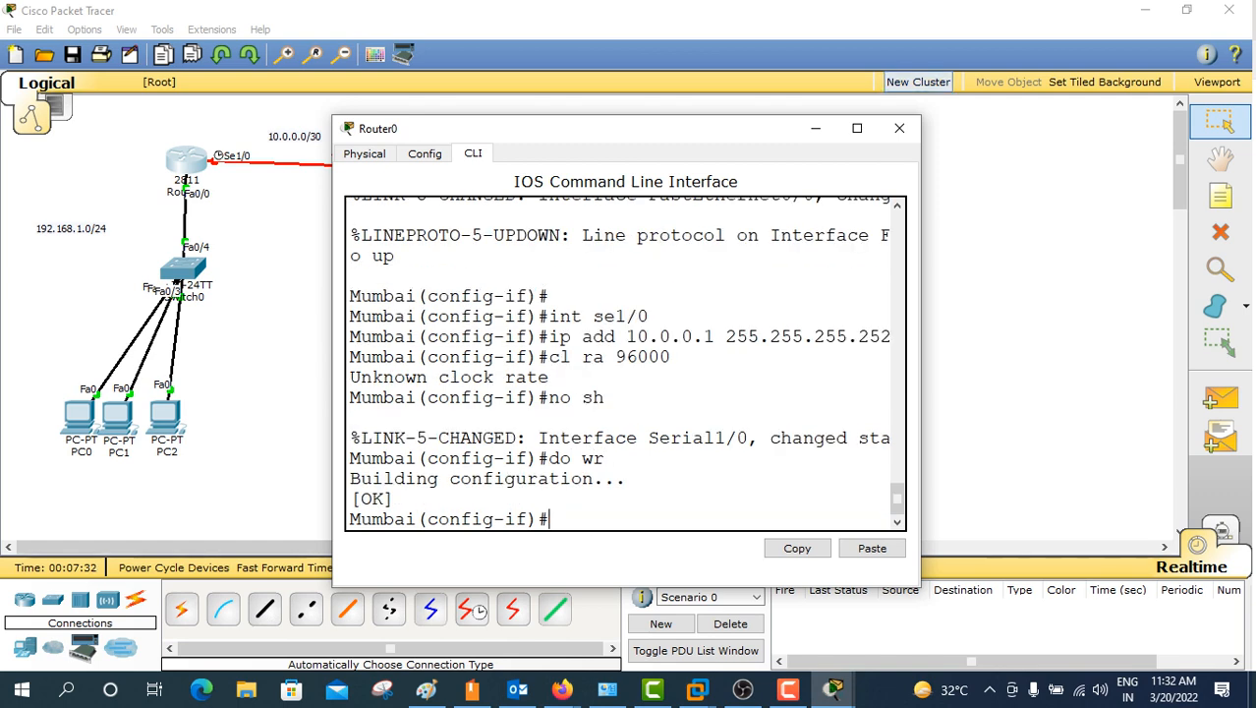
pyautogui.click(898, 127)
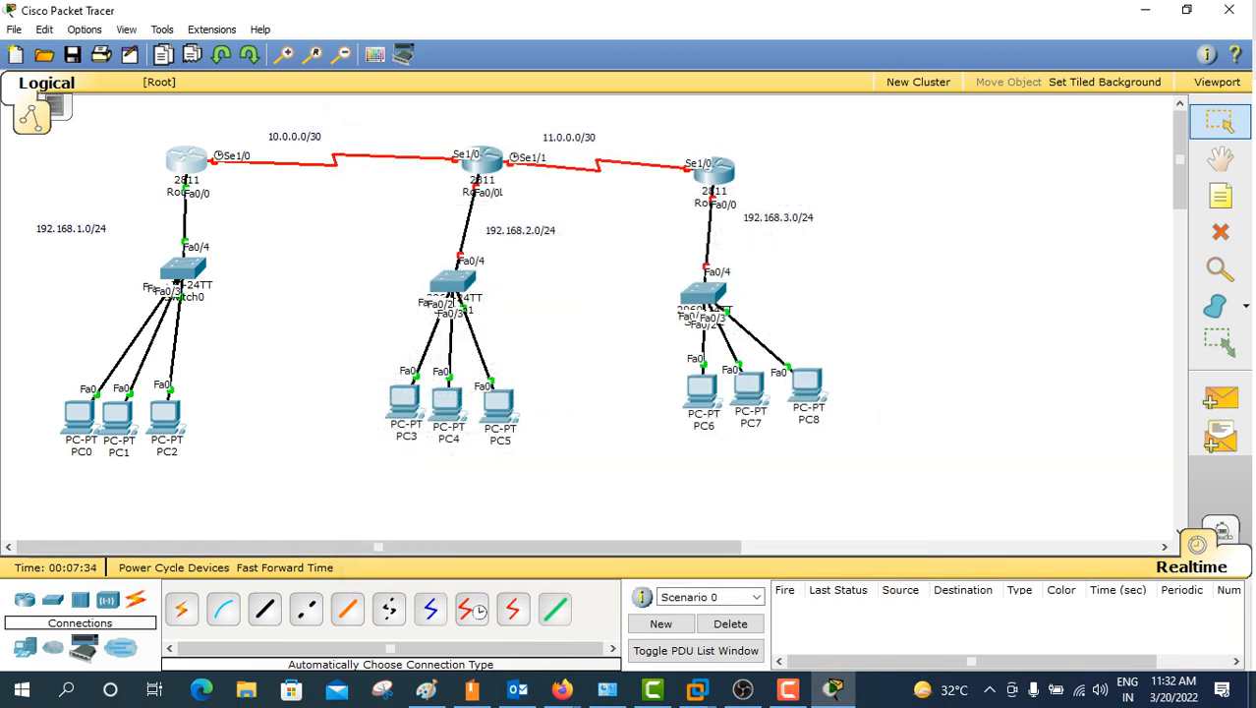
# Step: Open Router1's command line with the topology's serial links in view and answer no to the configuration dialog
pyautogui.click(481, 163)
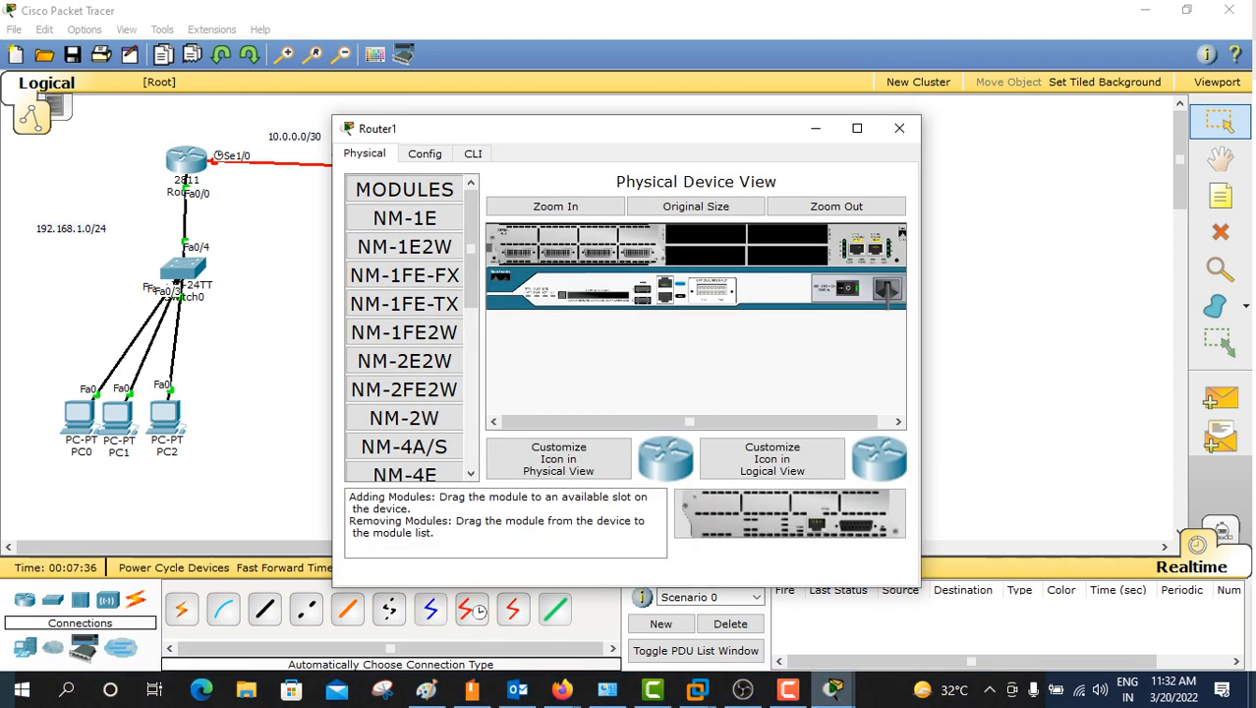
pyautogui.moveTo(550, 128); pyautogui.dragTo(610, 220)
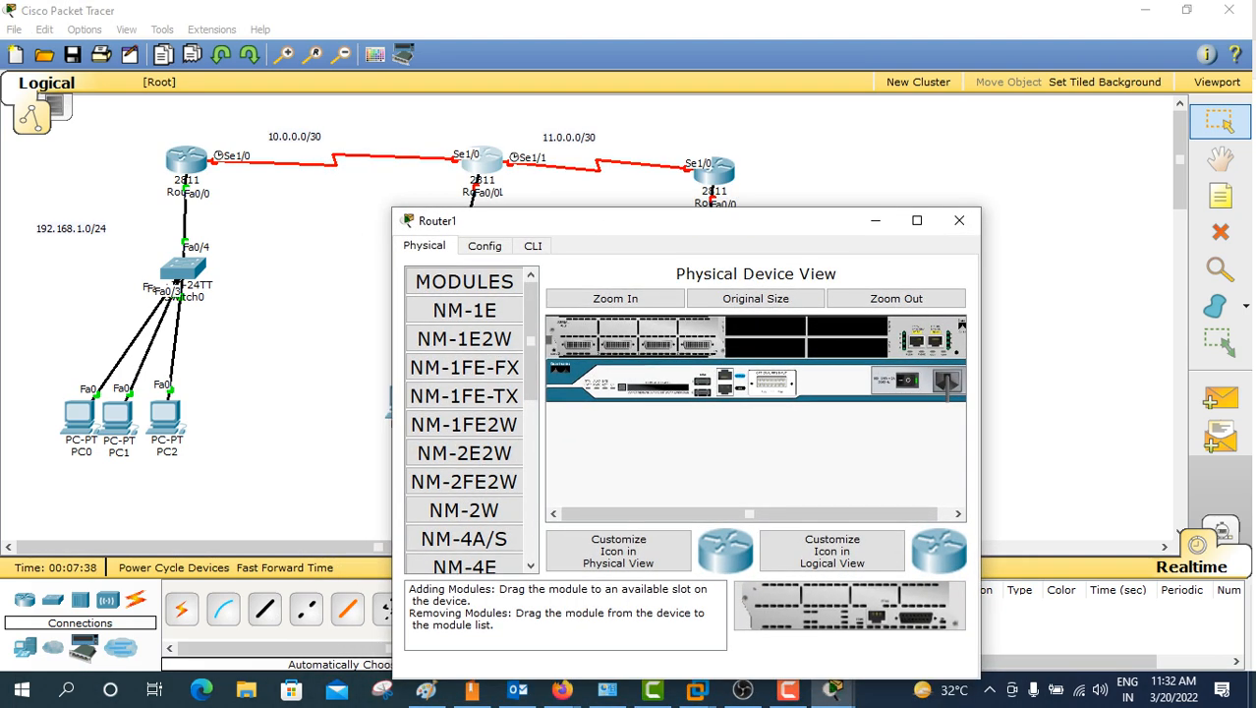
pyautogui.click(533, 245)
pyautogui.write('no')
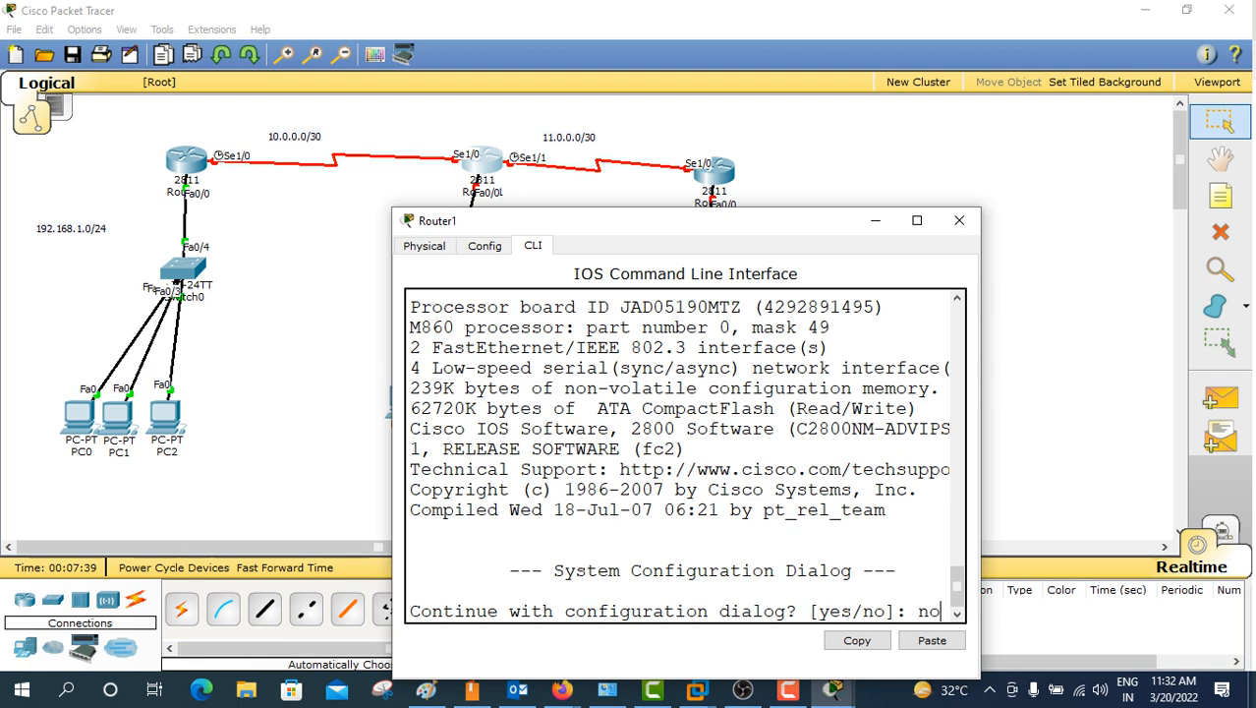
pyautogui.press('Return')
pyautogui.press('Return')
pyautogui.write('conf')
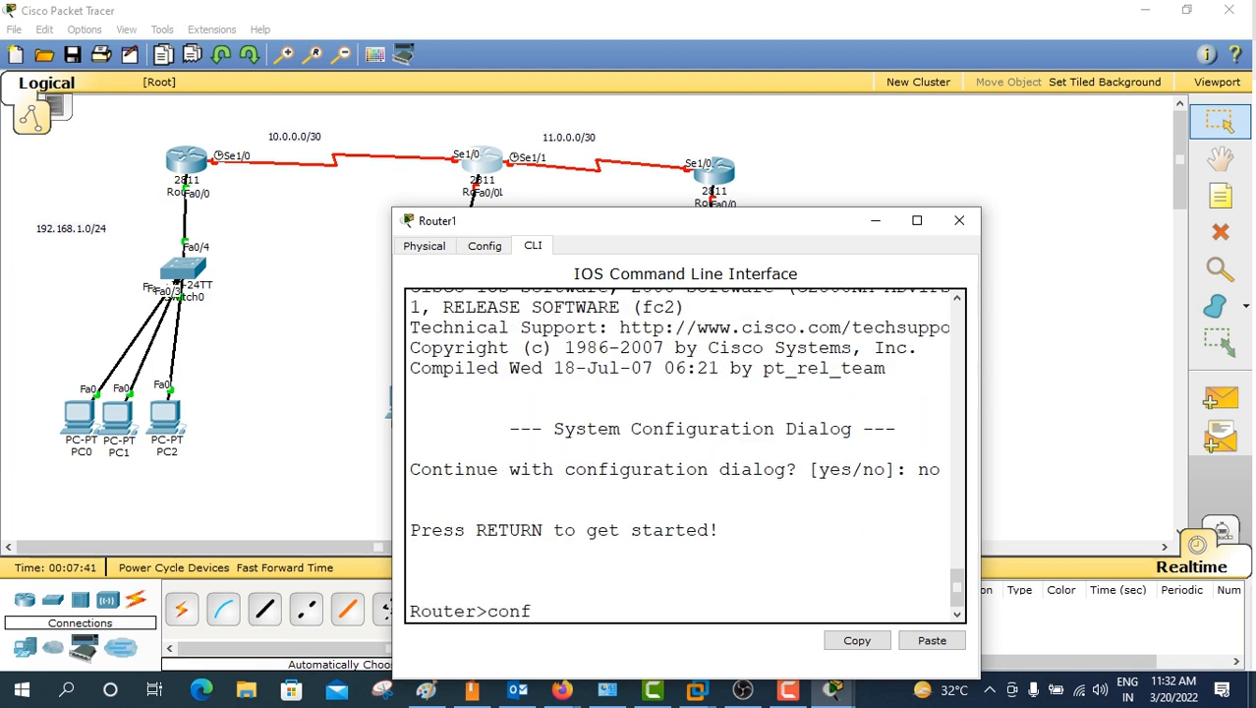
pyautogui.press('BackSpace')
pyautogui.press('BackSpace')
pyautogui.press('BackSpace')
pyautogui.press('BackSpace')
# Step: Enter privileged and global configuration mode on Router1 and set its hostname to Delhi
pyautogui.write('en')
pyautogui.press('Return')
pyautogui.write('conf')
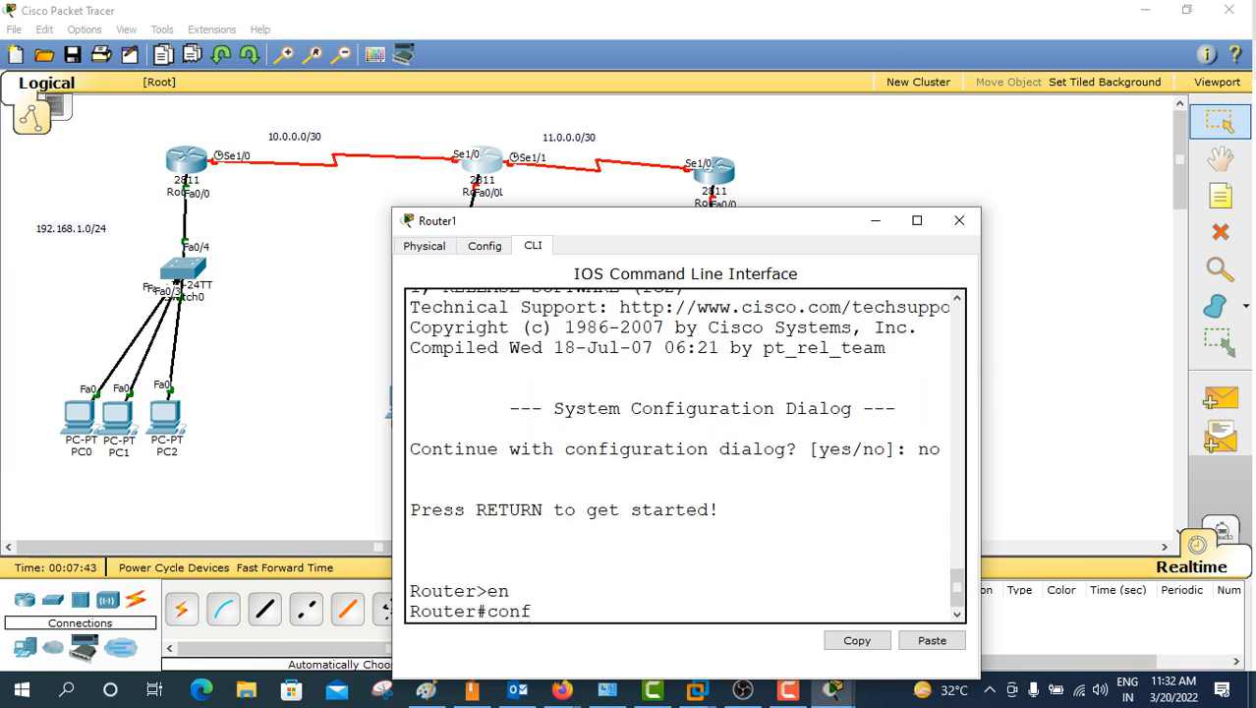
pyautogui.write(' t')
pyautogui.press('Return')
pyautogui.write('o')
pyautogui.press('BackSpace')
pyautogui.write('ho ')
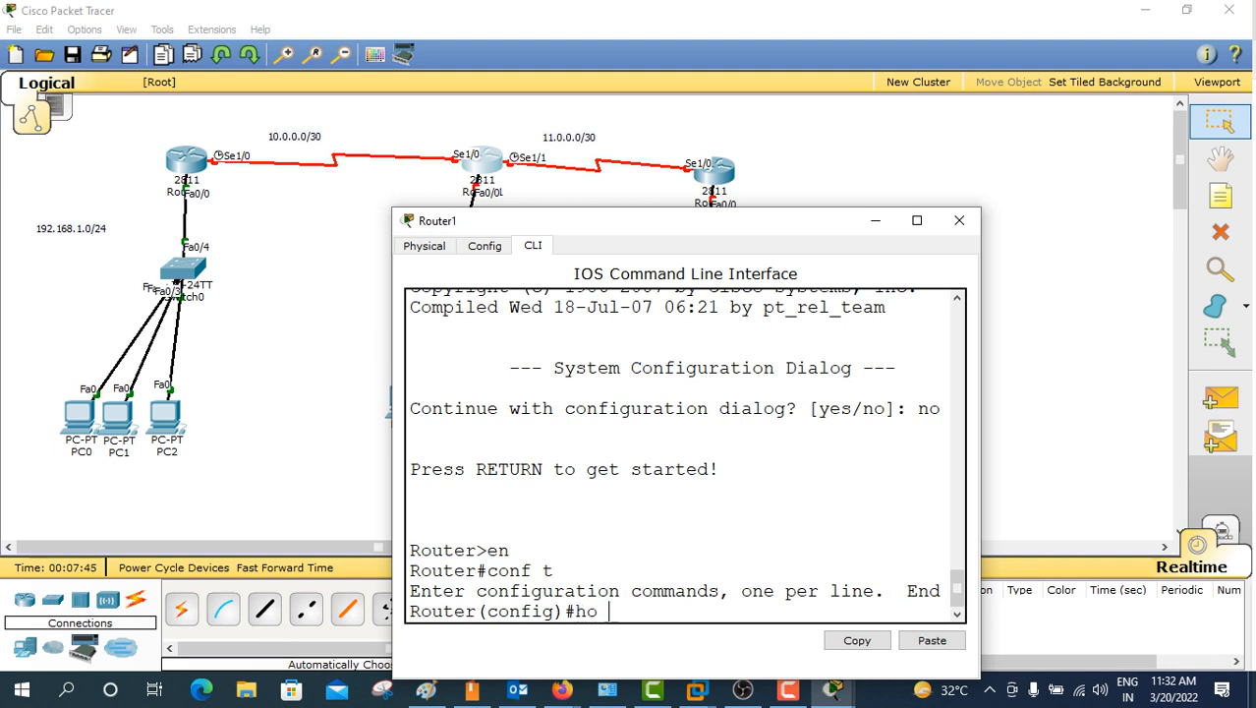
pyautogui.write('Delhi')
pyautogui.press('Return')
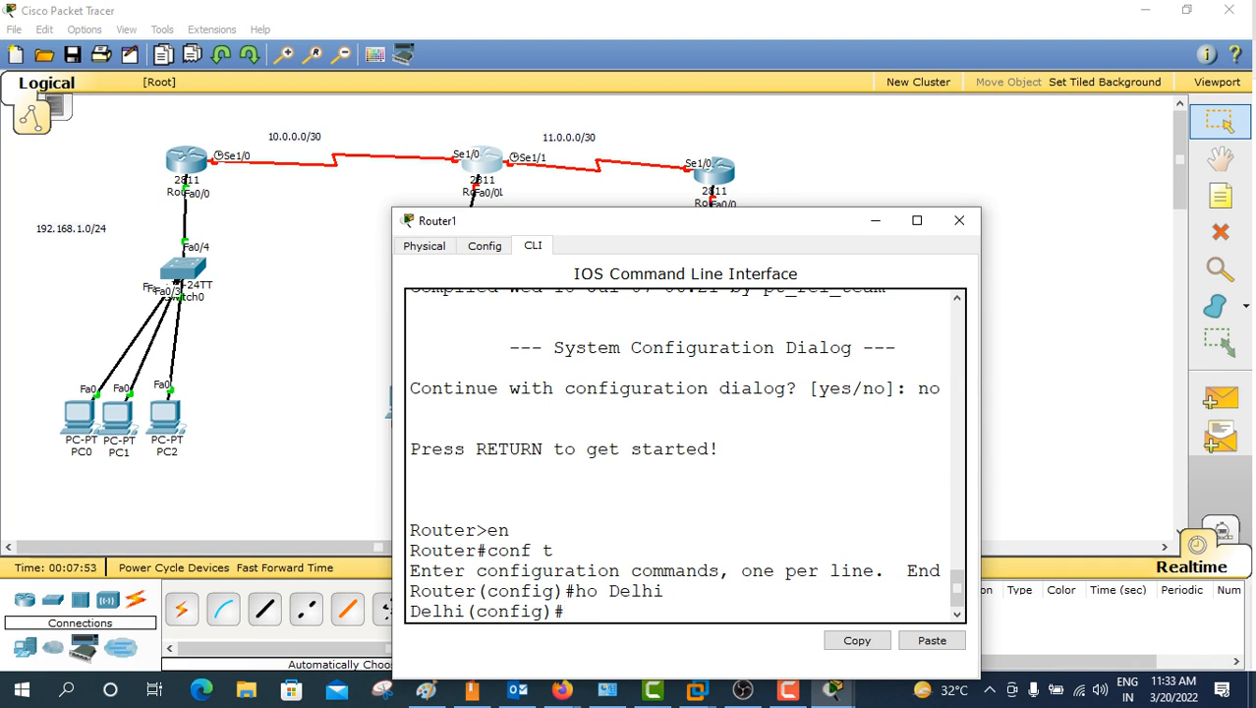
# Step: Assign 192.168.2.1 with mask 255.255.255.0 to Router1's fa0/0 interface
pyautogui.write('int fa0/0')
pyautogui.press('Return')
pyautogui.write('ip add')
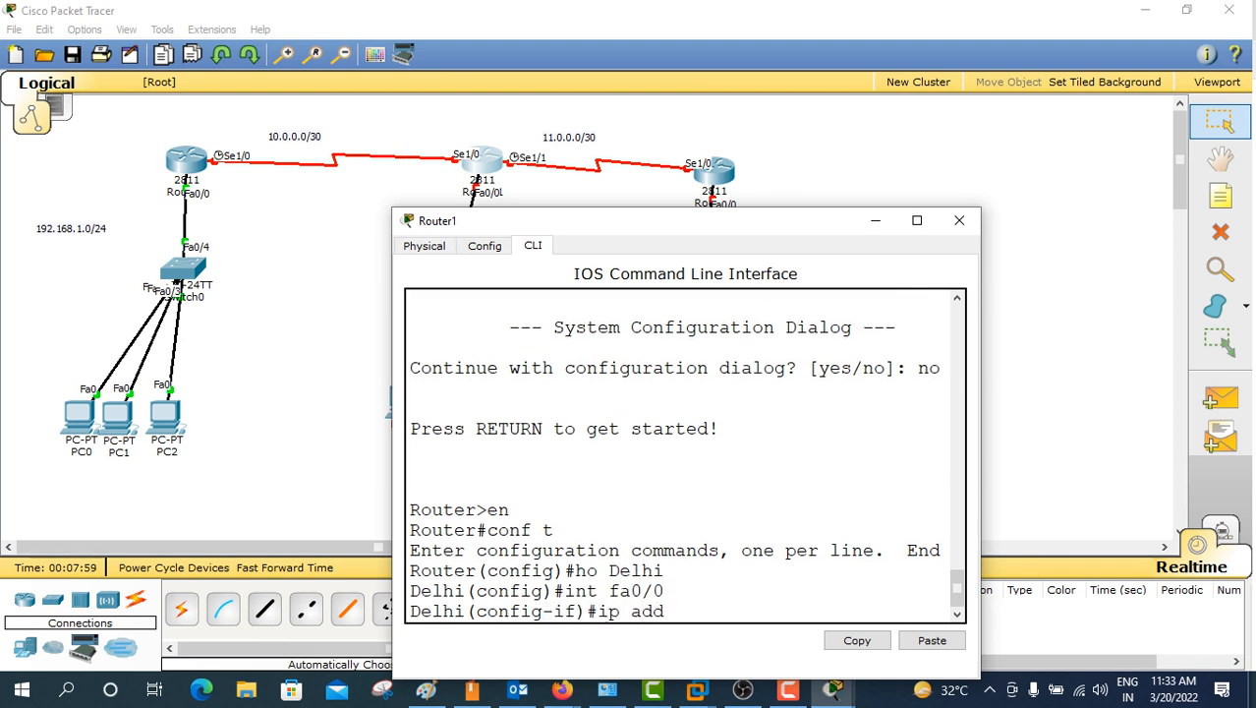
pyautogui.write(' 192.168.2.1 2')
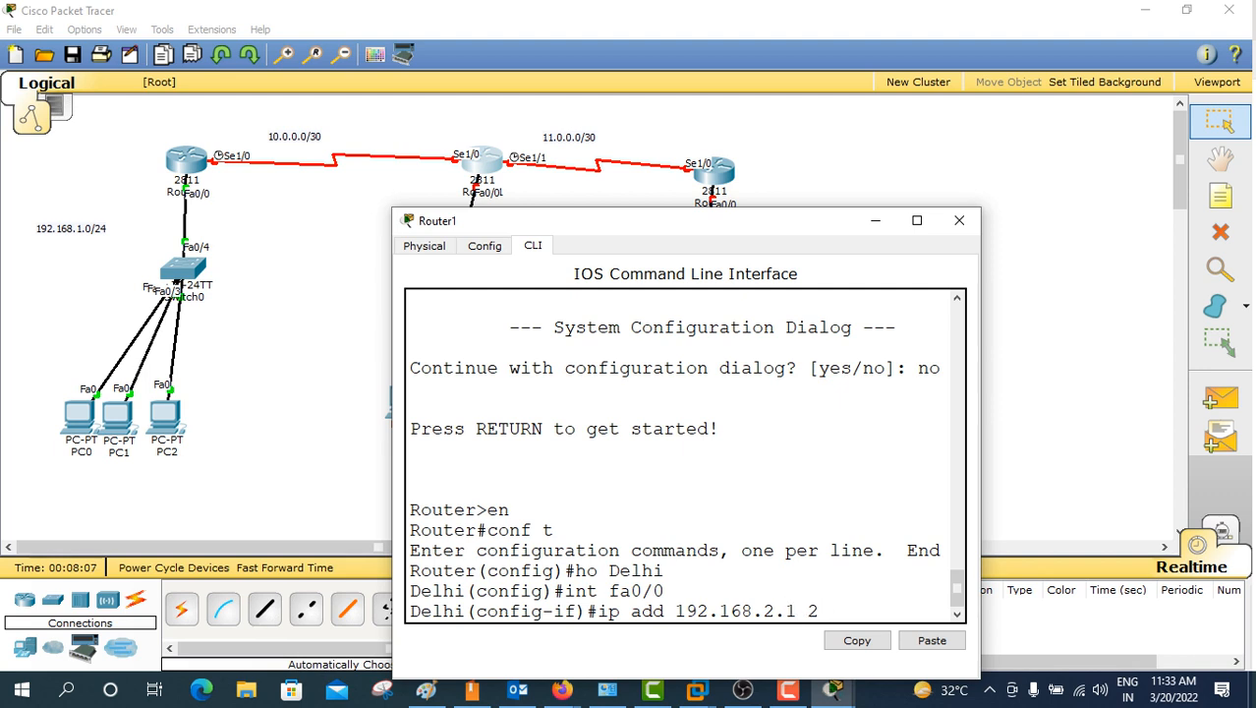
pyautogui.write('55.255.255.0')
pyautogui.press('Return')
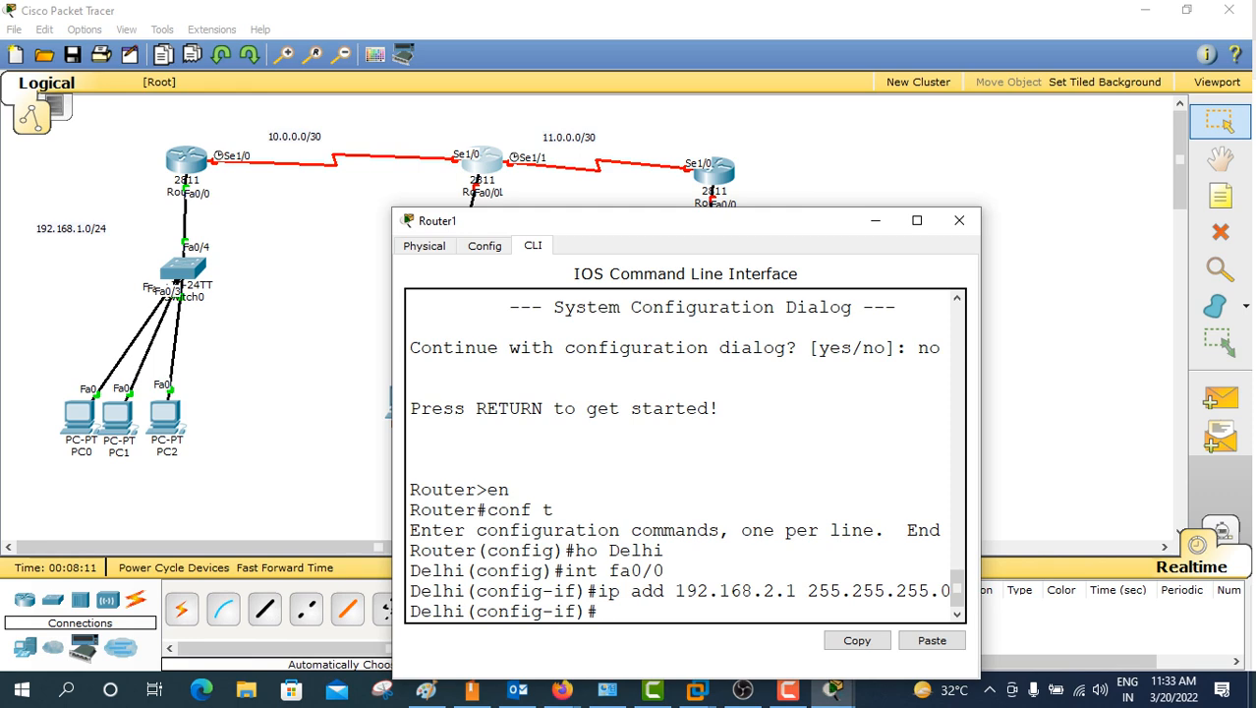
pyautogui.moveTo(629, 220); pyautogui.dragTo(573, 207)
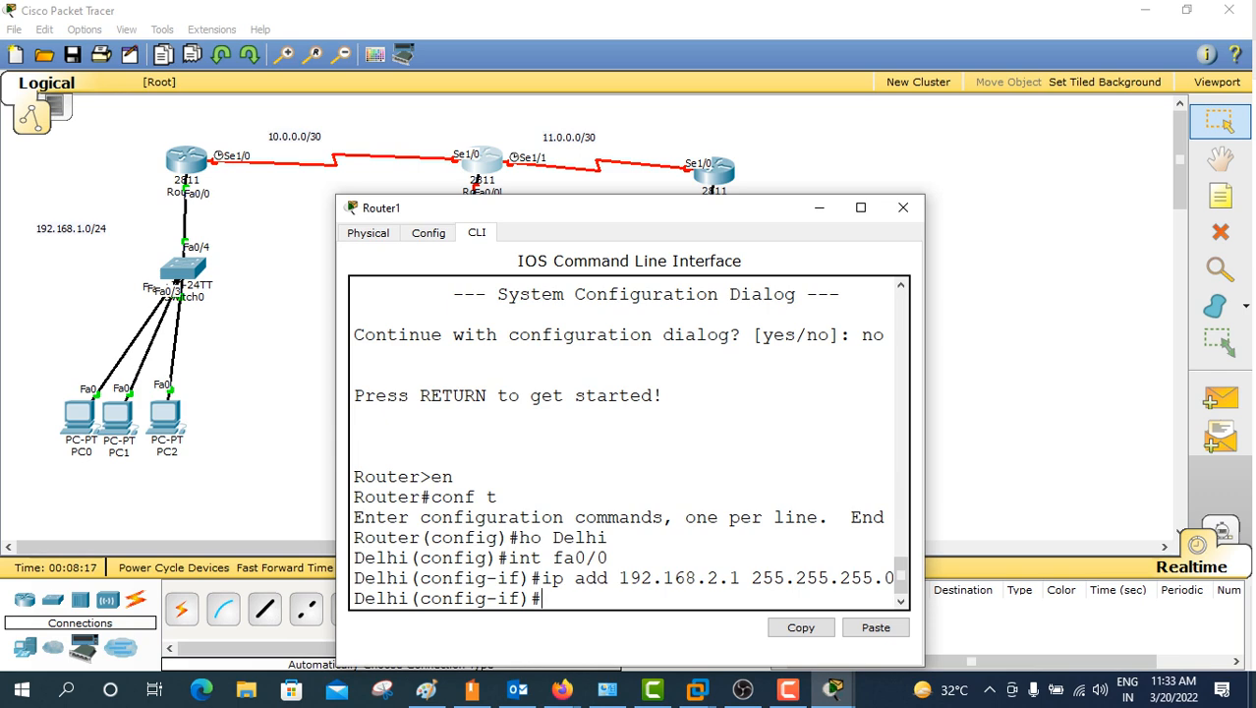
# Step: Enable Router1's fa0/0 interface with the no shutdown command
pyautogui.moveTo(573, 207); pyautogui.dragTo(534, 266)
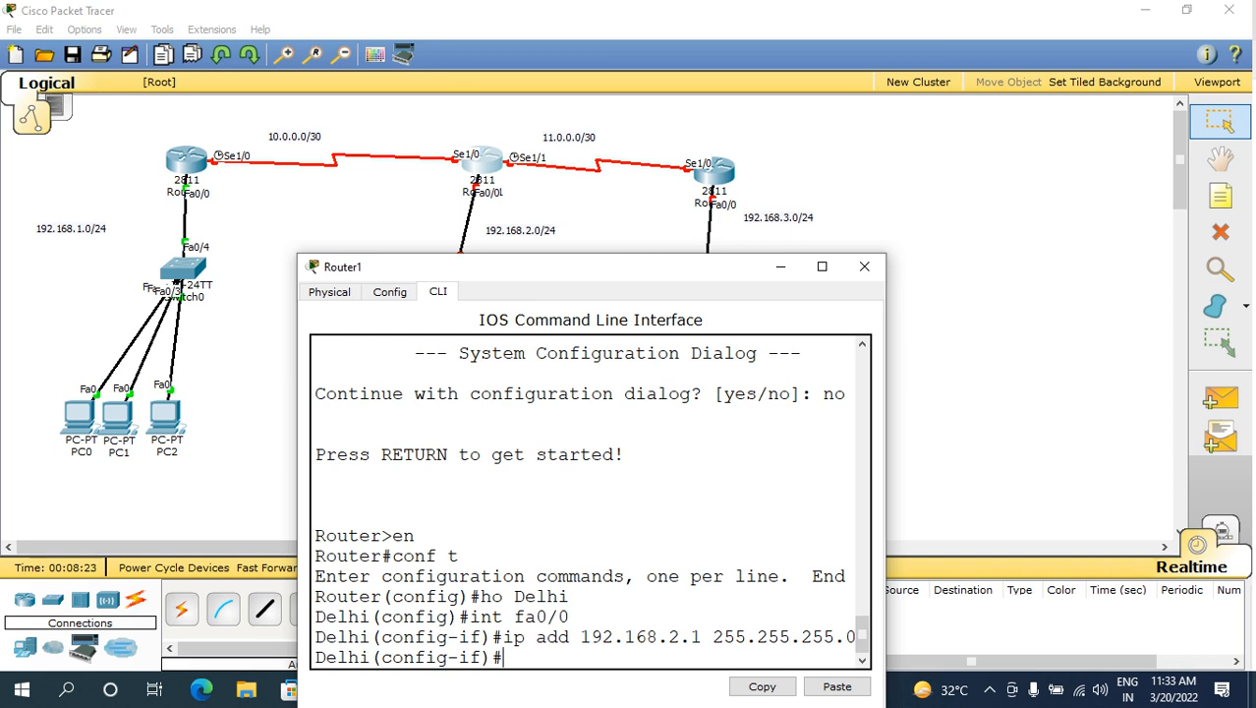
pyautogui.write('no sh')
pyautogui.press('Return')
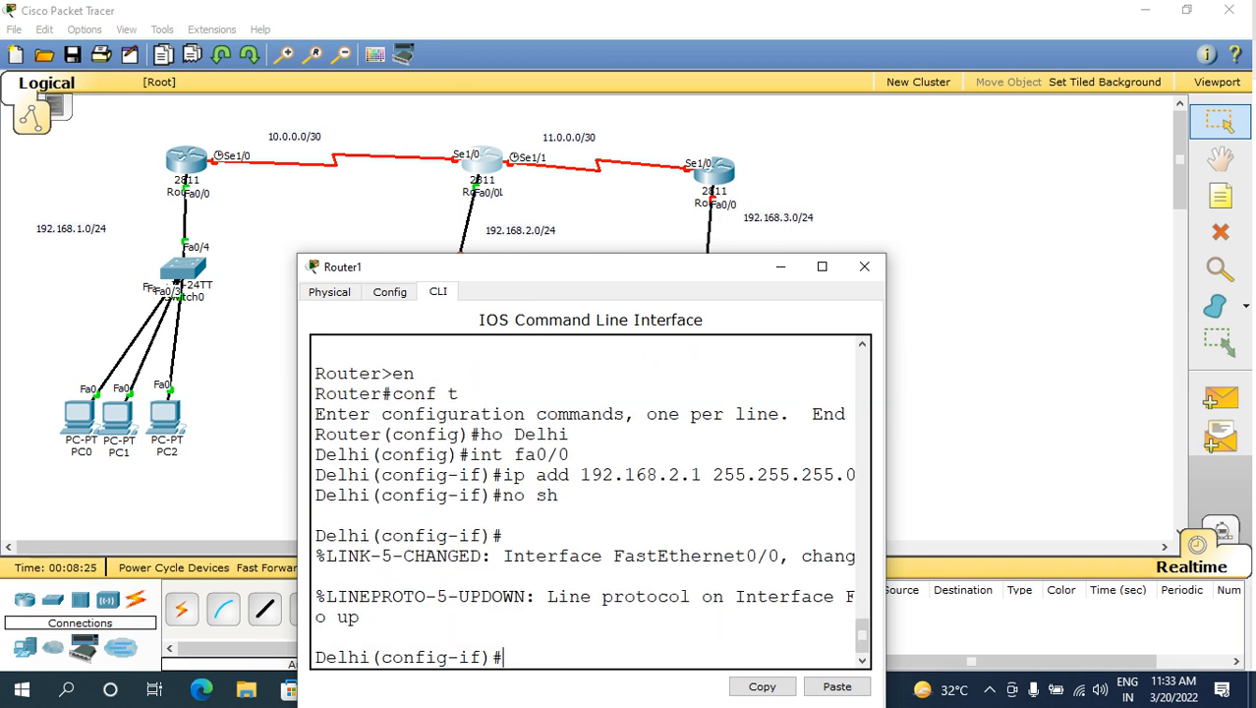
# Step: Assign 10.0.0.2 with mask 255.255.255.252 to Router1's se1/0 interface
pyautogui.write('int se1/0')
pyautogui.press('Return')
pyautogui.write('ip a')
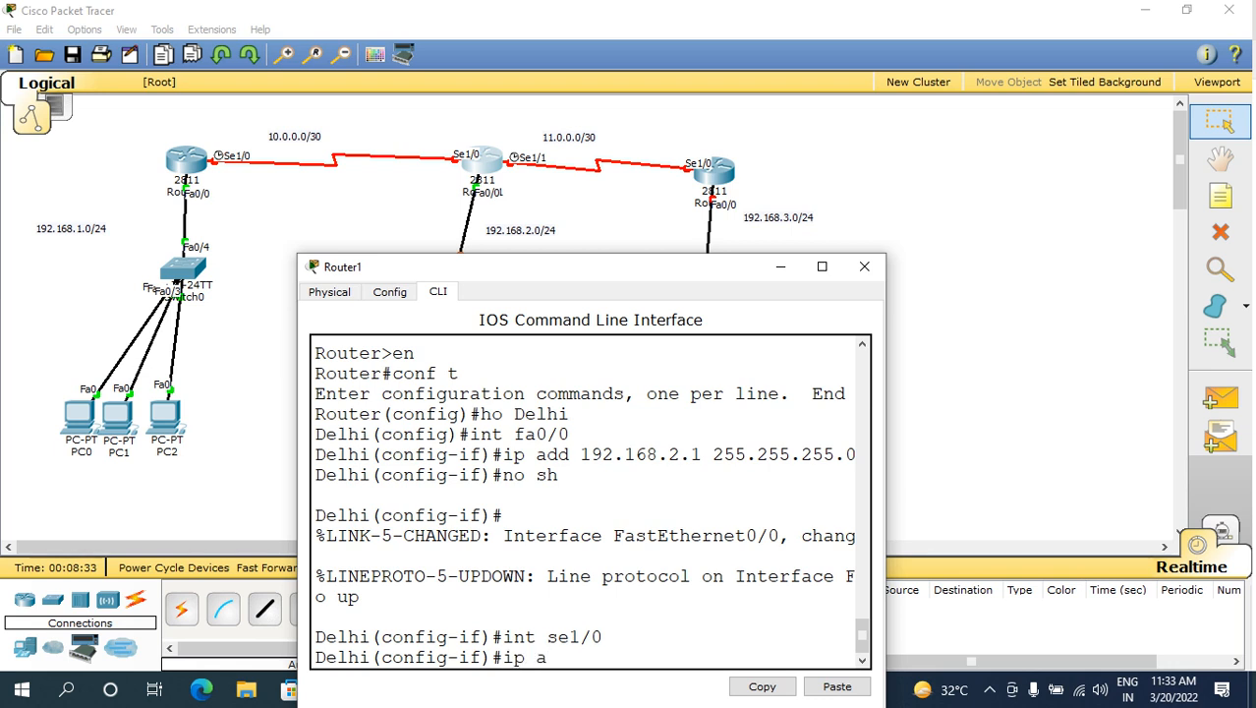
pyautogui.write('dd 10.0.')
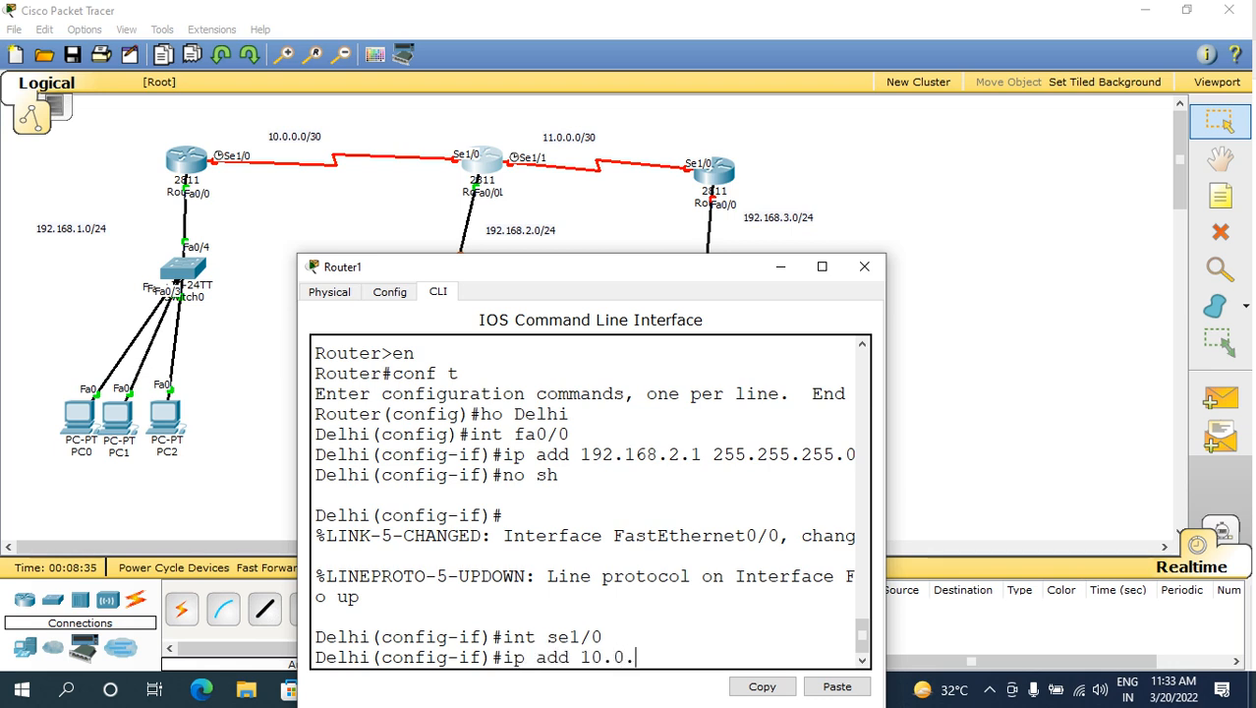
pyautogui.write('0.2 255.')
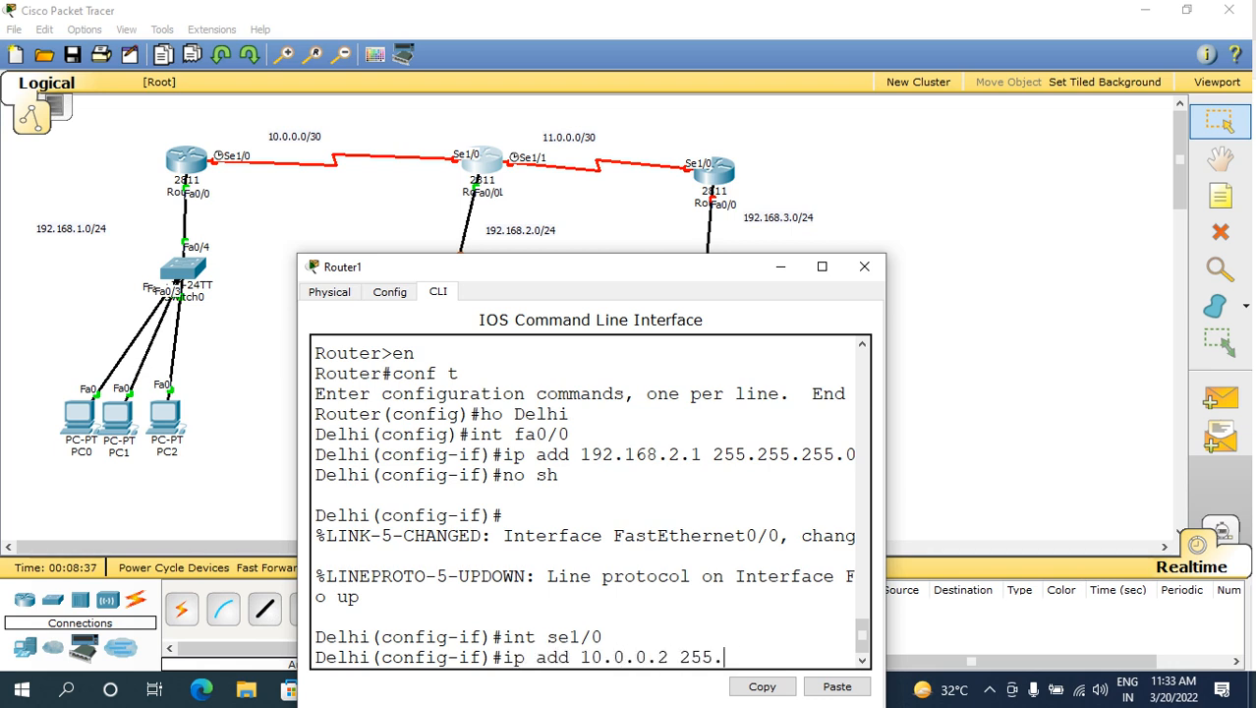
pyautogui.write('255.255.252')
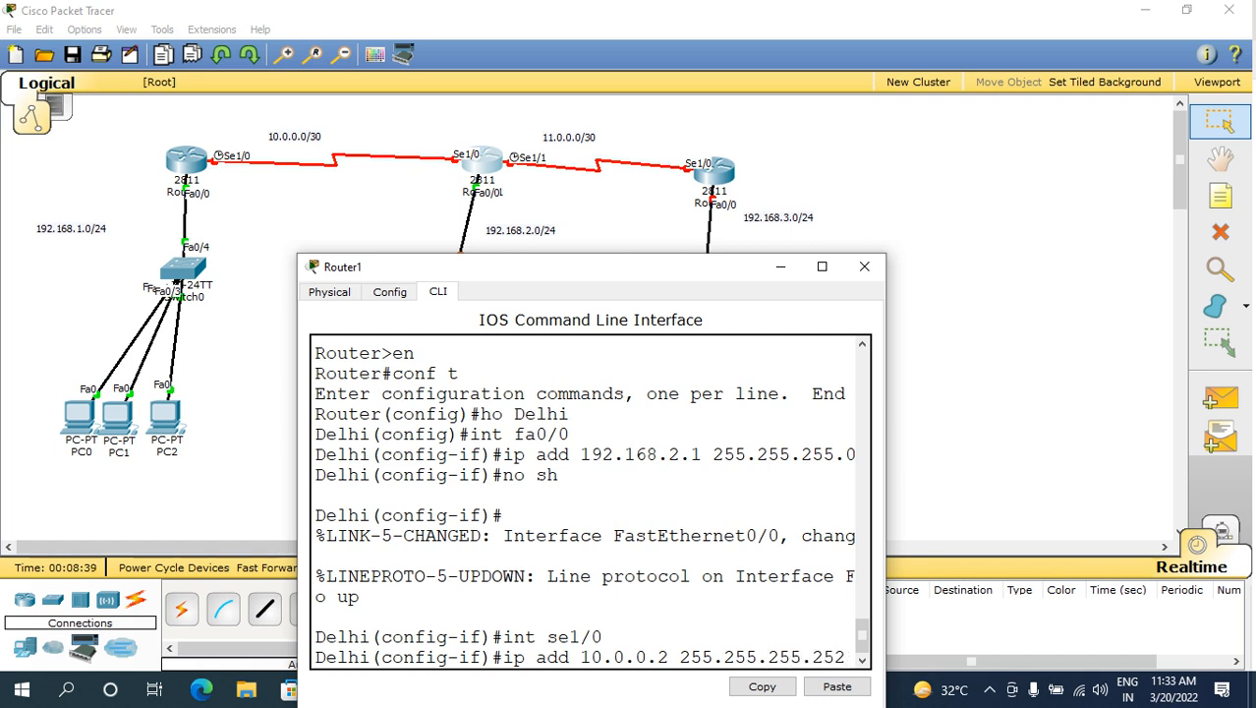
pyautogui.press('Return')
# Step: Try to set a clock rate of 9600 on Router1's se1/0 interface
pyautogui.write('clra')
pyautogui.press('BackSpace')
pyautogui.press('BackSpace')
pyautogui.press('BackSpace')
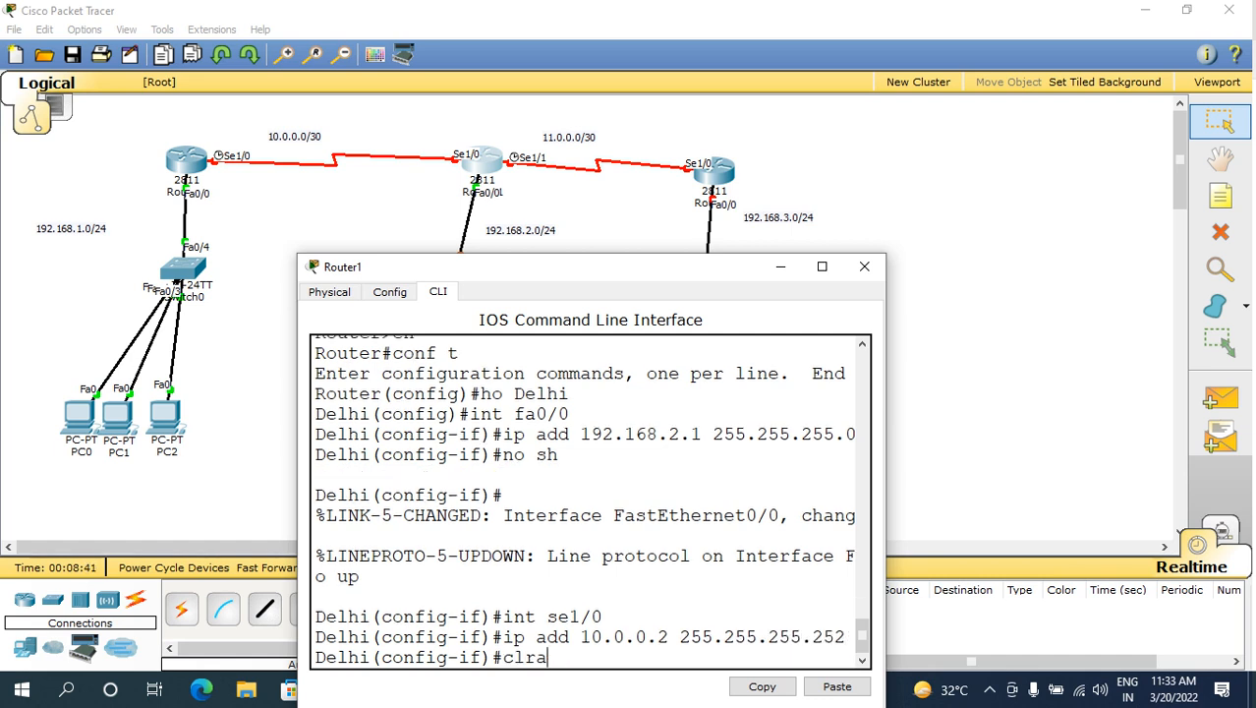
pyautogui.write('ra 9600')
pyautogui.press('Return')
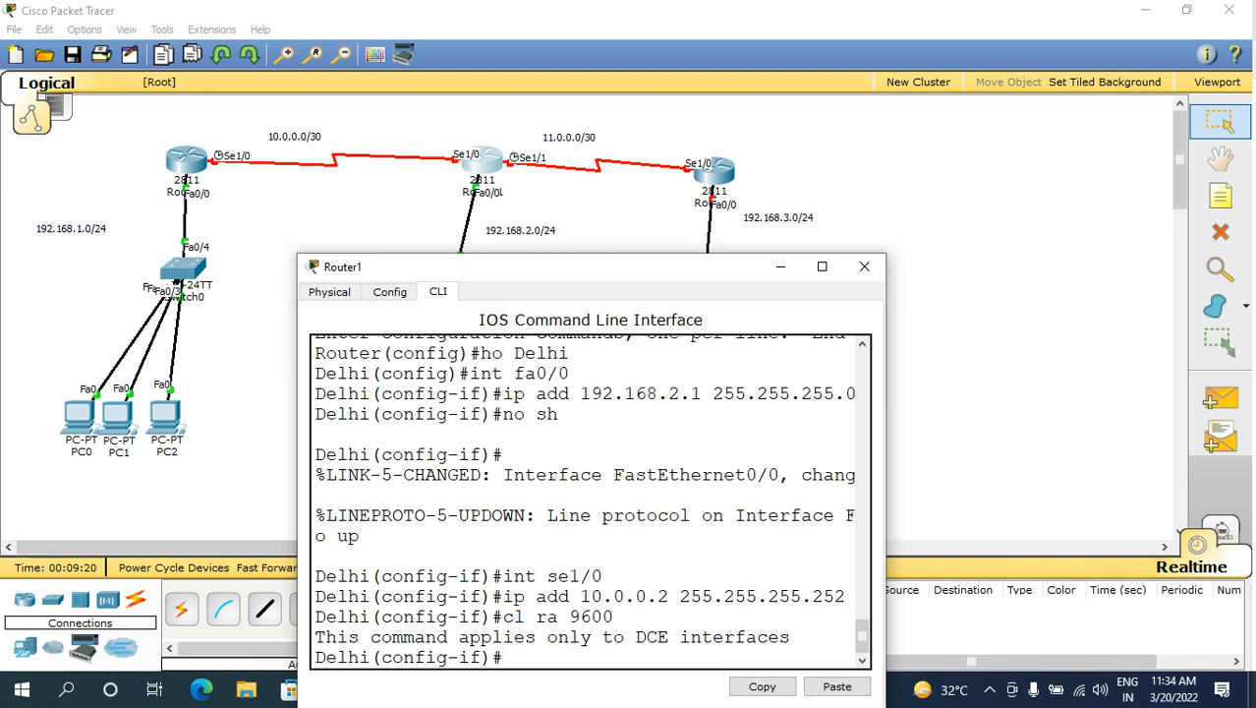
# Step: Enable Router1's se1/0 interface and save the running configuration, closing the router window when done
pyautogui.write('no sh')
pyautogui.press('Return')
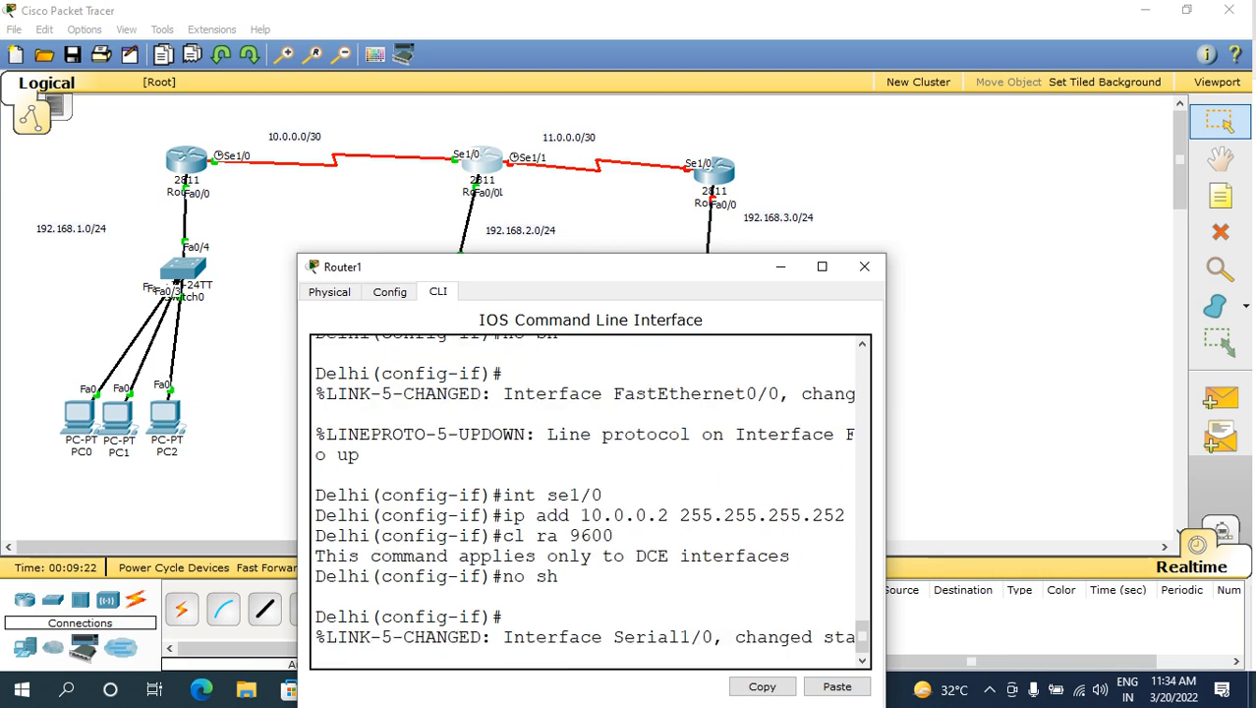
pyautogui.press('Return')
pyautogui.write('do wr')
pyautogui.press('Return')
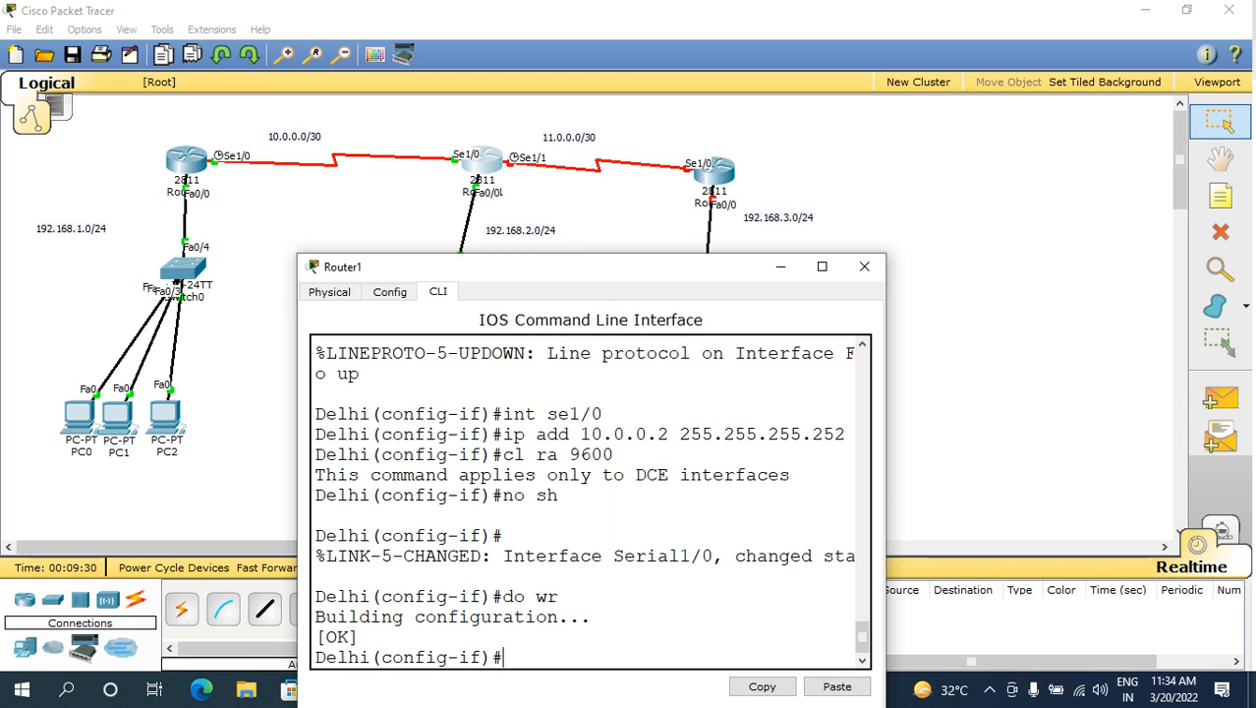
pyautogui.hotkey('alt', 'F4')
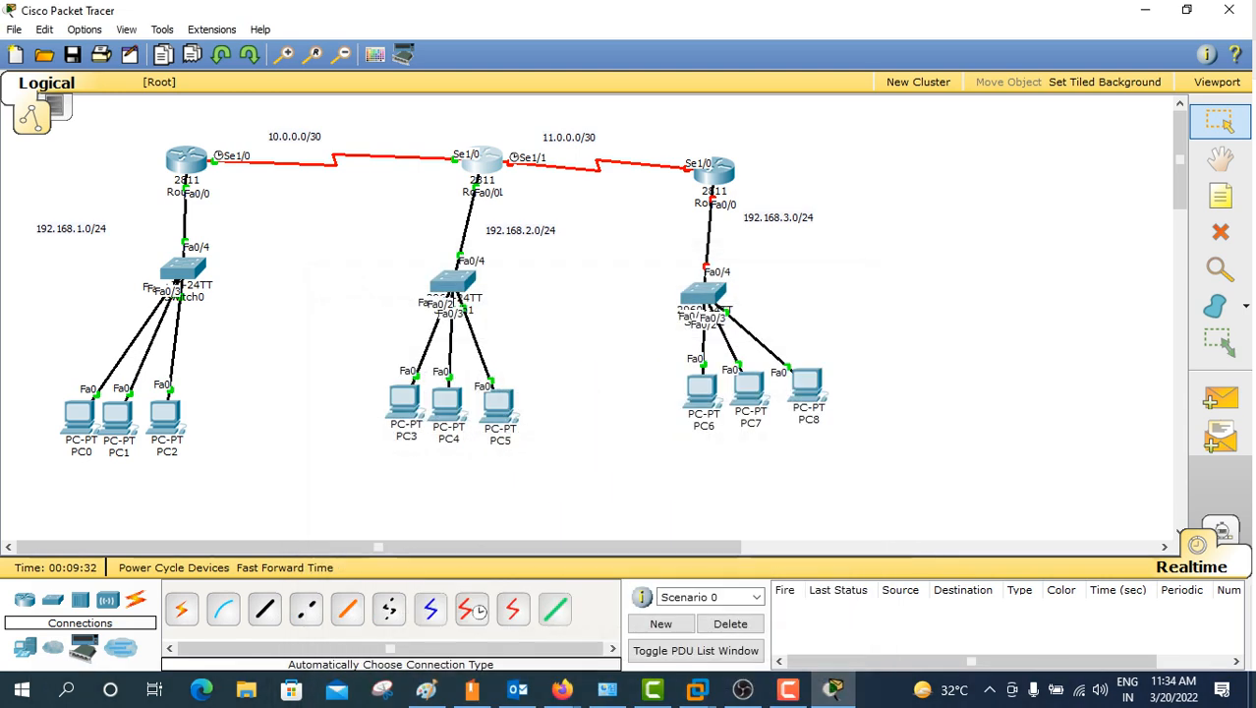
# Step: Open Router2's command line and answer no to the configuration dialog
pyautogui.click(714, 172)
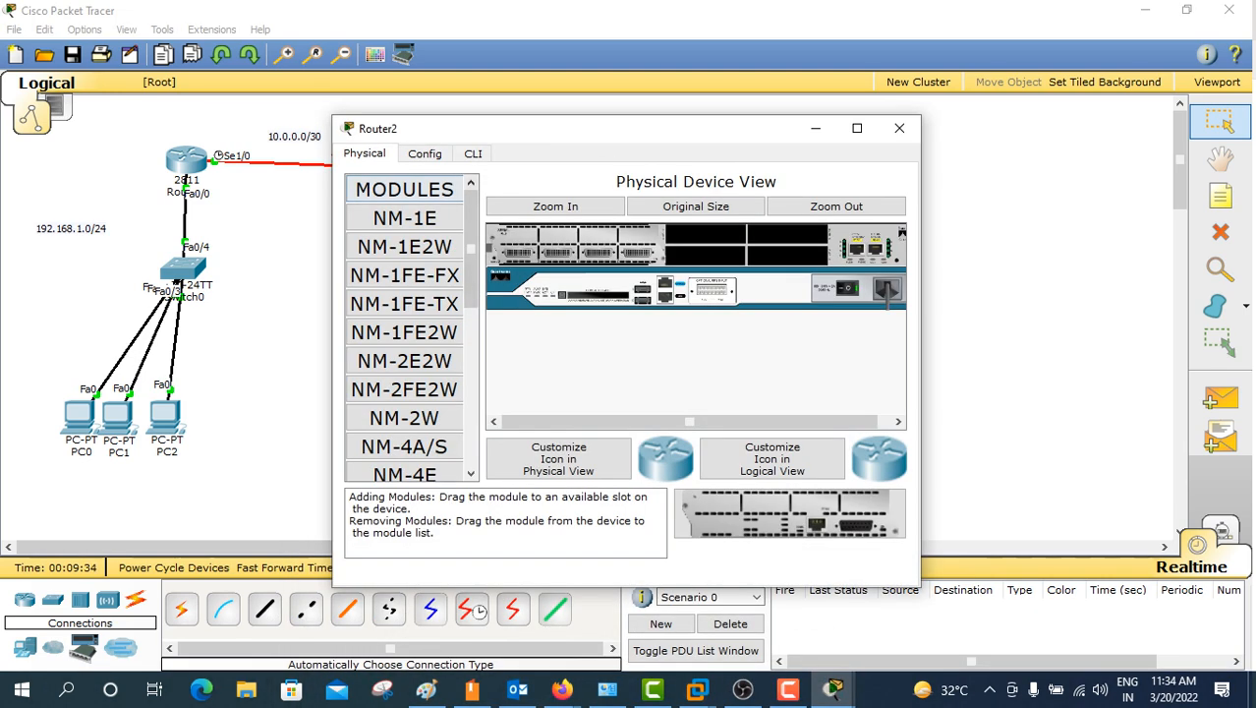
pyautogui.click(473, 153)
pyautogui.write('no')
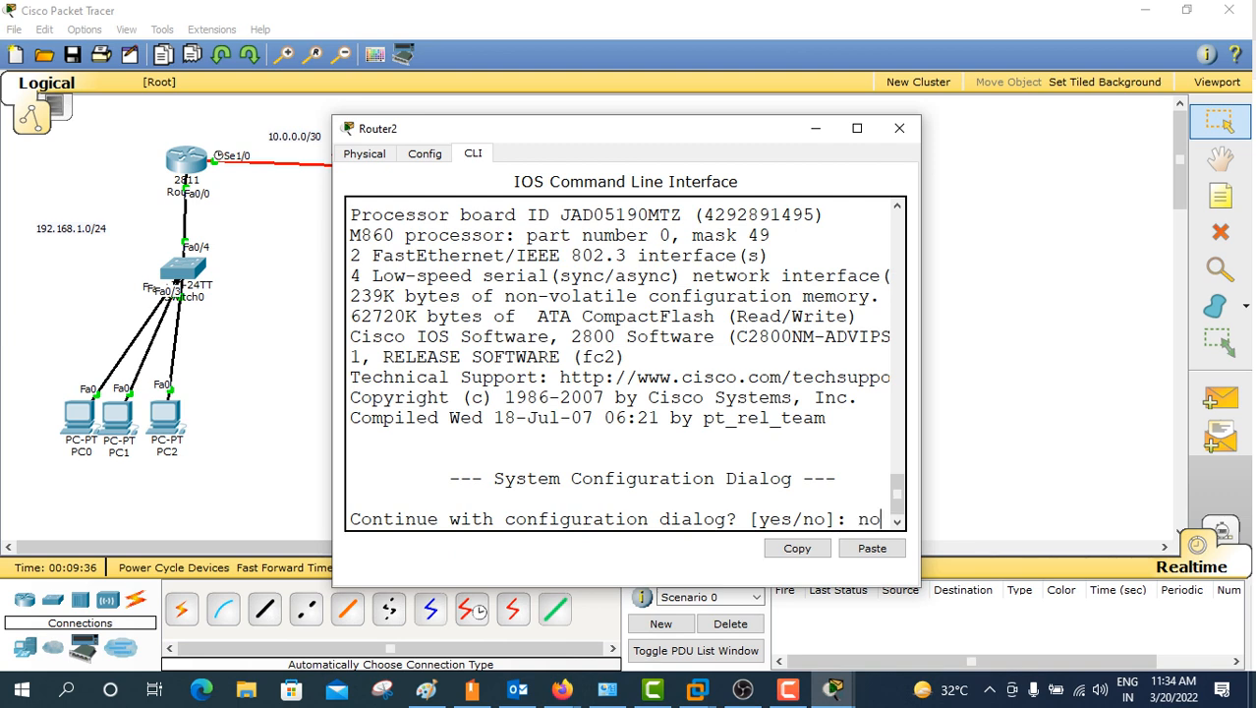
pyautogui.press('Return')
pyautogui.press('Return')
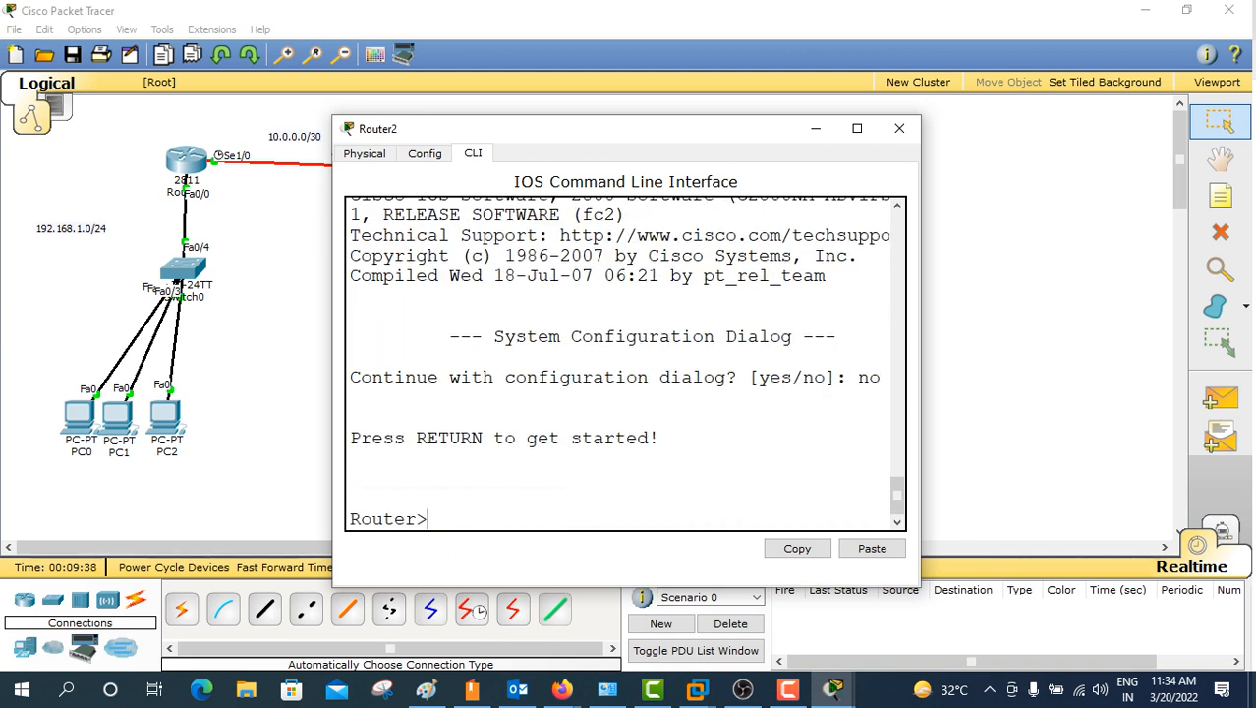
# Step: Enter privileged and global configuration mode on Router2 and set its hostname to Noida
pyautogui.write('en')
pyautogui.press('Return')
pyautogui.write('conf t')
pyautogui.press('Return')
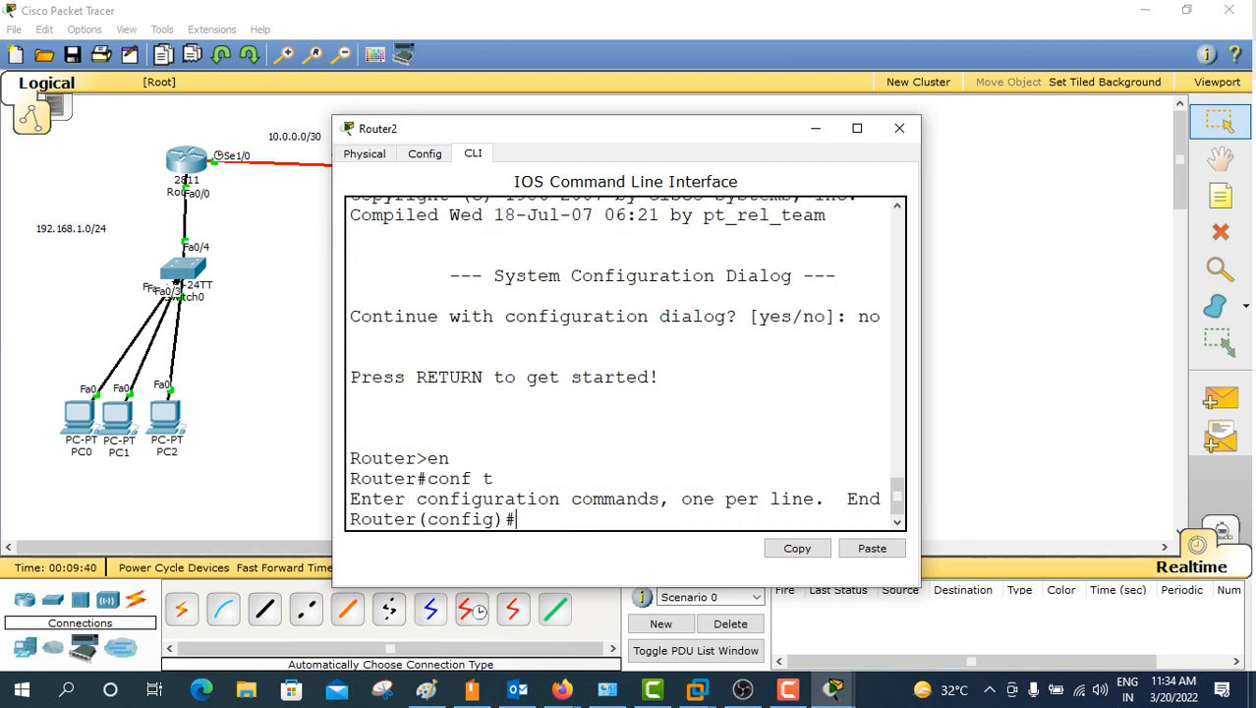
pyautogui.write('ho Noida')
pyautogui.press('Return')
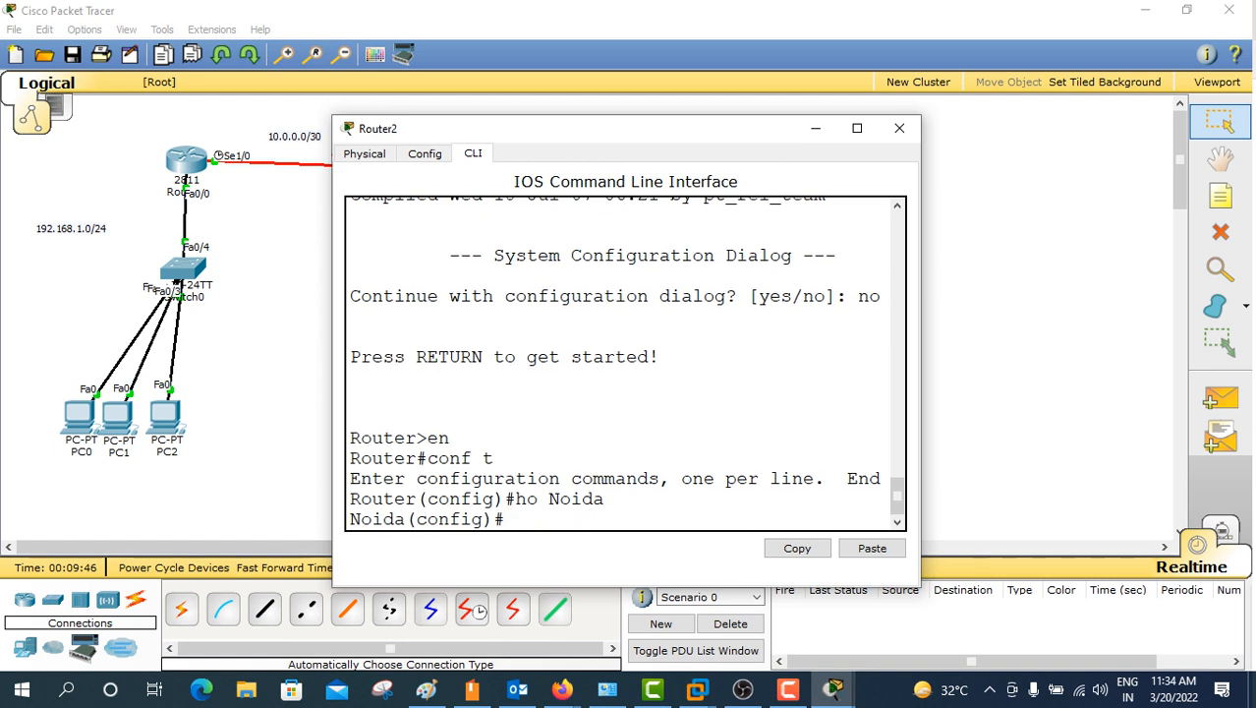
# Step: Assign 11.0.0.2 with mask 255.255.255.252 to Router2's se1/0 interface
pyautogui.write('int se1/0')
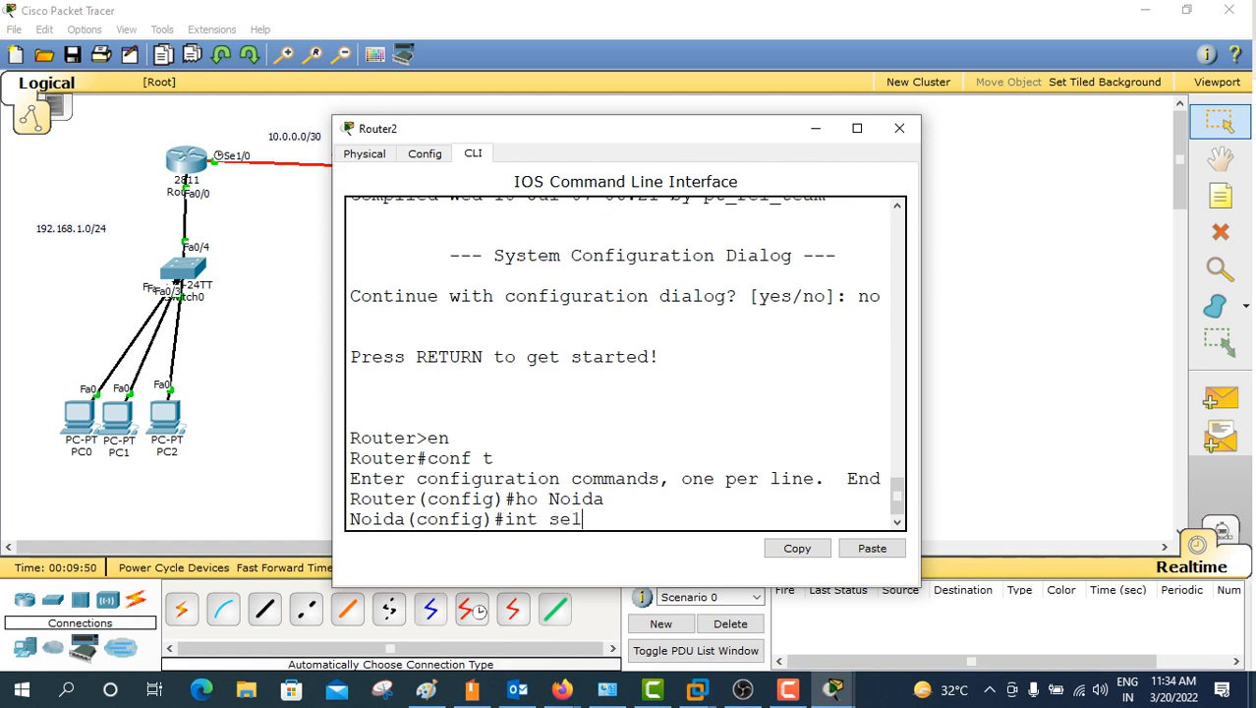
pyautogui.press('Return')
pyautogui.write('ida(config-if)#i')
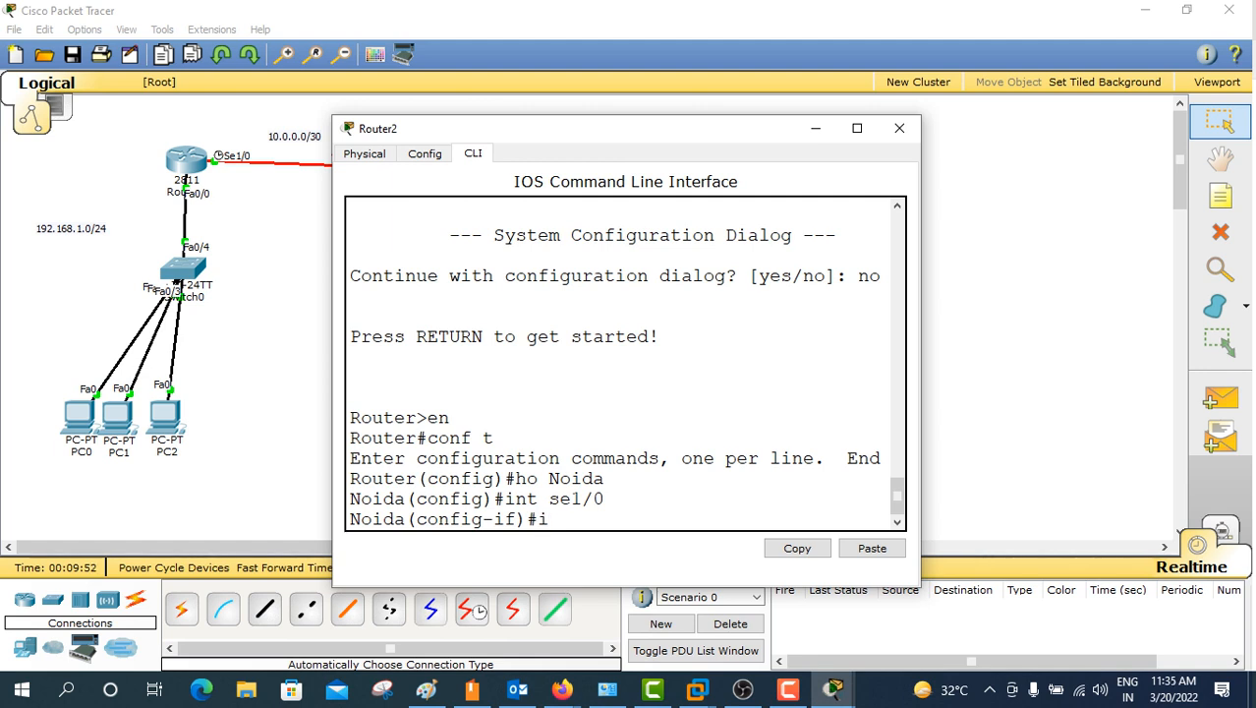
pyautogui.press('BackSpace')
pyautogui.write('ip add 11.0.0.2 255')
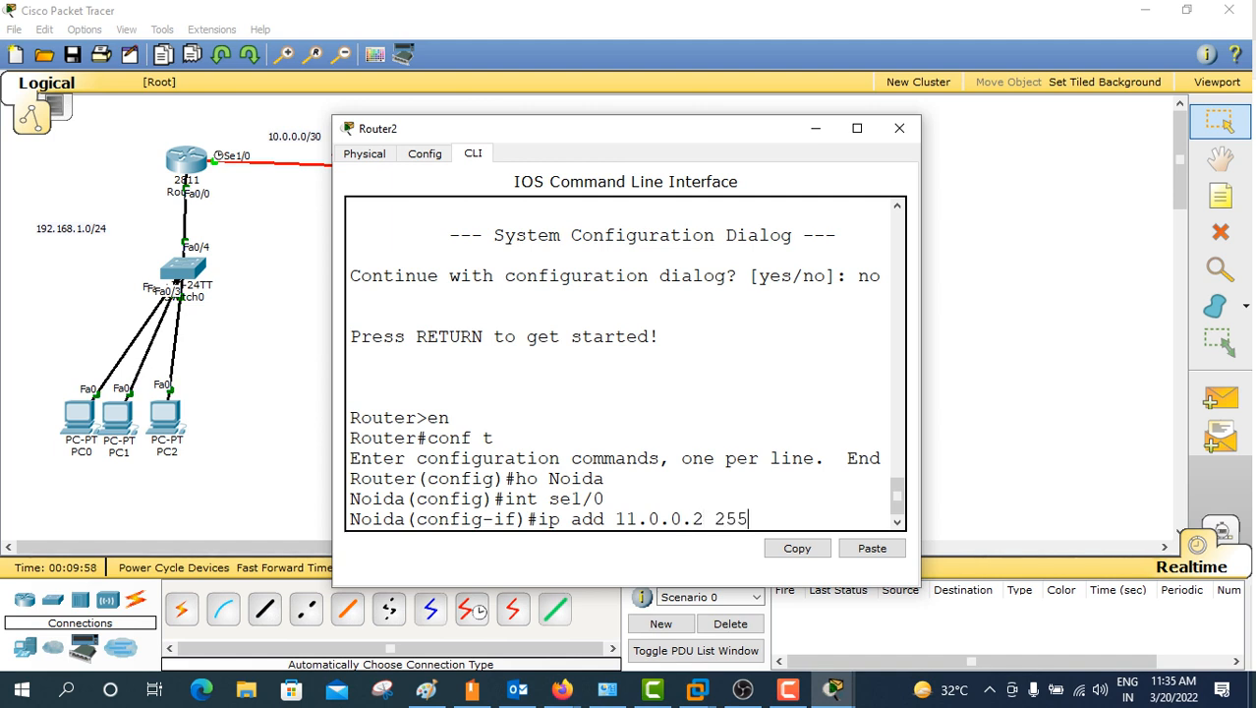
pyautogui.write('.255.255.252')
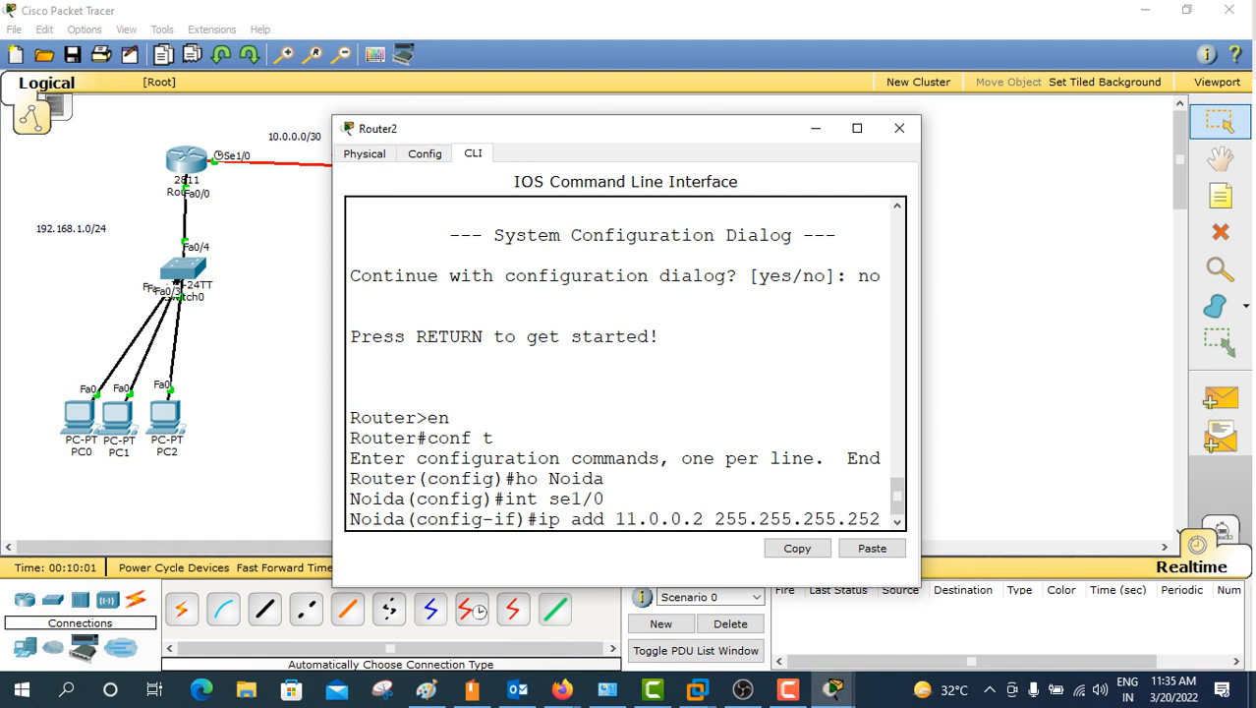
pyautogui.press('Return')
# Step: Try to set a clock rate of 9600 on Router2's se1/0 interface
pyautogui.write('cl')
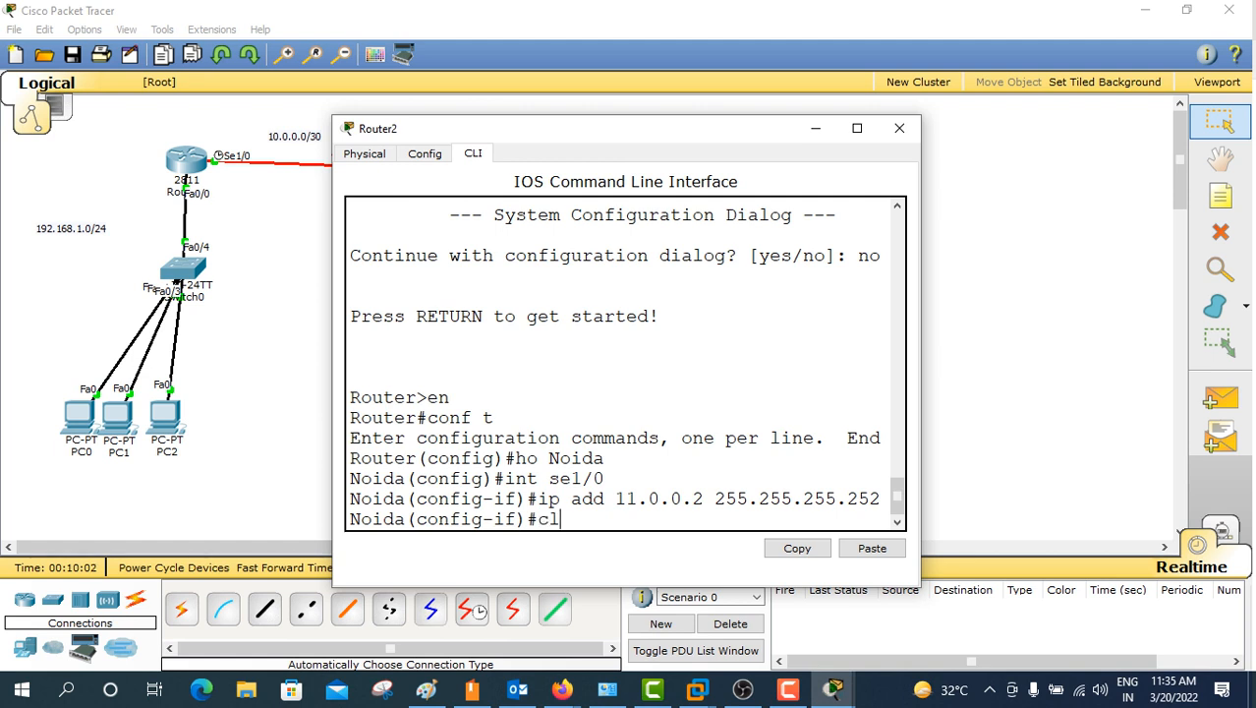
pyautogui.write(' ra 9600')
pyautogui.press('Return')
# Step: Enable Router2's se1/0 interface and move its window clear of the serial links
pyautogui.write('no sh')
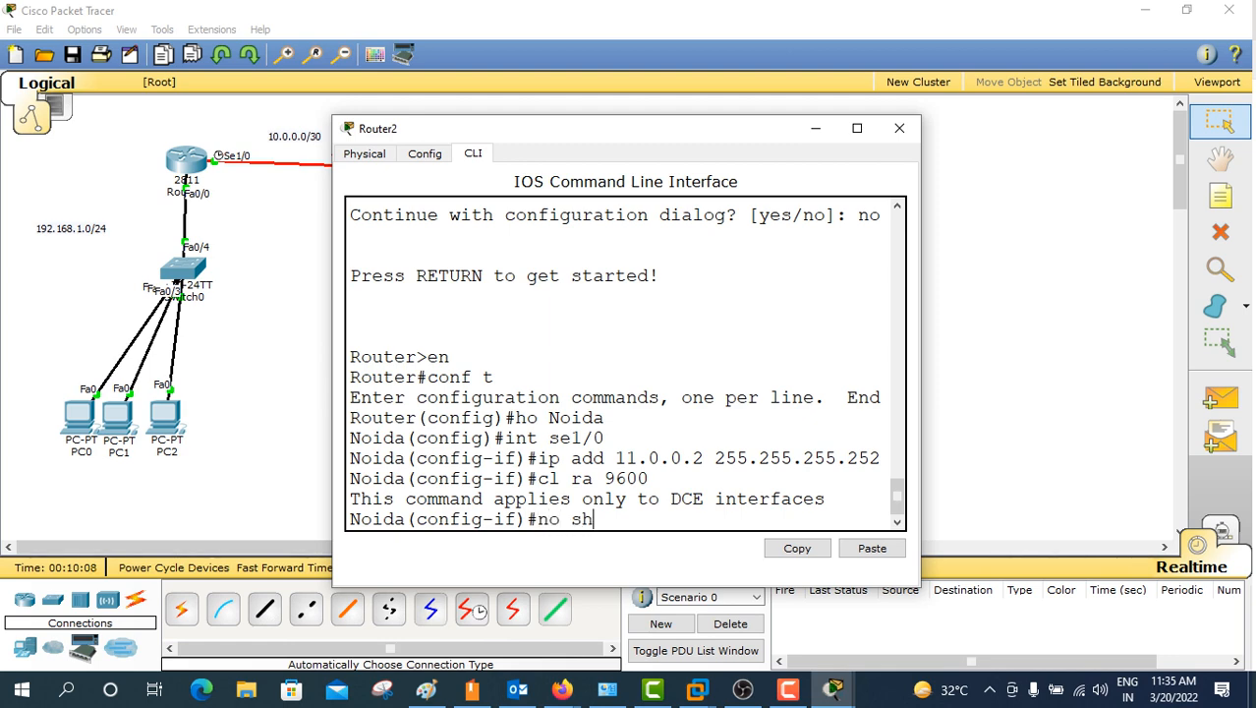
pyautogui.press('Return')
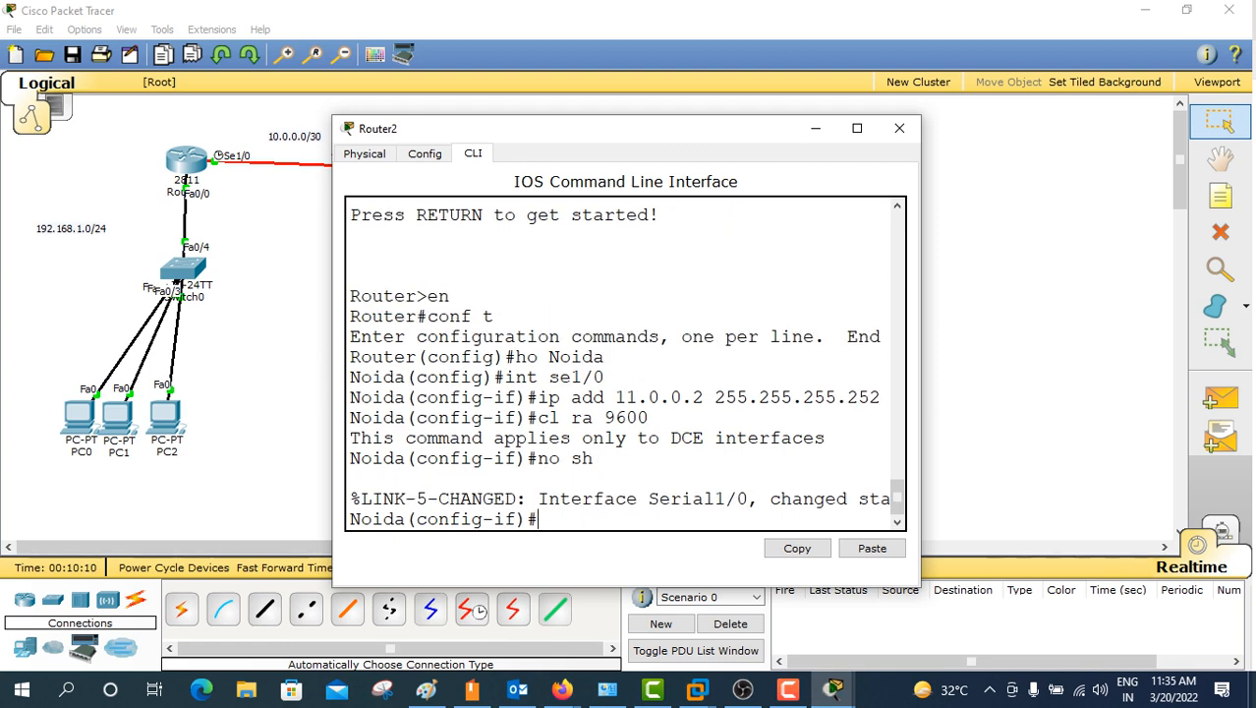
pyautogui.moveTo(590, 129); pyautogui.dragTo(788, 227)
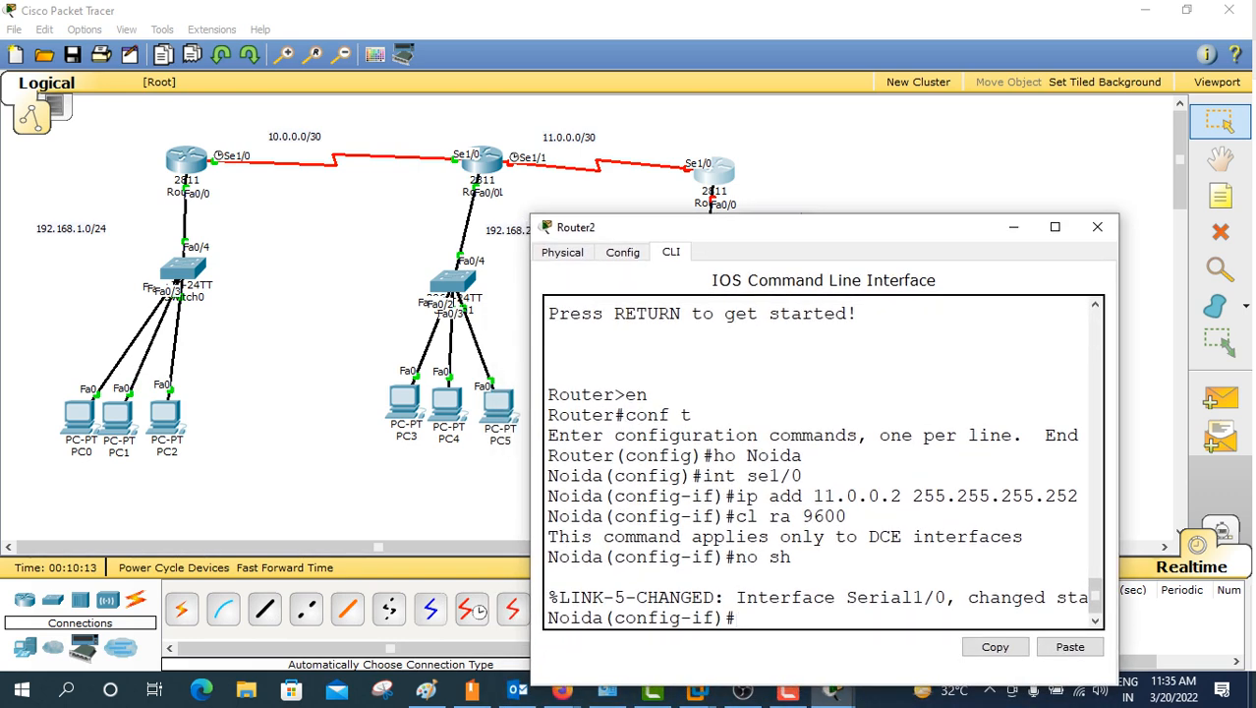
# Step: Assign 192.168.3.1 with mask 255.255.255.0 to Router2's fa0/0 interface
pyautogui.write('dow')
pyautogui.press('BackSpace')
pyautogui.press('BackSpace')
pyautogui.press('BackSpace')
pyautogui.write('int fa0/0')
pyautogui.press('Return')
pyautogui.write('ip add ')
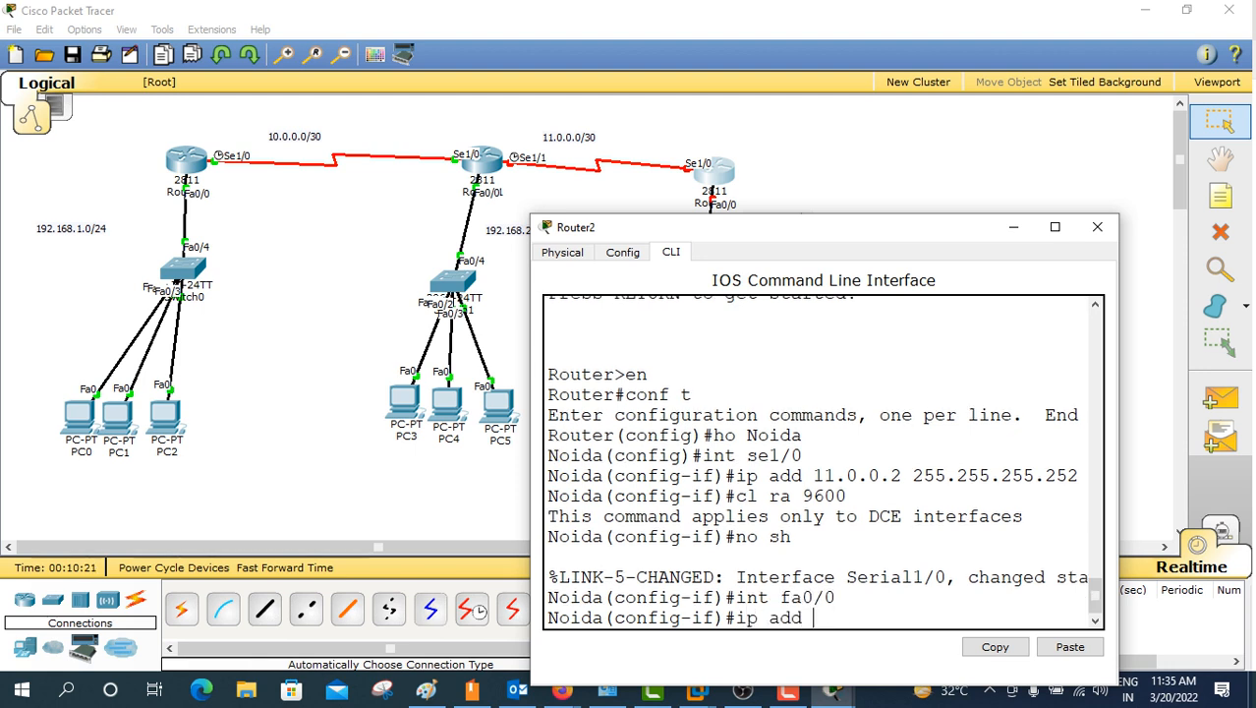
pyautogui.write('192.168.')
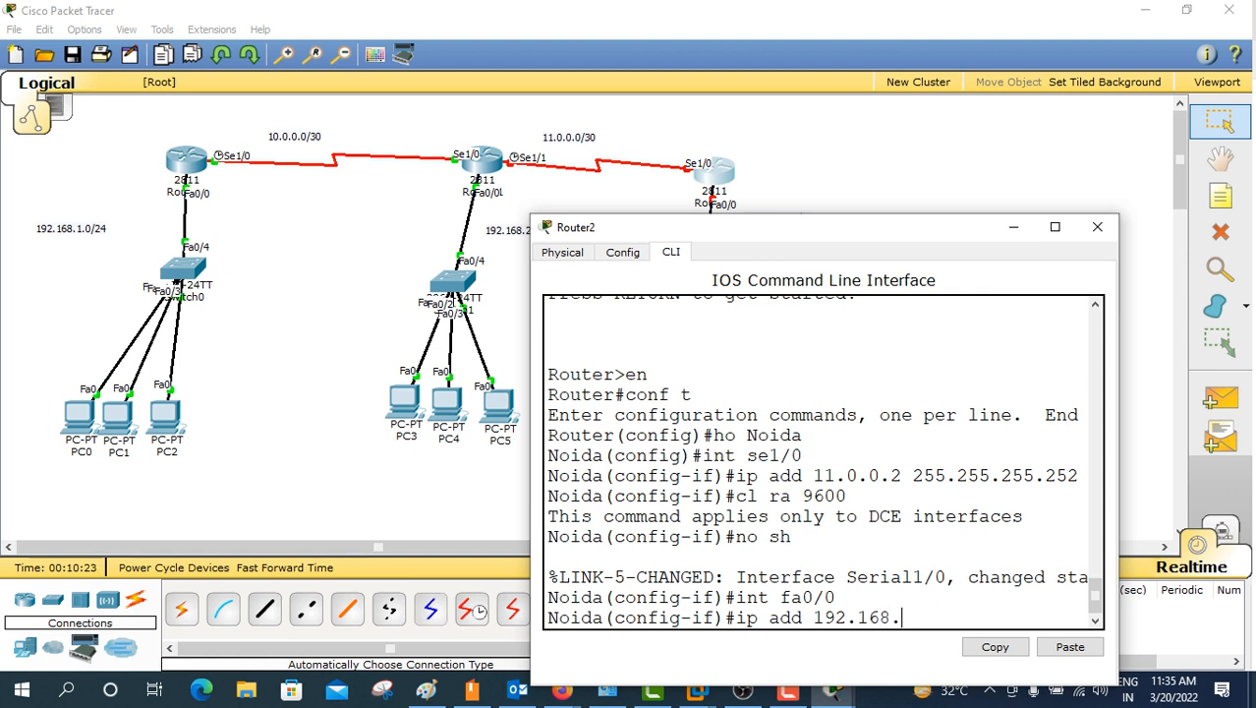
pyautogui.write('3.')
pyautogui.press('BackSpace')
pyautogui.write('1 255.255.25')
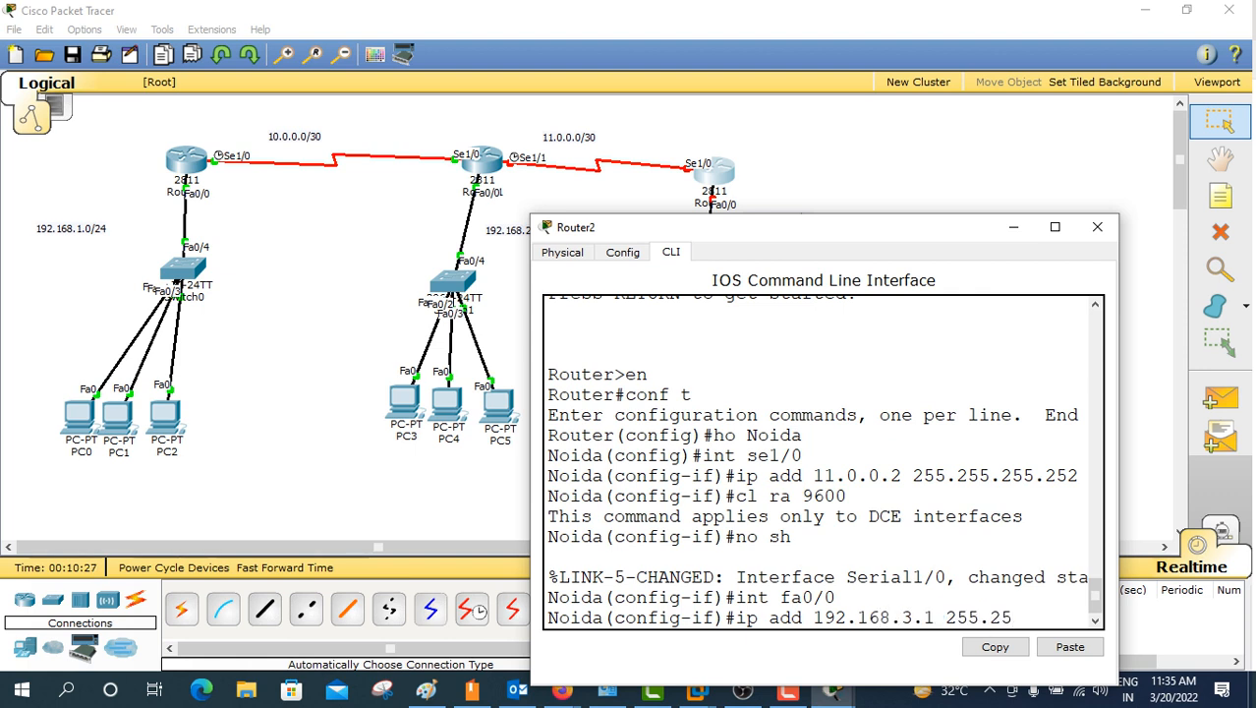
pyautogui.write('5.0')
pyautogui.press('Return')
# Step: Enable Router2's fa0/0 interface and save the running configuration
pyautogui.write('no sh')
pyautogui.press('Return')
pyautogui.press('Return')
pyautogui.press('Return')
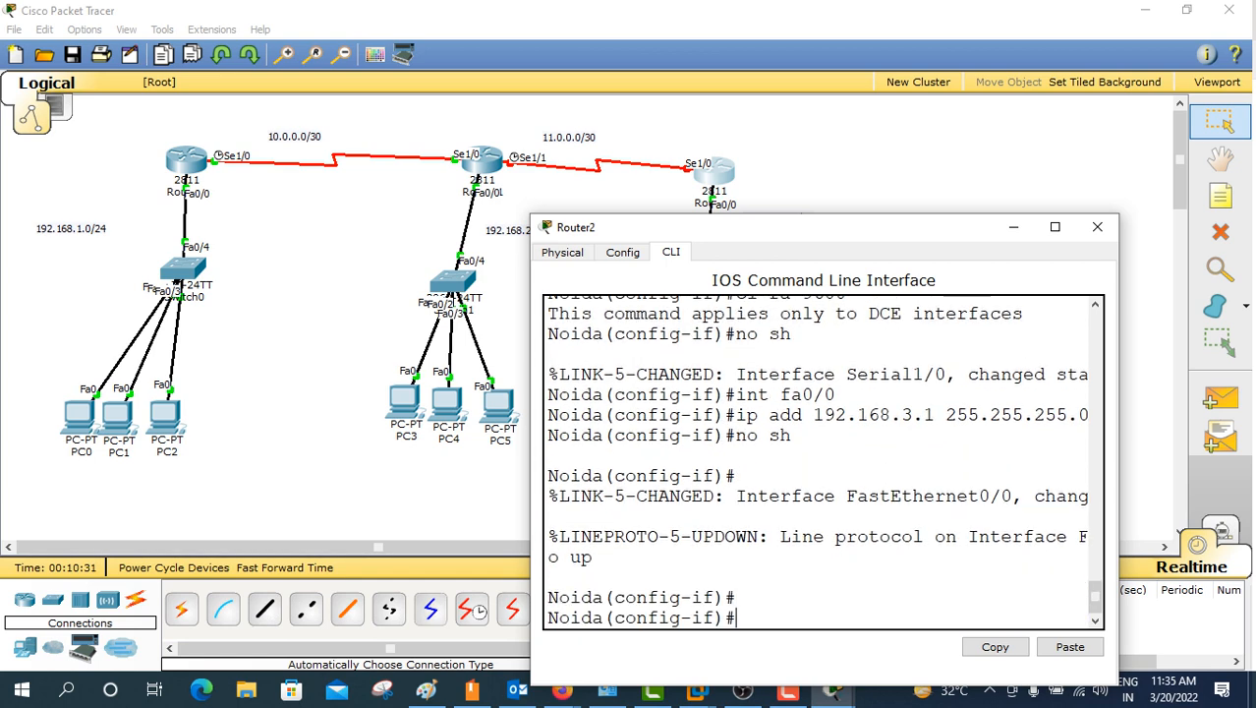
pyautogui.write('do wr')
pyautogui.press('Return')
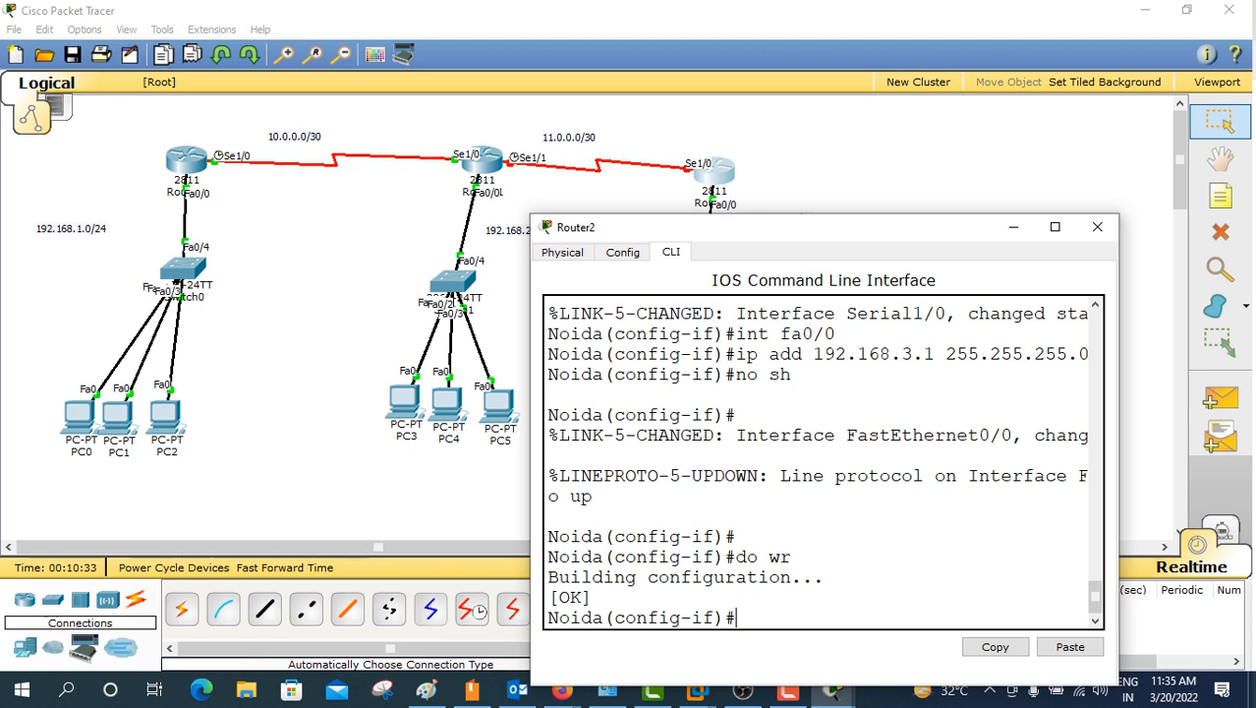
# Step: Assign 11.0.0.1 with mask 255.255.255.252 to Router1's se1/1 interface through its command line
pyautogui.moveTo(823, 214); pyautogui.dragTo(824, 243)
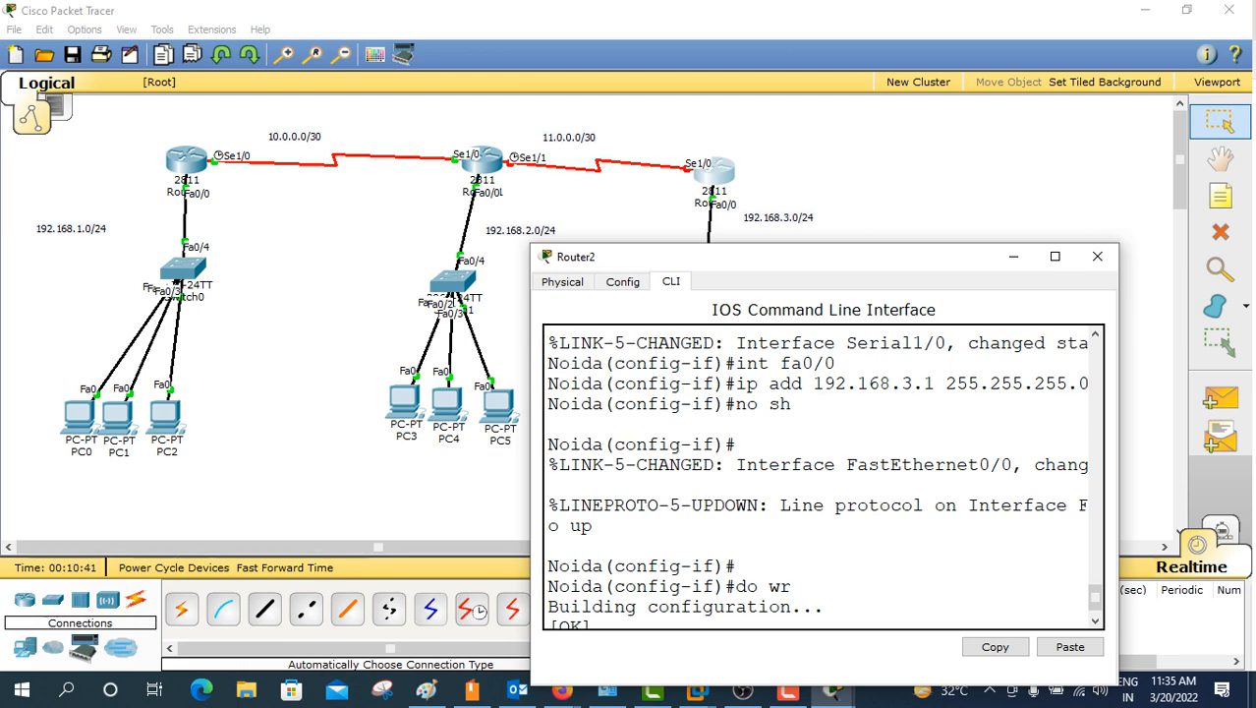
pyautogui.click(481, 160)
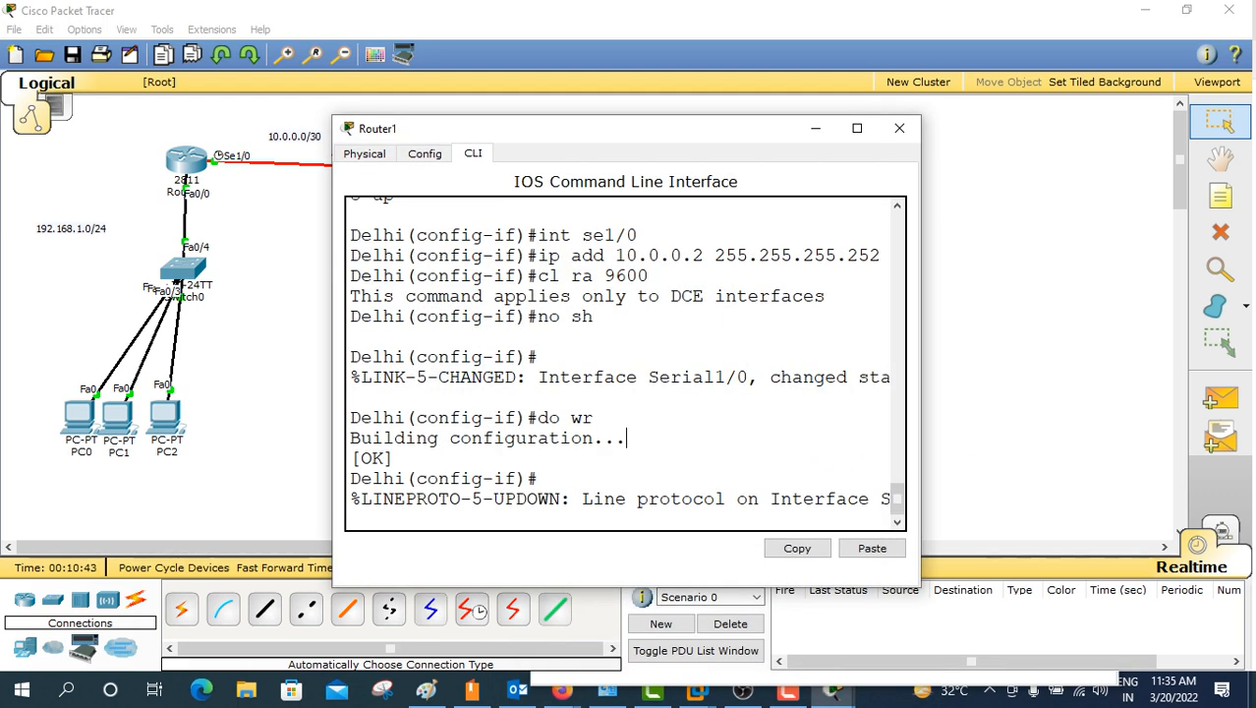
pyautogui.press('Return')
pyautogui.write('in')
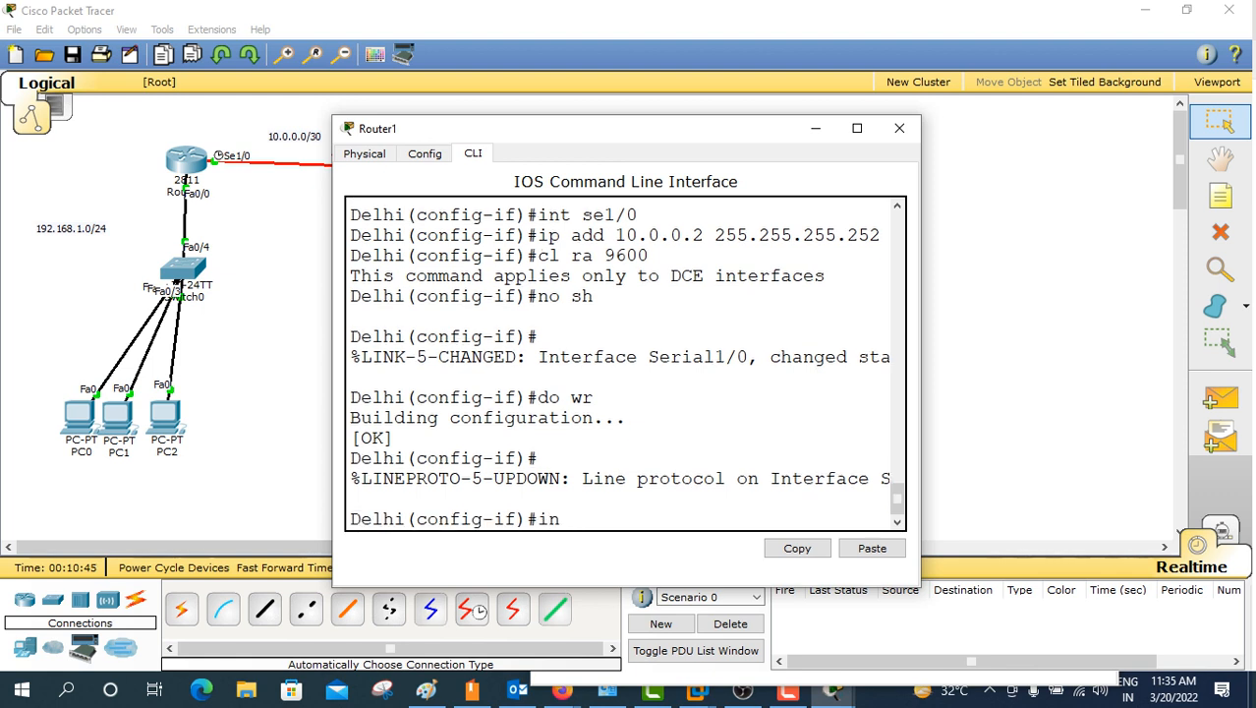
pyautogui.write(' sel/1')
pyautogui.press('Return')
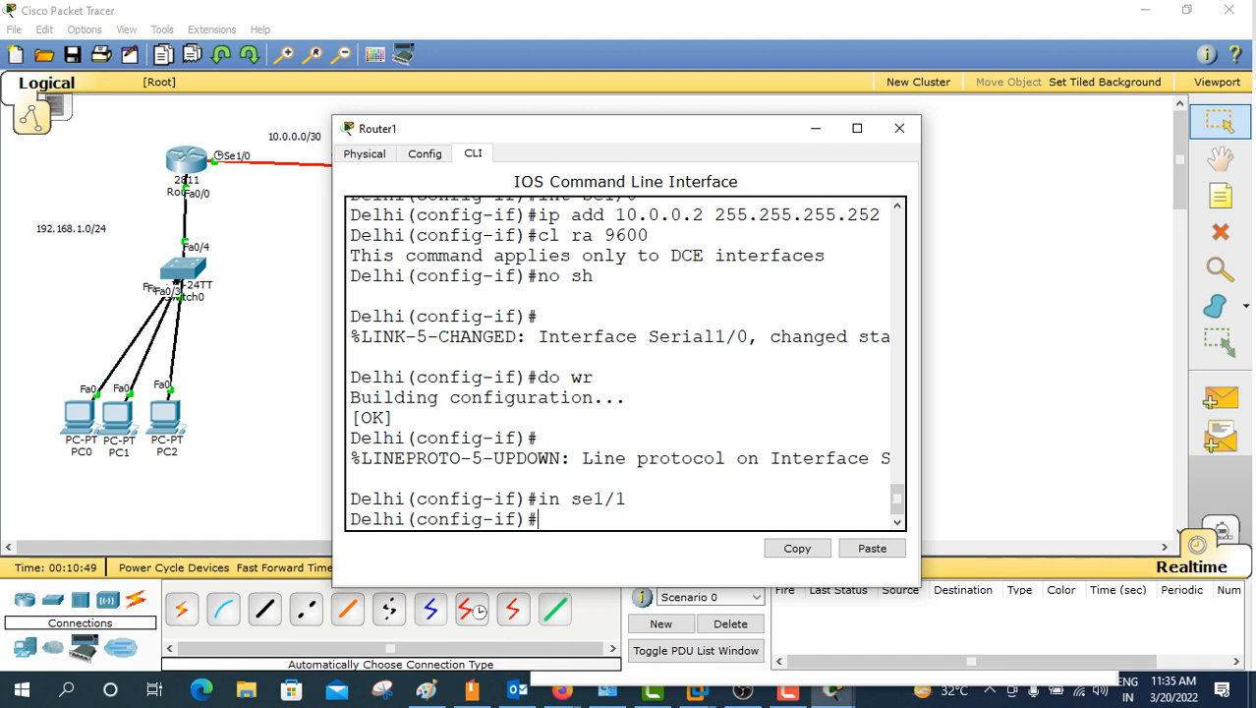
pyautogui.moveTo(897, 499); pyautogui.dragTo(897, 496)
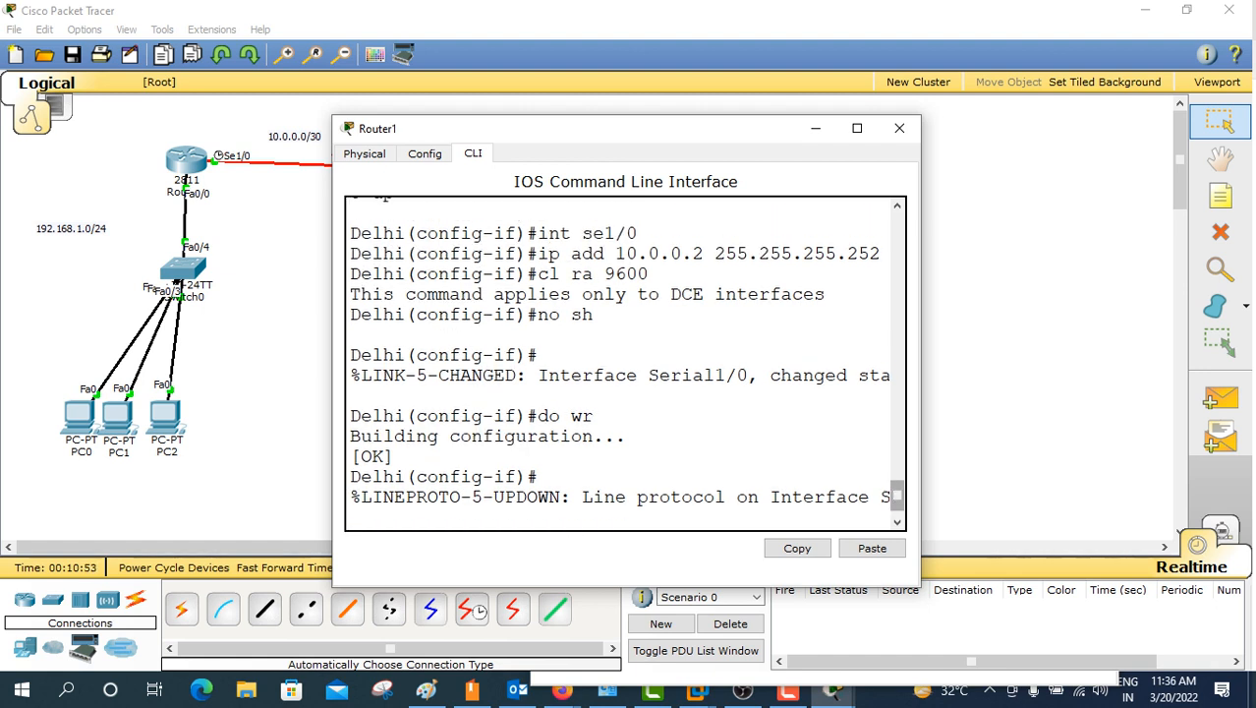
pyautogui.write('in se1/1')
pyautogui.press('Return')
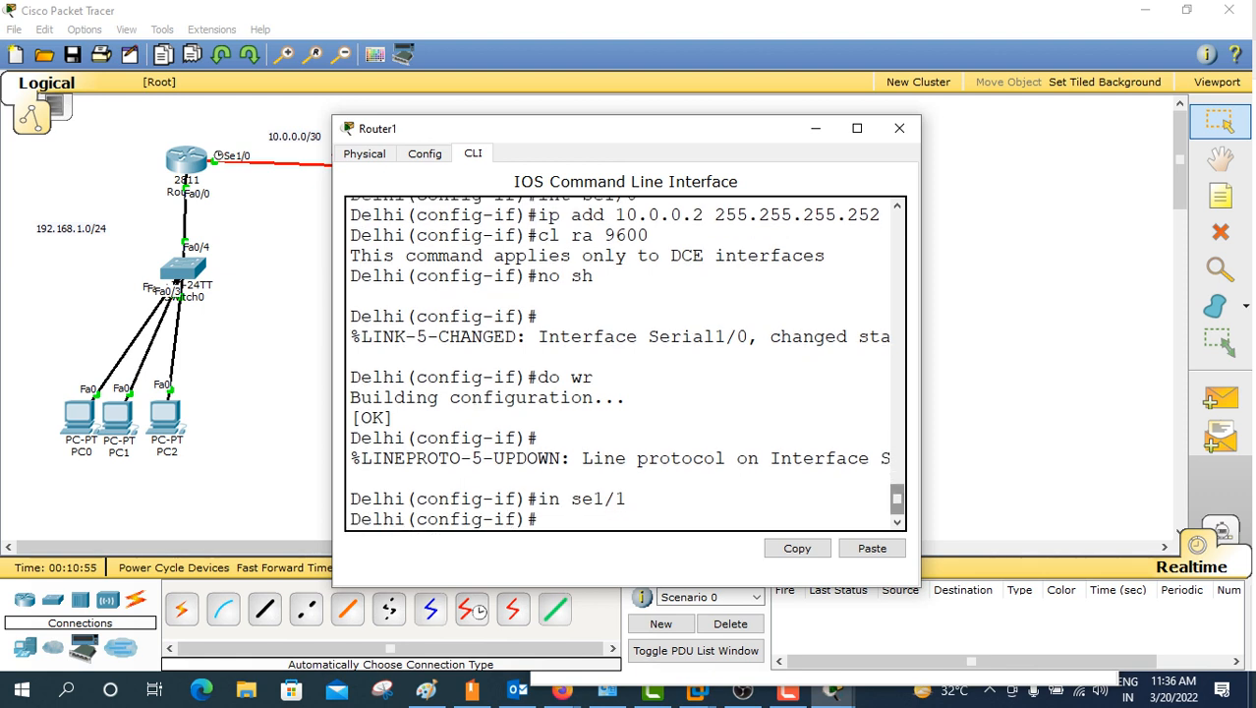
pyautogui.write('ip add 1')
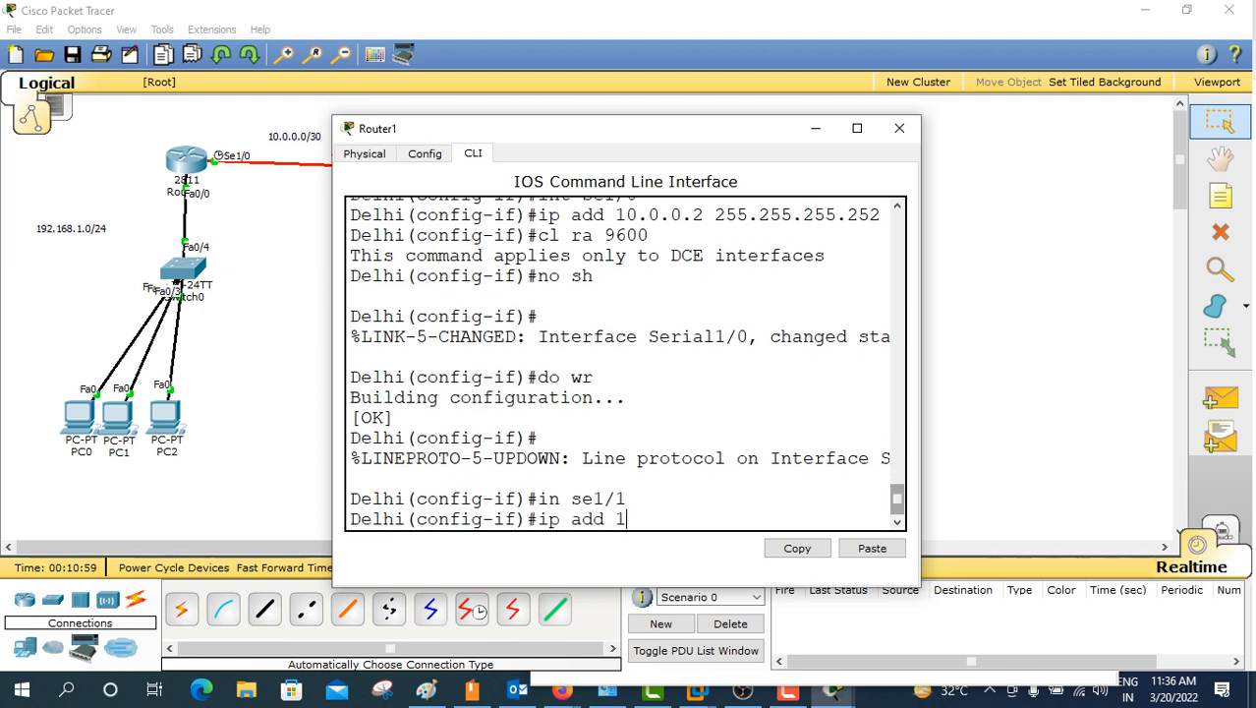
pyautogui.write('1.0.0.1 255.255.255.252')
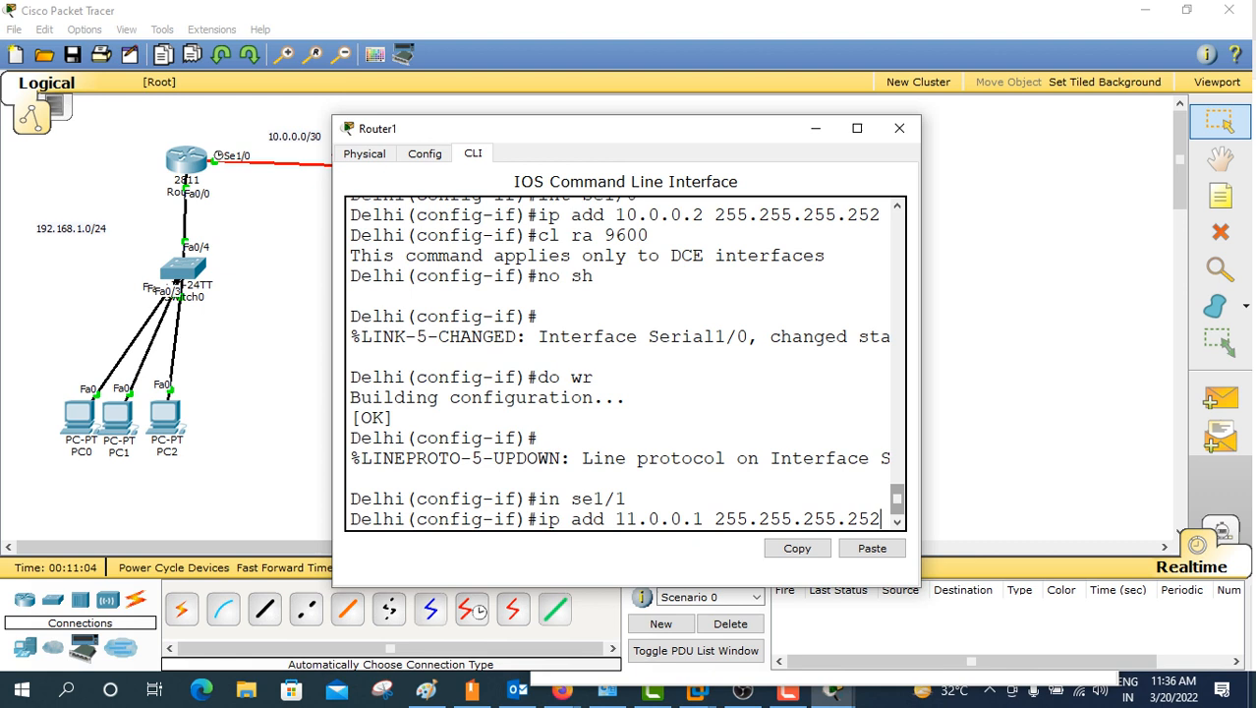
pyautogui.press('Return')
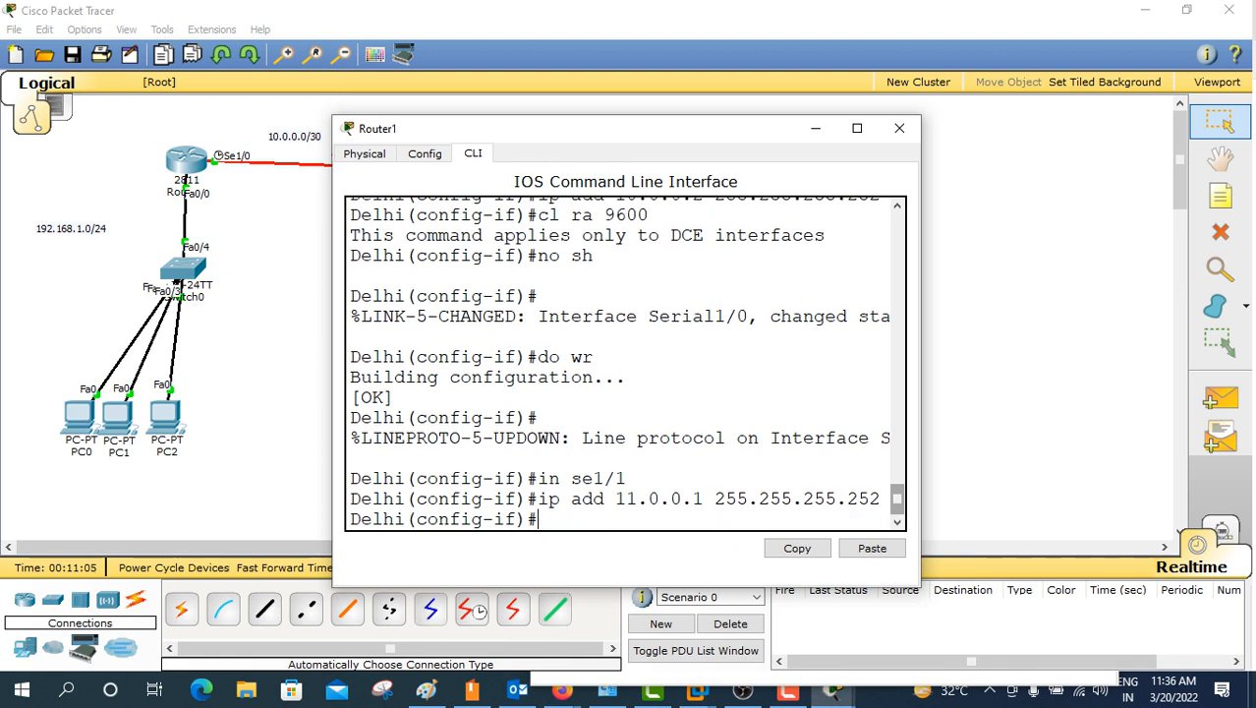
# Step: Set a clock rate of 9600 on Router1's se1/1 interface and move its window clear of the serial links
pyautogui.write('cl ra 9600')
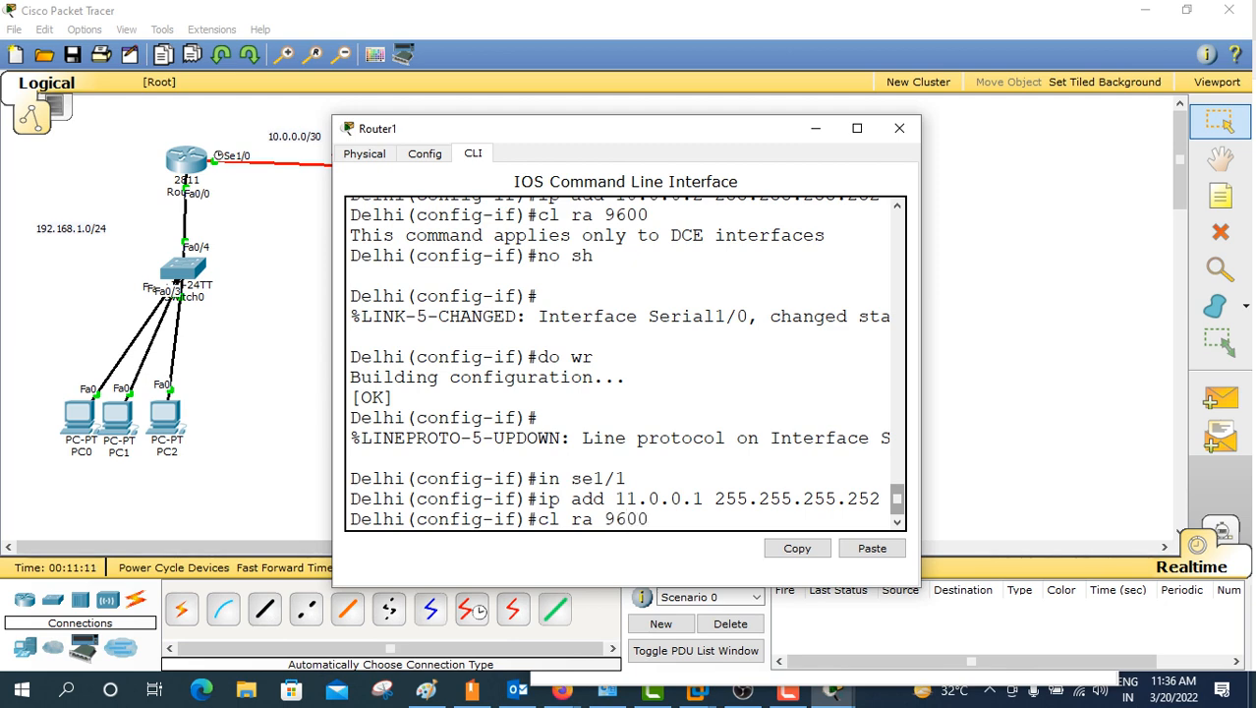
pyautogui.press('Return')
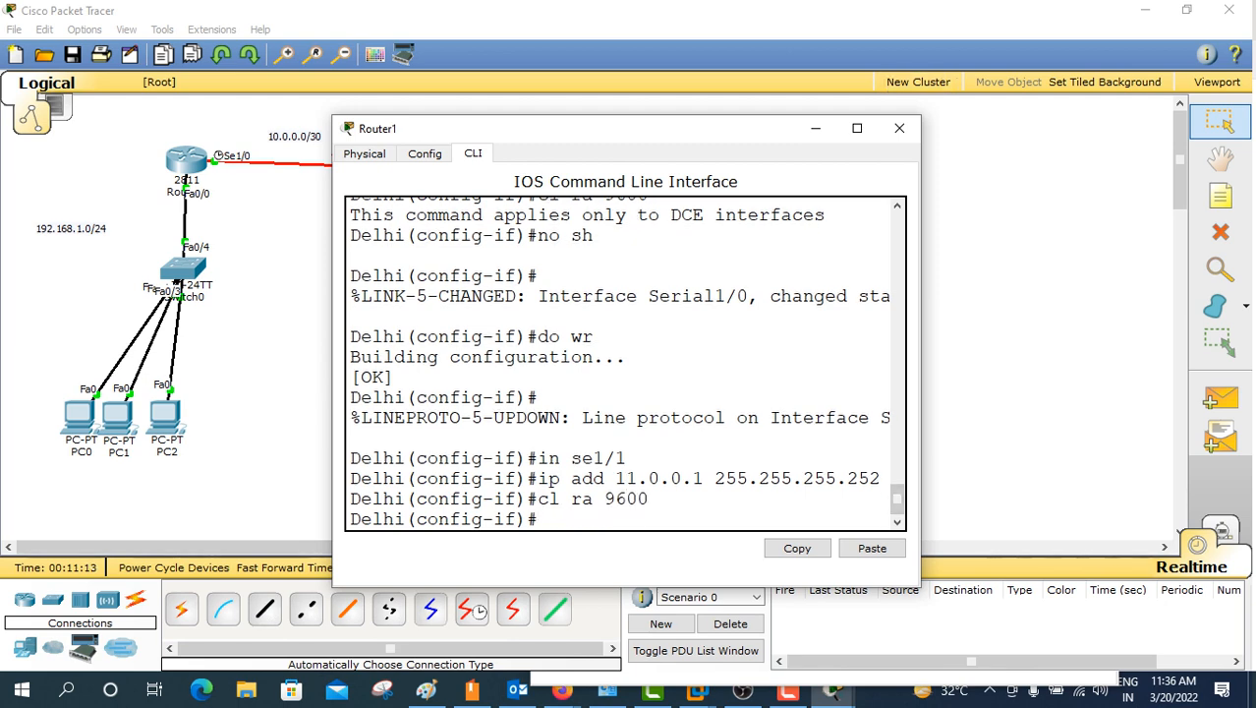
pyautogui.moveTo(629, 129); pyautogui.dragTo(789, 228)
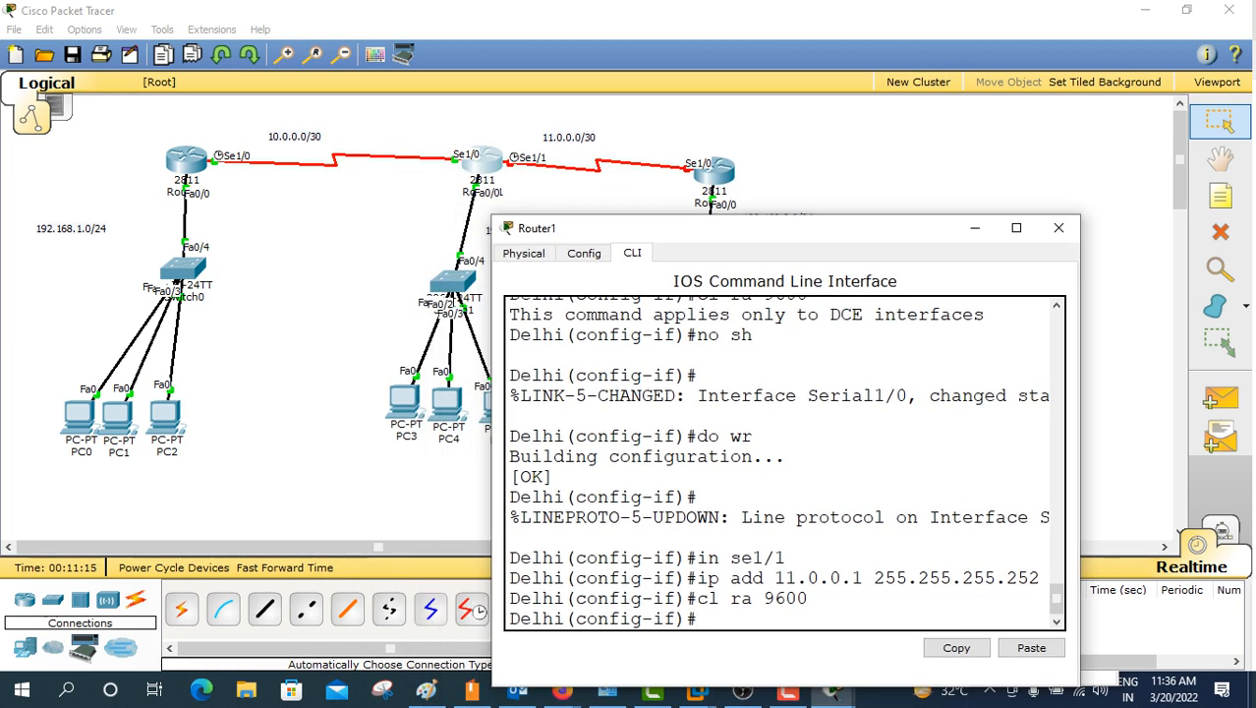
# Step: Enable Router1's se1/1 interface, save the running configuration and close the router's window
pyautogui.write('no sh')
pyautogui.press('Return')
pyautogui.press('Return')
pyautogui.press('Return')
pyautogui.write('do wr')
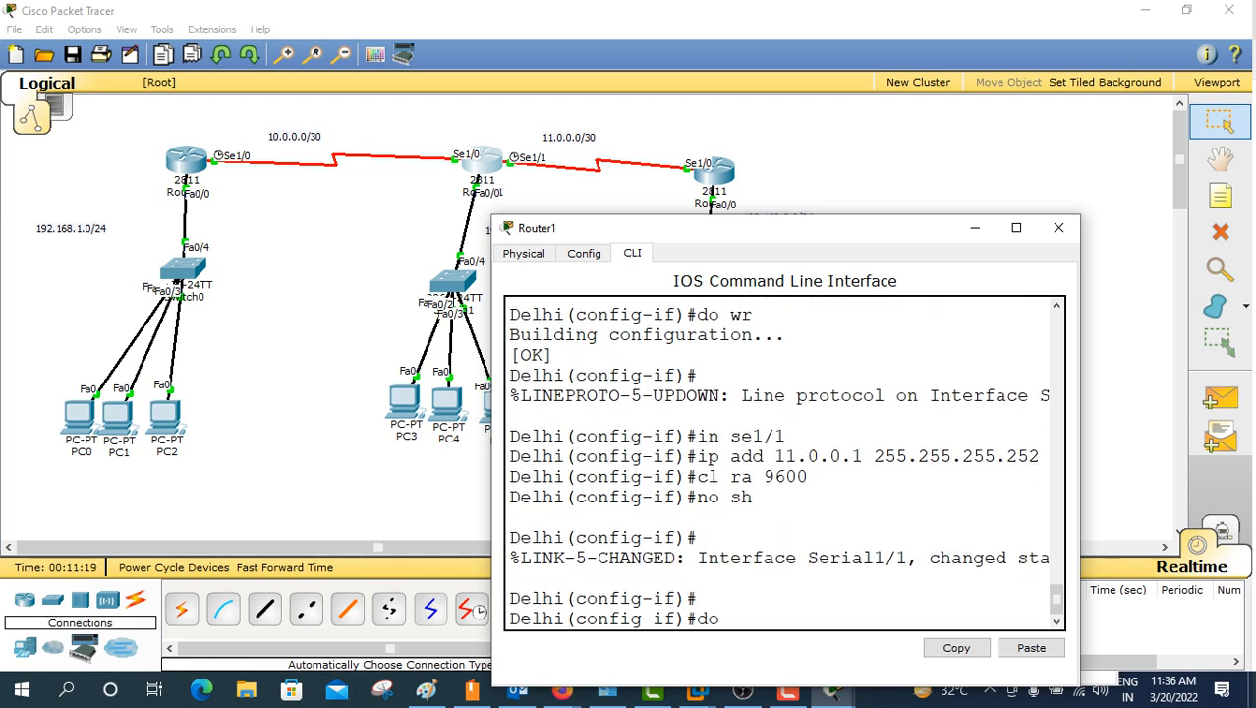
pyautogui.press('Return')
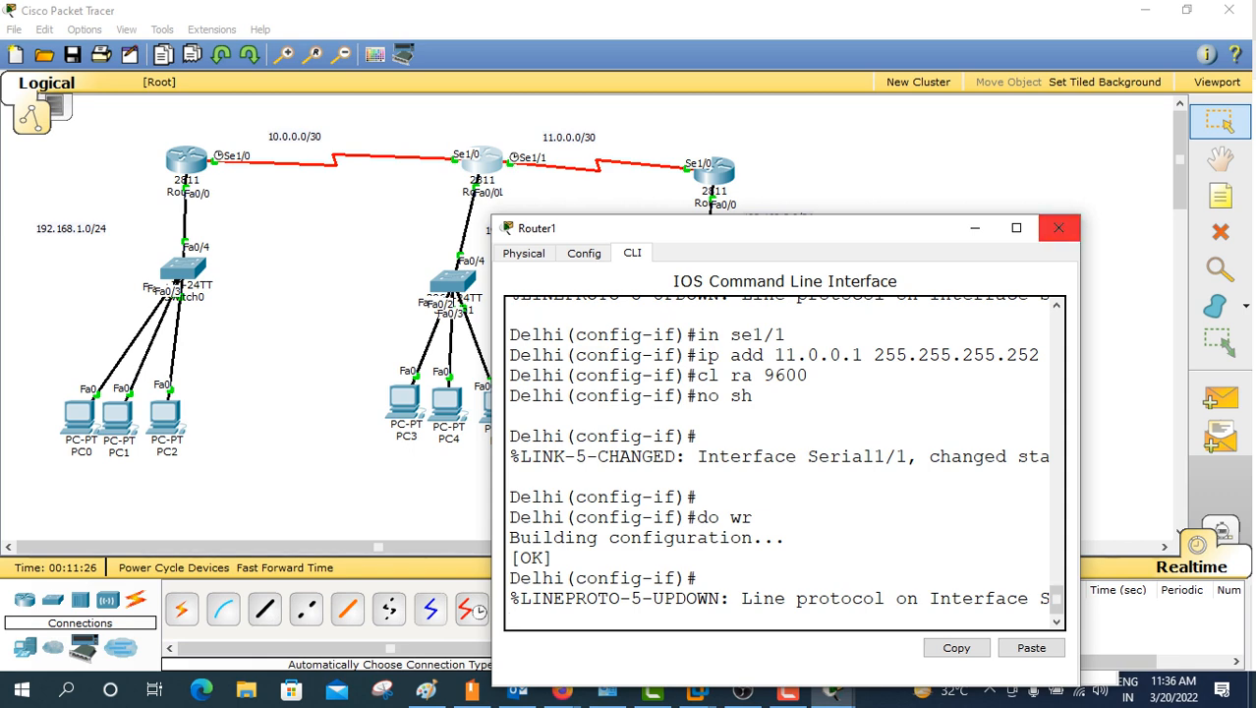
pyautogui.click(1059, 228)
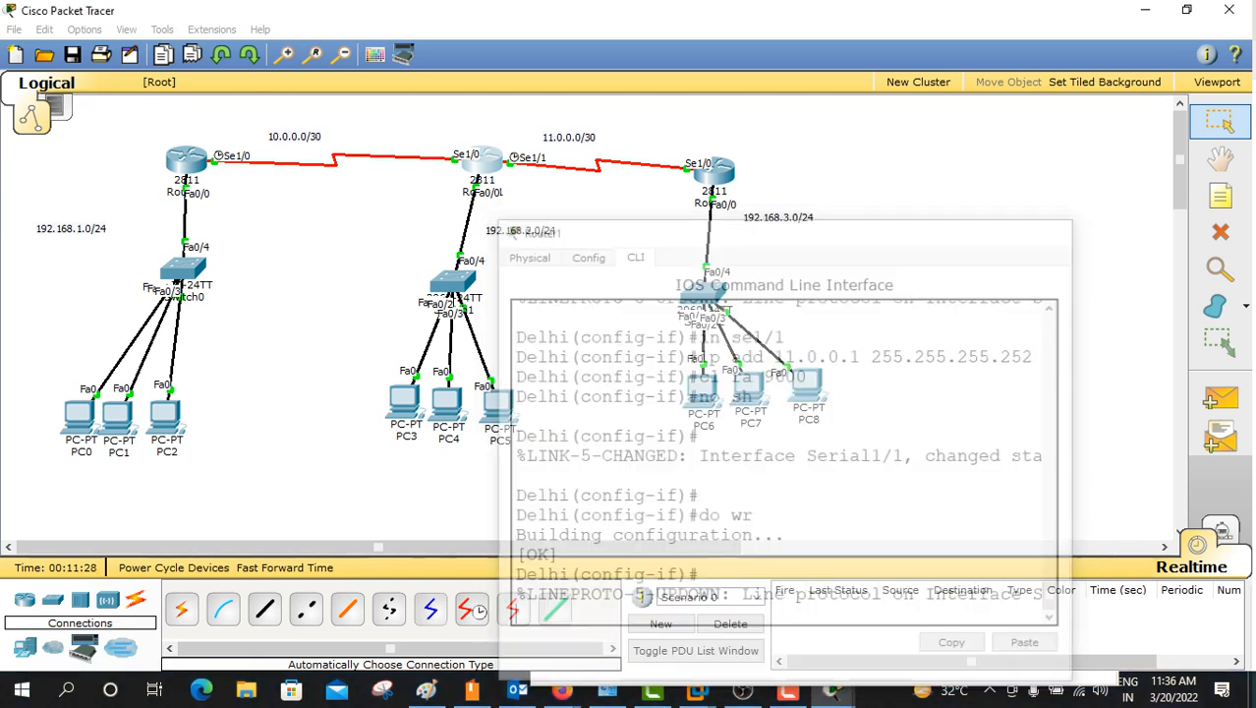
# Step: Spread PC6, PC7 and PC8 out evenly in a row beneath the third switch
pyautogui.moveTo(702, 391); pyautogui.dragTo(615, 395)
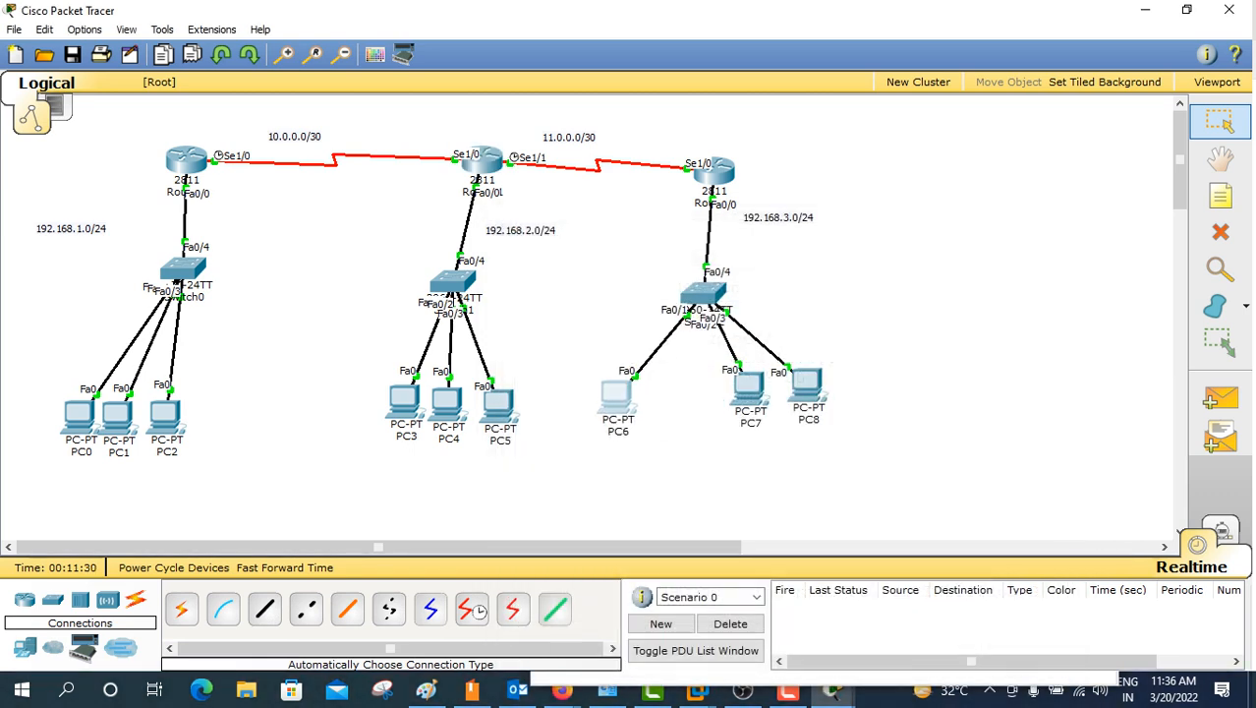
pyautogui.moveTo(749, 385); pyautogui.dragTo(691, 393)
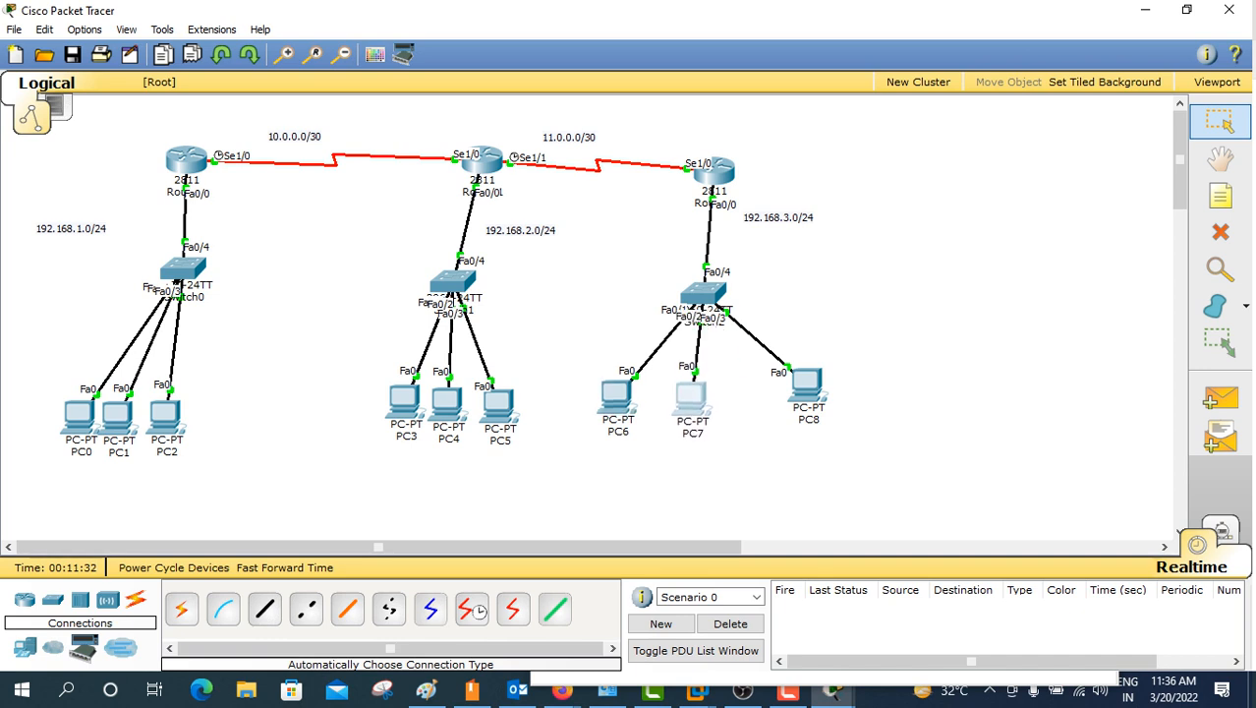
pyautogui.moveTo(806, 386); pyautogui.dragTo(774, 395)
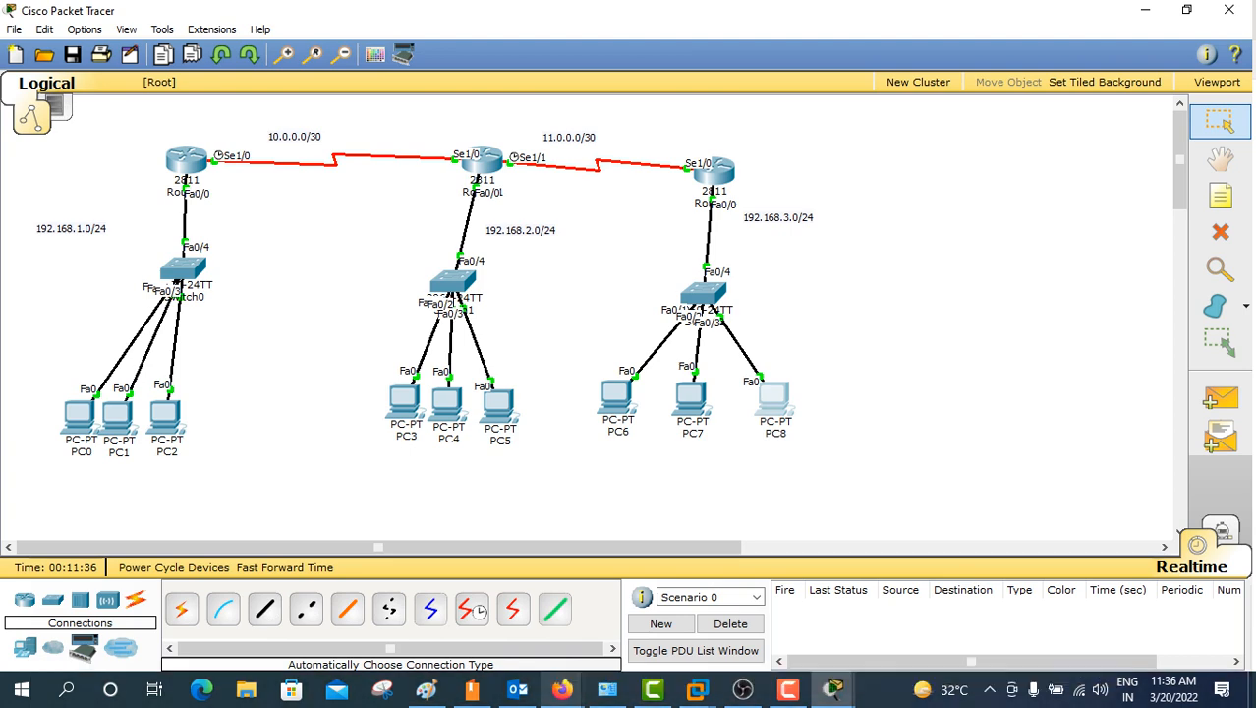
# Step: Switch to the Paint sketch, circle router R1 and handwrite the heading "R = D.C.R" beside its network
pyautogui.click(426, 690)
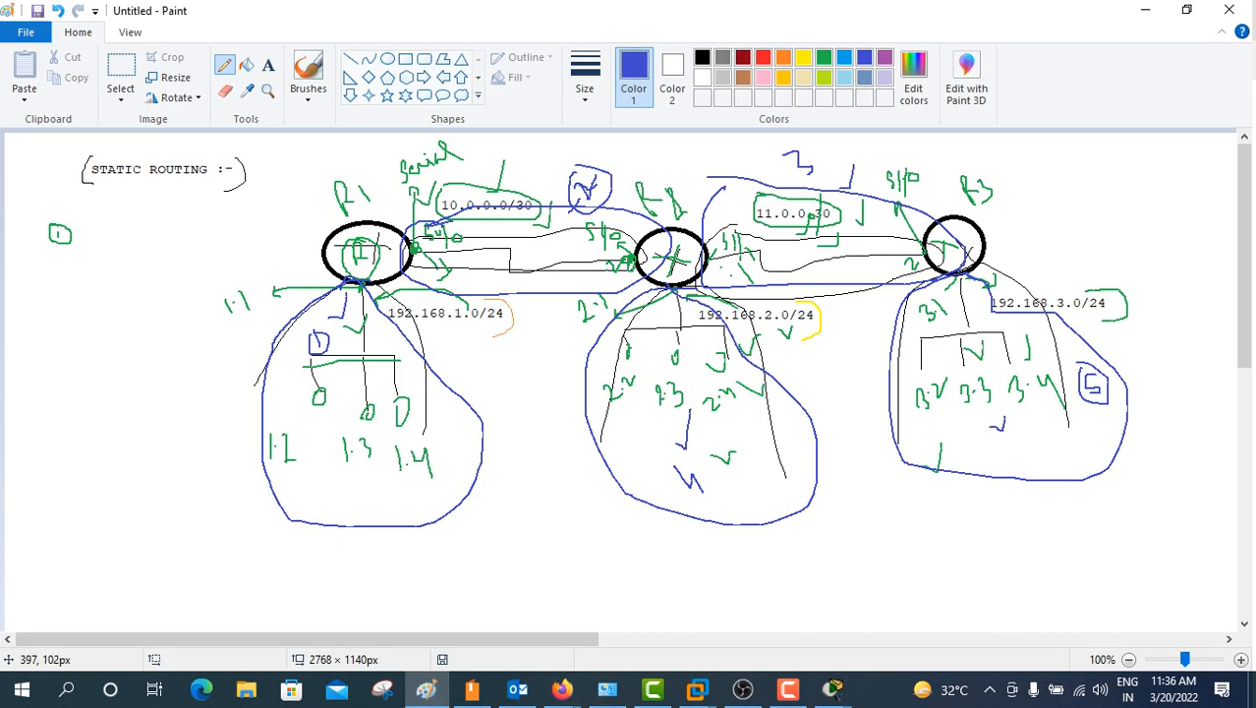
pyautogui.moveTo(362, 209)
pyautogui.mouseDown()
pyautogui.moveTo(301, 248)
pyautogui.moveTo(374, 313)
pyautogui.moveTo(430, 242)
pyautogui.moveTo(329, 214)
pyautogui.mouseUp()
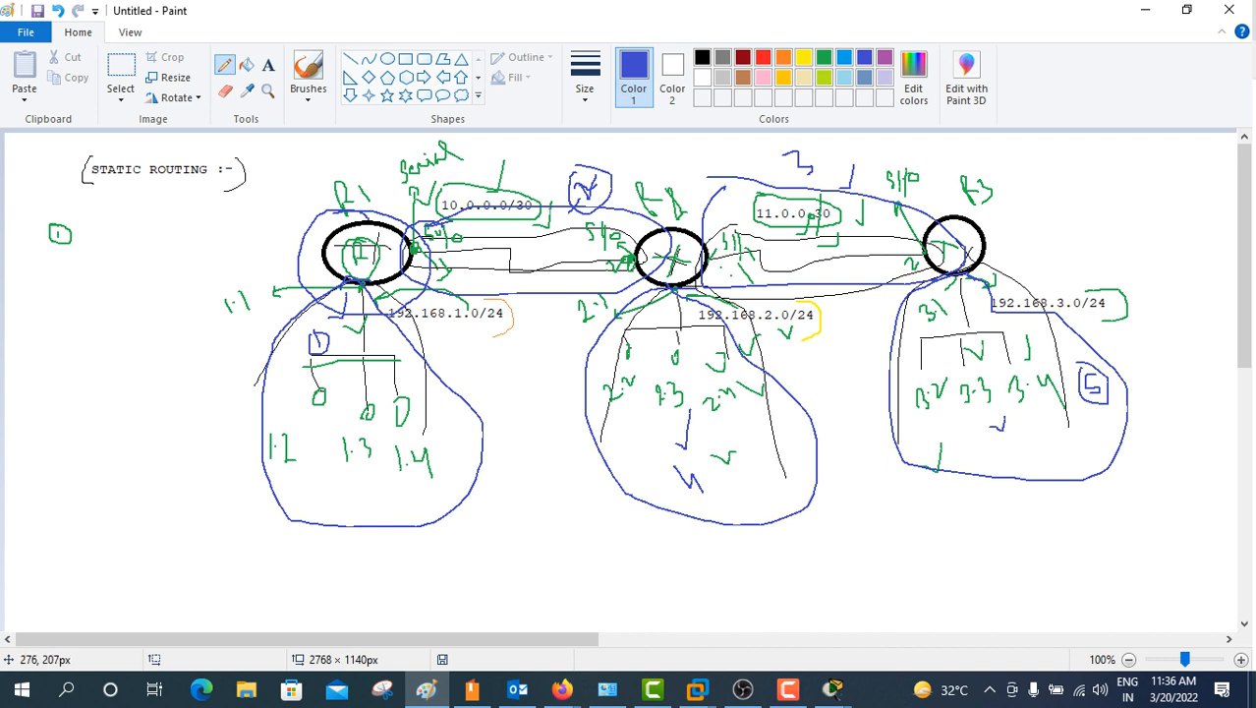
pyautogui.moveTo(20, 375)
pyautogui.mouseDown()
pyautogui.moveTo(20, 406)
pyautogui.moveTo(33, 369)
pyautogui.moveTo(32, 400)
pyautogui.moveTo(102, 402)
pyautogui.moveTo(135, 381)
pyautogui.mouseUp()
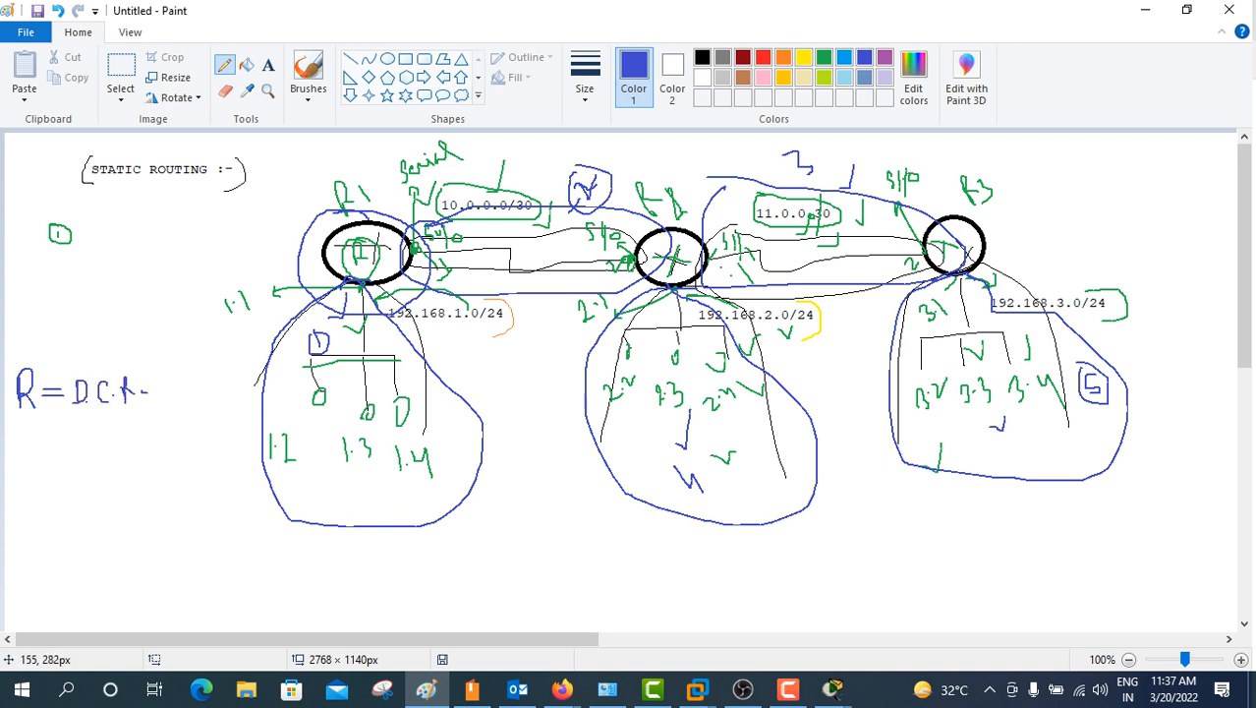
# Step: Write 10 and 2.0/2 beneath the R1 heading, then circle those entries and the 192.168.1.0 label
pyautogui.moveTo(25, 441); pyautogui.dragTo(25, 465)
pyautogui.moveTo(28, 476)
pyautogui.mouseDown()
pyautogui.moveTo(32, 502)
pyautogui.moveTo(63, 503)
pyautogui.mouseUp()
pyautogui.moveTo(69, 482); pyautogui.dragTo(76, 501)
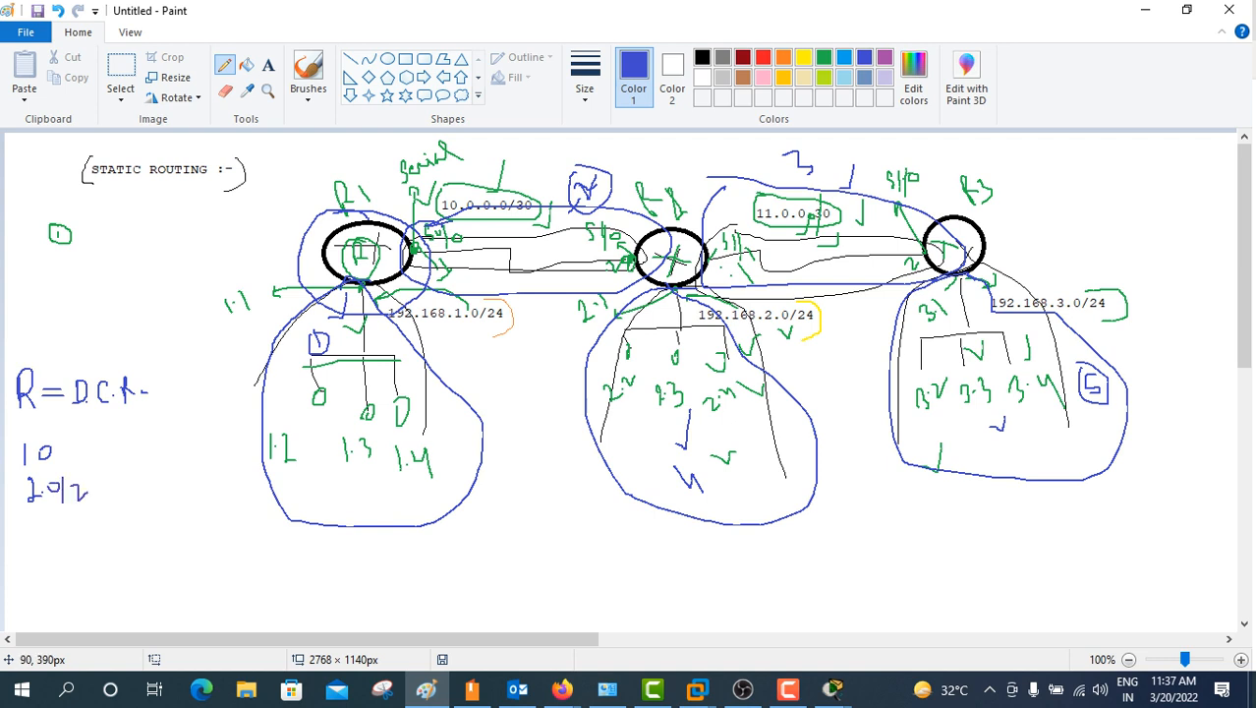
pyautogui.moveTo(385, 306)
pyautogui.mouseDown()
pyautogui.moveTo(422, 334)
pyautogui.moveTo(460, 316)
pyautogui.moveTo(398, 304)
pyautogui.mouseUp()
pyautogui.moveTo(45, 434)
pyautogui.mouseDown()
pyautogui.moveTo(124, 501)
pyautogui.moveTo(10, 486)
pyautogui.moveTo(68, 433)
pyautogui.mouseUp()
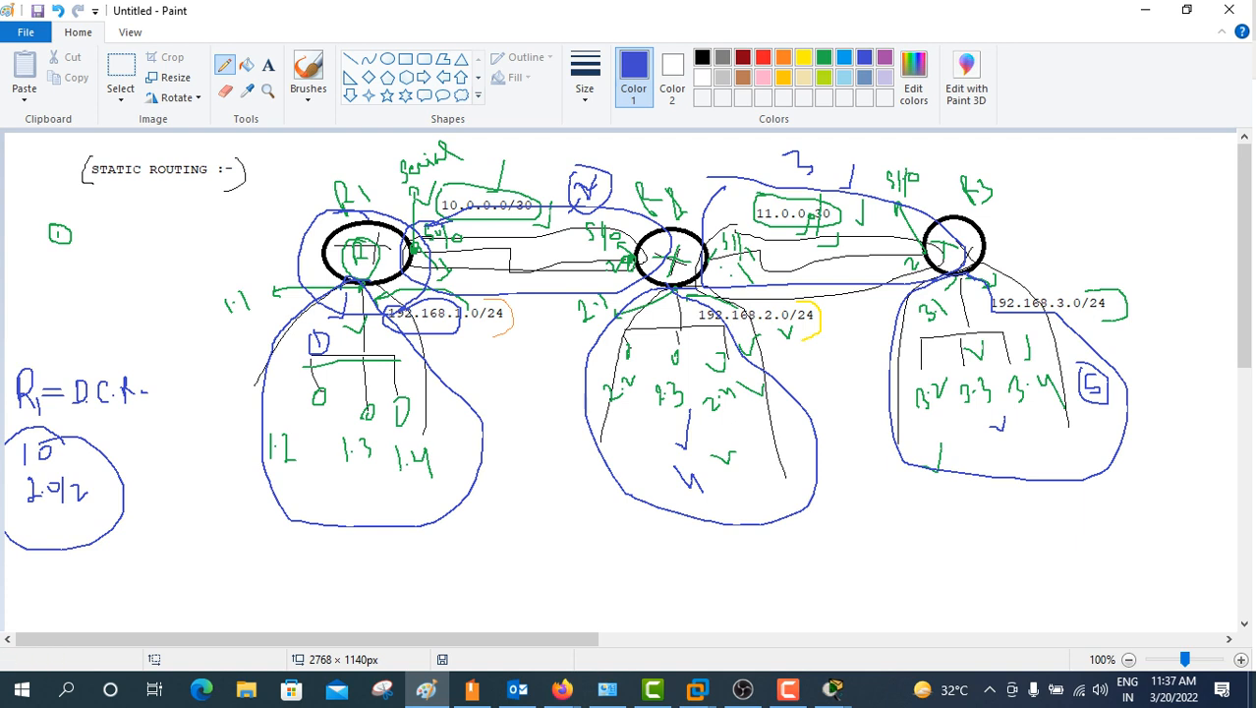
# Step: Handwrite "R1 = R.C.N" below the circled entries, with an arrow leading to the networks 11, 2.0 and 3.0
pyautogui.moveTo(16, 582)
pyautogui.mouseDown()
pyautogui.moveTo(15, 610)
pyautogui.moveTo(40, 597)
pyautogui.moveTo(81, 605)
pyautogui.moveTo(87, 587)
pyautogui.moveTo(121, 581)
pyautogui.moveTo(157, 535)
pyautogui.mouseUp()
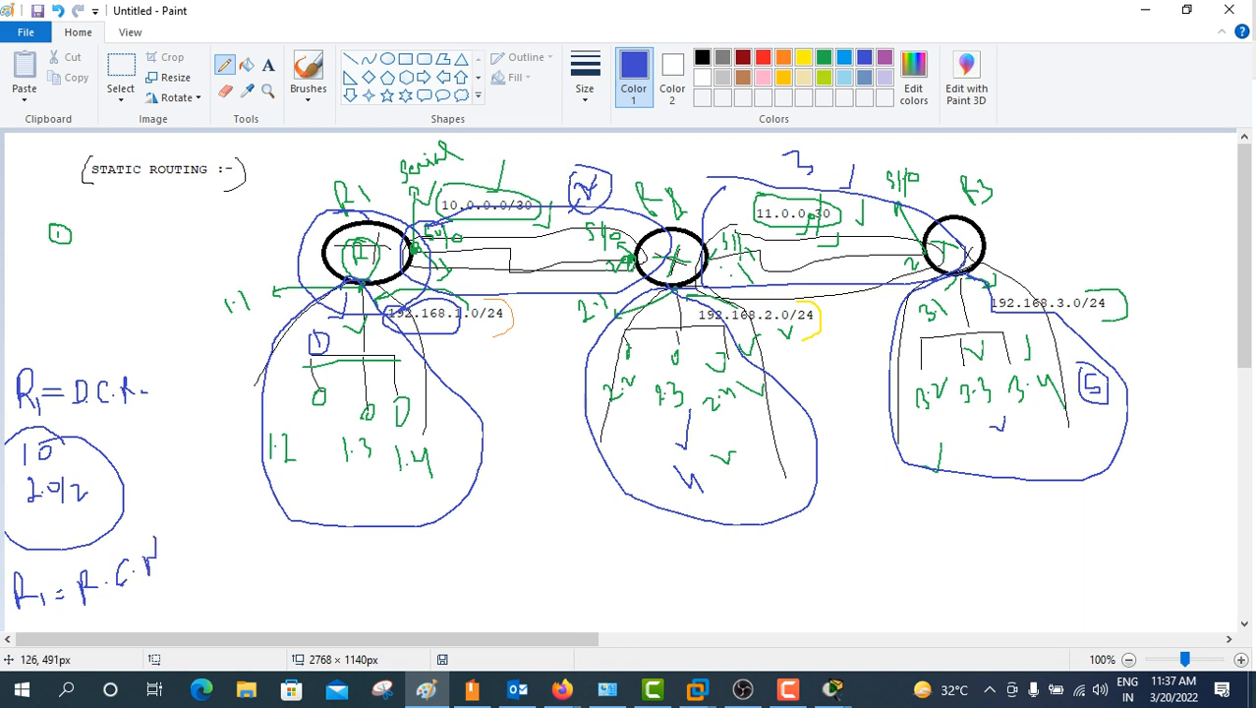
pyautogui.moveTo(126, 582); pyautogui.dragTo(206, 577)
pyautogui.moveTo(173, 588)
pyautogui.mouseDown()
pyautogui.moveTo(199, 588)
pyautogui.moveTo(195, 605)
pyautogui.moveTo(262, 607)
pyautogui.moveTo(279, 621)
pyautogui.mouseUp()
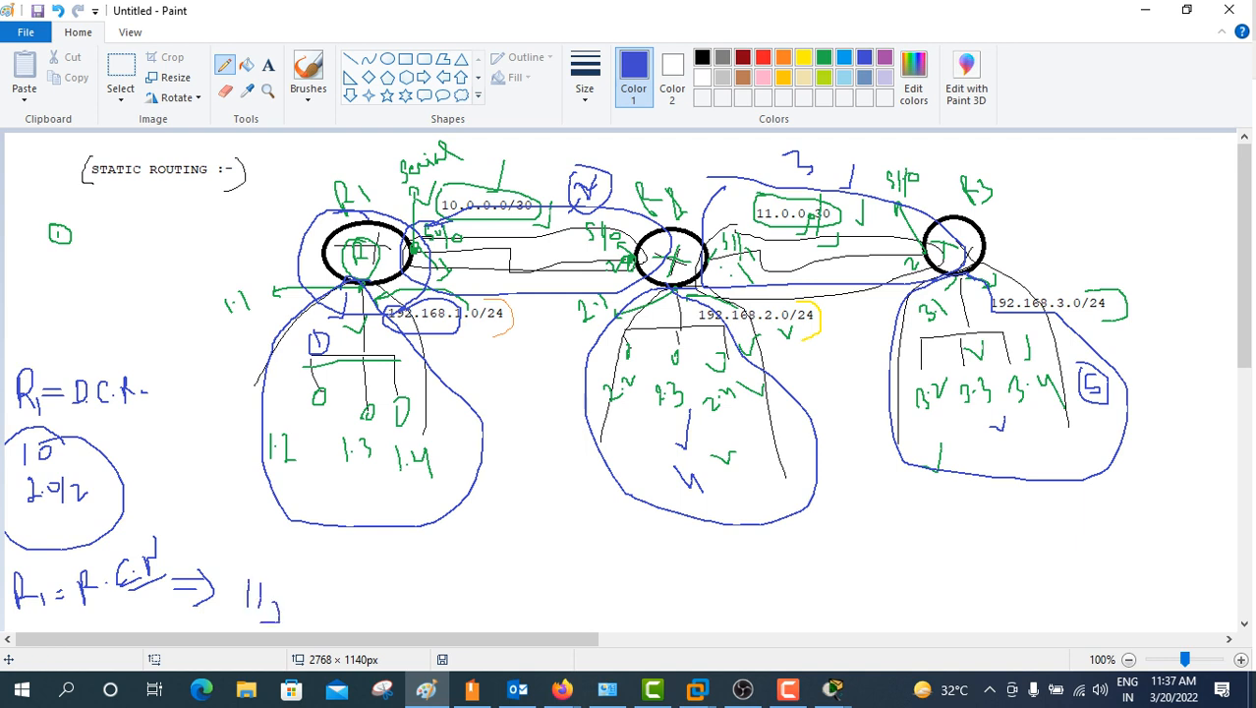
pyautogui.moveTo(300, 589)
pyautogui.mouseDown()
pyautogui.moveTo(303, 611)
pyautogui.moveTo(320, 610)
pyautogui.mouseUp()
pyautogui.moveTo(332, 594)
pyautogui.mouseDown()
pyautogui.moveTo(352, 594)
pyautogui.moveTo(379, 625)
pyautogui.moveTo(458, 582)
pyautogui.mouseUp()
# Step: Draw arrows from the listed 11, 2.0 and 3.0 entries to their matching networks in the sketch
pyautogui.moveTo(267, 567)
pyautogui.mouseDown()
pyautogui.moveTo(369, 557)
pyautogui.moveTo(488, 475)
pyautogui.moveTo(725, 222)
pyautogui.mouseUp()
pyautogui.moveTo(720, 235); pyautogui.dragTo(712, 215)
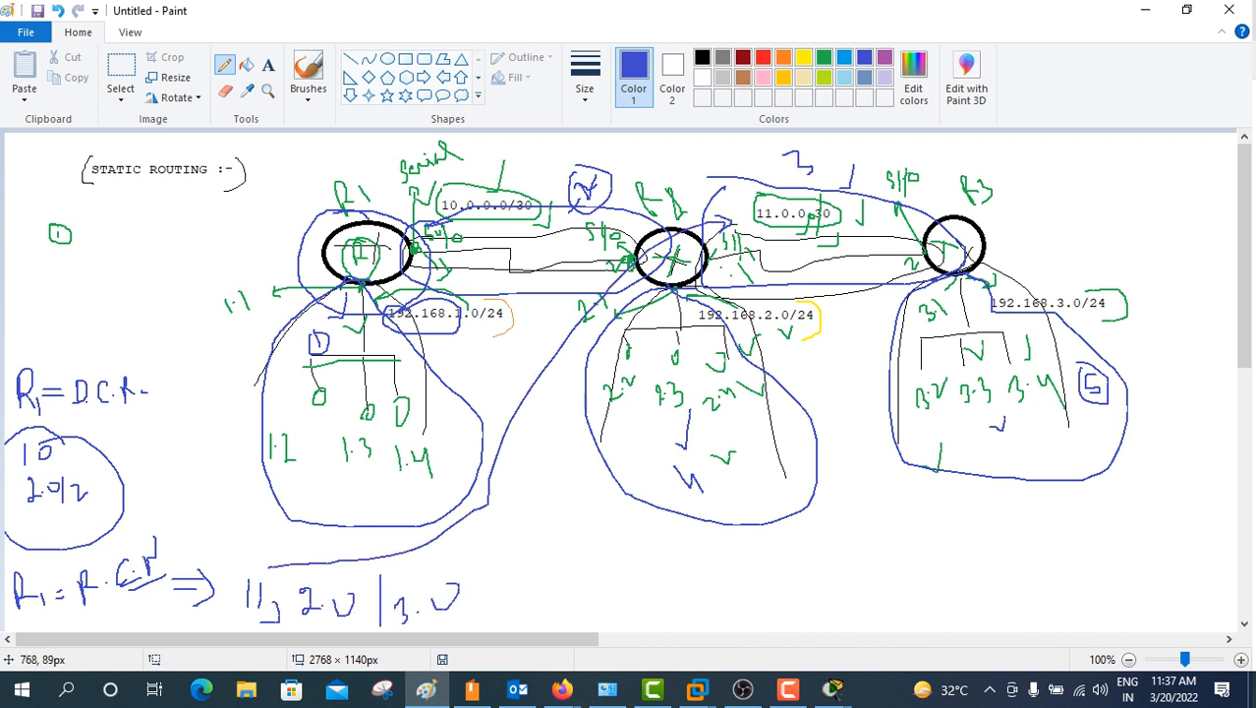
pyautogui.moveTo(349, 579)
pyautogui.mouseDown()
pyautogui.moveTo(659, 456)
pyautogui.moveTo(670, 414)
pyautogui.moveTo(671, 438)
pyautogui.mouseUp()
pyautogui.moveTo(637, 433); pyautogui.dragTo(671, 423)
pyautogui.moveTo(487, 564); pyautogui.dragTo(946, 499)
pyautogui.moveTo(906, 482); pyautogui.dragTo(926, 485)
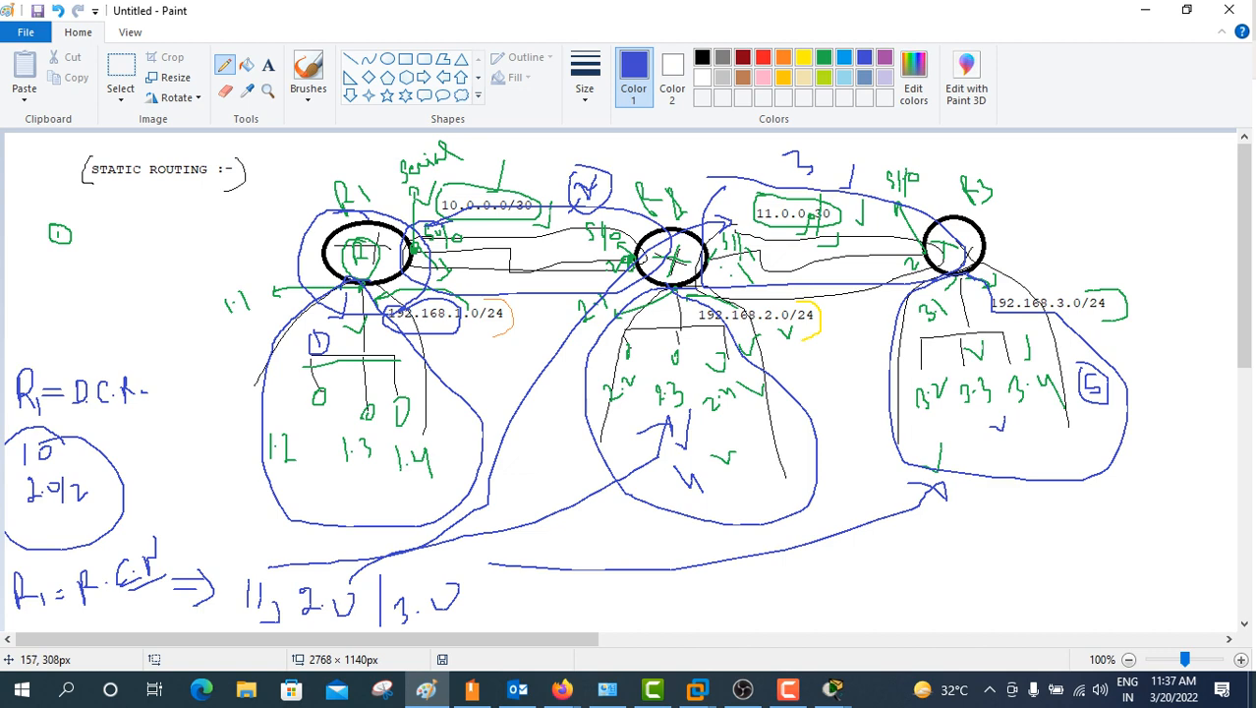
# Step: Switch to Cisco Packet Tracer and leave interface configuration for global configuration mode in Router0's command line
pyautogui.hotkey('alt', 'Tab')
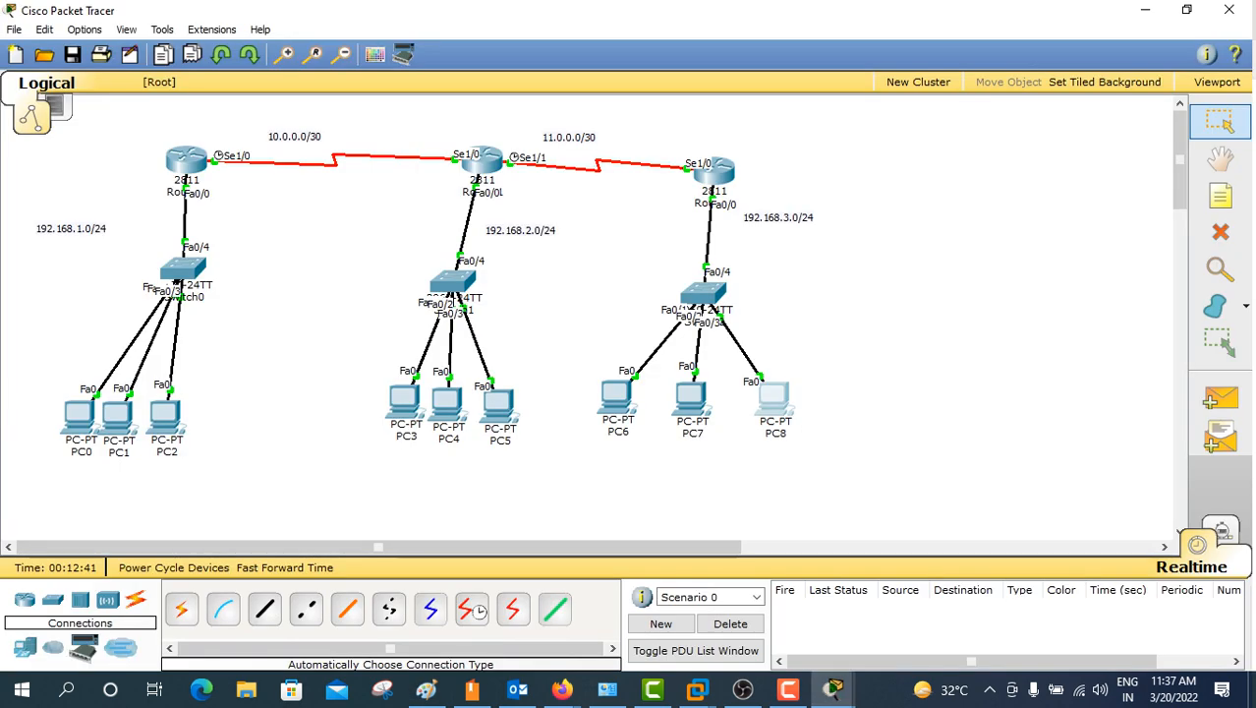
pyautogui.click(185, 162)
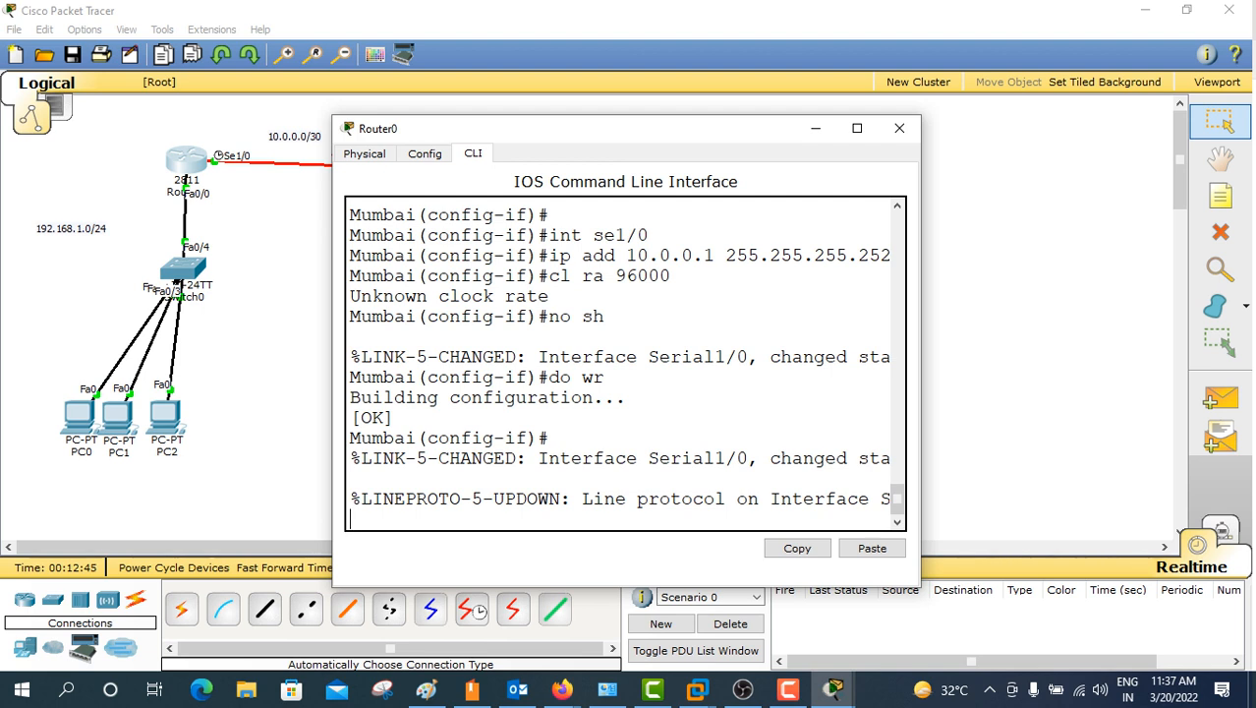
pyautogui.press('Return')
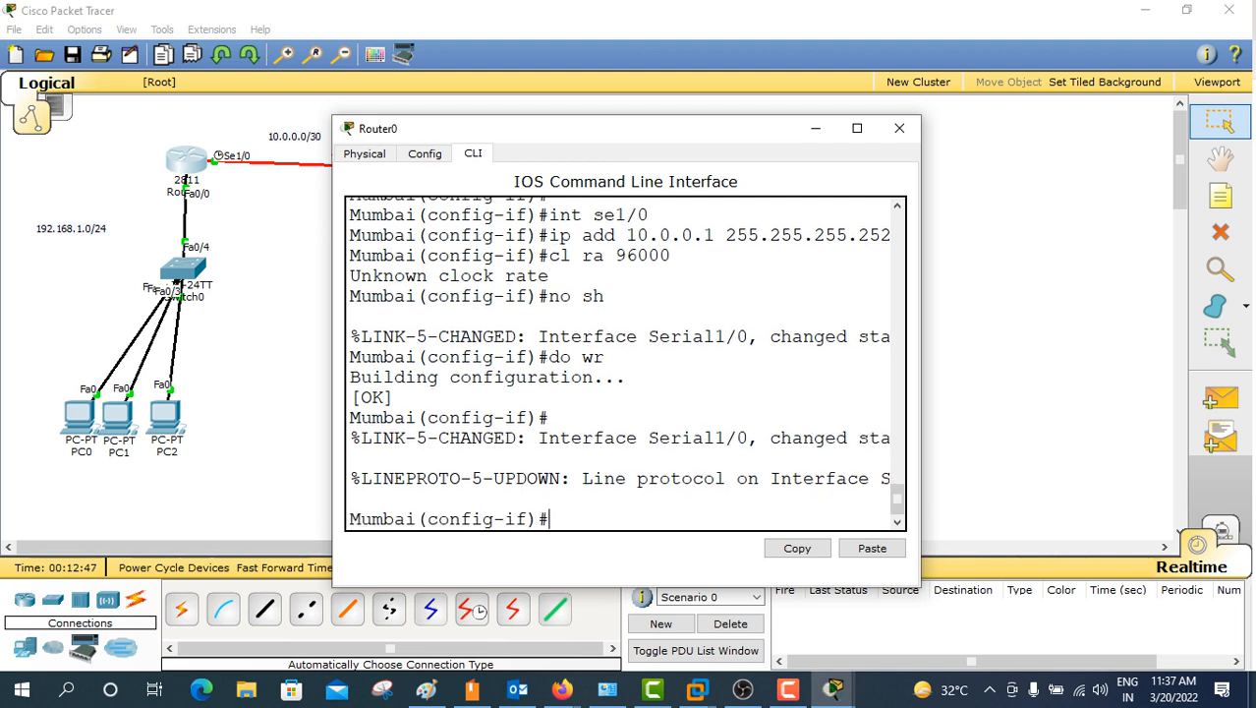
pyautogui.write('exit')
pyautogui.press('Return')
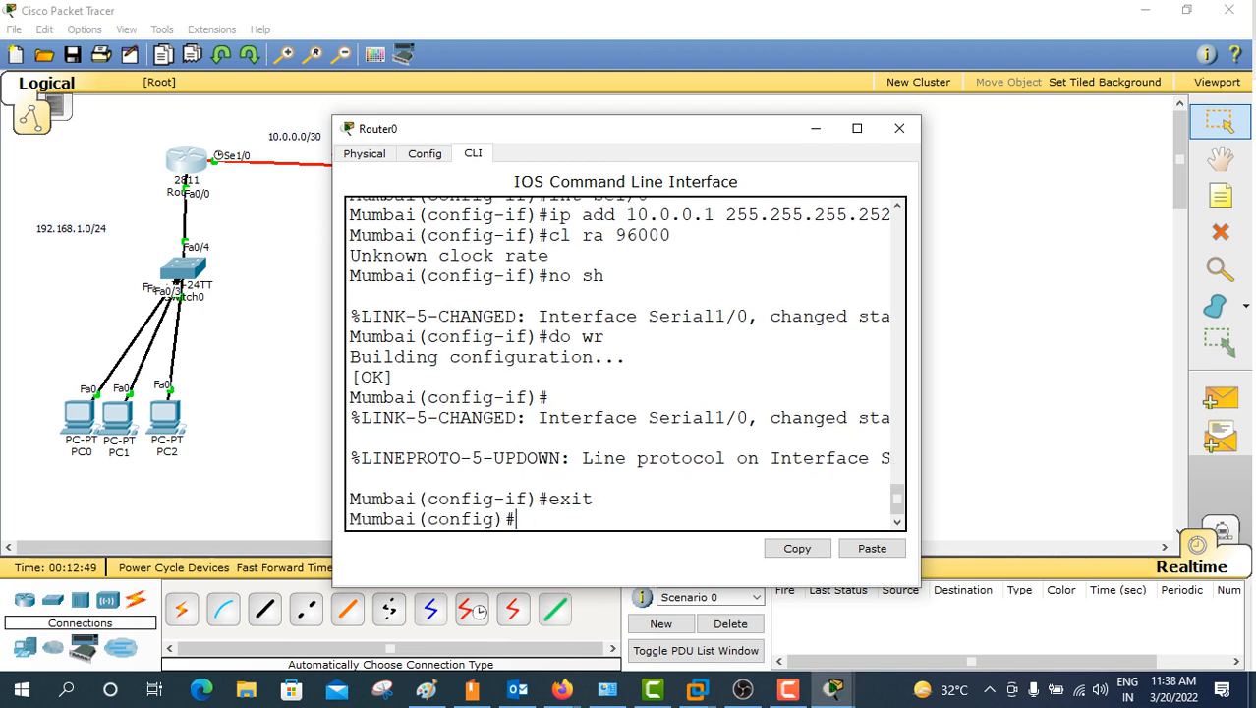
pyautogui.press('Return')
pyautogui.press('Return')
pyautogui.write('ip rout')
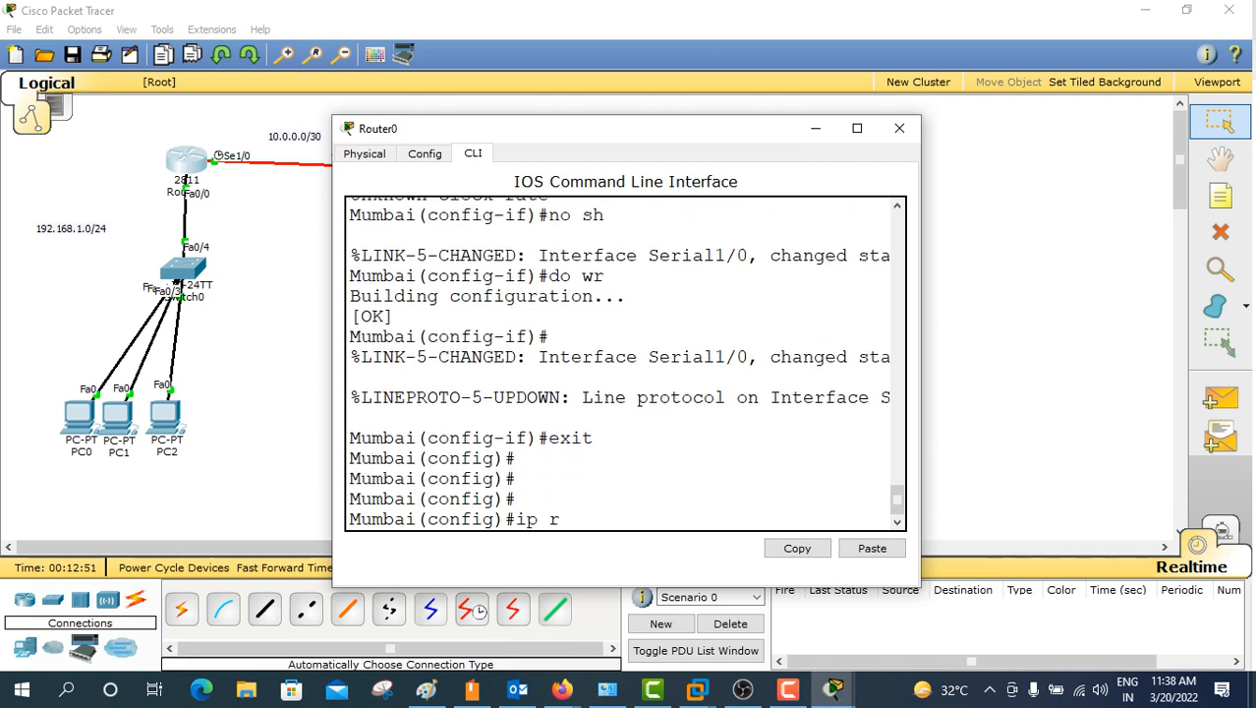
pyautogui.press('Tab')
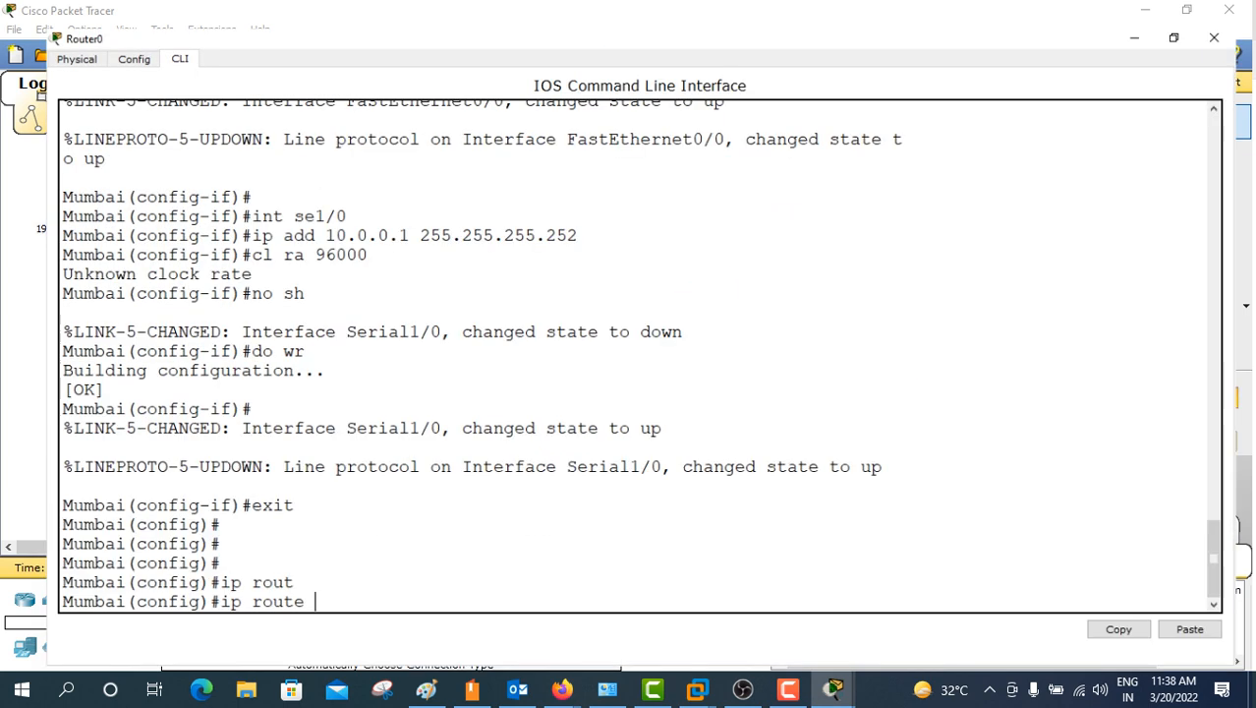
pyautogui.click(857, 128)
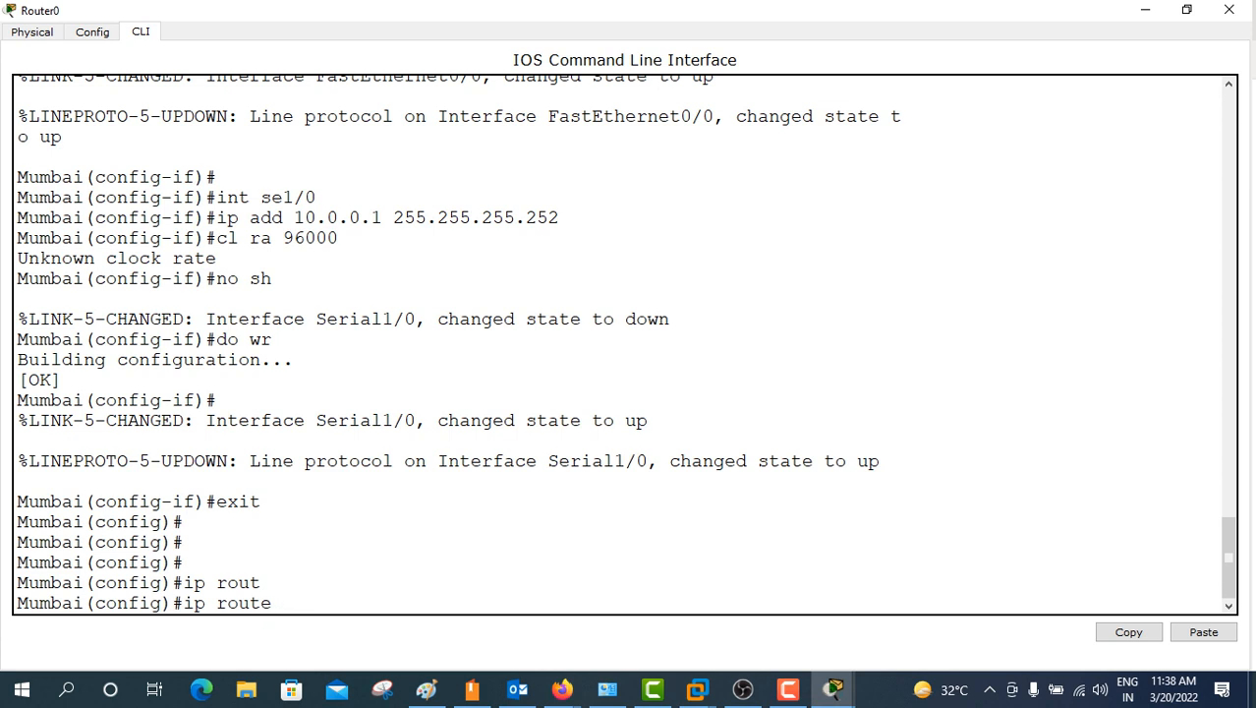
pyautogui.write('192.168.2.0 ?')
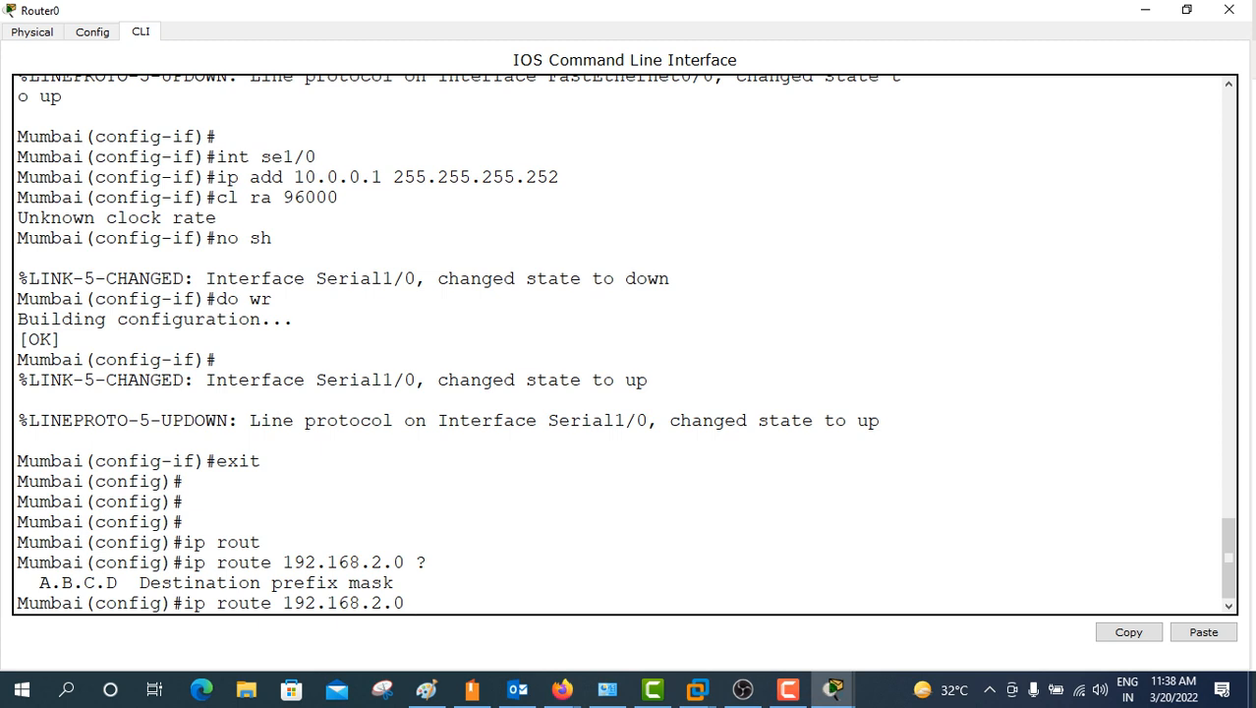
pyautogui.press('BackSpace')
pyautogui.press('BackSpace')
pyautogui.press('BackSpace')
pyautogui.press('BackSpace')
pyautogui.press('BackSpace')
pyautogui.press('BackSpace')
pyautogui.press('BackSpace')
pyautogui.press('BackSpace')
pyautogui.press('BackSpace')
pyautogui.press('BackSpace')
pyautogui.press('BackSpace')
pyautogui.press('BackSpace')
pyautogui.press('BackSpace')
pyautogui.press('BackSpace')
pyautogui.press('BackSpace')
pyautogui.press('BackSpace')
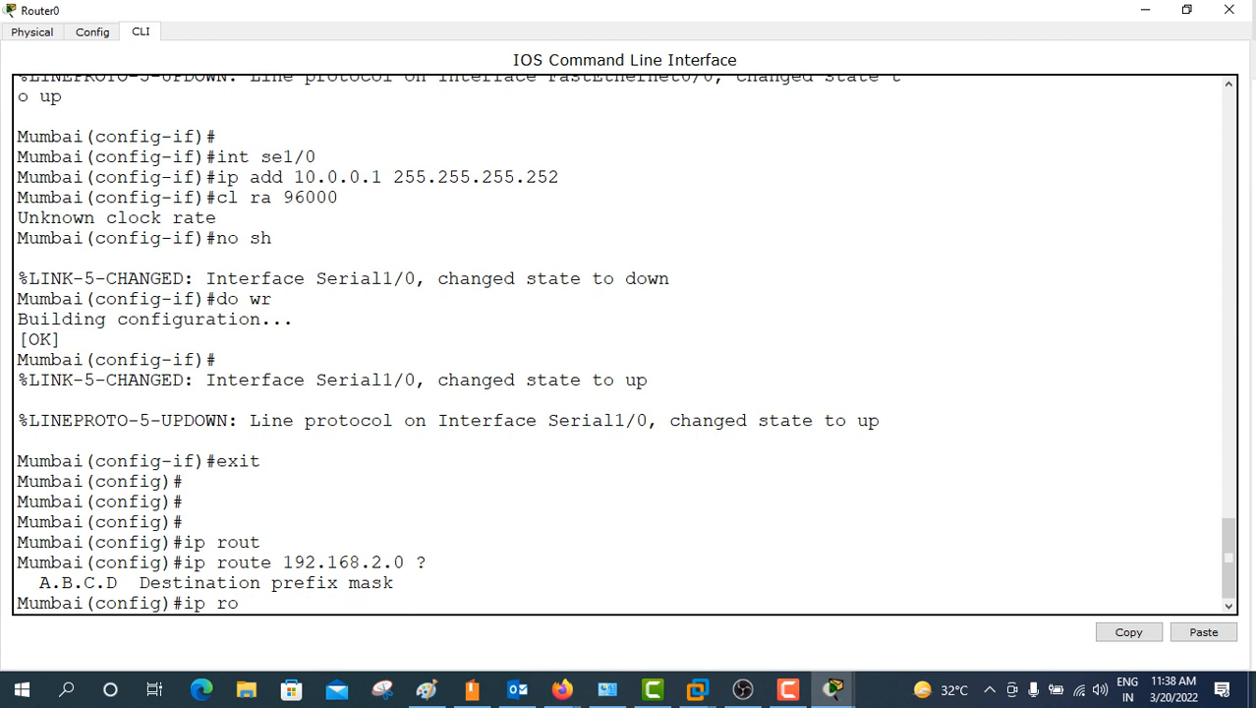
pyautogui.press('BackSpace')
pyautogui.press('BackSpace')
# Step: Show the ip route syntax help, then enter destination 192.168.2.0 with mask 255.255.255.0 and list the next-hop options
pyautogui.write('rout')
pyautogui.press('Tab')
pyautogui.write('?')
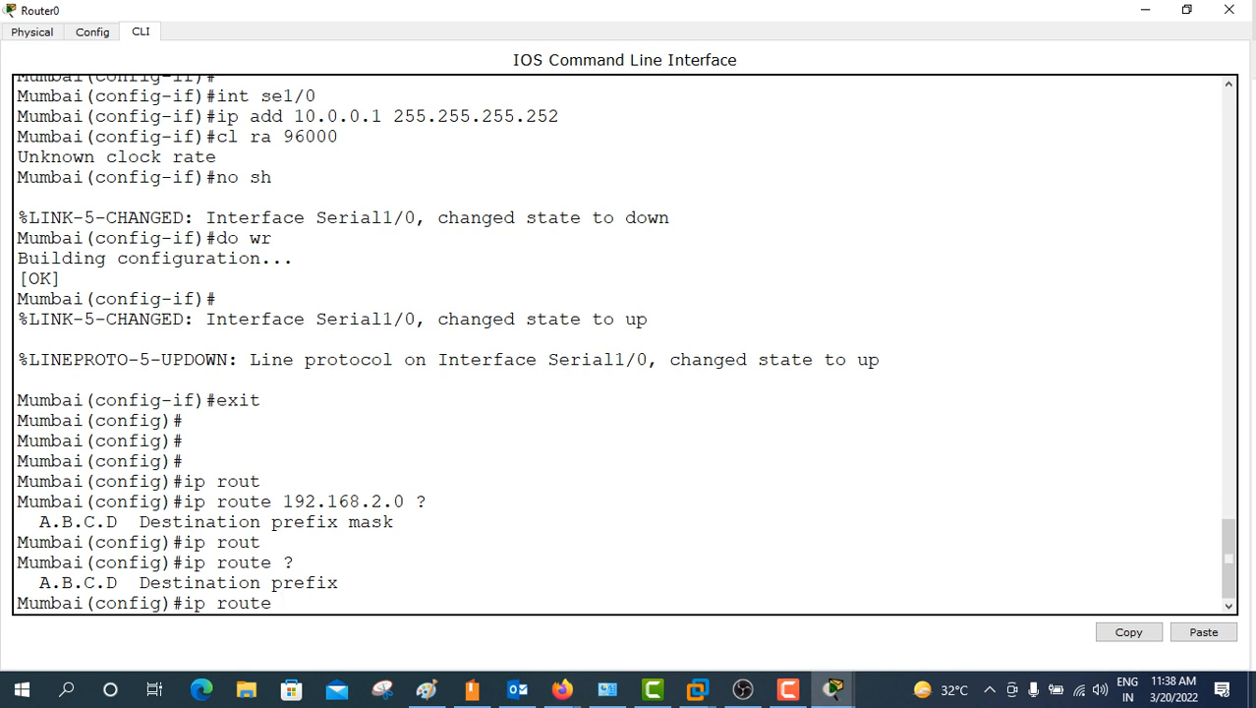
pyautogui.write('192.168.2.0')
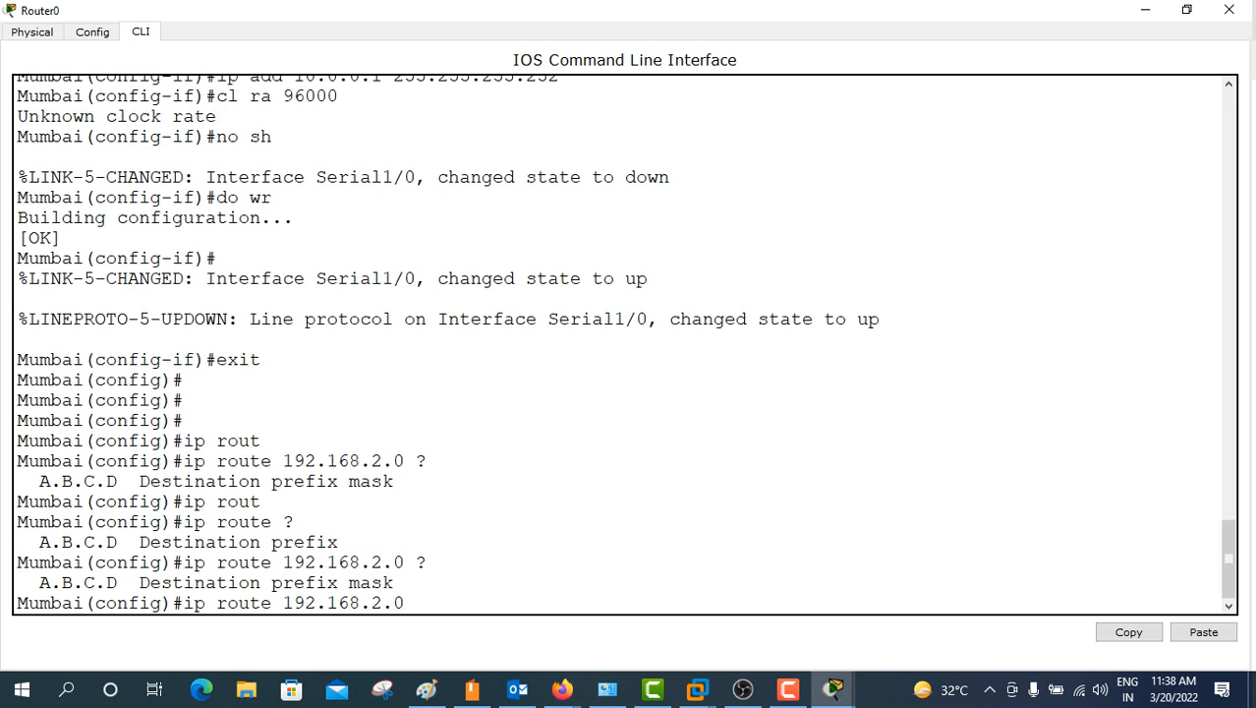
pyautogui.write(' ?255.255.255.0 ?')
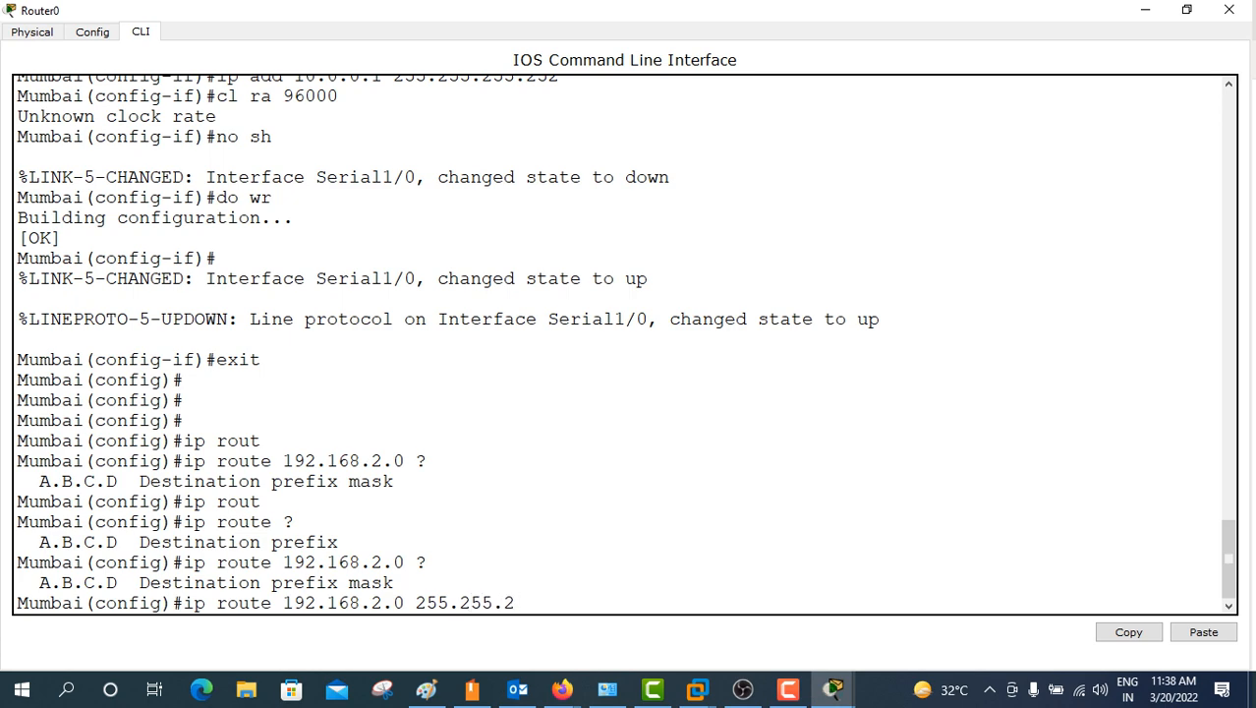
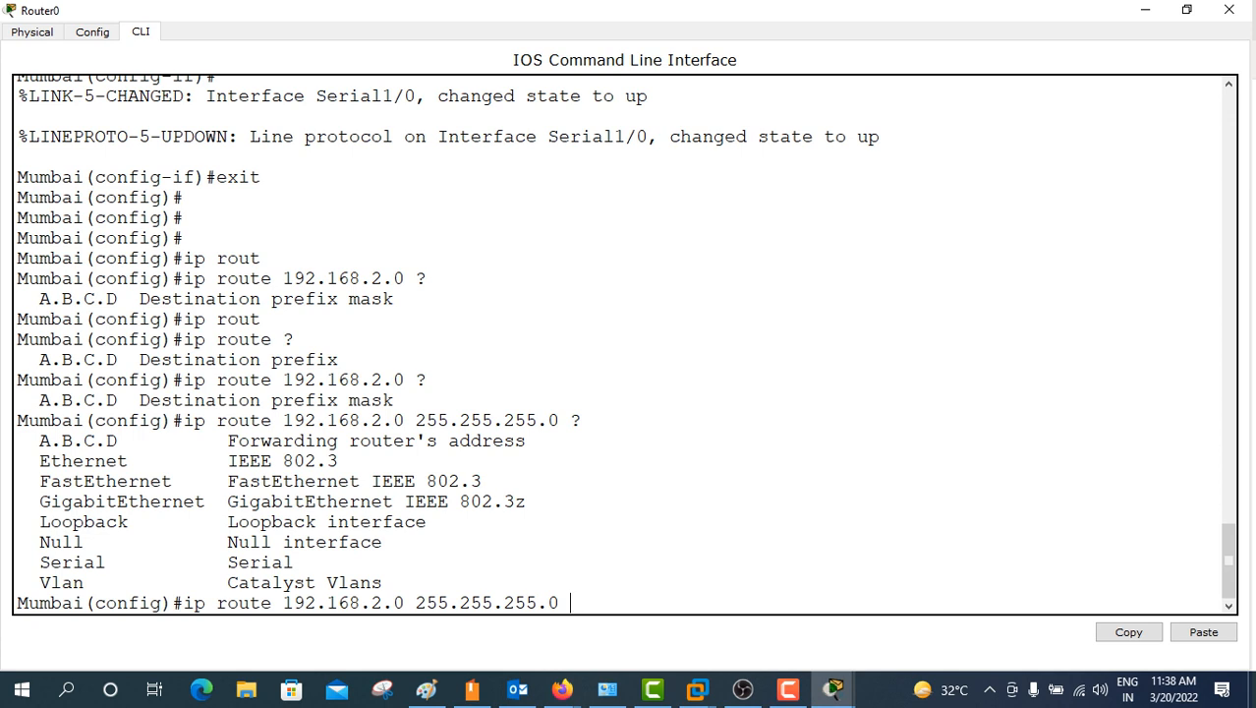
# Step: Examine the "Forwarding router's address" option and check the topology for the neighbouring router on the 10.0.0.0/30 link
pyautogui.moveTo(39, 441); pyautogui.dragTo(527, 440)
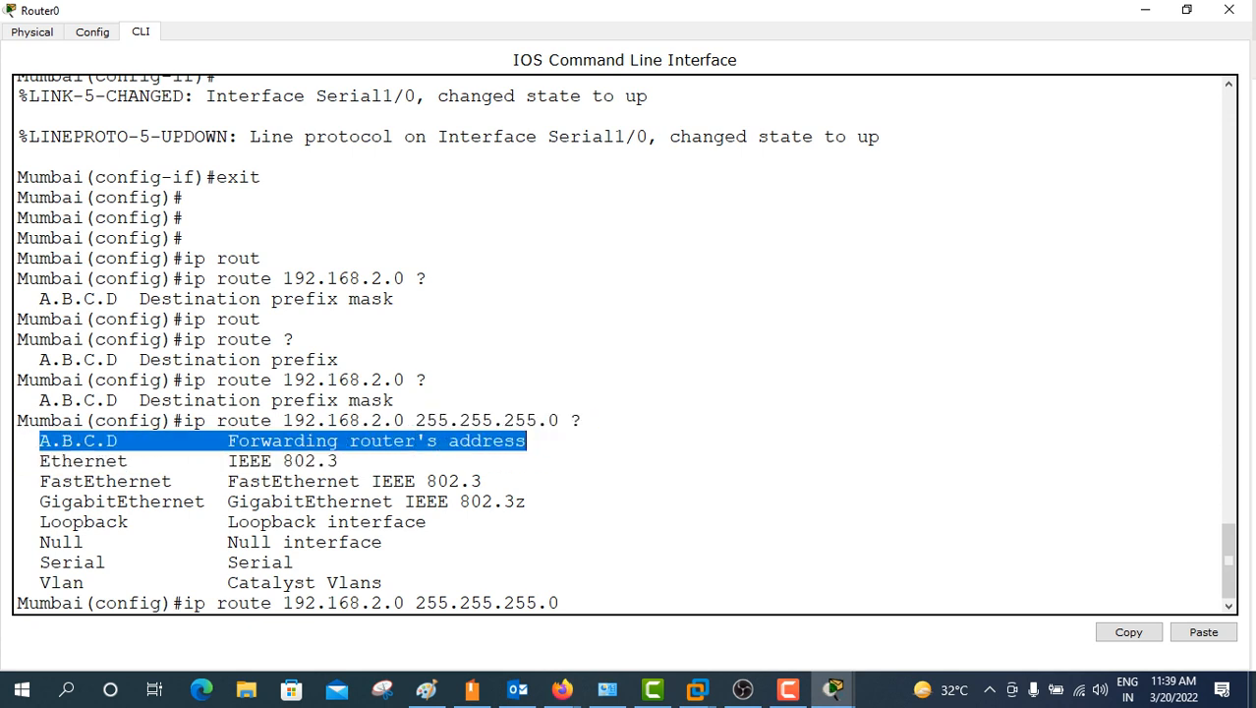
pyautogui.click(570, 603)
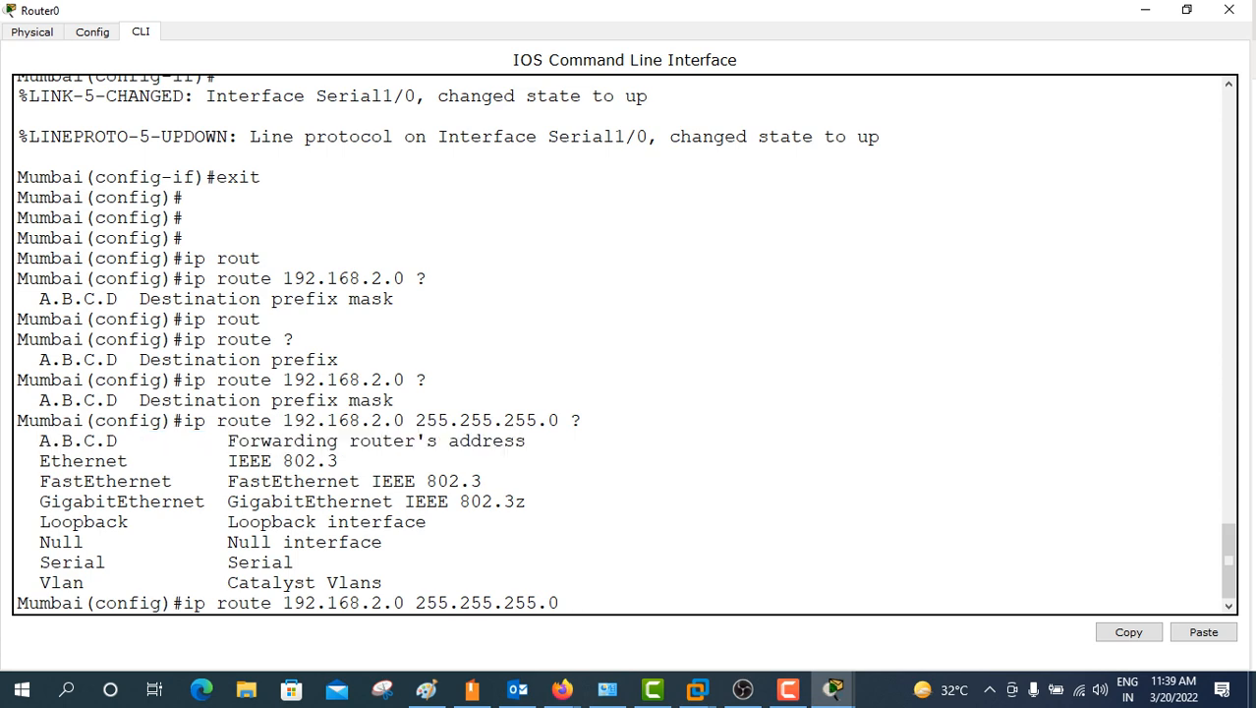
pyautogui.click(1145, 10)
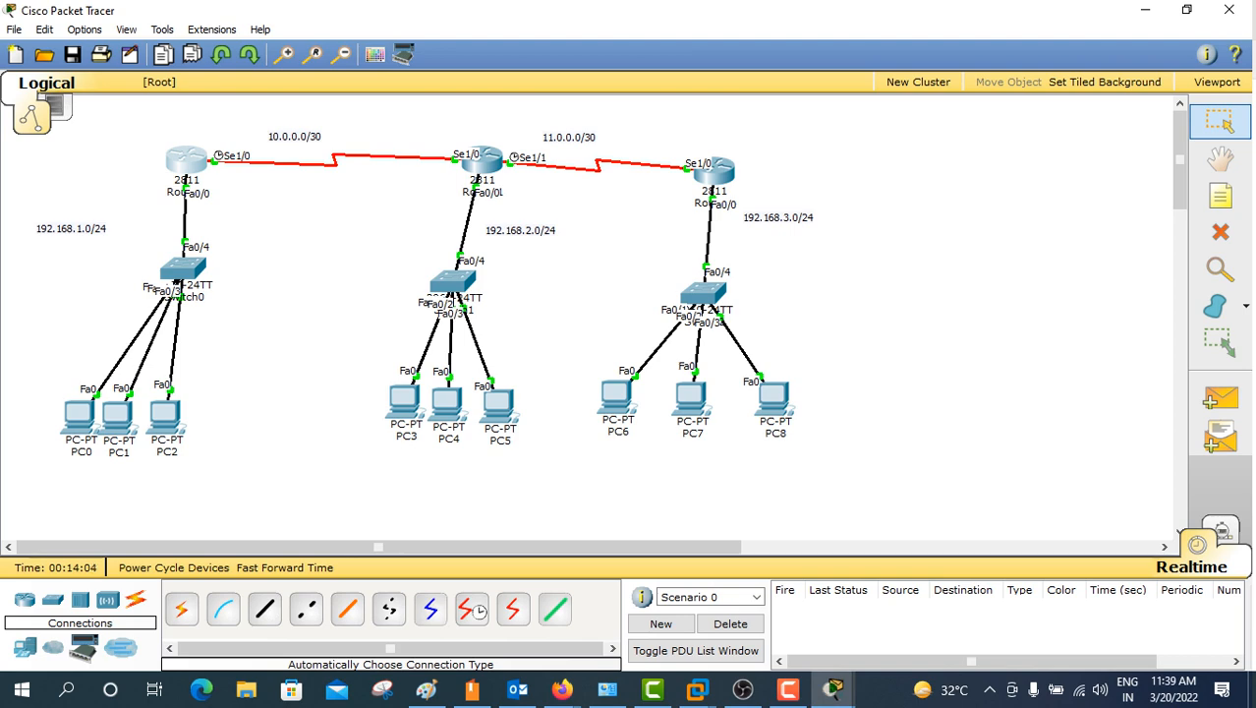
pyautogui.hotkey('alt', 'Tab')
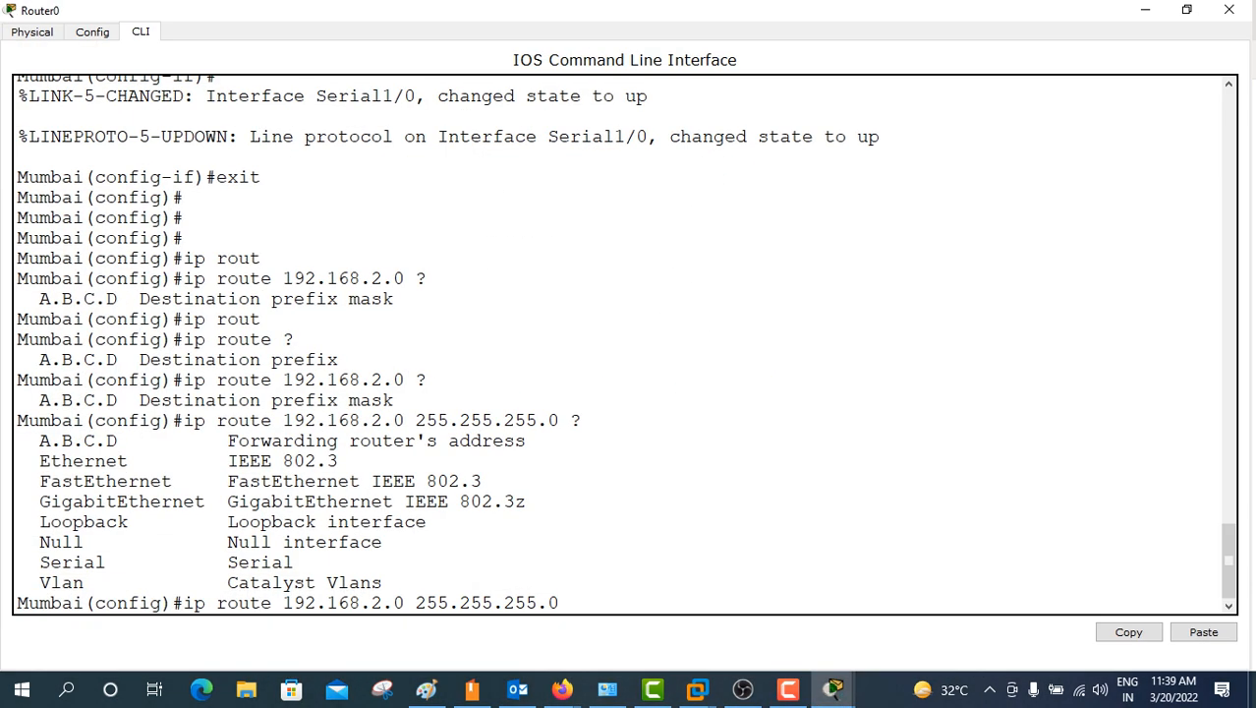
pyautogui.moveTo(227, 441); pyautogui.dragTo(527, 441)
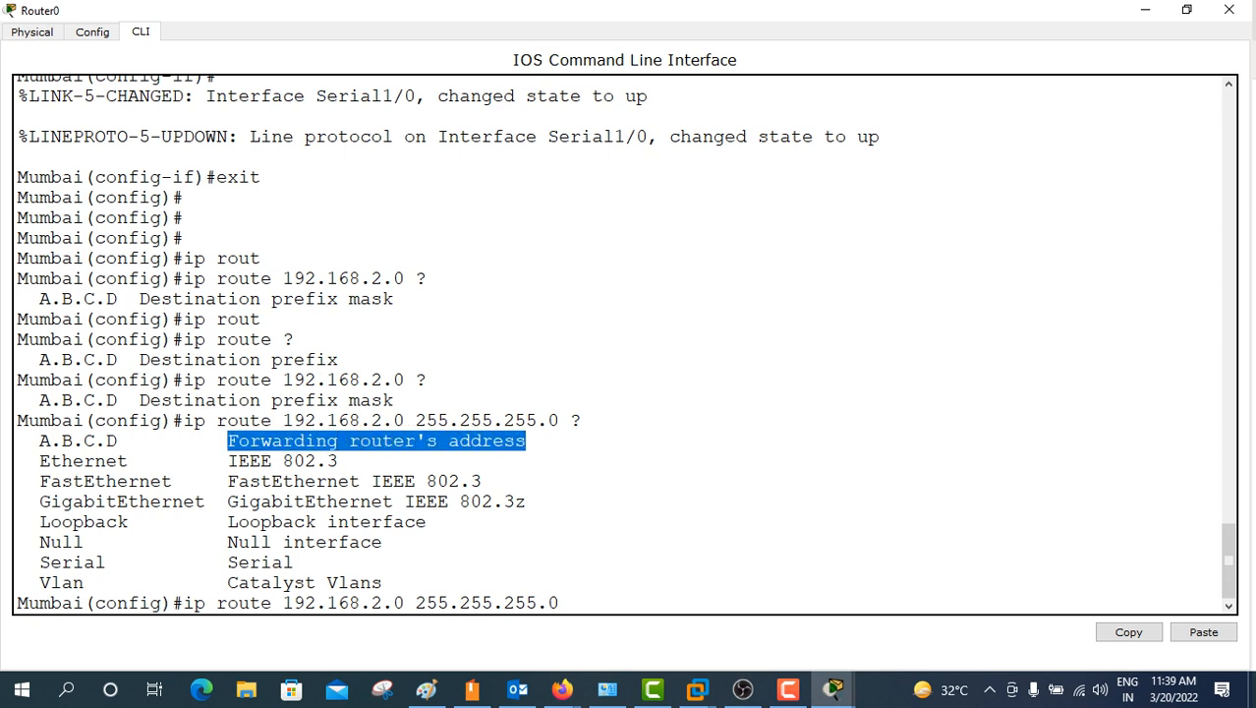
pyautogui.hotkey('alt', 'Tab')
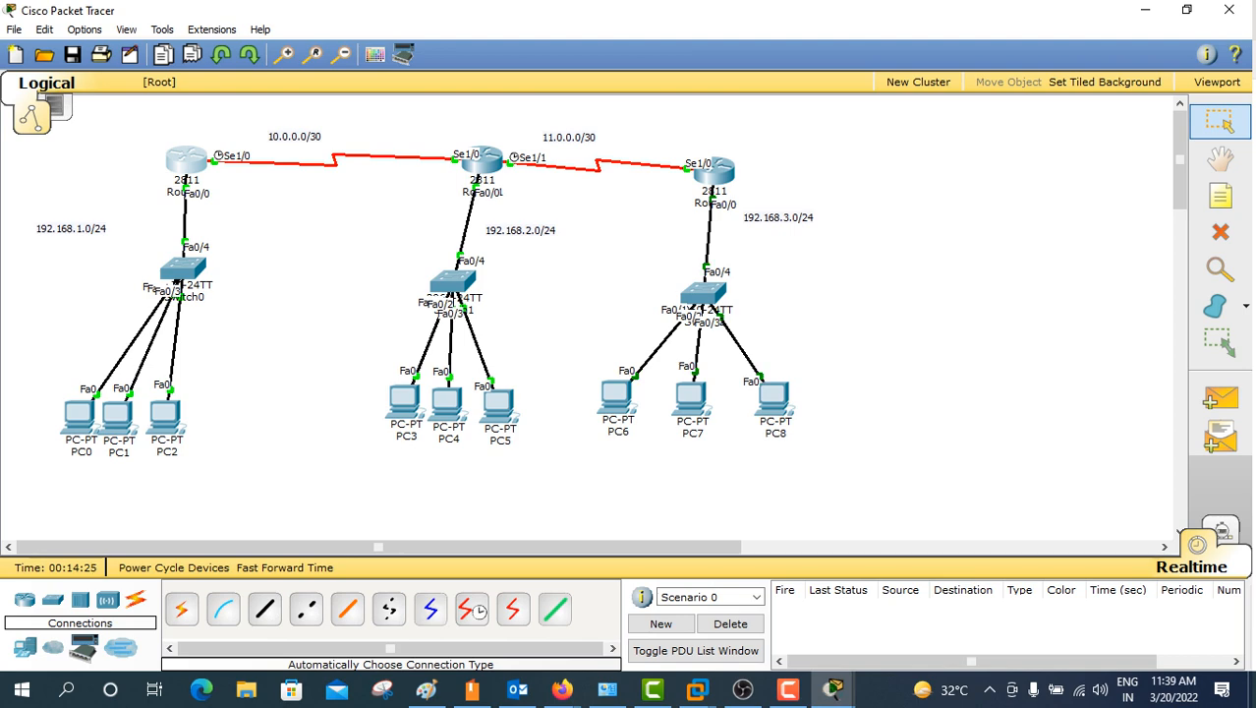
pyautogui.hotkey('alt', 'Tab')
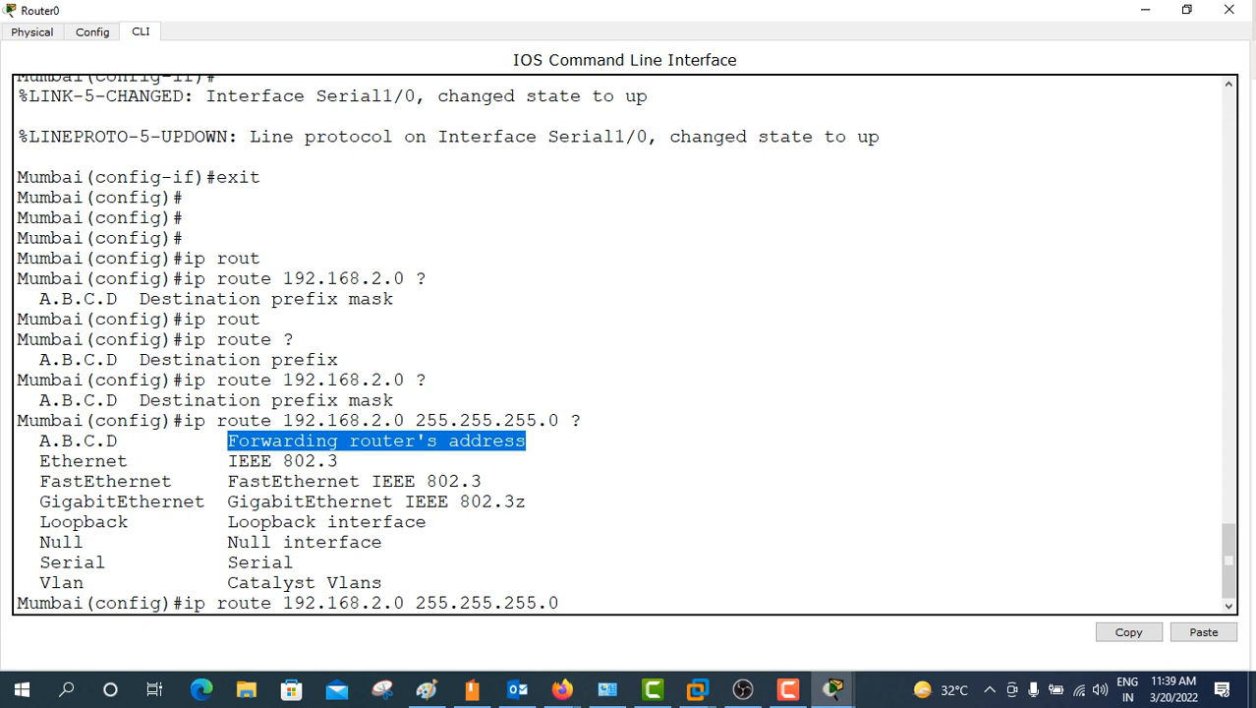
# Step: Complete the static route to 192.168.2.0 255.255.255.0 with next hop 10.0.0.2
pyautogui.click(587, 603)
pyautogui.write('10.0.0.2')
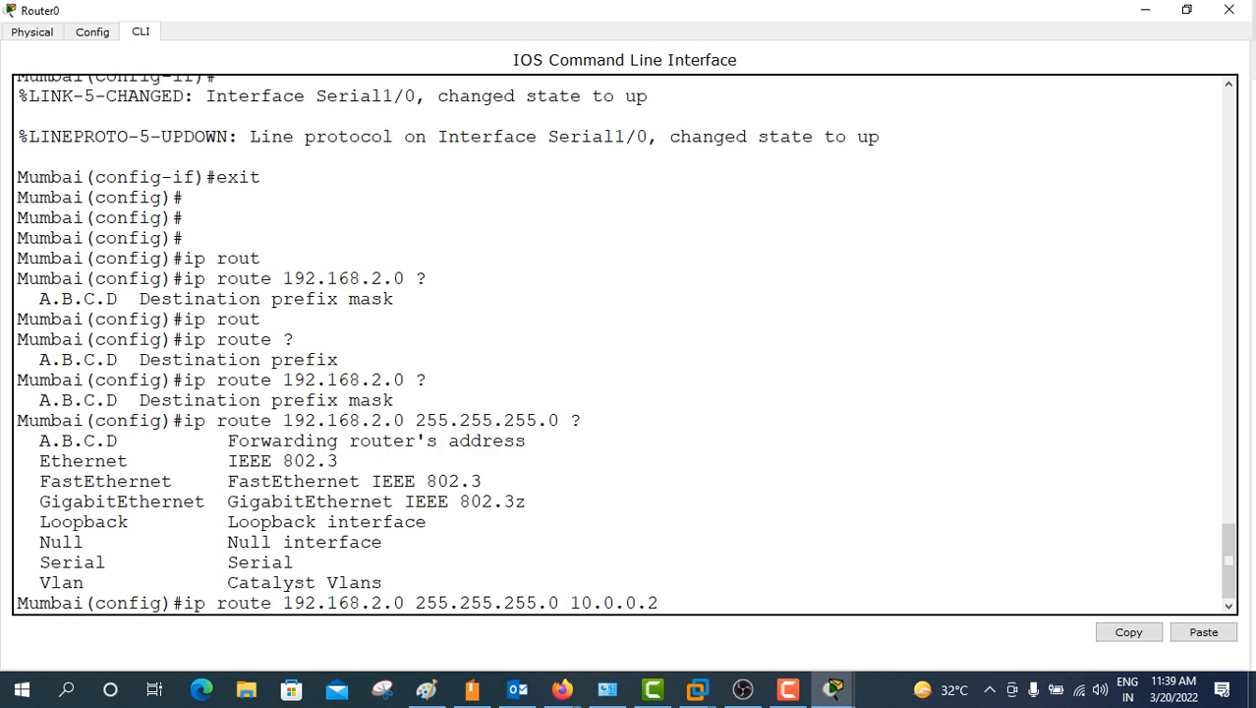
pyautogui.press('Return')
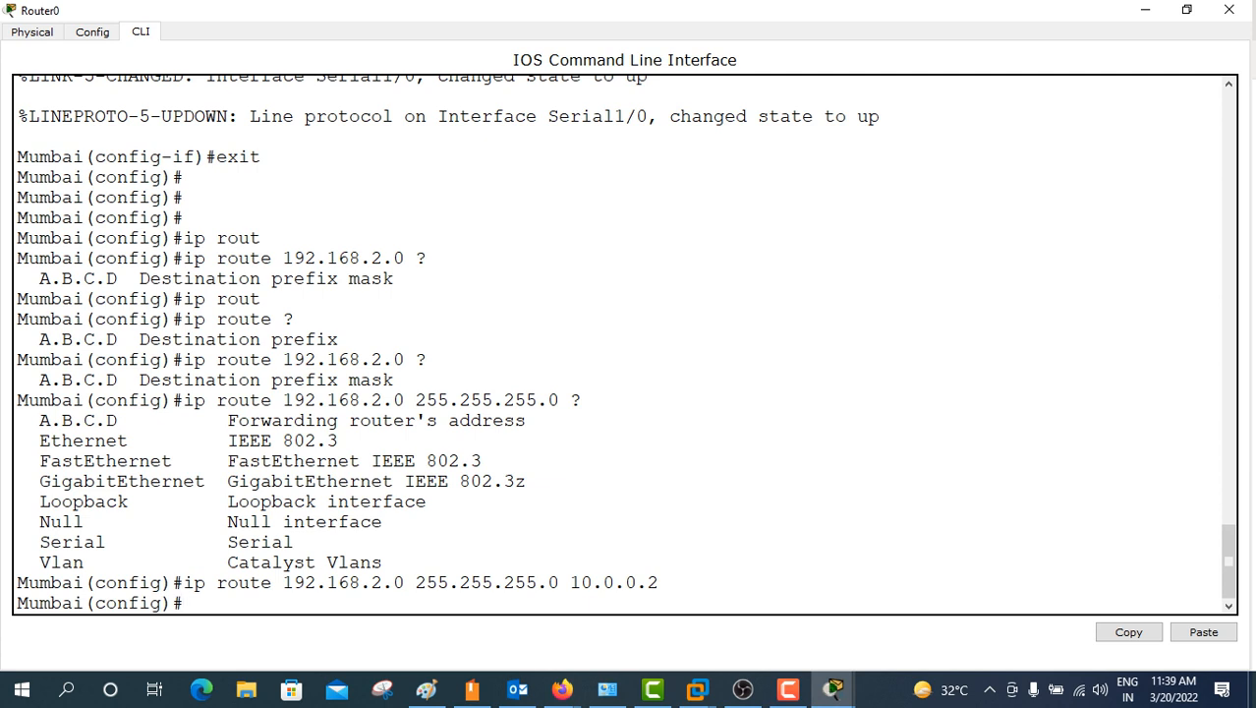
# Step: Check the network sketch in Paint and add a static route on Router0 to 192.168.3.0 255.255.255.0 via 10.0.0.2
pyautogui.press('Up')
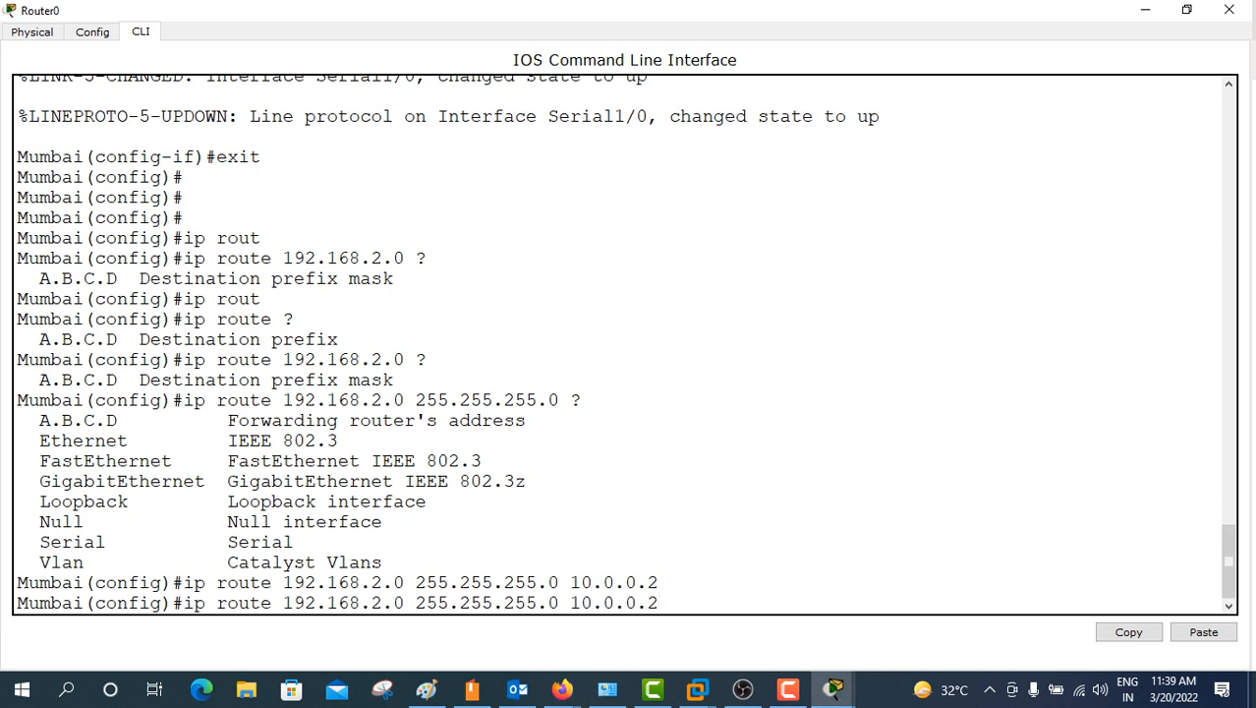
pyautogui.press('Left')
pyautogui.press('Left')
pyautogui.press('Left')
pyautogui.press('Left')
pyautogui.press('Left')
pyautogui.press('Left')
pyautogui.press('Left')
pyautogui.press('Left')
pyautogui.press('BackSpace')
pyautogui.write('3')
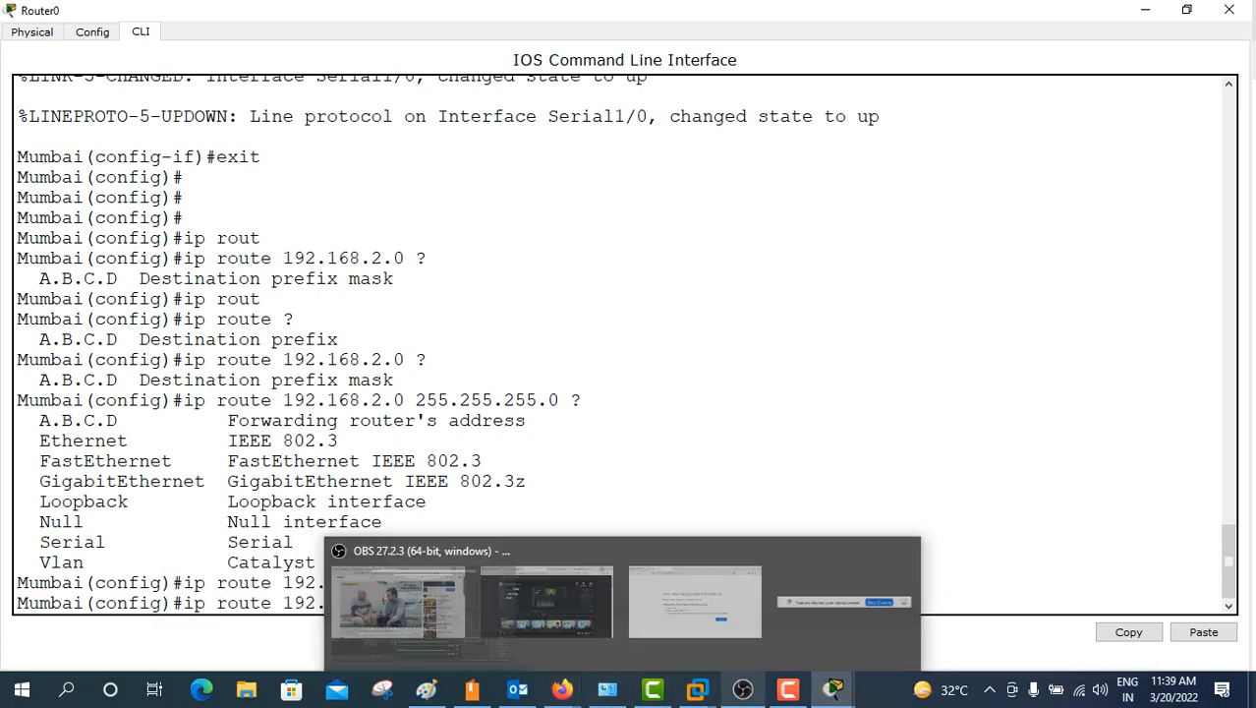
pyautogui.moveTo(832, 689)
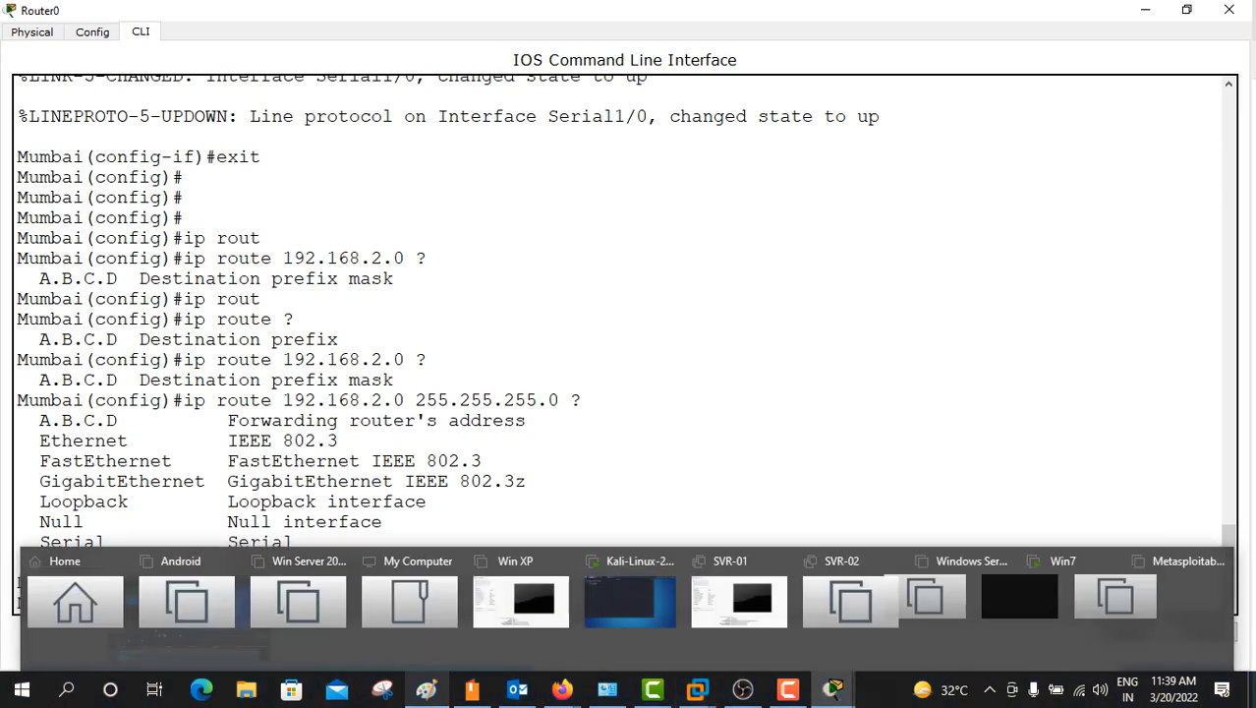
pyautogui.click(425, 689)
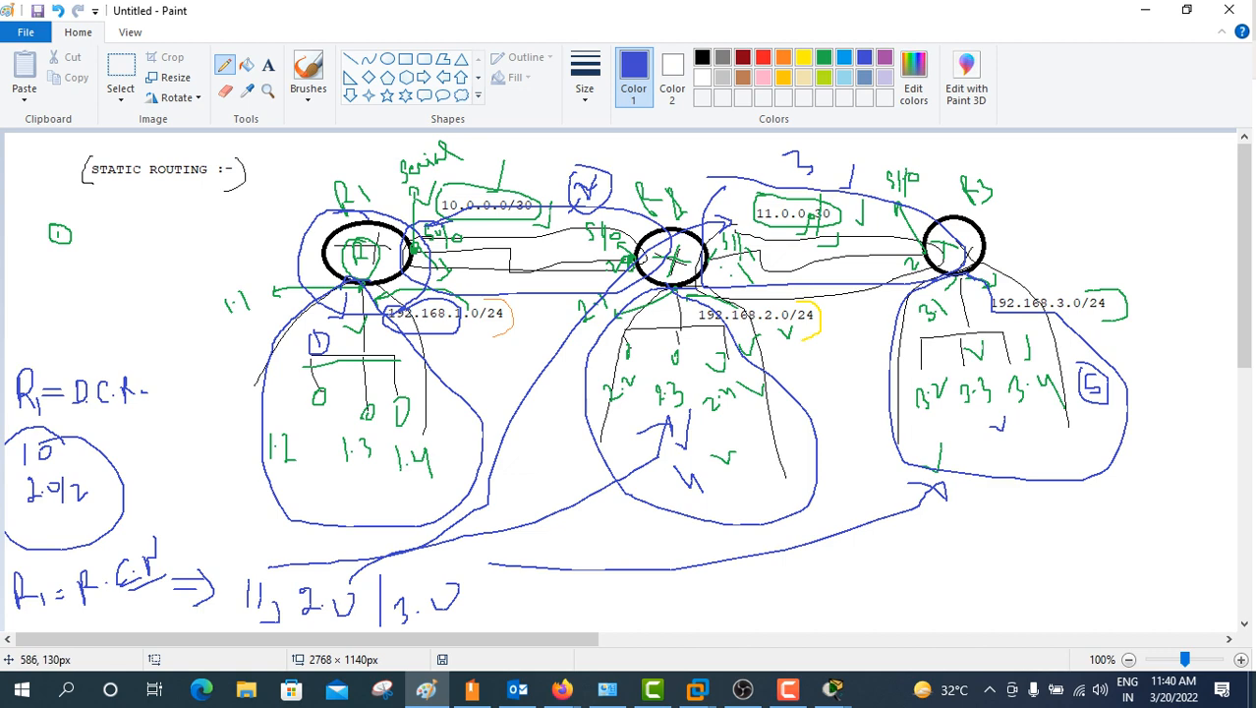
pyautogui.hotkey('alt', 'Tab')
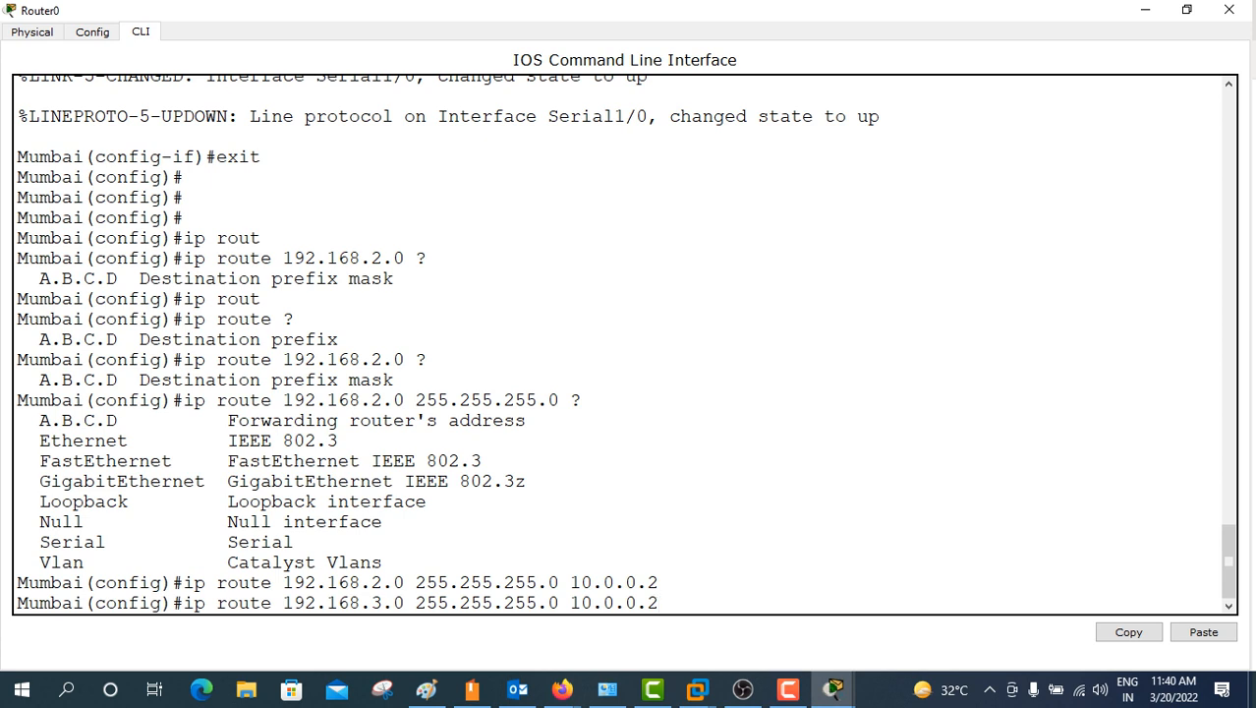
pyautogui.press('Return')
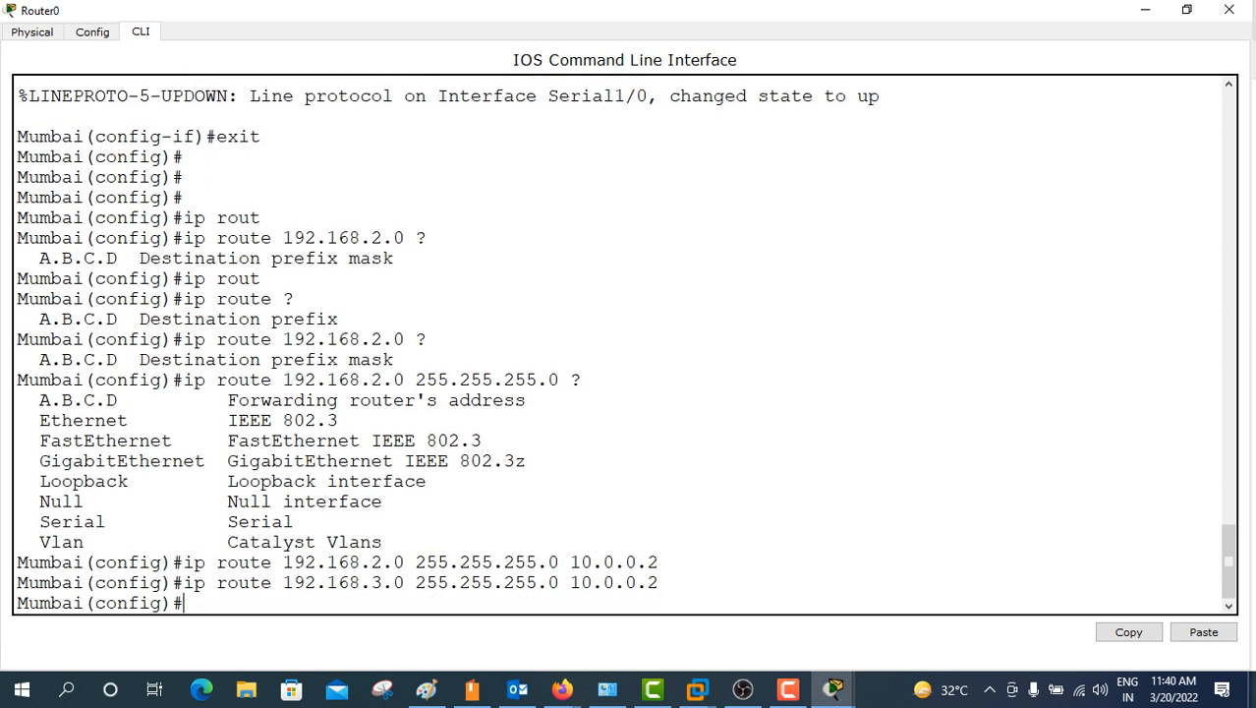
# Step: Recall the last route command and replace its destination network with 11.0.0.0
pyautogui.press('Up')
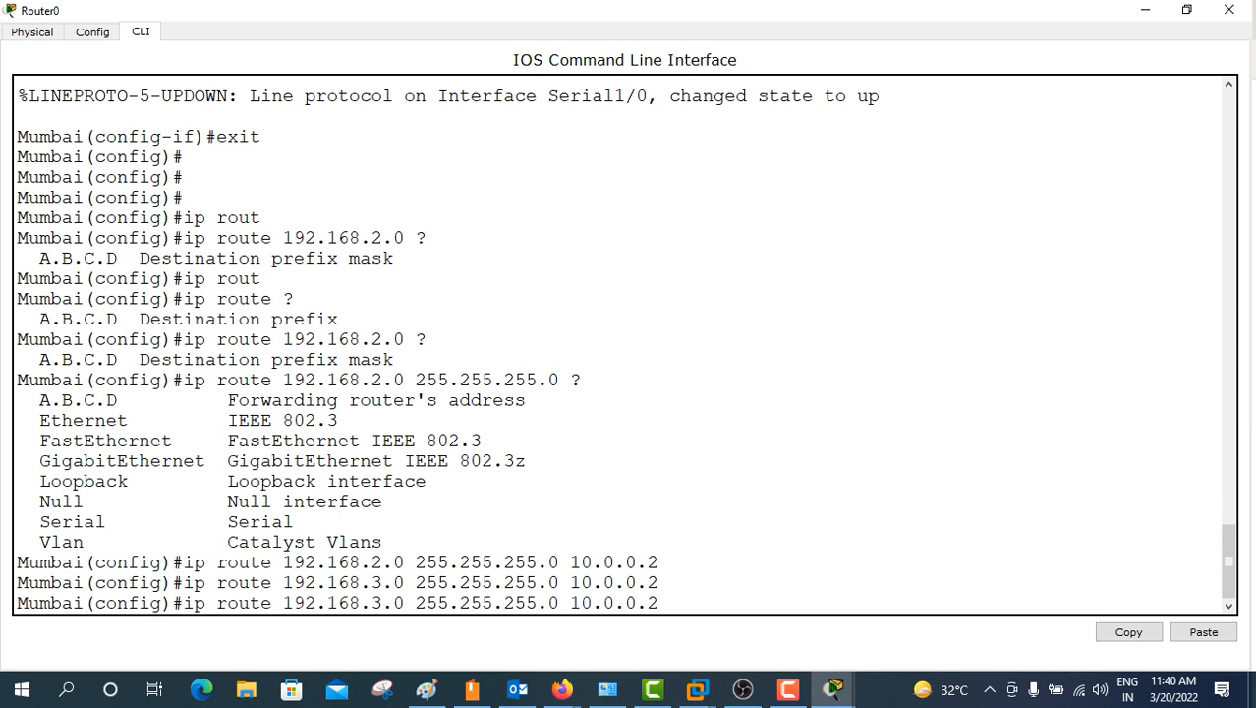
pyautogui.press('Left')
pyautogui.press('Left')
pyautogui.press('Left')
pyautogui.press('Left')
pyautogui.press('Left')
pyautogui.press('Left')
pyautogui.press('Left')
pyautogui.press('Left')
pyautogui.press('Left')
pyautogui.press('Left')
pyautogui.press('Left')
pyautogui.press('Left')
pyautogui.press('Left')
pyautogui.press('Left')
pyautogui.press('Left')
pyautogui.press('Left')
pyautogui.press('Left')
pyautogui.press('Left')
pyautogui.press('Left')
pyautogui.press('Left')
pyautogui.press('BackSpace')
pyautogui.press('BackSpace')
pyautogui.press('BackSpace')
pyautogui.press('BackSpace')
pyautogui.press('BackSpace')
pyautogui.press('BackSpace')
pyautogui.press('BackSpace')
pyautogui.press('BackSpace')
pyautogui.press('BackSpace')
pyautogui.press('BackSpace')
pyautogui.press('BackSpace')
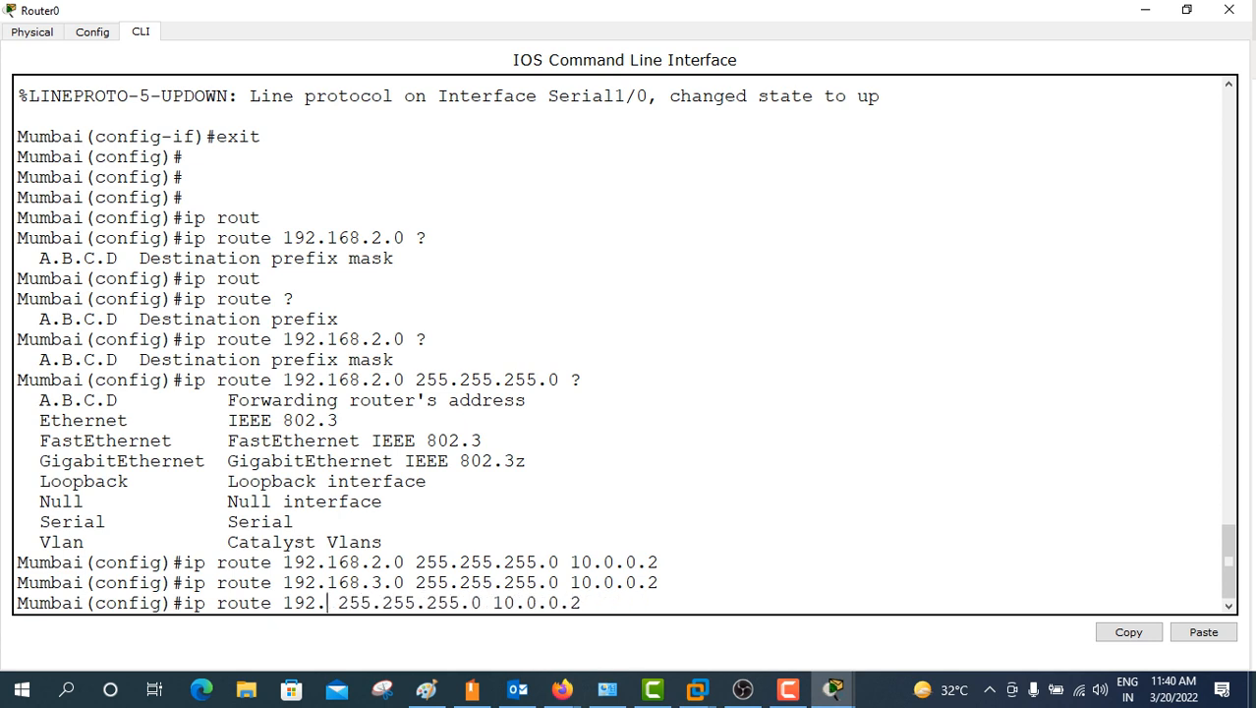
pyautogui.write('11.0.0.0')
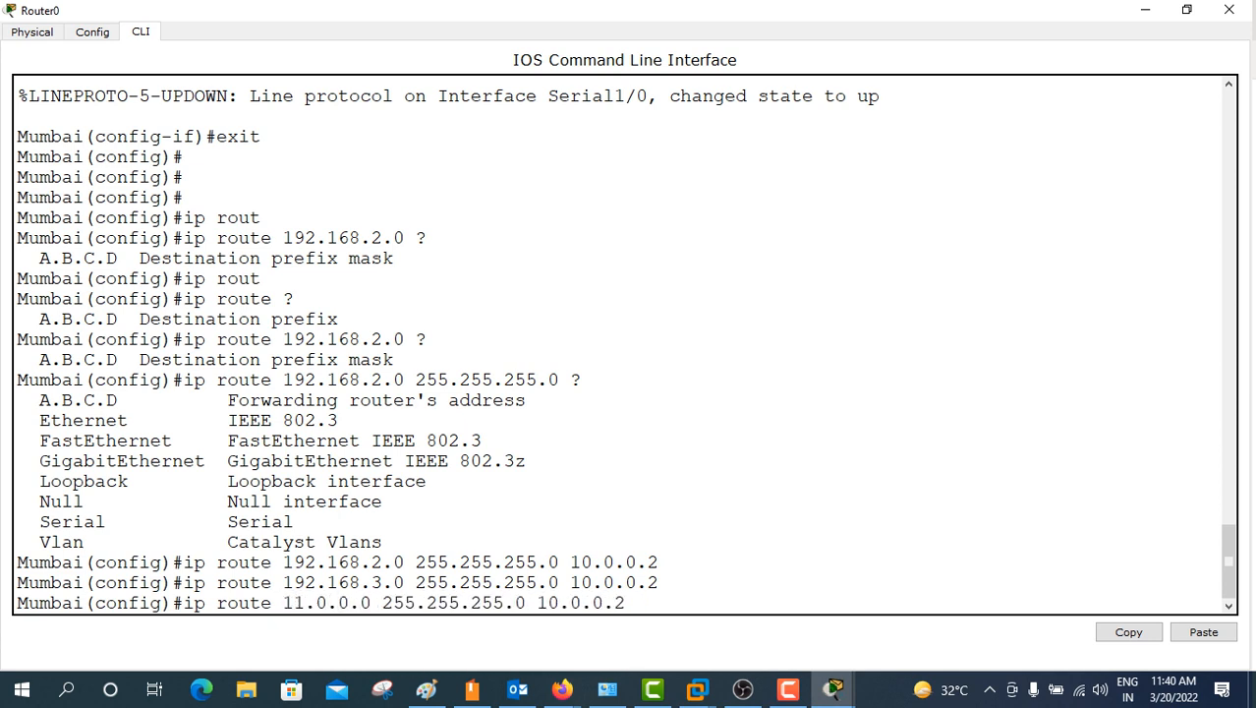
# Step: Change the 11.0.0.0 route's mask to 255.255.255.255, submit it, and save Router0's configuration with do wr
pyautogui.press('Right')
pyautogui.press('Right')
pyautogui.press('Right')
pyautogui.press('Right')
pyautogui.press('Right')
pyautogui.press('Right')
pyautogui.press('Right')
pyautogui.press('Right')
pyautogui.press('Right')
pyautogui.press('Right')
pyautogui.press('Right')
pyautogui.press('Right')
pyautogui.press('Right')
pyautogui.press('BackSpace')
pyautogui.press('BackSpace')
pyautogui.write('255')
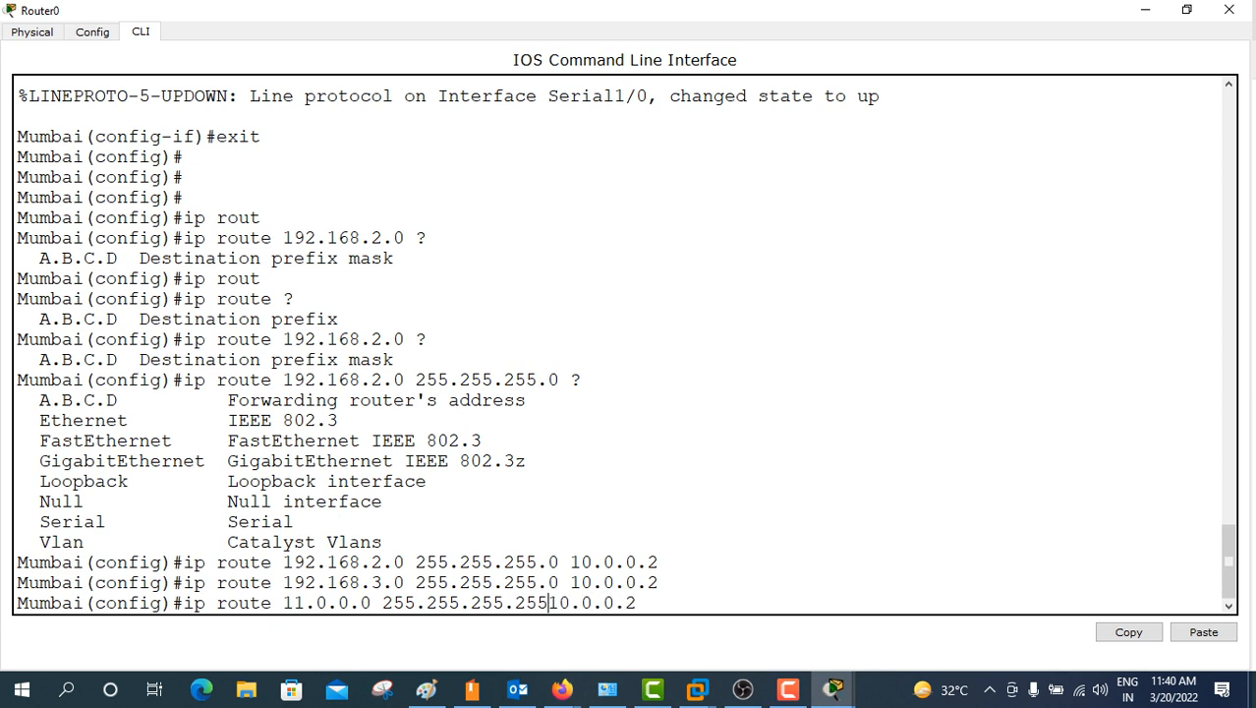
pyautogui.press('Return')
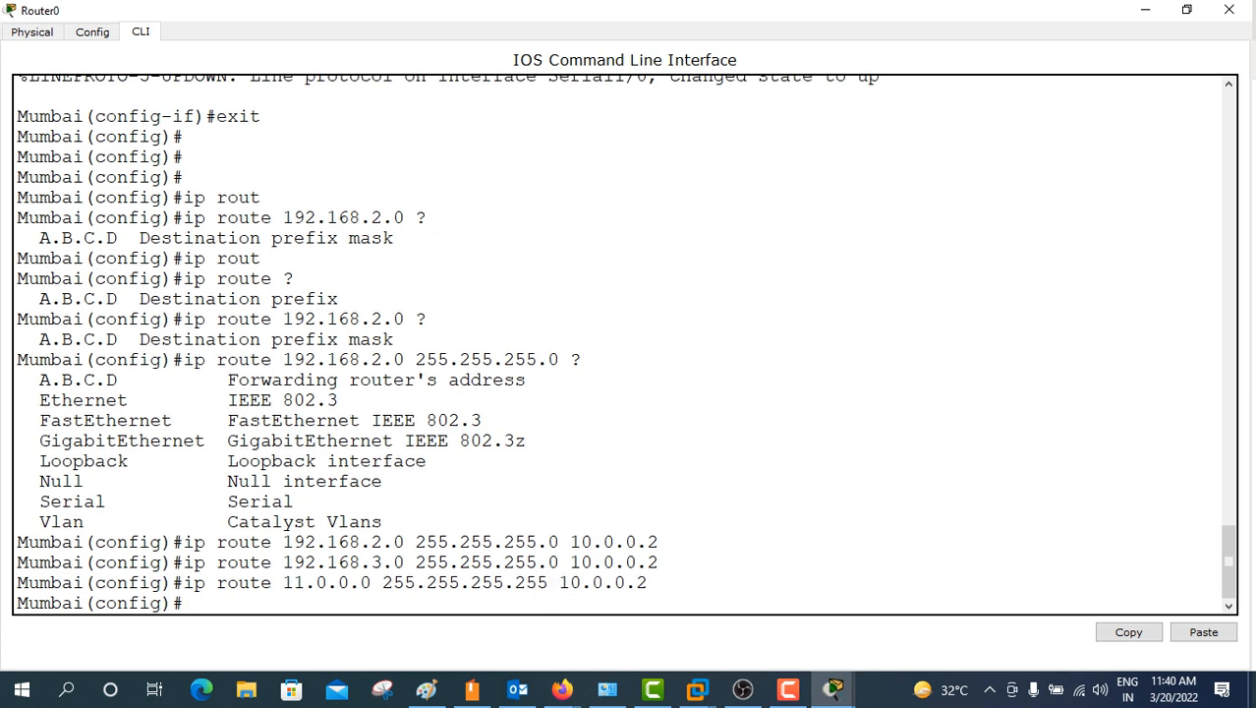
pyautogui.write('do wr')
pyautogui.press('Return')
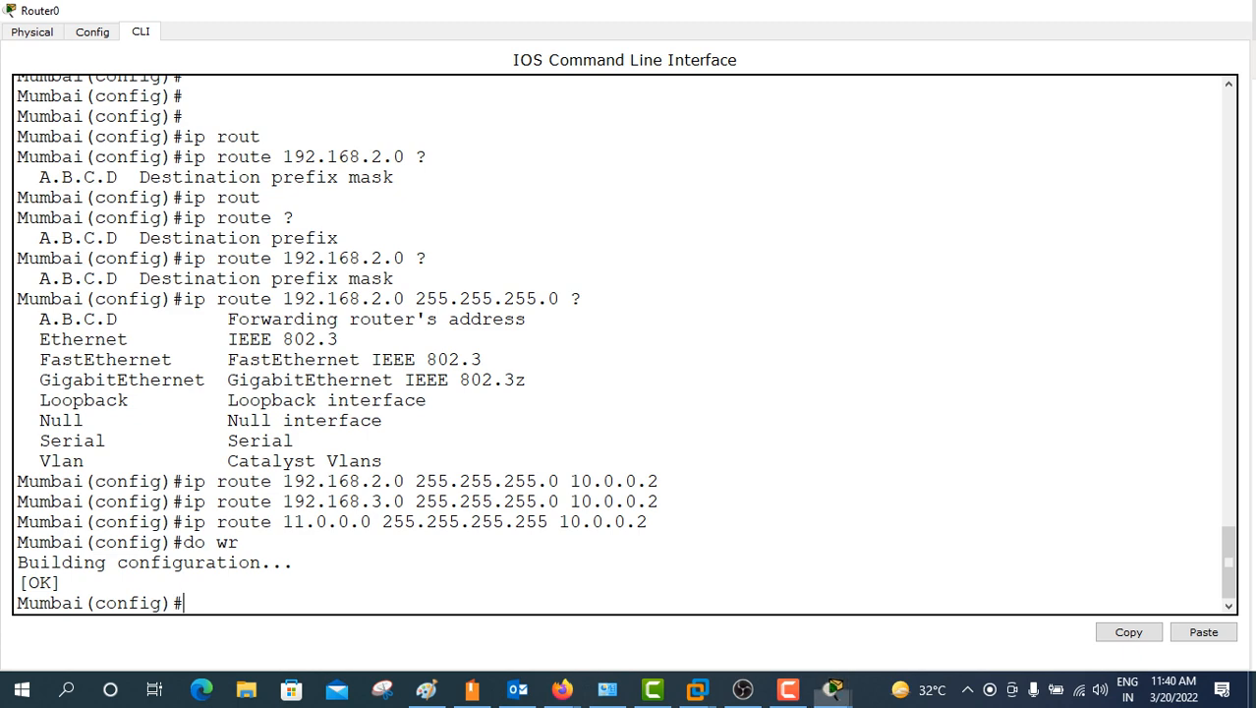
# Step: Switch to Paint and draw check marks beside R1's PC group and below the 192.168.3.0/24 label
pyautogui.hotkey('alt', 'Tab')
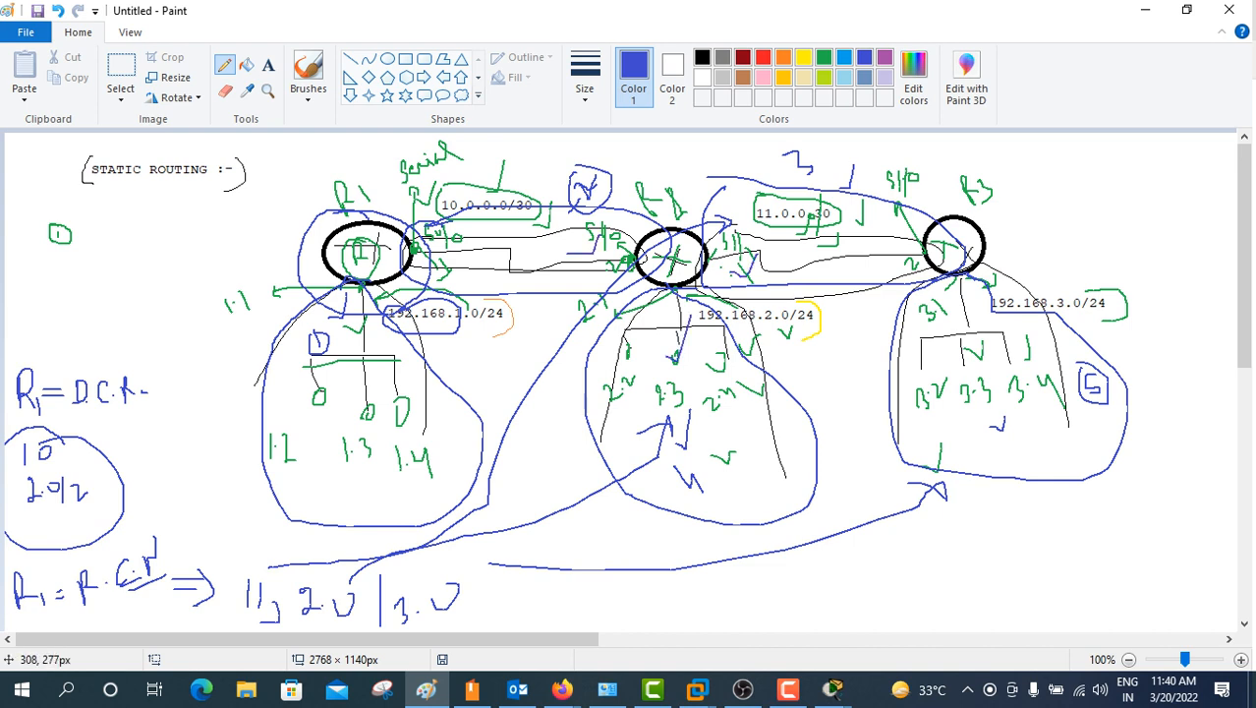
pyautogui.moveTo(283, 386)
pyautogui.mouseDown()
pyautogui.moveTo(295, 392)
pyautogui.moveTo(302, 363)
pyautogui.mouseUp()
pyautogui.moveTo(1094, 350); pyautogui.dragTo(1126, 323)
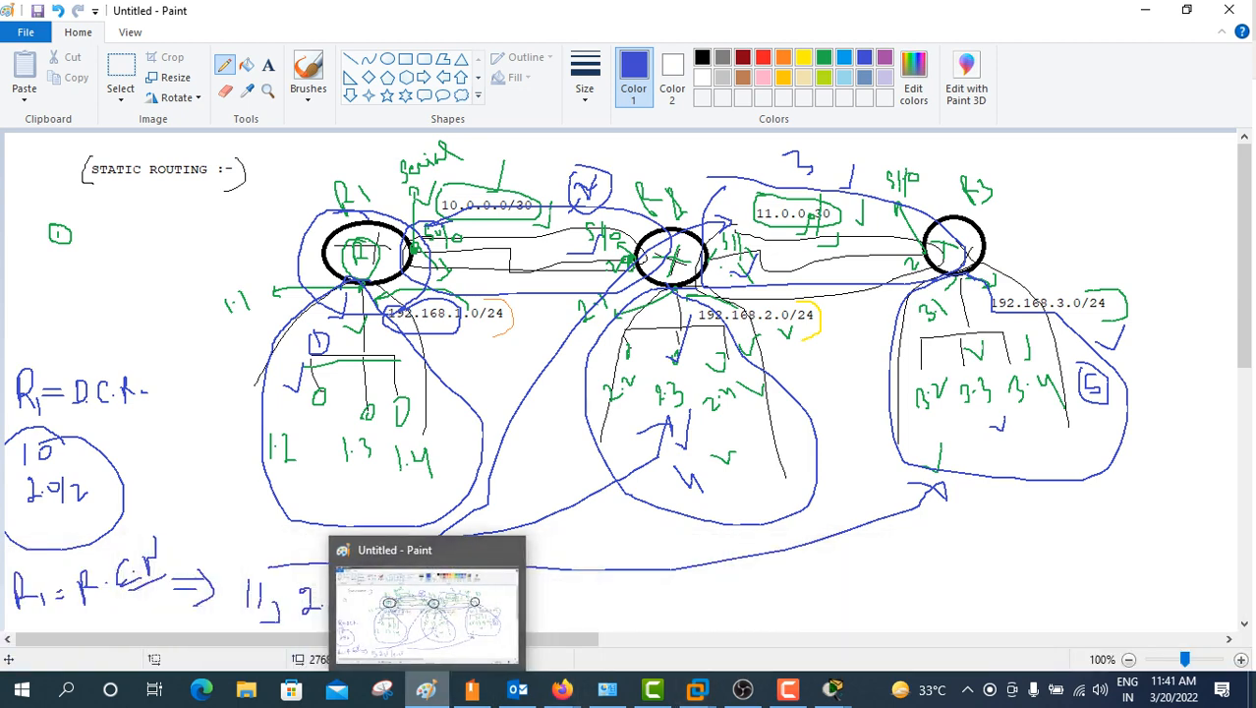
# Step: Switch to the Cisco Packet Tracer topology and open Router1's command line
pyautogui.moveTo(472, 688)
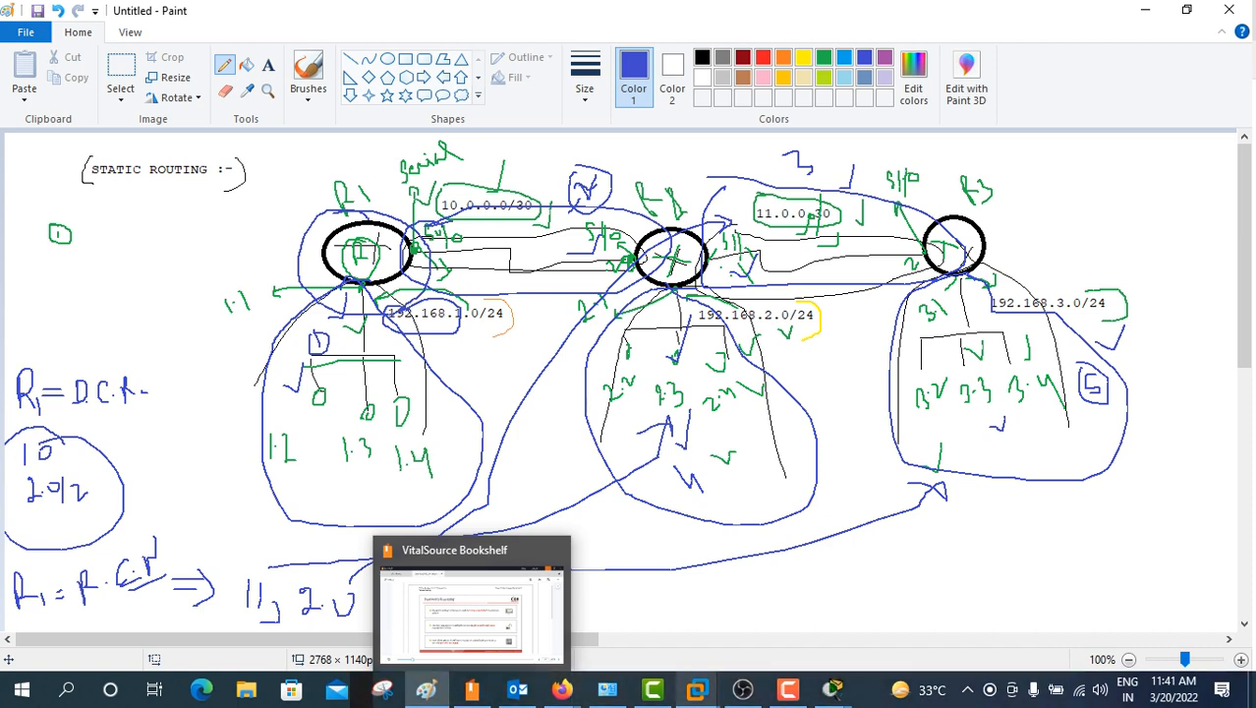
pyautogui.moveTo(697, 688)
pyautogui.moveTo(832, 688)
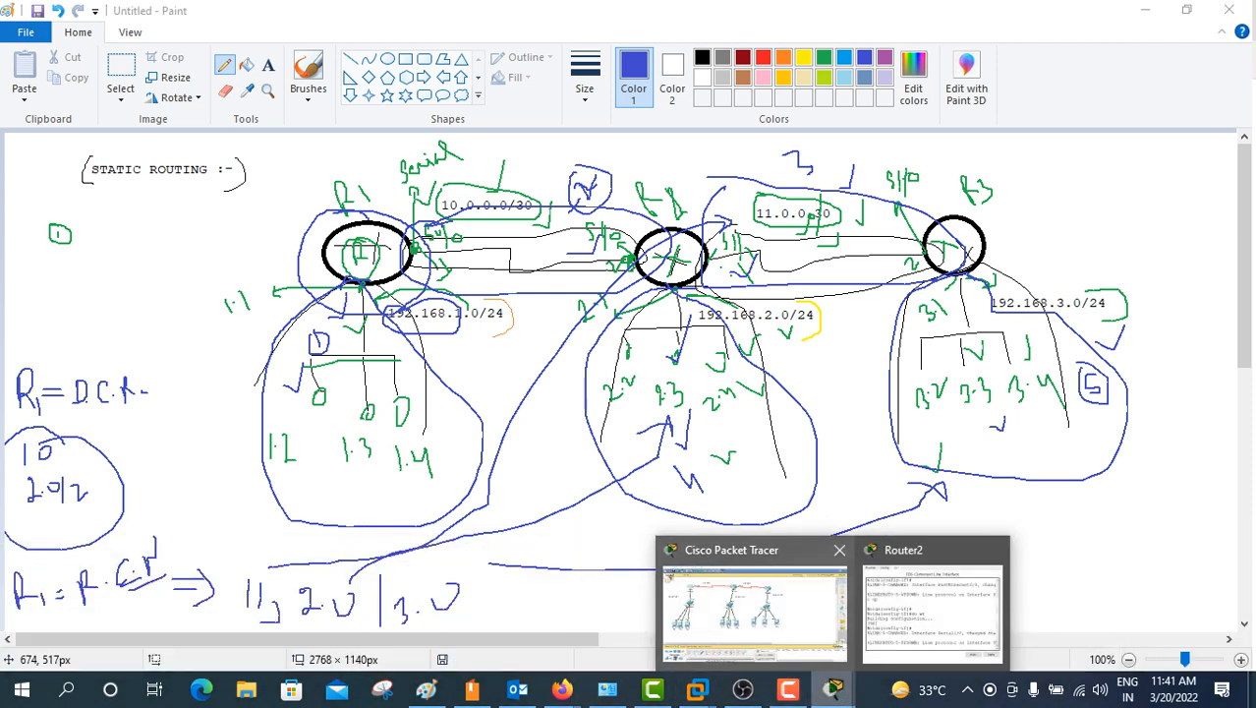
pyautogui.click(757, 585)
pyautogui.click(482, 160)
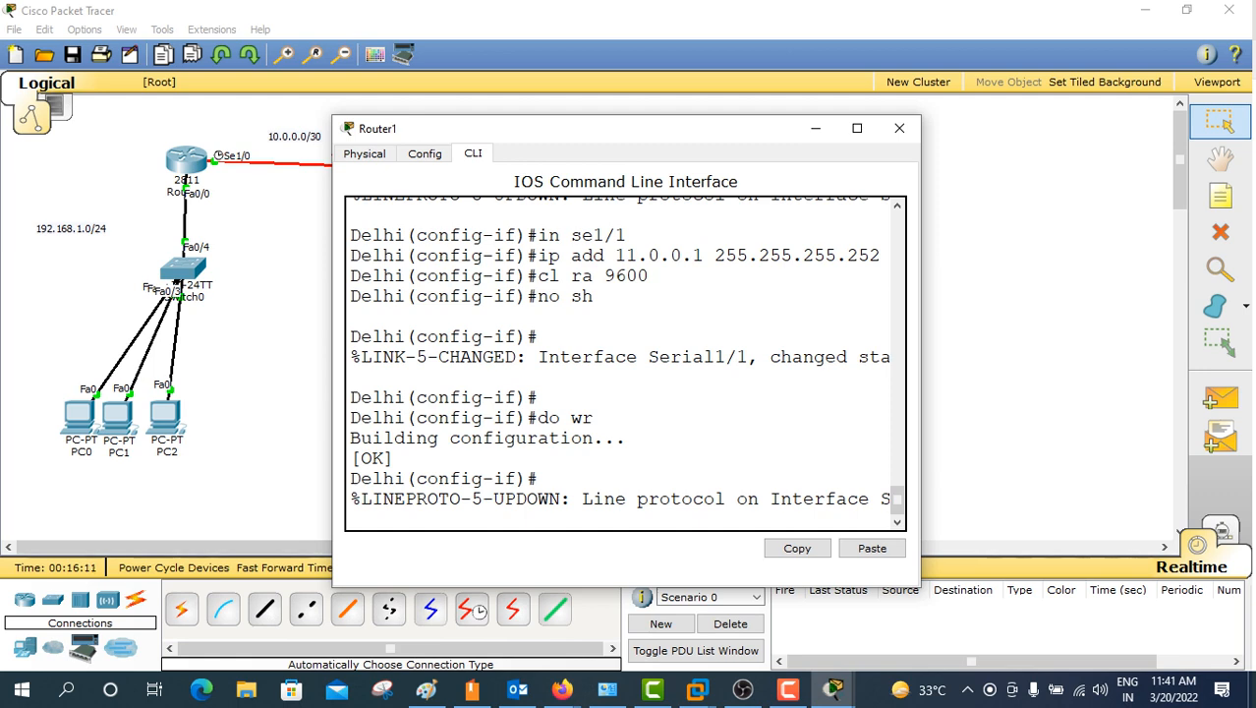
# Step: Enlarge Router1's window and exit interface configuration to return to global configuration mode
pyautogui.click(856, 128)
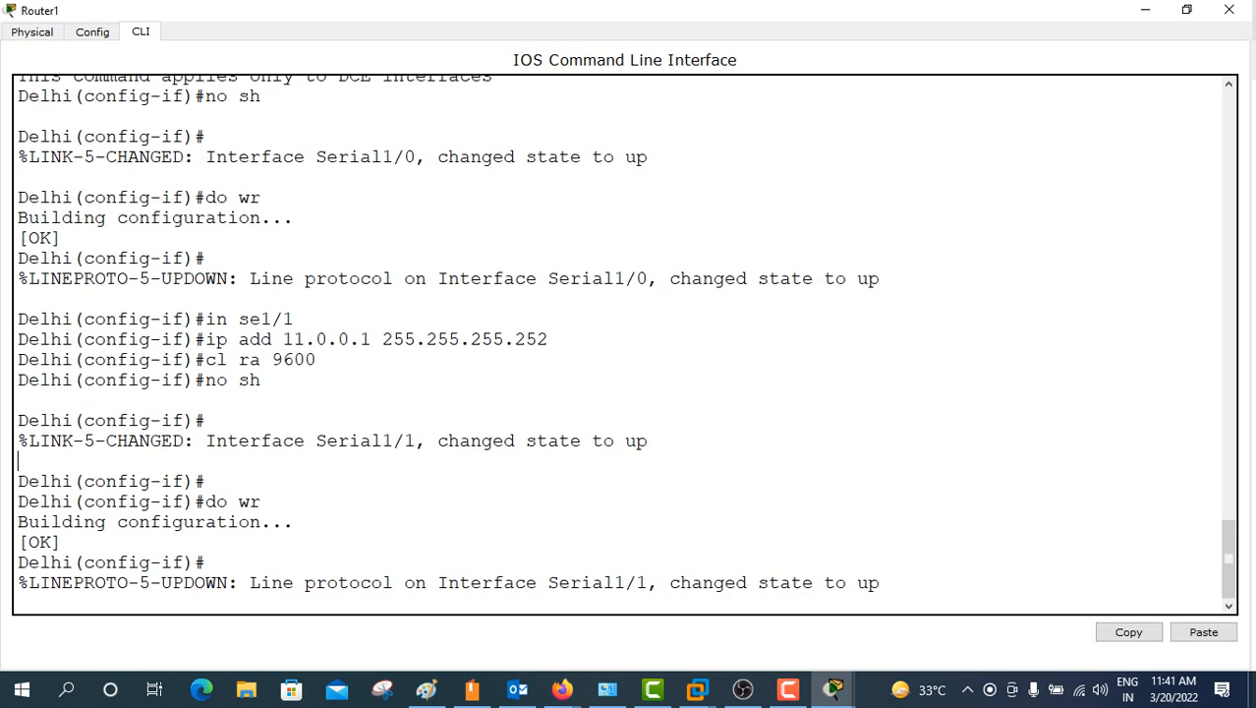
pyautogui.press('Return')
pyautogui.press('Return')
pyautogui.press('Return')
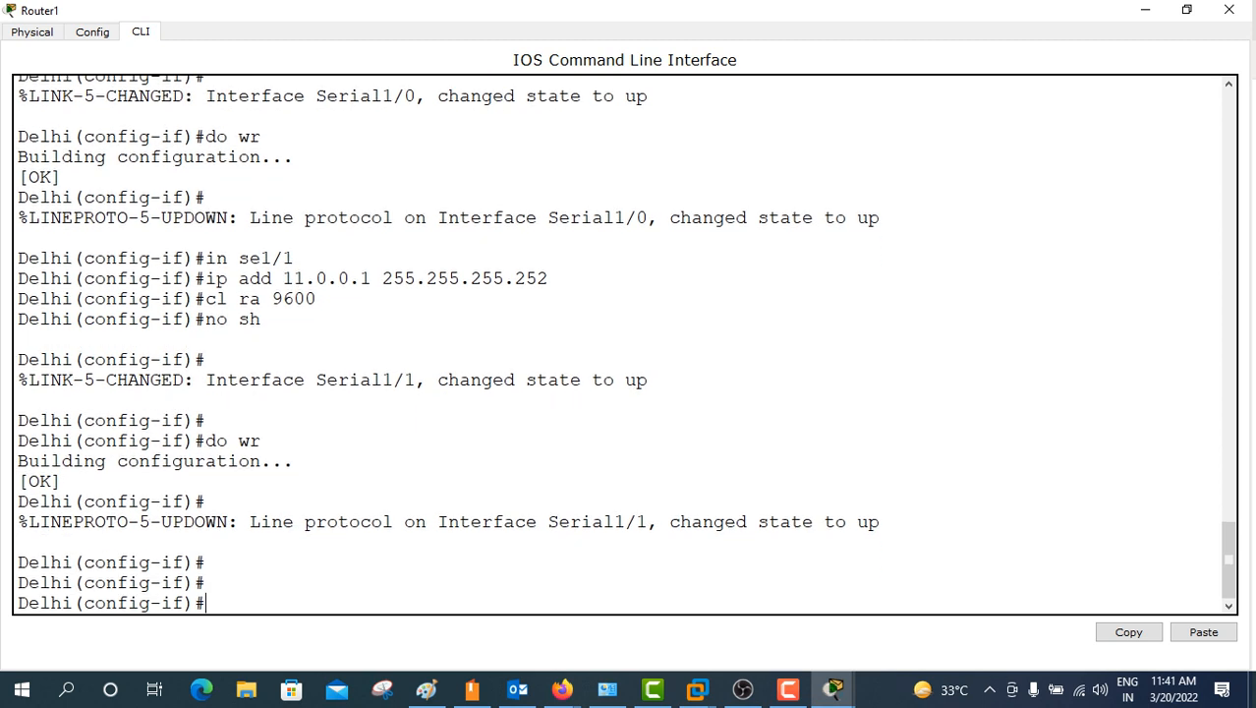
pyautogui.write('exit')
pyautogui.press('Return')
pyautogui.write('int')
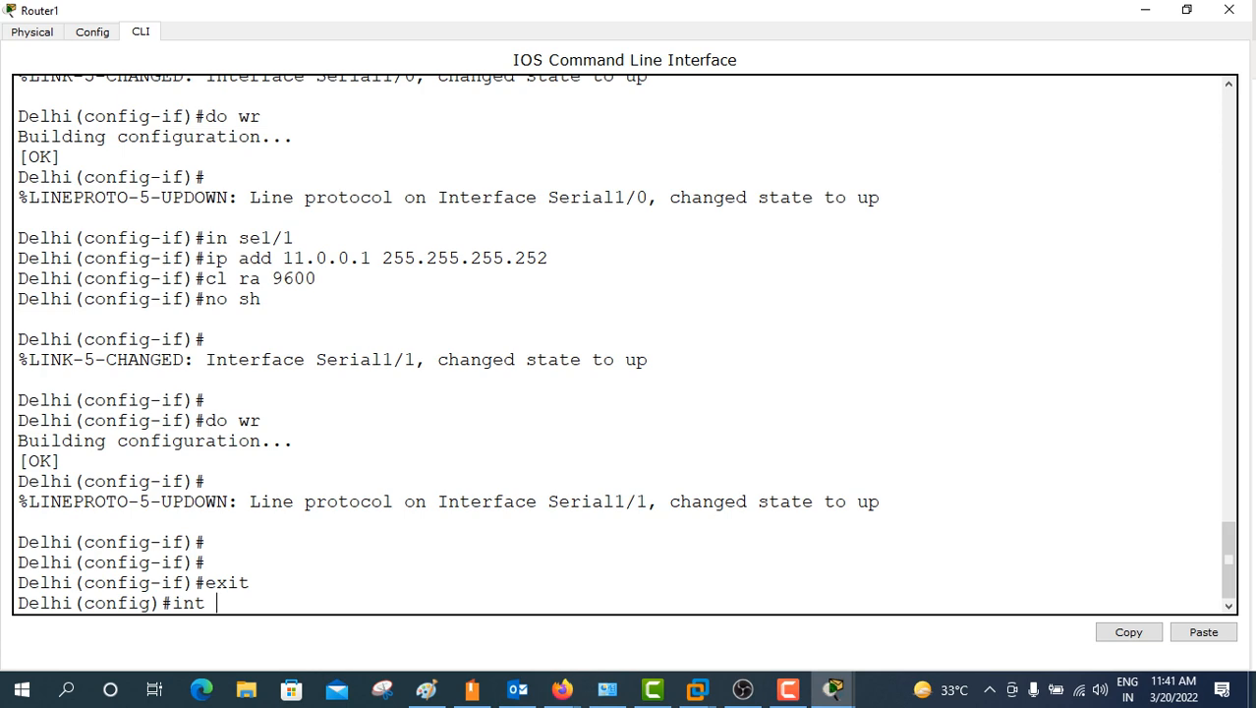
pyautogui.click(1186, 10)
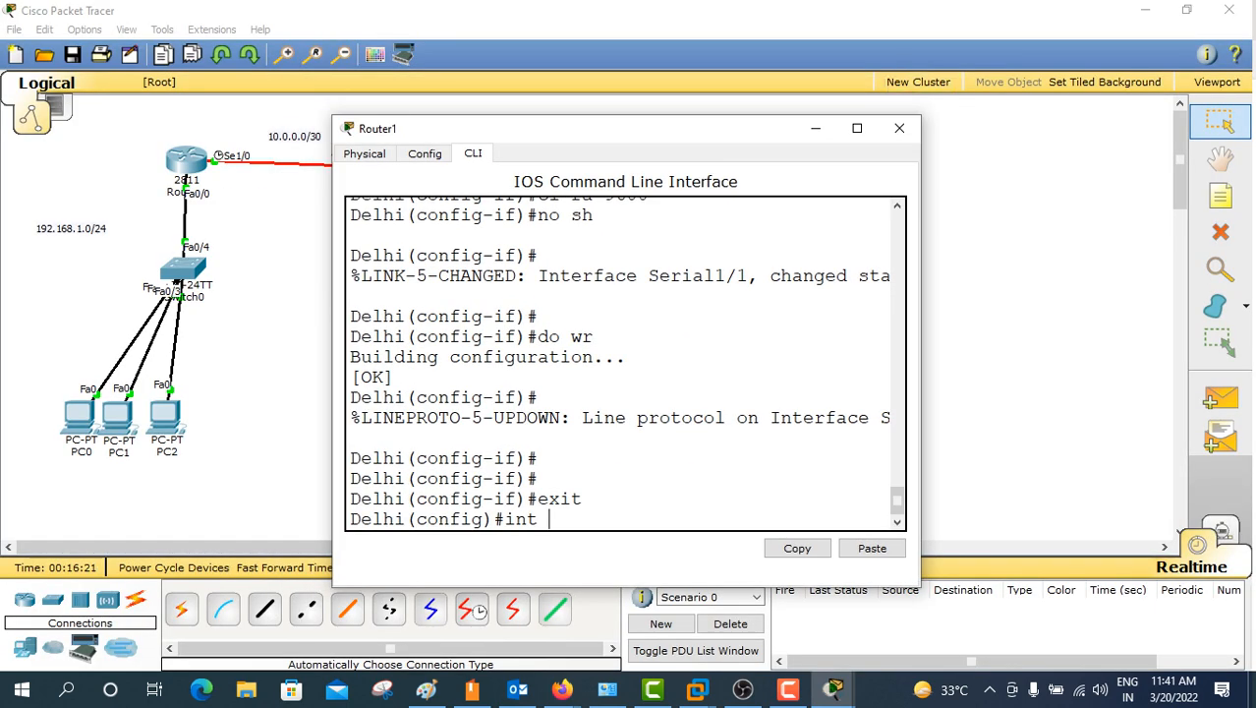
pyautogui.moveTo(678, 127); pyautogui.dragTo(616, 207)
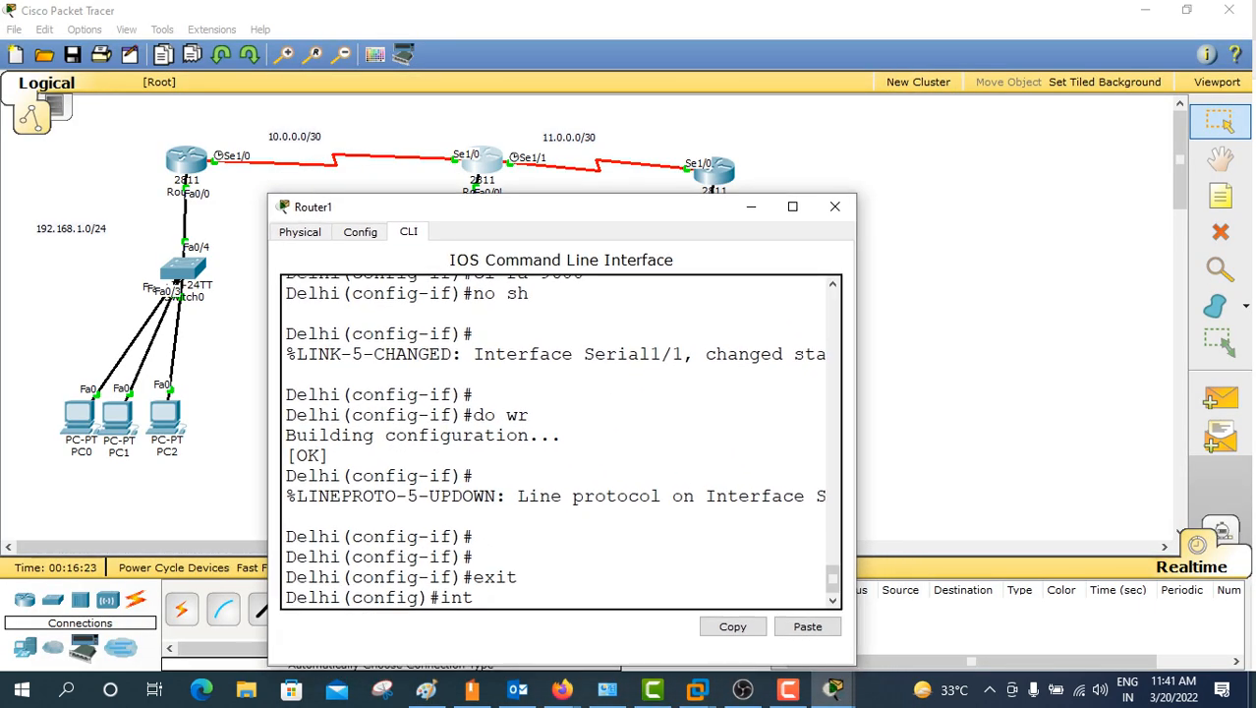
pyautogui.press('BackSpace')
pyautogui.press('BackSpace')
pyautogui.press('BackSpace')
pyautogui.press('BackSpace')
pyautogui.write('u')
pyautogui.press('BackSpace')
# Step: Add a static route on Router1 to 192.168.1.0 with mask 255.255.255.0 and next hop 10.0.0.1
pyautogui.write('ip rout')
pyautogui.press('Tab')
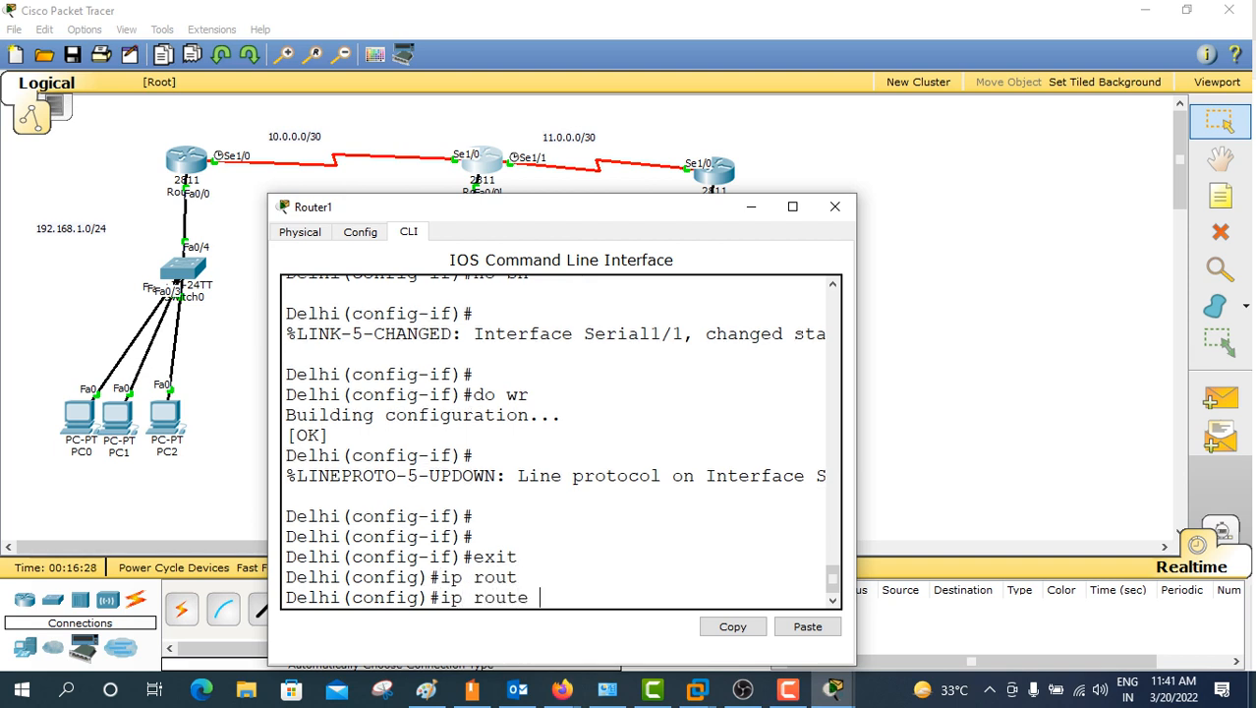
pyautogui.moveTo(550, 207); pyautogui.dragTo(625, 235)
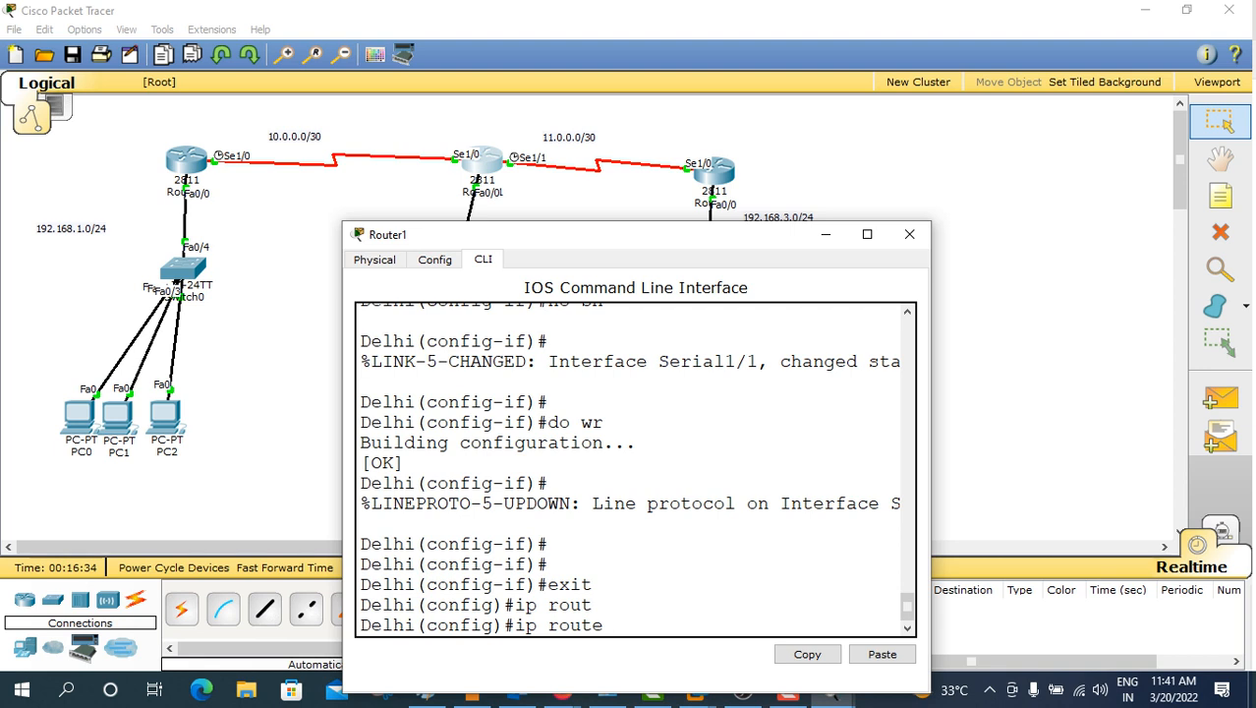
pyautogui.write('192.168.1.0 255.255.255')
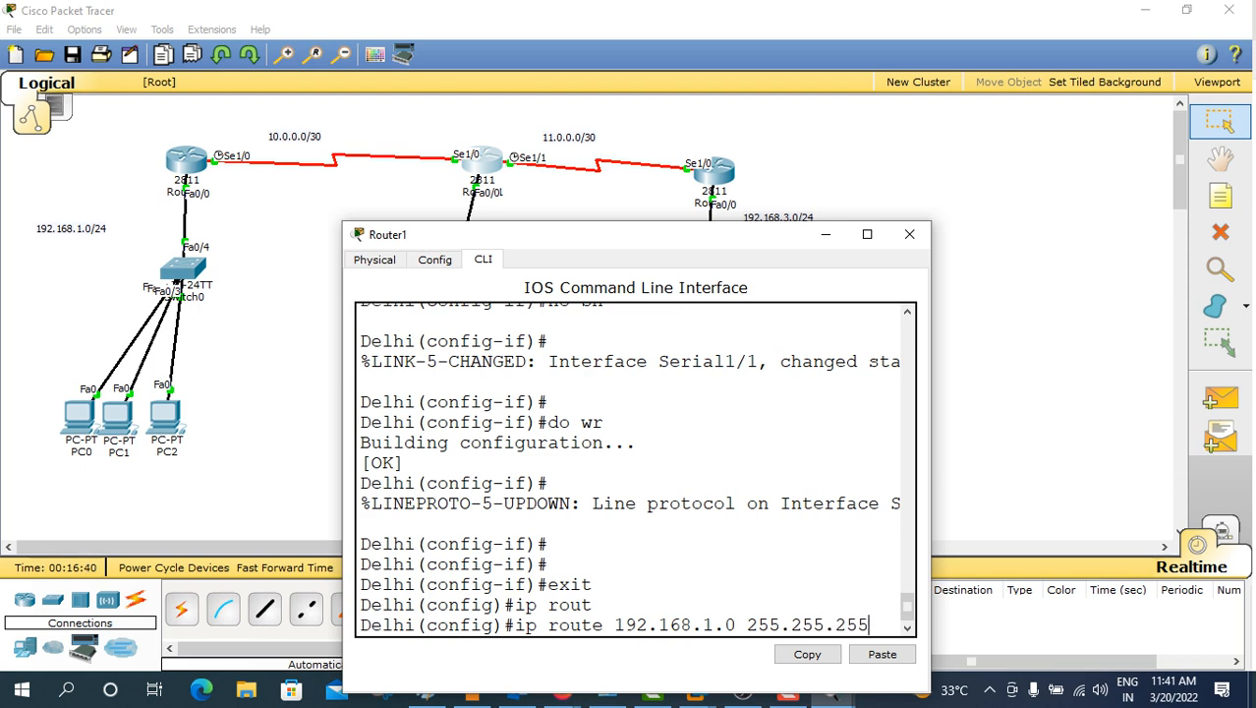
pyautogui.write('.0')
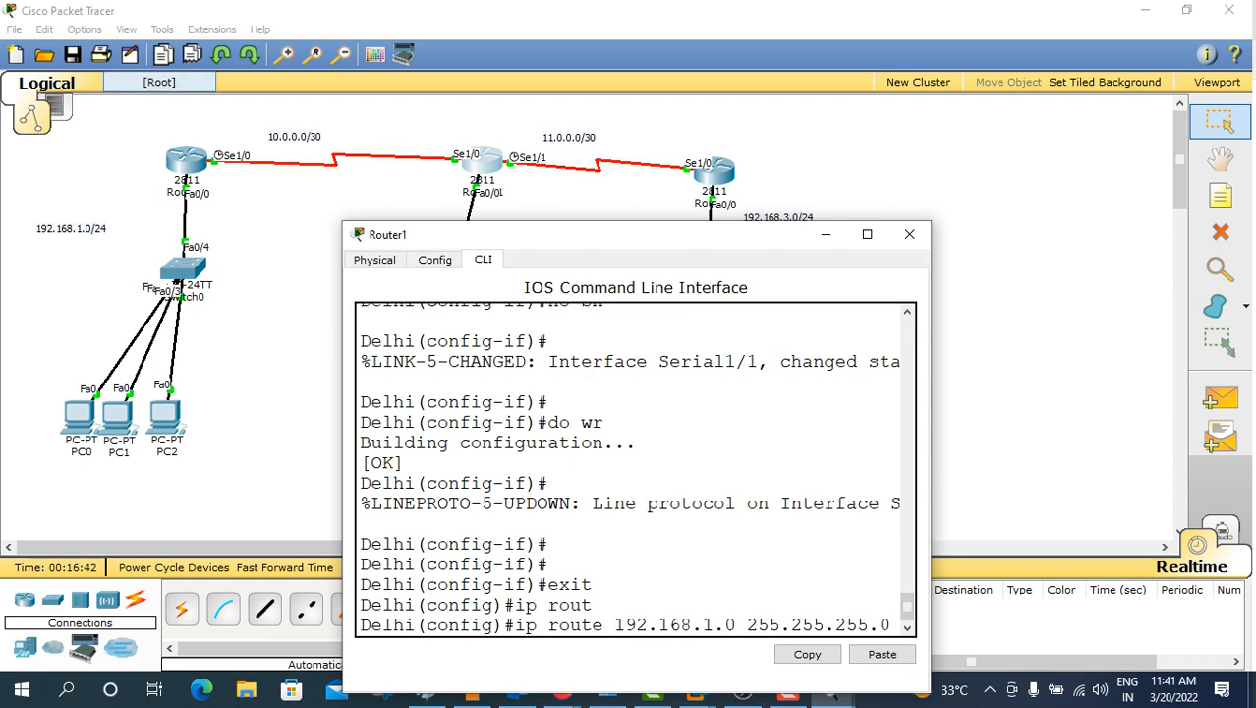
pyautogui.moveTo(470, 234); pyautogui.dragTo(696, 217)
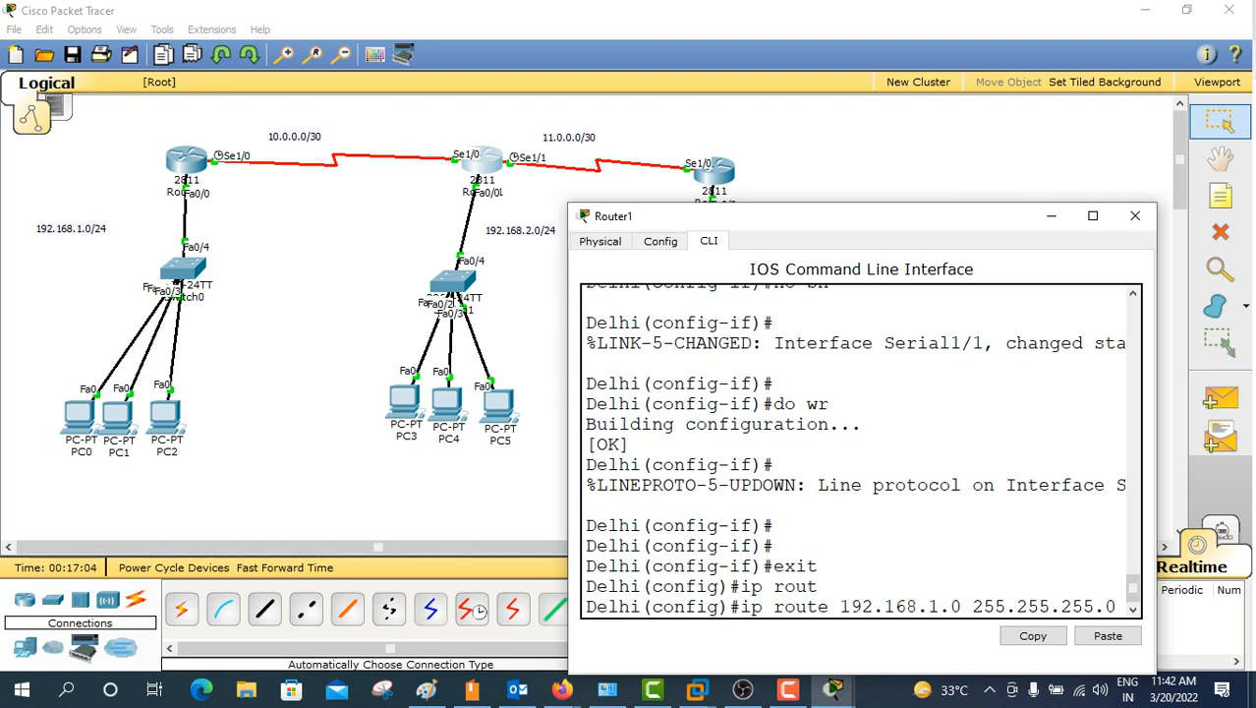
pyautogui.click(1092, 215)
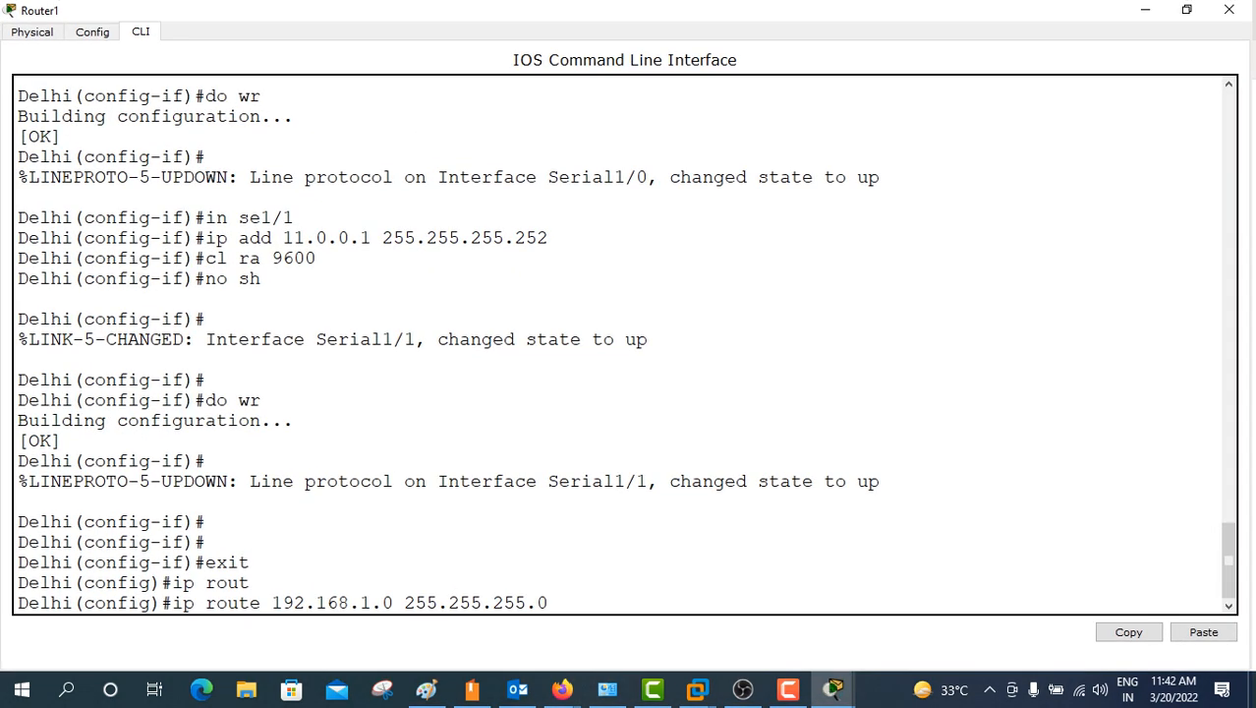
pyautogui.write('10.0.0.1')
pyautogui.press('Return')
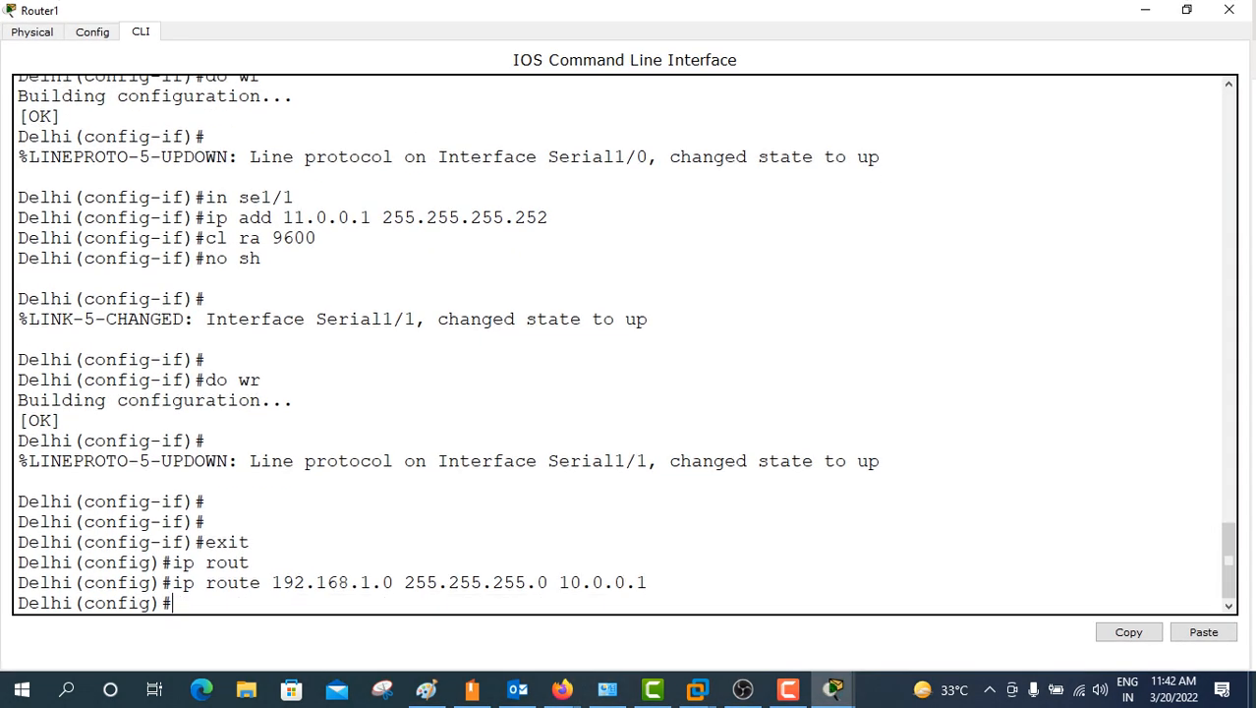
# Step: Recall the last route command and edit it to add network 192.168.3.0 with next hop 11.0.0.2
pyautogui.press('Up')
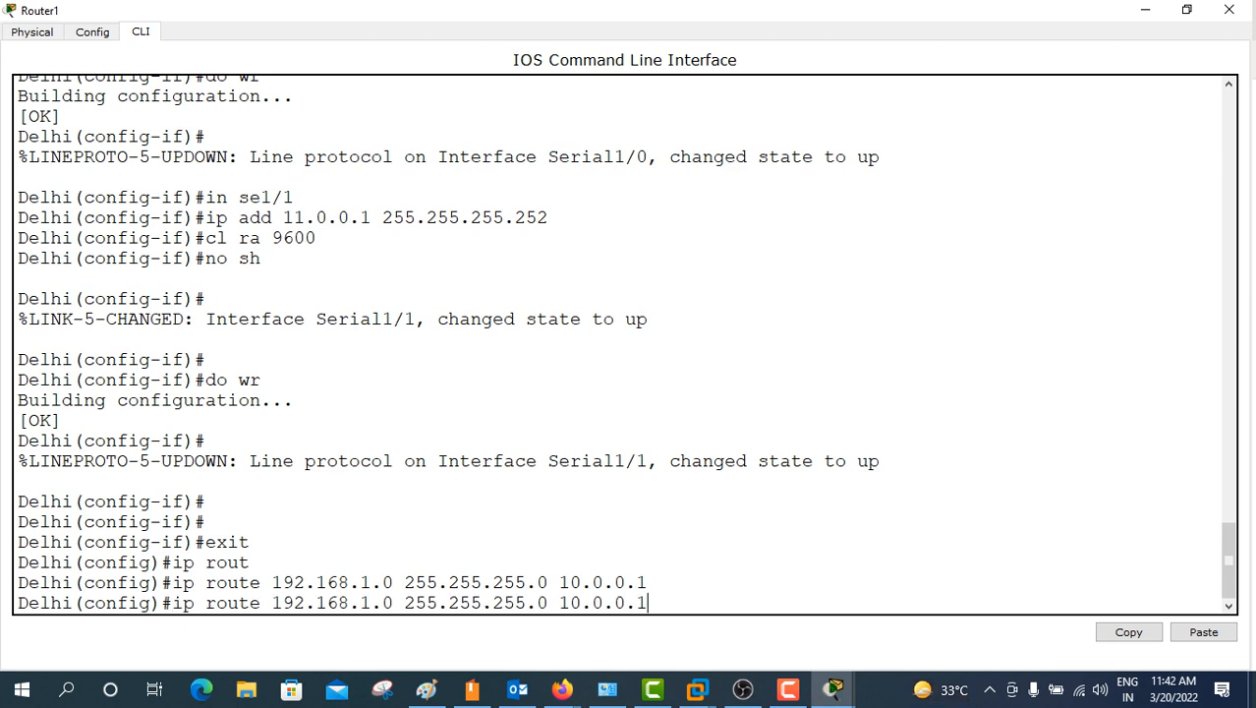
pyautogui.press('Left')
pyautogui.press('Left')
pyautogui.press('Left')
pyautogui.press('Left')
pyautogui.press('Left')
pyautogui.press('Left')
pyautogui.press('Left')
pyautogui.press('Left')
pyautogui.press('Left')
pyautogui.press('BackSpace')
pyautogui.write('3')
pyautogui.press('Right')
pyautogui.press('Right')
pyautogui.press('Right')
pyautogui.press('Right')
pyautogui.press('Right')
pyautogui.press('Right')
pyautogui.press('Right')
pyautogui.press('Right')
pyautogui.press('Right')
pyautogui.press('Right')
pyautogui.press('Right')
pyautogui.press('Right')
pyautogui.press('Right')
pyautogui.press('Right')
pyautogui.press('Right')
pyautogui.press('Right')
pyautogui.press('Right')
pyautogui.press('Right')
pyautogui.press('BackSpace')
pyautogui.write('1')
pyautogui.press('Right')
pyautogui.press('BackSpace')
pyautogui.write('2')
pyautogui.press('Return')
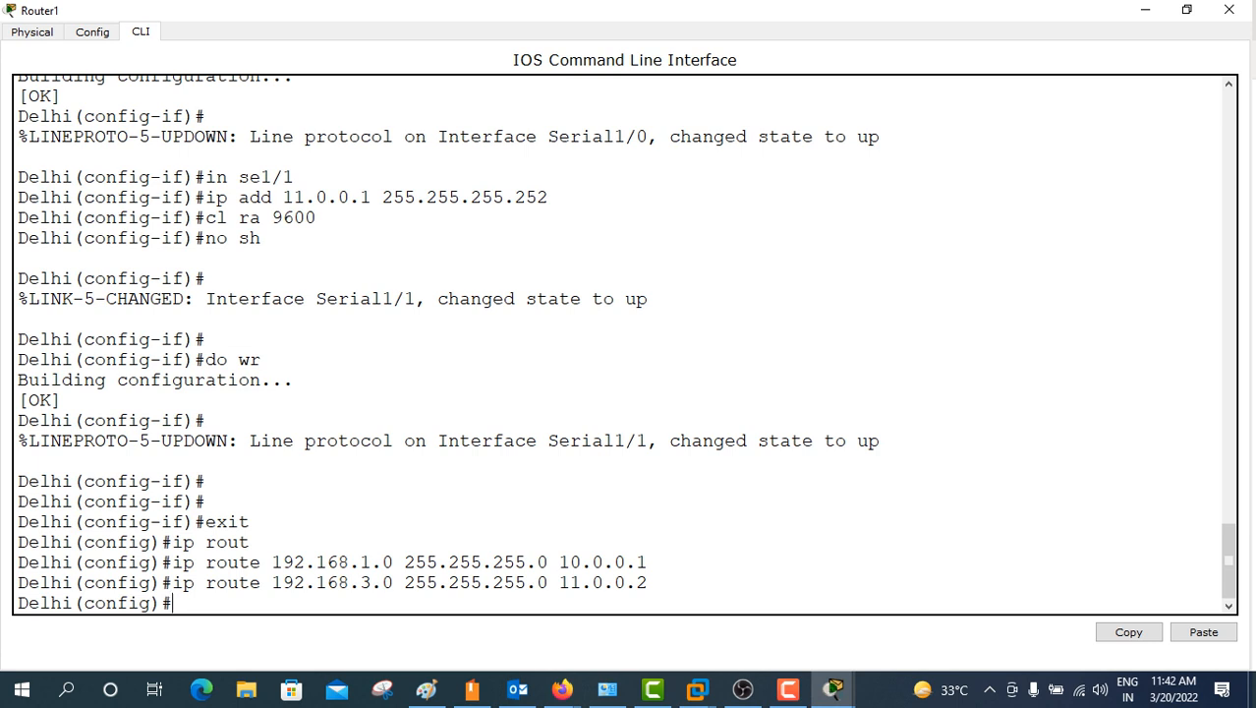
# Step: Save Router1's configuration with do wr and minimize its window
pyautogui.write('do wr')
pyautogui.press('Return')
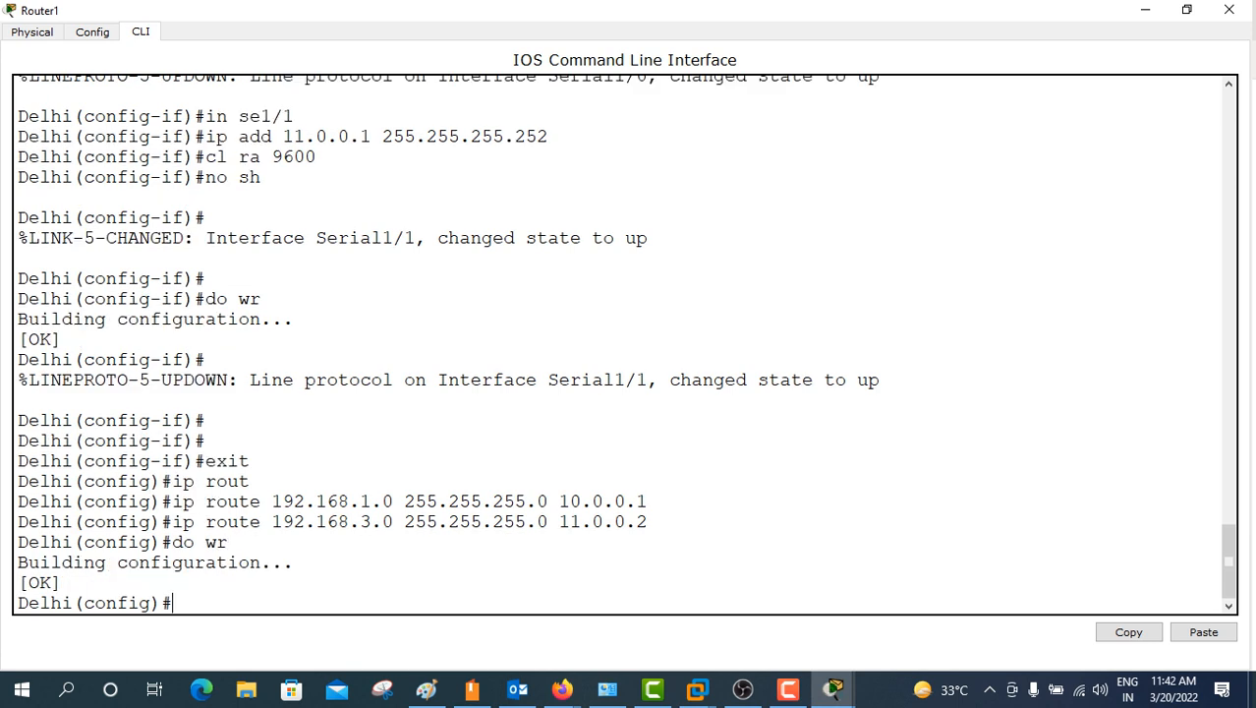
pyautogui.click(1145, 10)
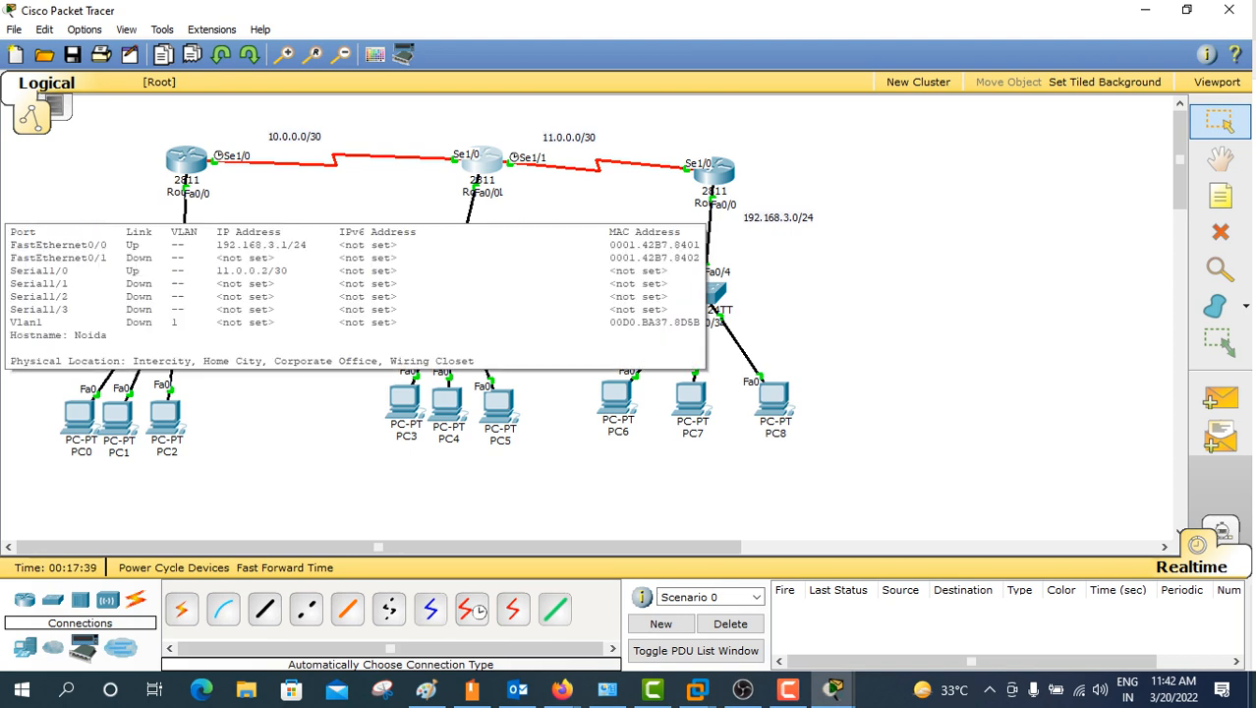
# Step: Open Router2's command line from the topology
pyautogui.click(712, 170)
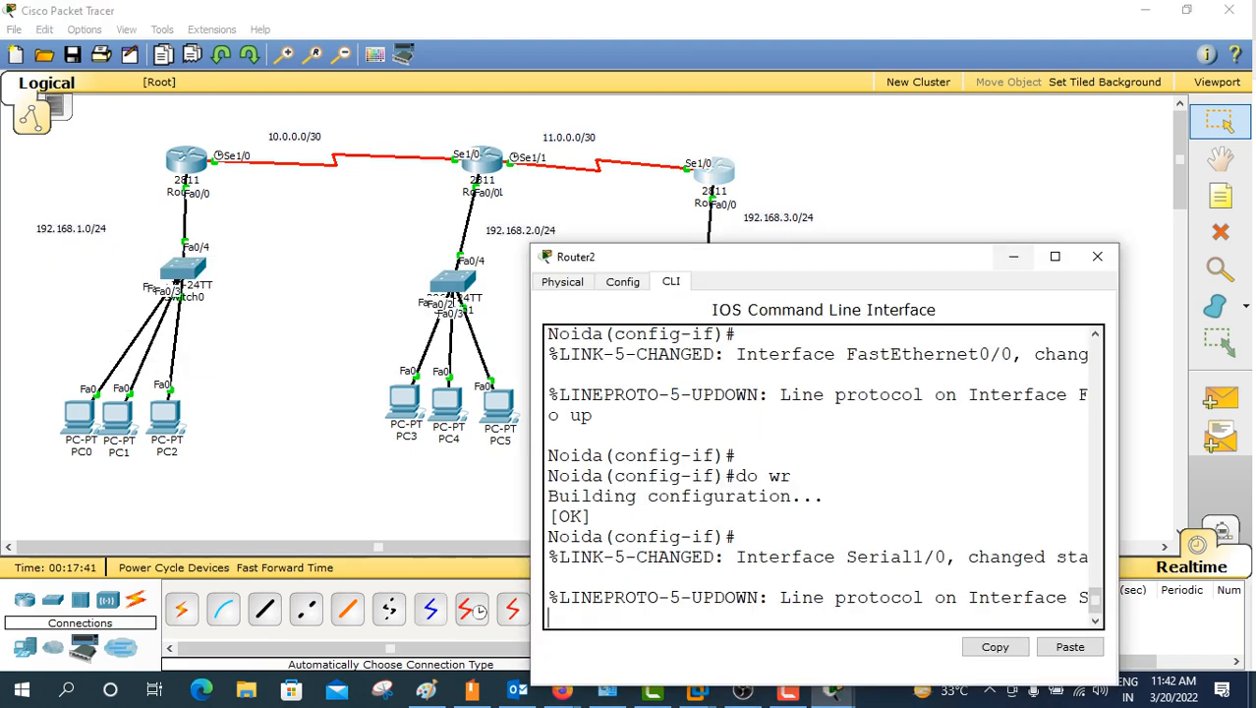
pyautogui.click(1097, 256)
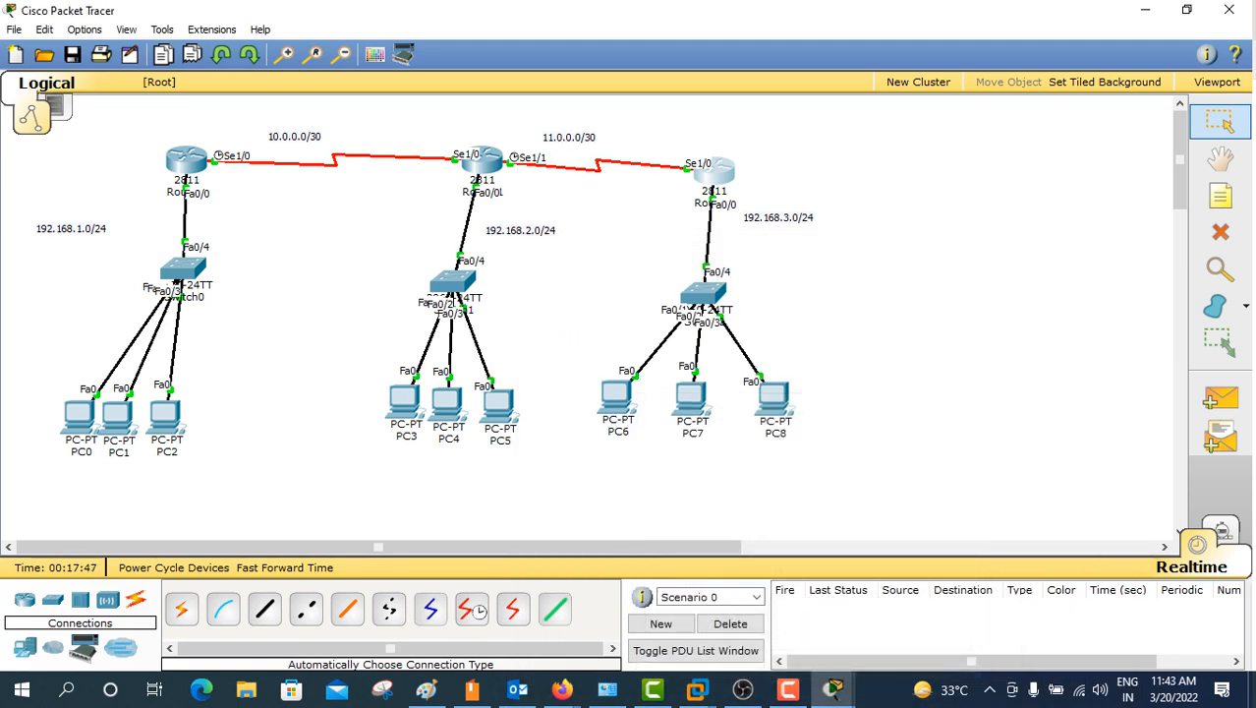
pyautogui.moveTo(715, 172)
pyautogui.moveTo(708, 293)
pyautogui.click(713, 172)
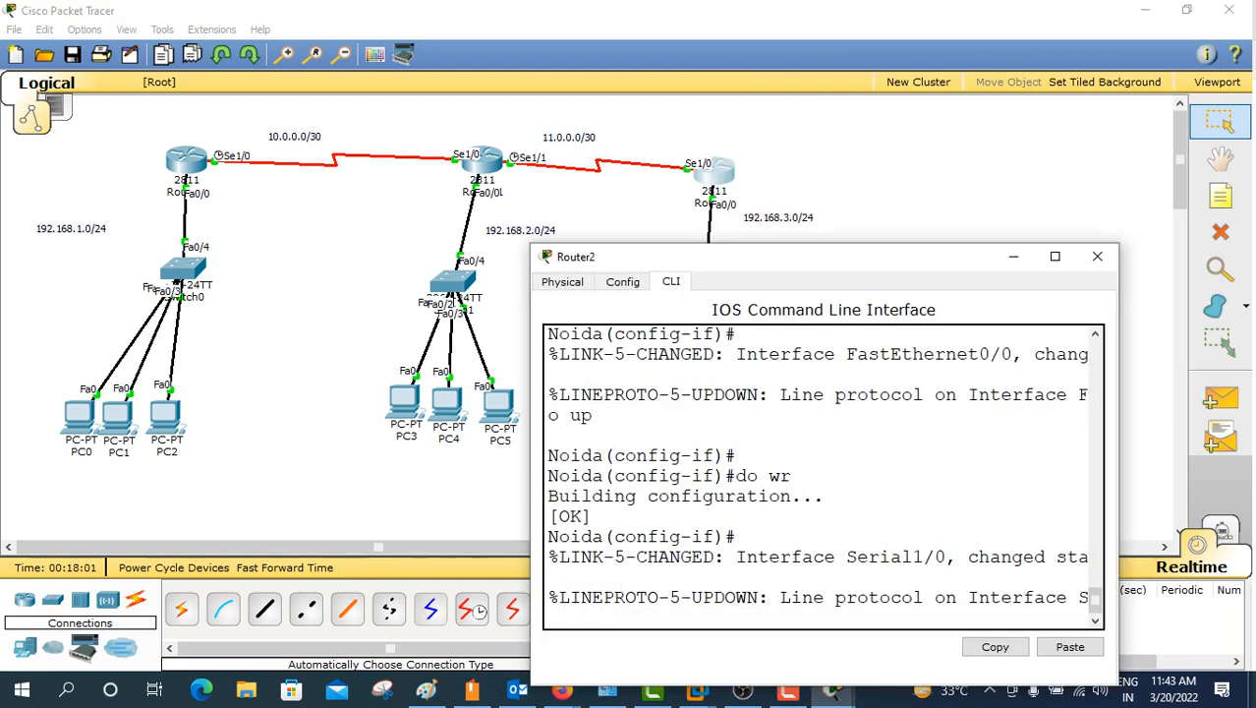
# Step: Exit interface configuration on Router2 to return to global configuration mode
pyautogui.click(1056, 256)
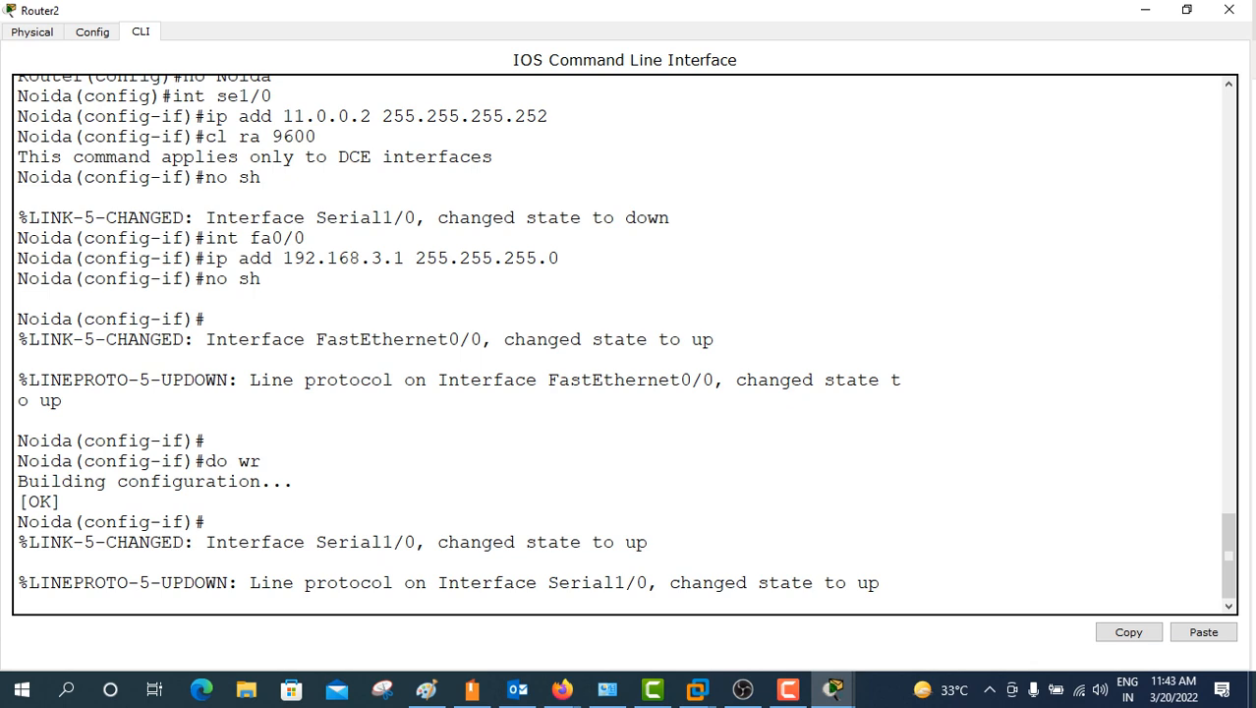
pyautogui.moveTo(1229, 555)
pyautogui.mouseDown()
pyautogui.moveTo(1228, 365)
pyautogui.moveTo(1229, 555)
pyautogui.mouseUp()
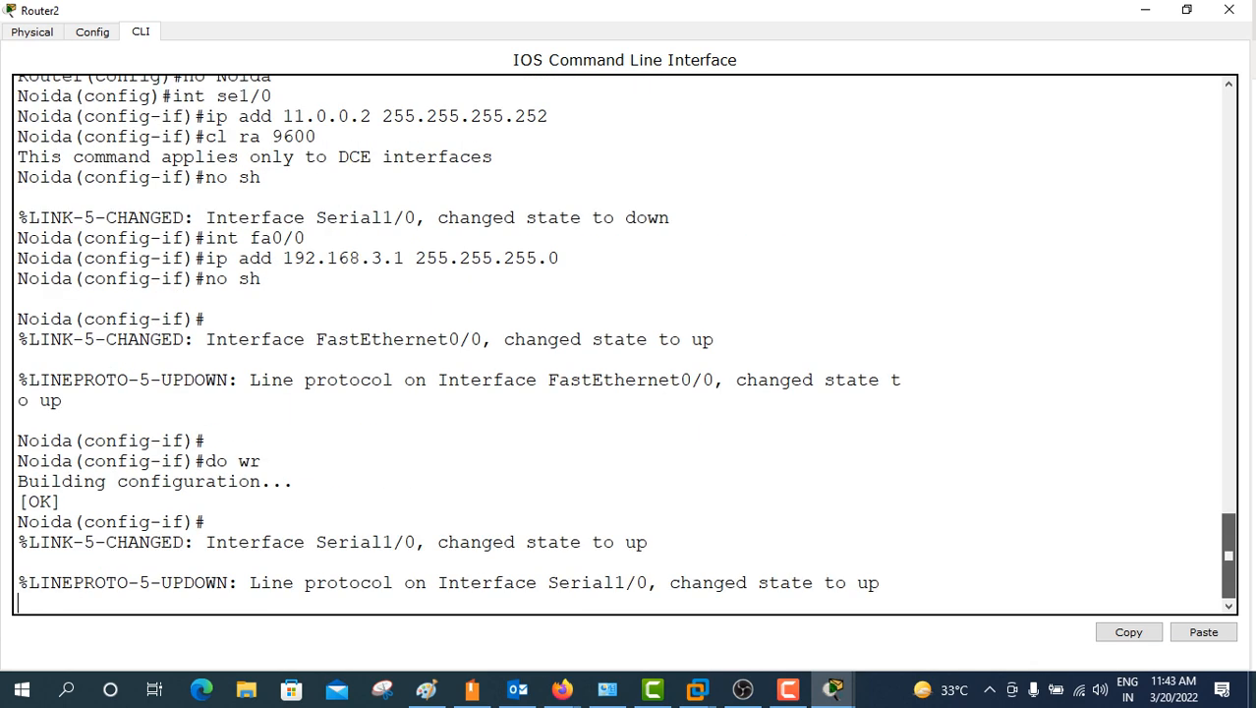
pyautogui.press('Return')
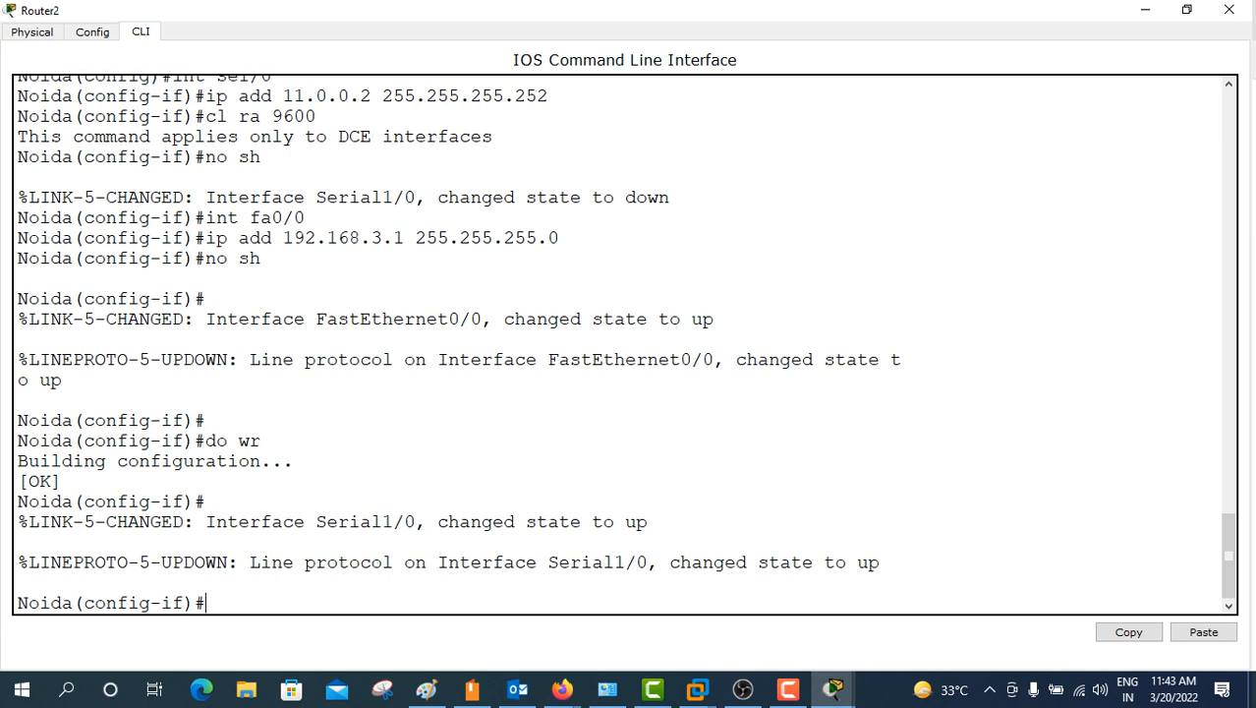
pyautogui.click(1229, 10)
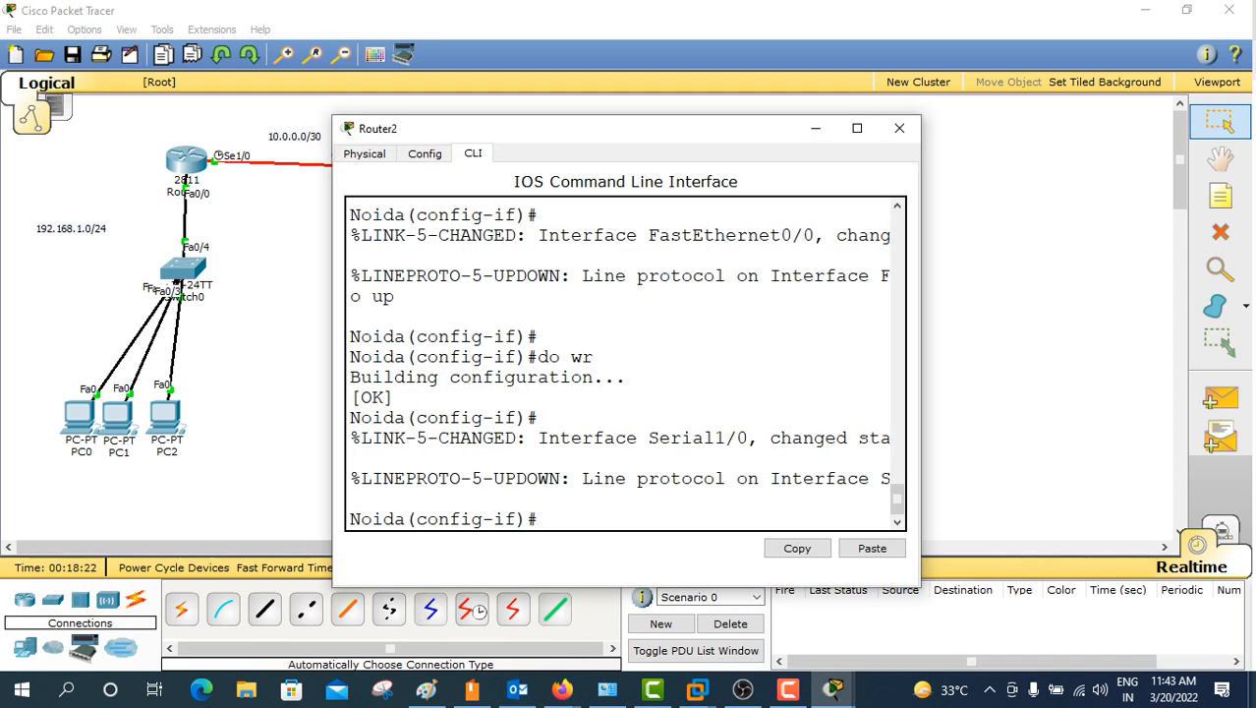
pyautogui.write('exit')
pyautogui.press('Return')
pyautogui.write('net')
pyautogui.press('Tab')
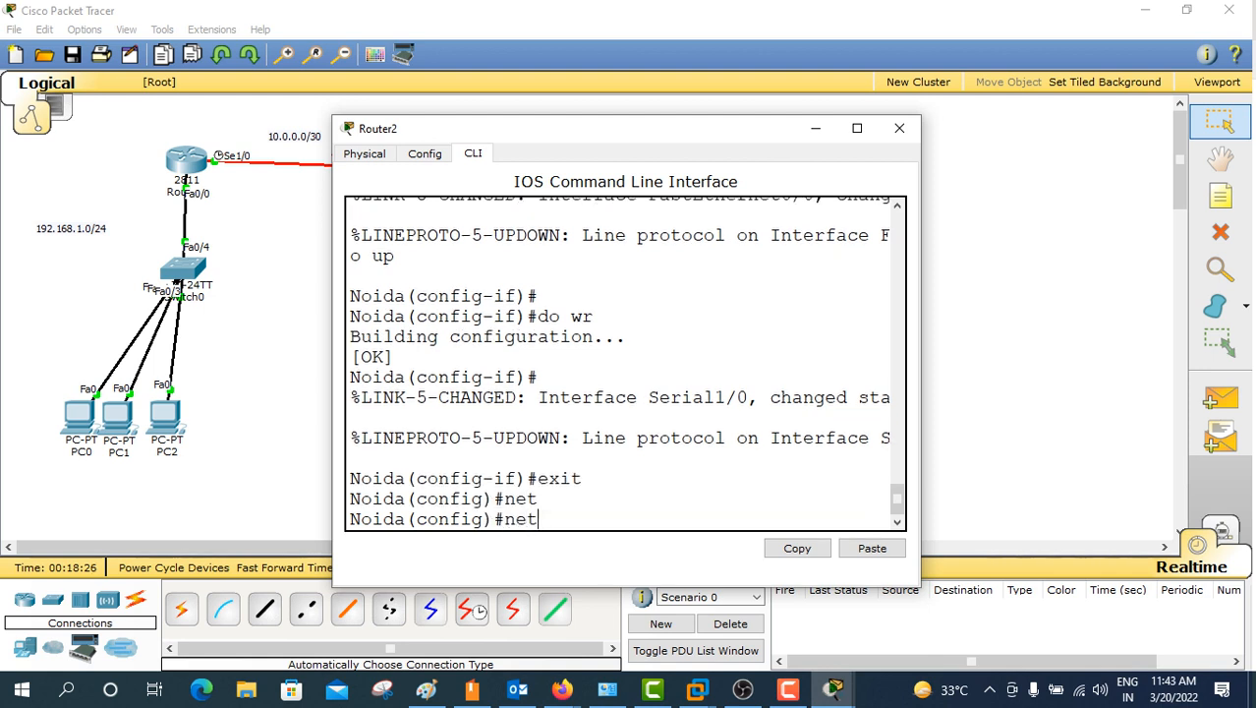
pyautogui.press('BackSpace')
pyautogui.press('BackSpace')
pyautogui.press('BackSpace')
# Step: Add a static route on Router2 to 192.168.2.0 with mask 255.255.255.0 and next hop 11.0.0.1
pyautogui.write('ip rout')
pyautogui.press('Tab')
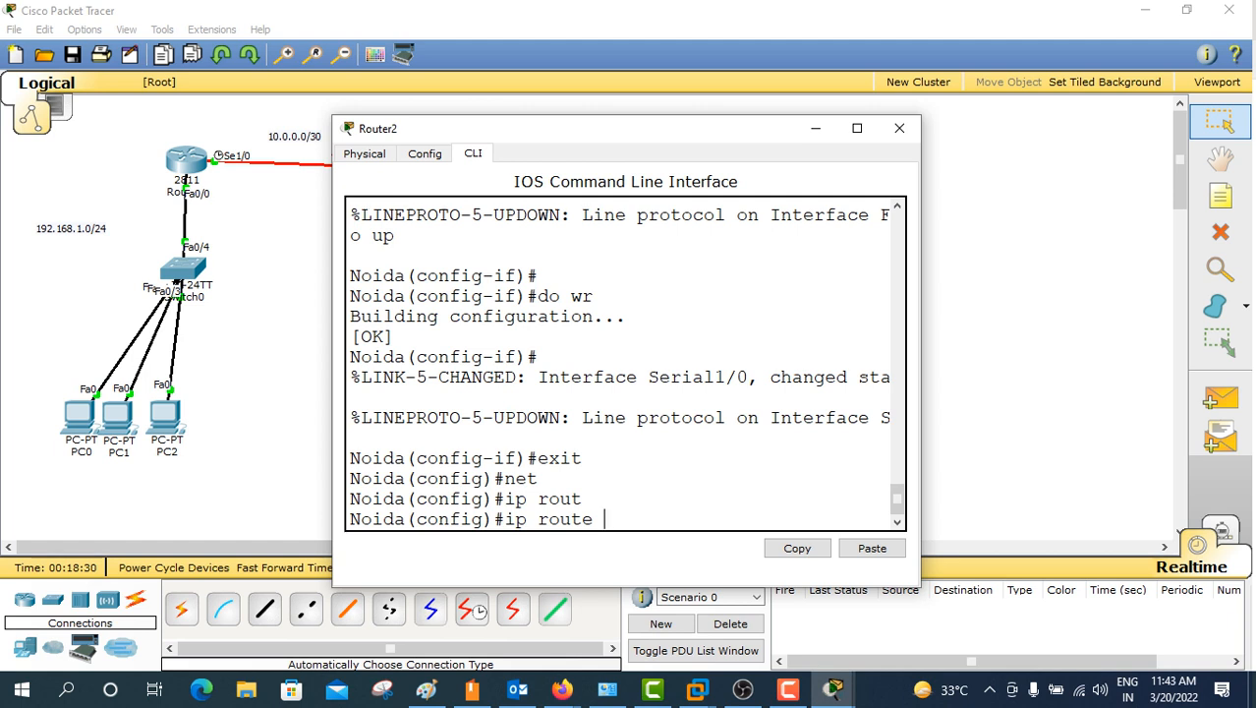
pyautogui.write('192.168.')
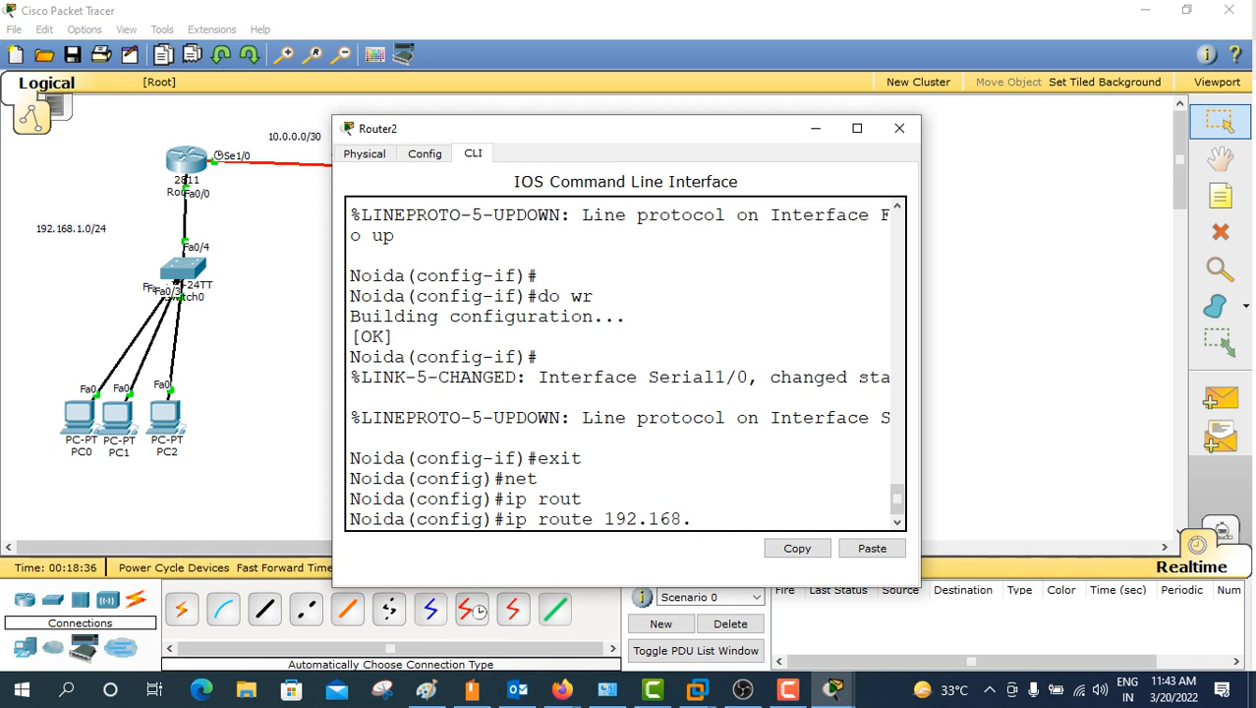
pyautogui.write('2.0 255.255.255.')
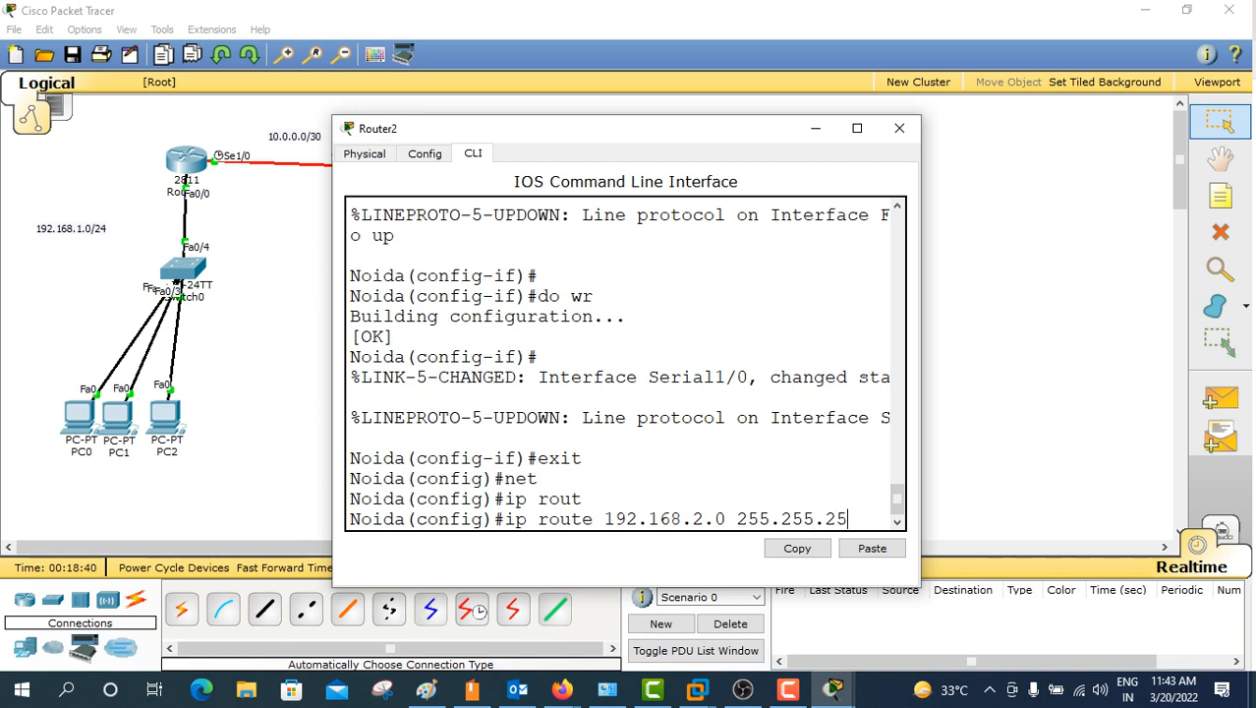
pyautogui.write('0')
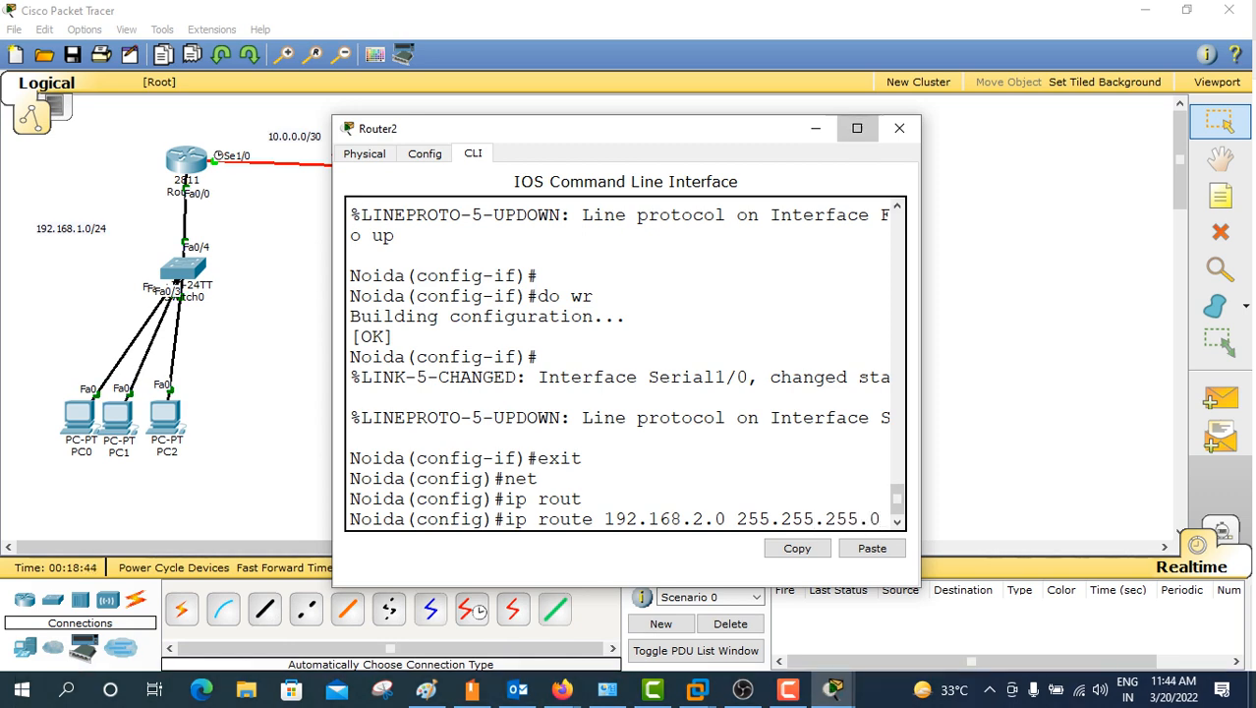
pyautogui.click(856, 129)
pyautogui.write('11.0.0.1')
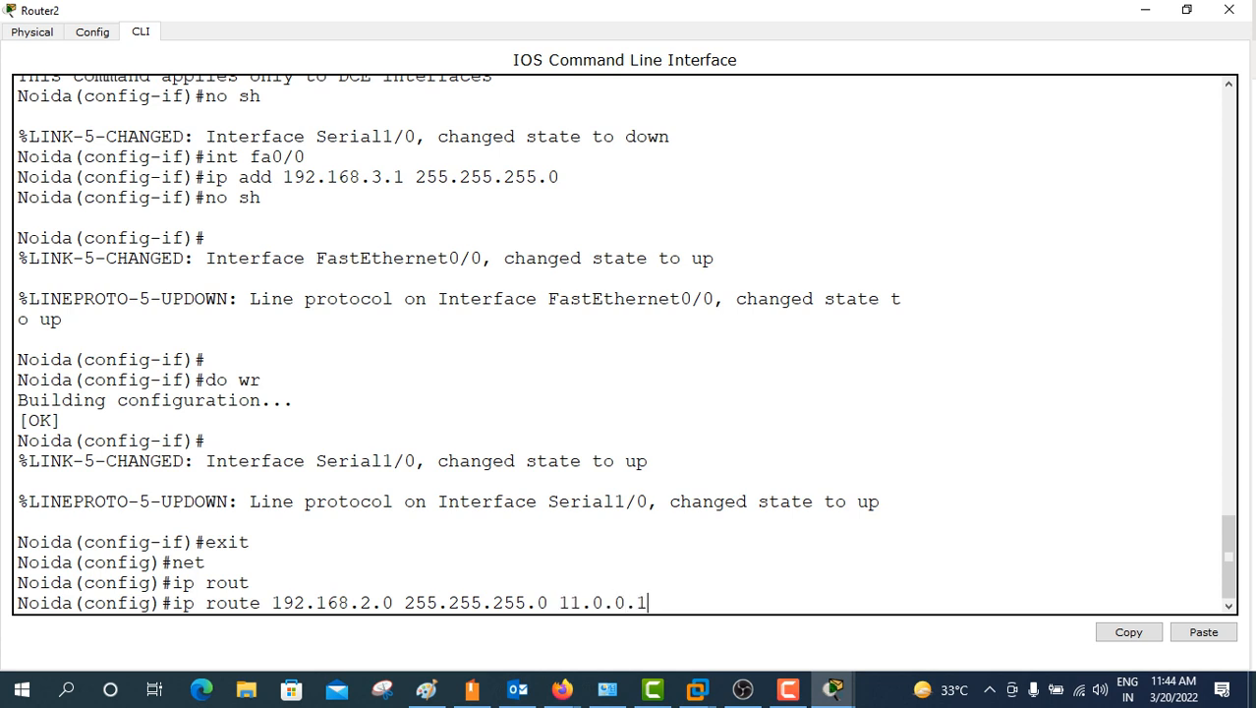
pyautogui.press('Return')
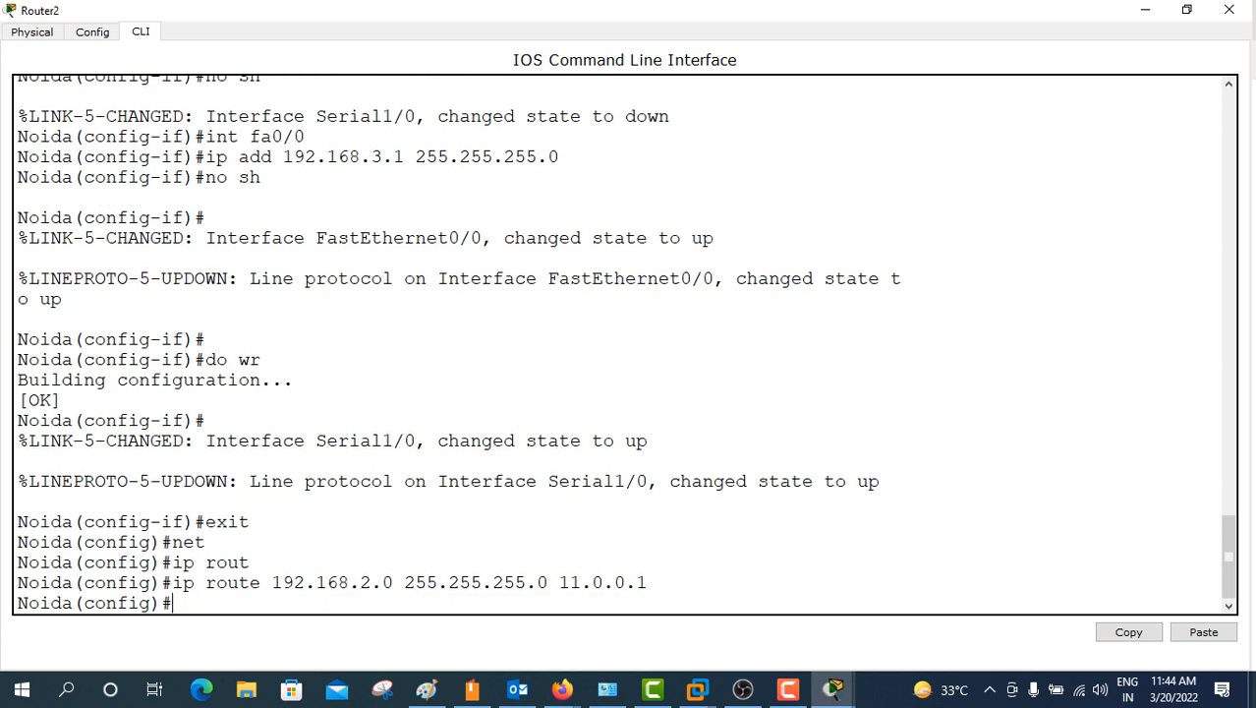
# Step: Recall Router2's last route command, change its destination network to 192.168.1.0, and submit it
pyautogui.press('Up')
pyautogui.press('Left')
pyautogui.press('Left')
pyautogui.press('Left')
pyautogui.press('Left')
pyautogui.press('Left')
pyautogui.press('Left')
pyautogui.press('Left')
pyautogui.press('Left')
pyautogui.press('Left')
pyautogui.press('Left')
pyautogui.press('Left')
pyautogui.press('Left')
pyautogui.press('Left')
pyautogui.press('Left')
pyautogui.press('Left')
pyautogui.press('Left')
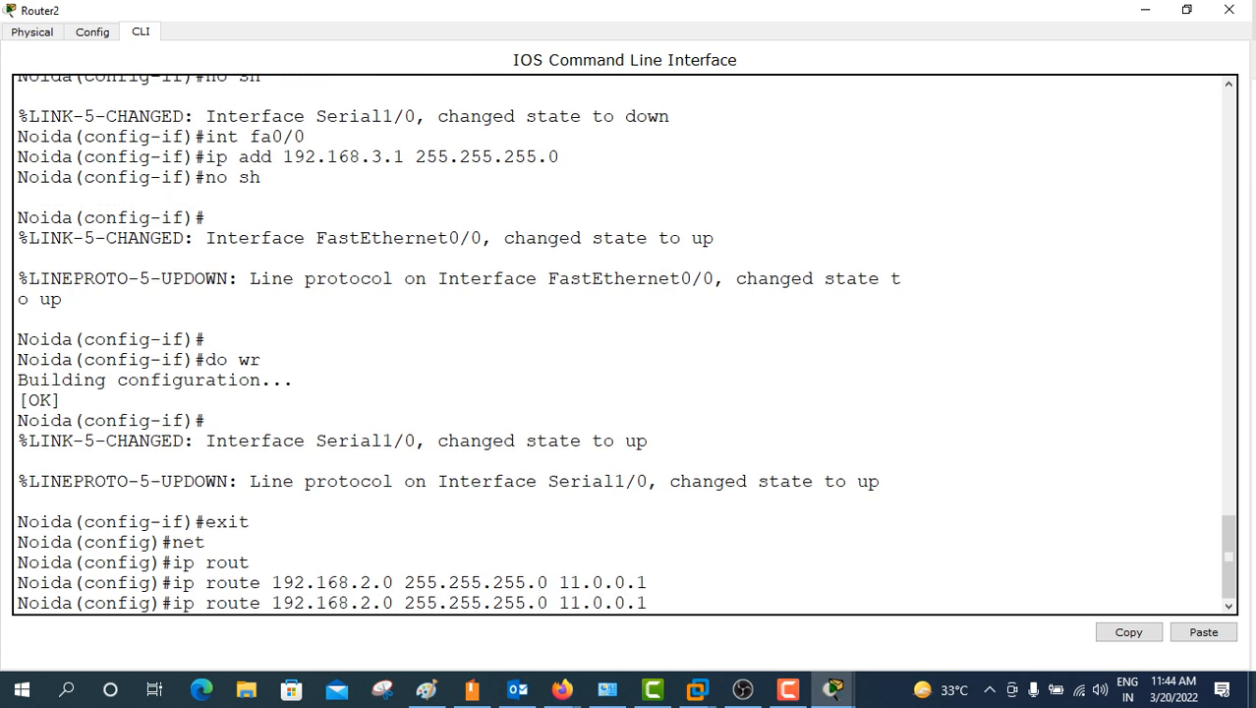
pyautogui.press('BackSpace')
pyautogui.write('1')
pyautogui.press('Return')
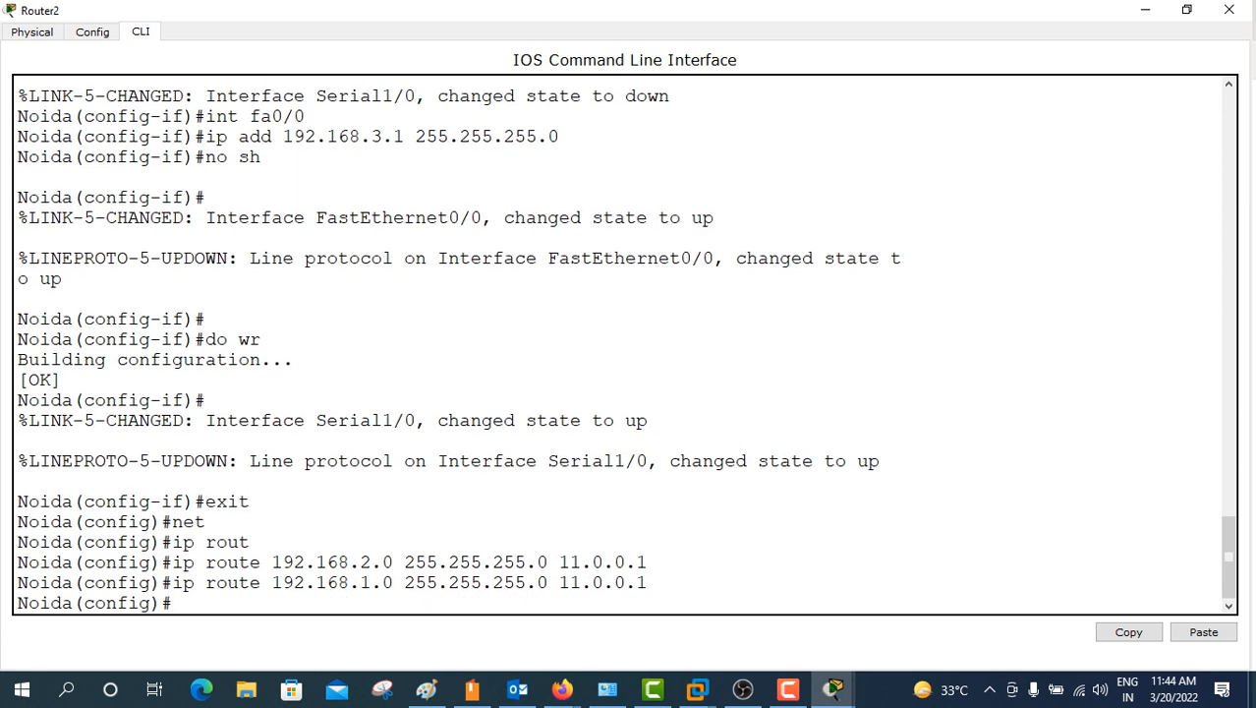
# Step: Try to add a route to 10.0.0.0 on Router2 with ip router 10.0.0.0 255.255.255.252 11.0.0.1
pyautogui.write('ip router 10.0.')
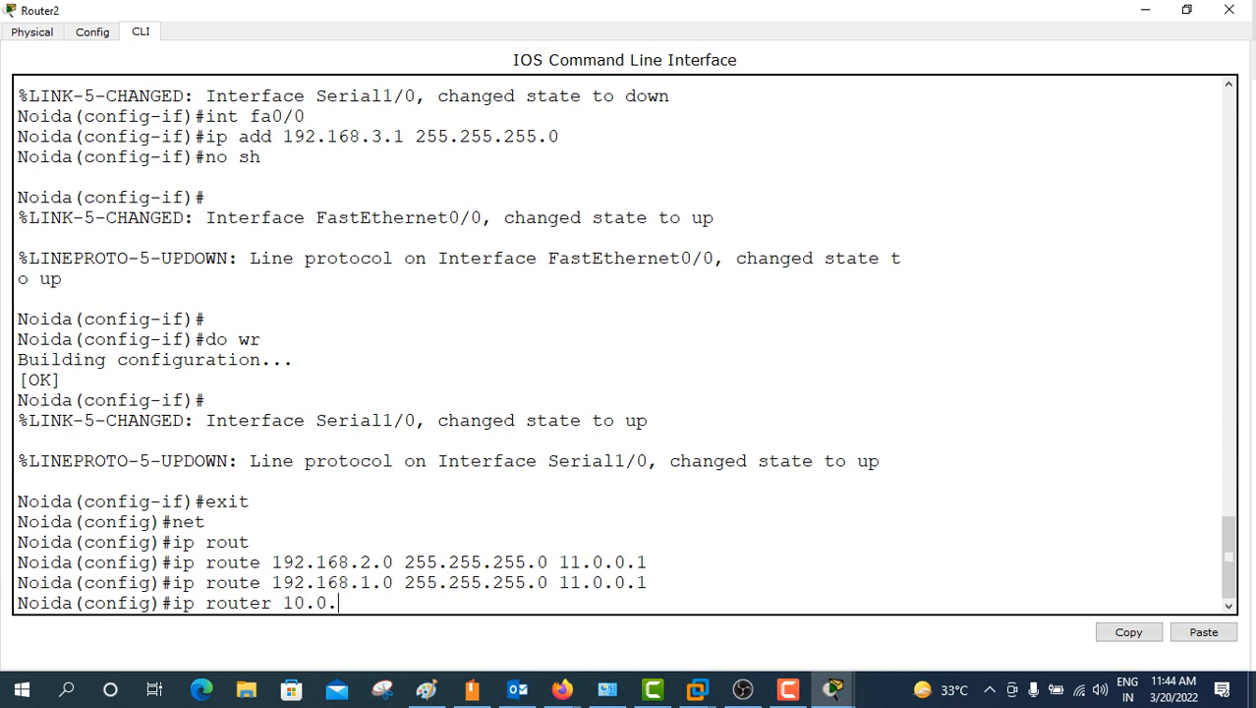
pyautogui.write('0.0 255.255.255.25')
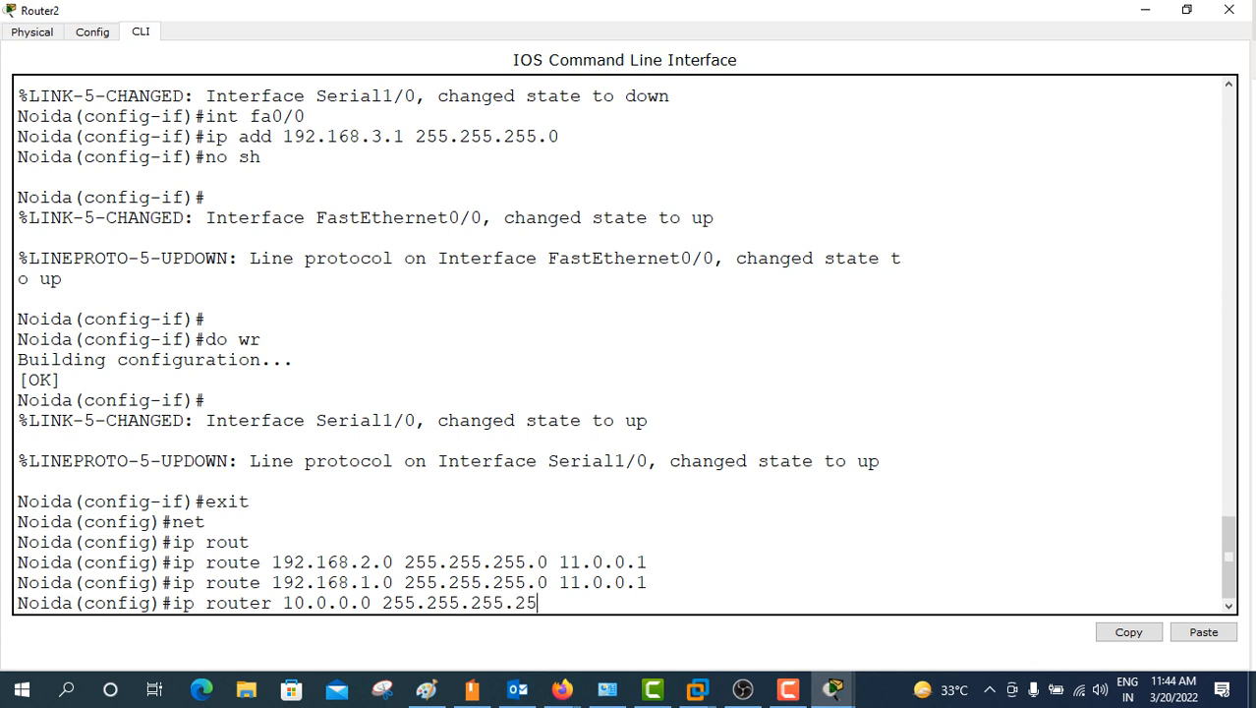
pyautogui.write('2 11.0.0.1')
pyautogui.press('Return')
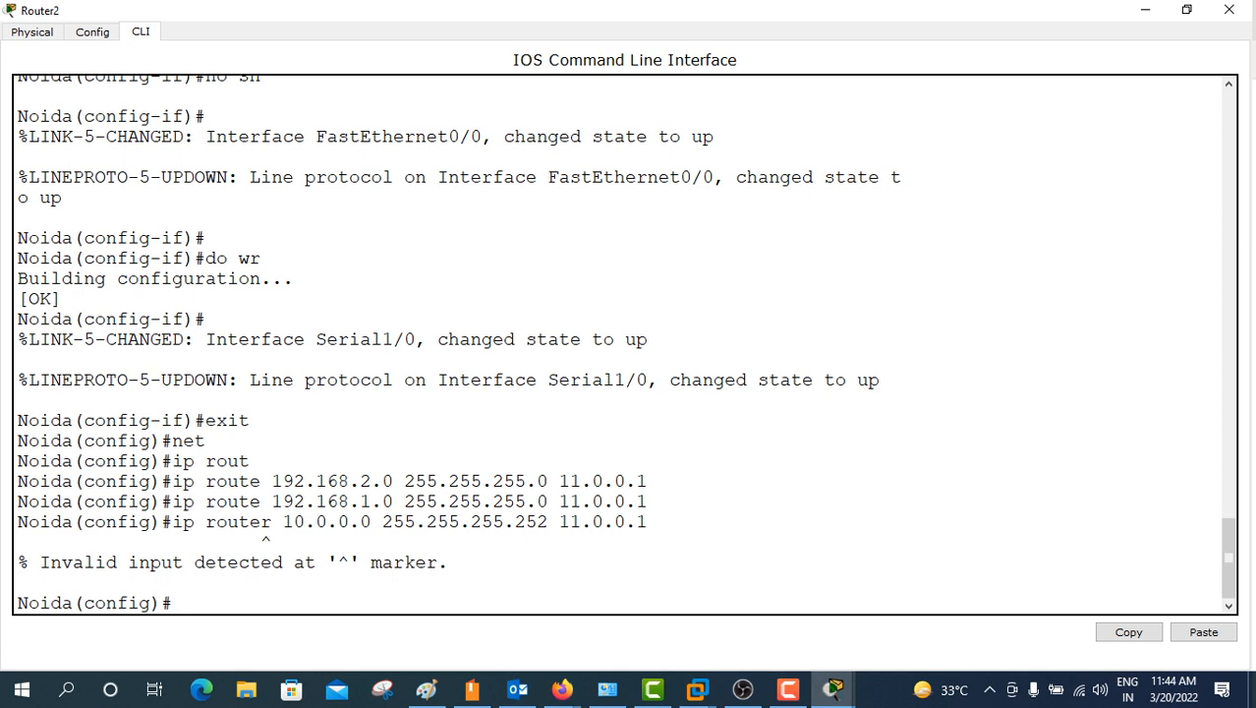
pyautogui.press('Up')
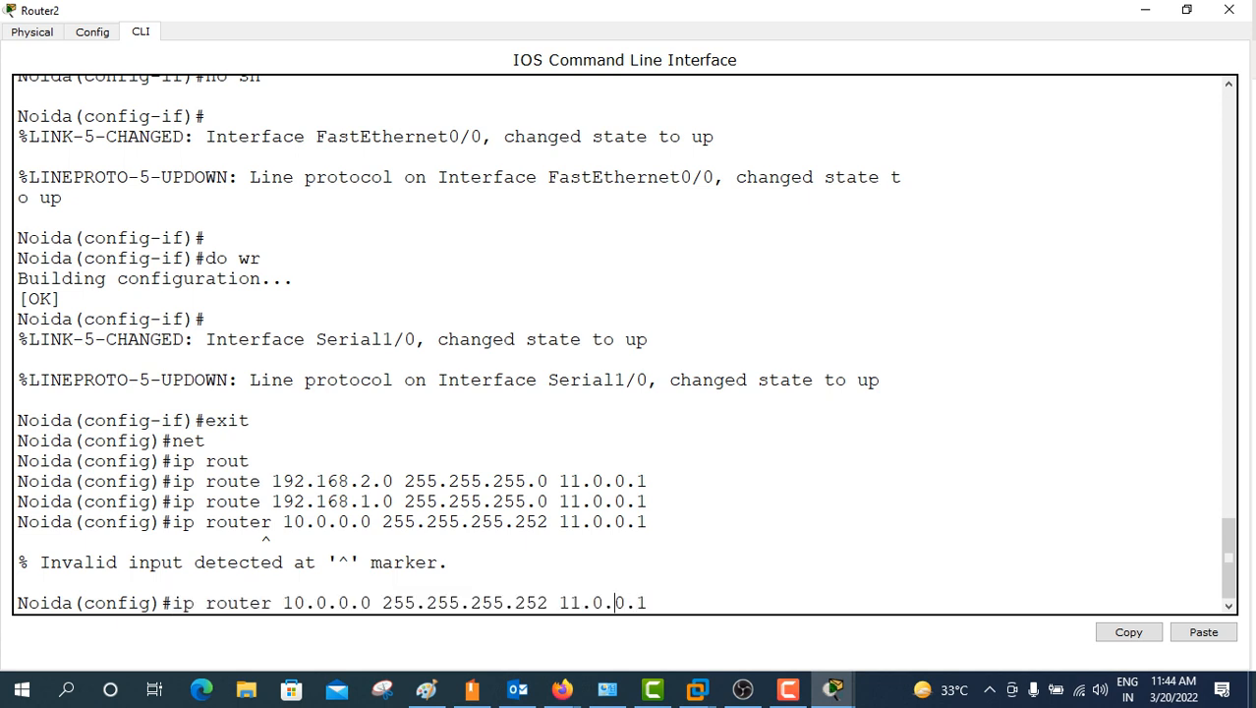
pyautogui.press('Up')
pyautogui.press('Up')
pyautogui.press('Up')
pyautogui.press('Up')
pyautogui.press('Up')
pyautogui.press('Up')
pyautogui.press('Up')
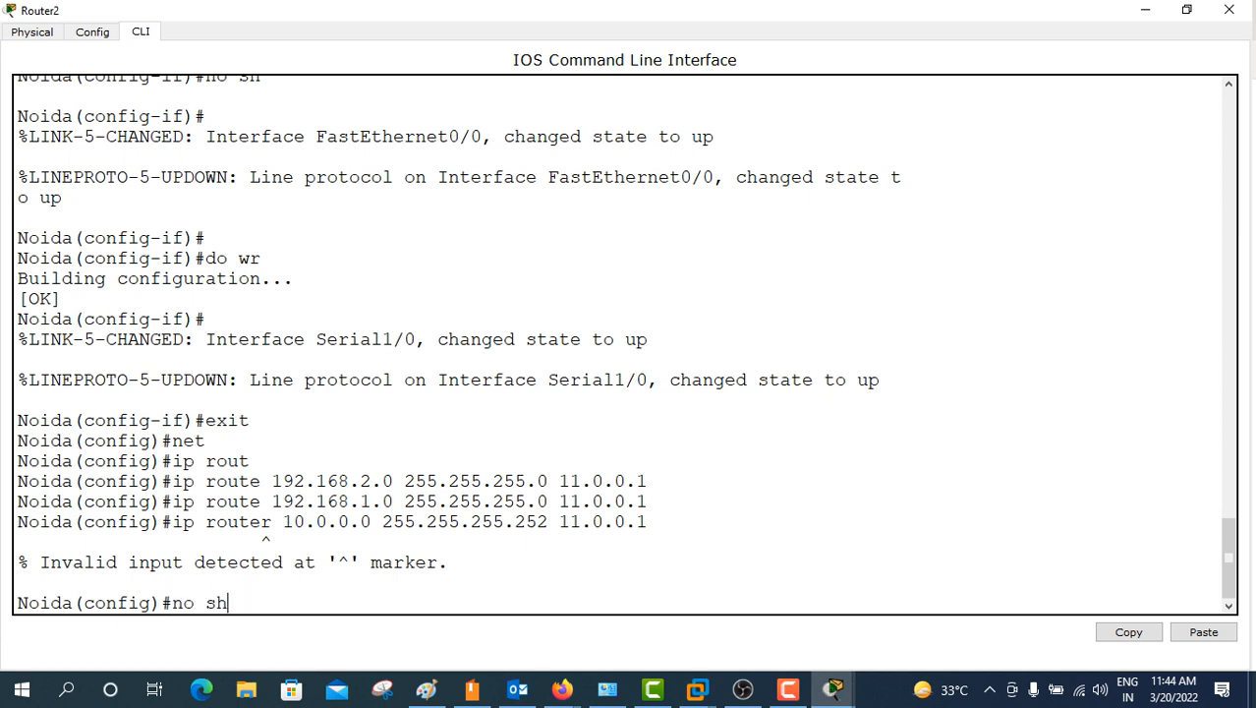
pyautogui.press('Down')
pyautogui.press('Down')
pyautogui.press('Down')
pyautogui.press('Down')
pyautogui.press('Down')
pyautogui.press('Down')
pyautogui.press('Down')
pyautogui.press('Down')
# Step: Add a static route on Router2 to 10.0.0.0 with mask 255.255.255.252 and next hop 11.0.0.1
pyautogui.write('ip rl')
pyautogui.press('BackSpace')
pyautogui.write('out')
pyautogui.press('Tab')
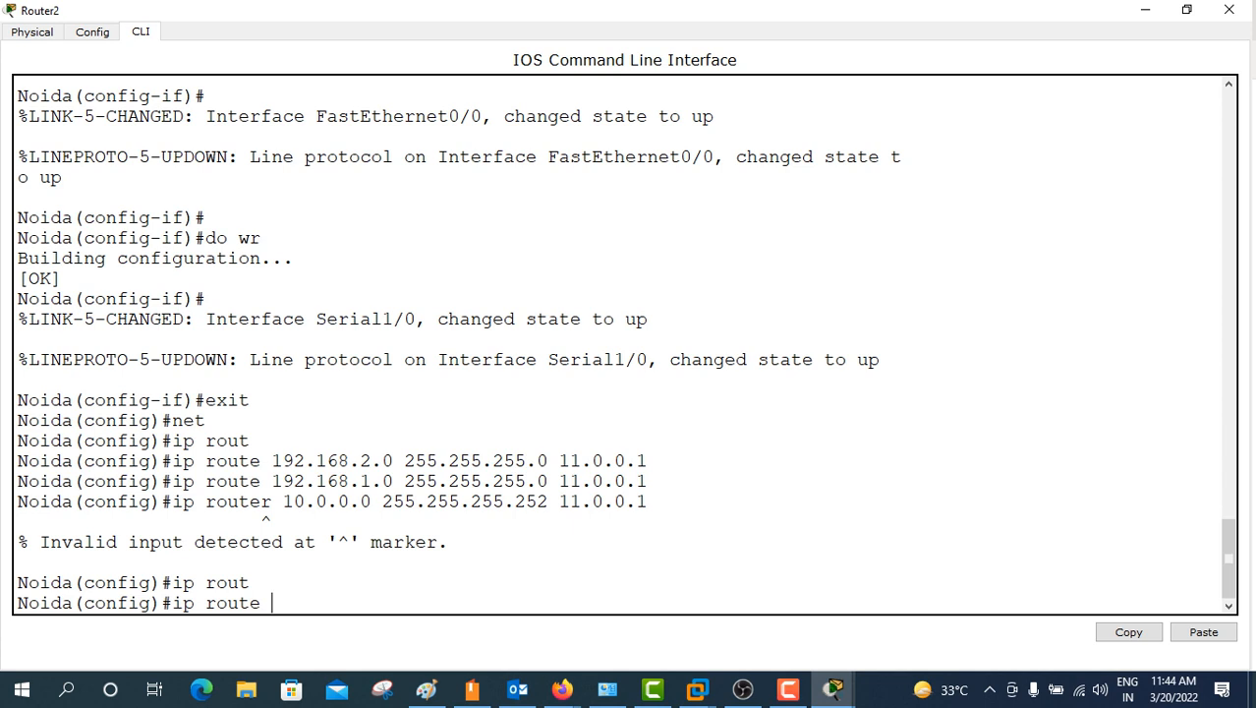
pyautogui.write('10.0.0.0 255.255.255.')
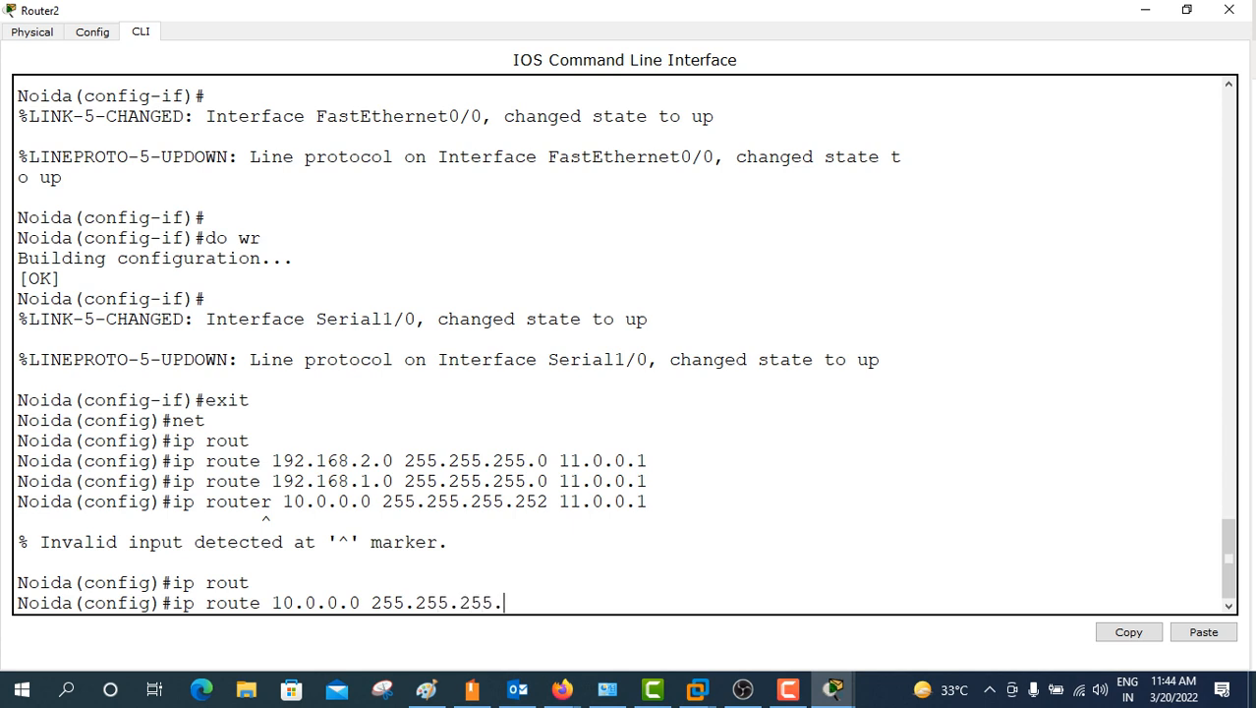
pyautogui.write('252 11.0.0.0')
pyautogui.press('BackSpace')
pyautogui.write('1')
pyautogui.press('Return')
# Step: Save Router2's running configuration with do wr and close its window
pyautogui.write('do wr')
pyautogui.press('Return')
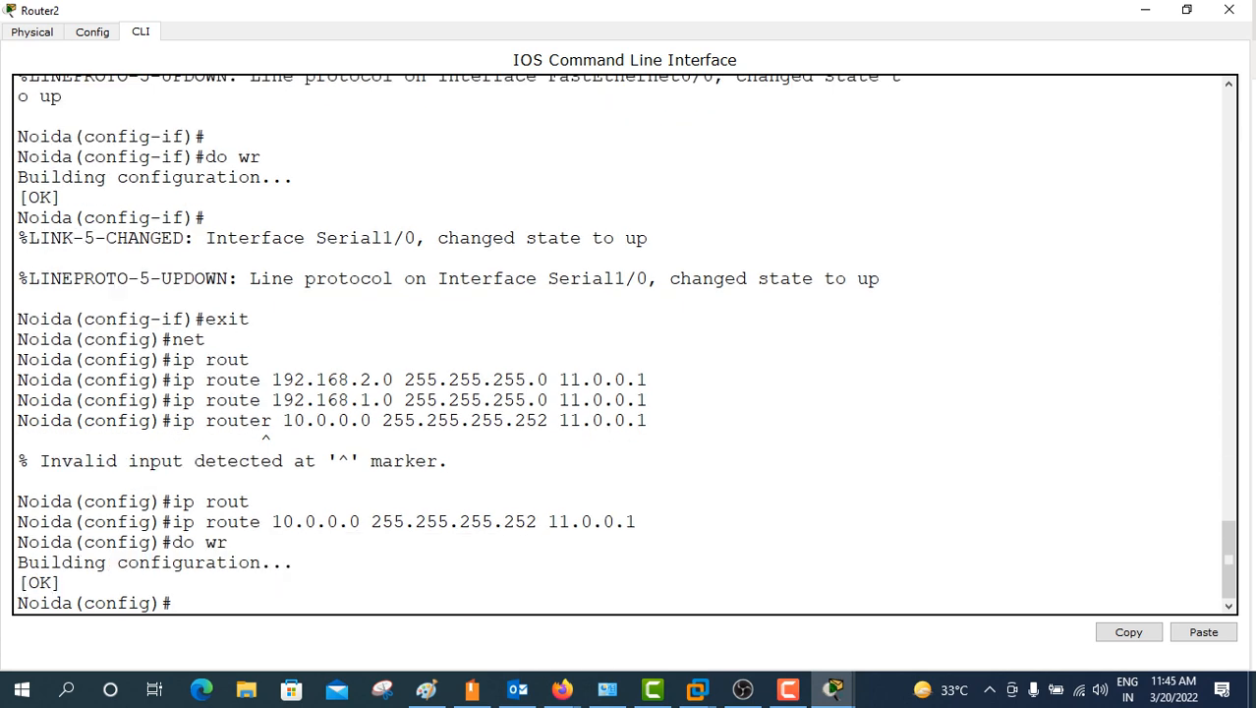
pyautogui.click(1228, 10)
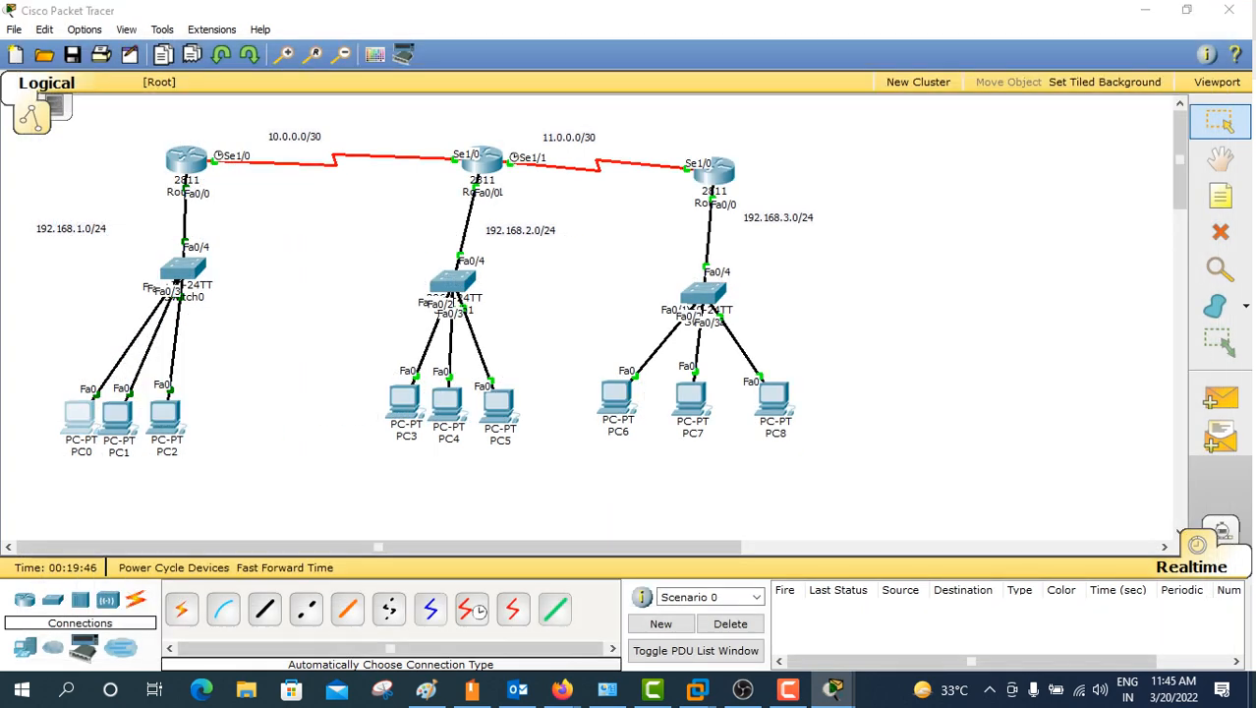
# Step: Assign PC0 the static IP address 192.168.1.2 with subnet mask 255.255.255.0 and close its window
pyautogui.click(78, 413)
pyautogui.click(486, 153)
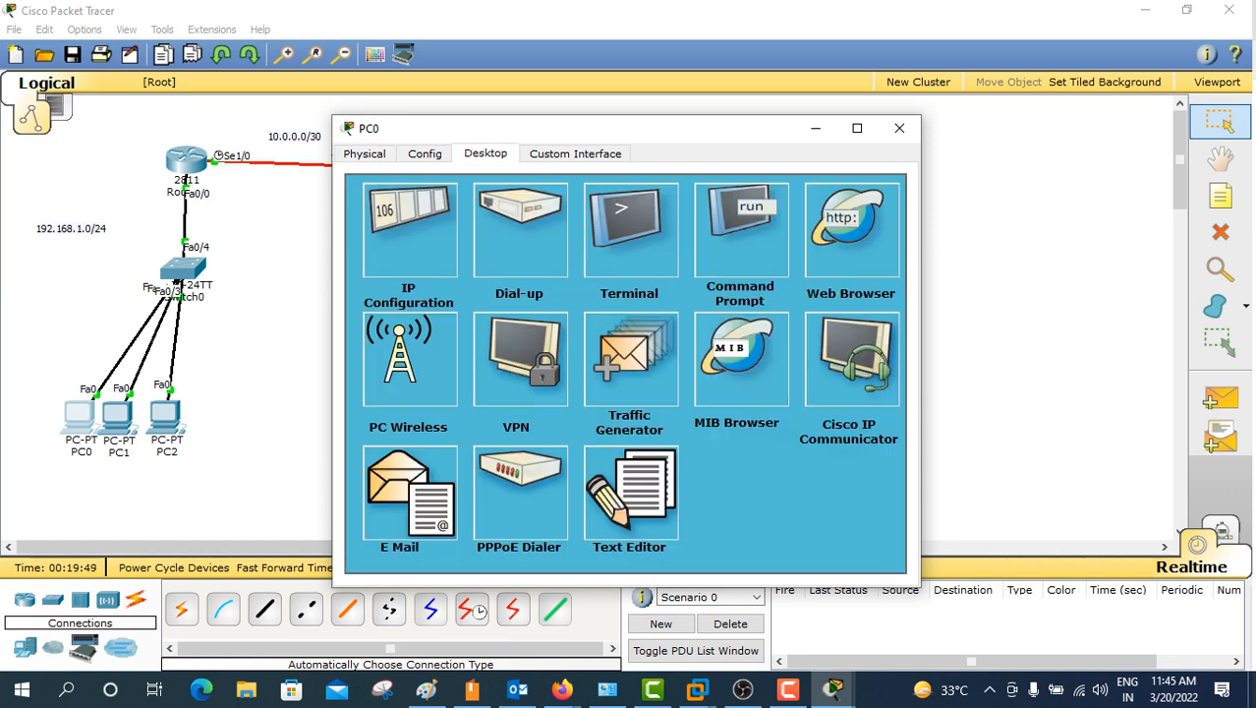
pyautogui.click(409, 230)
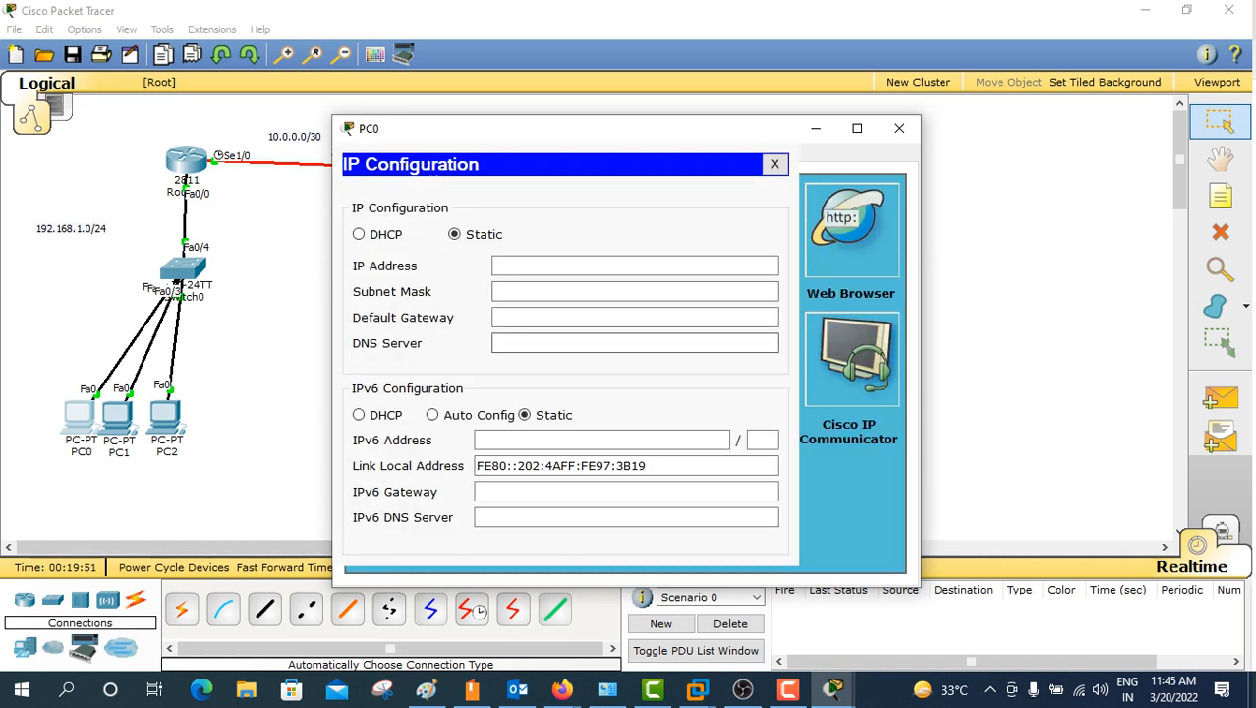
pyautogui.click(609, 265)
pyautogui.write('192.168.1.')
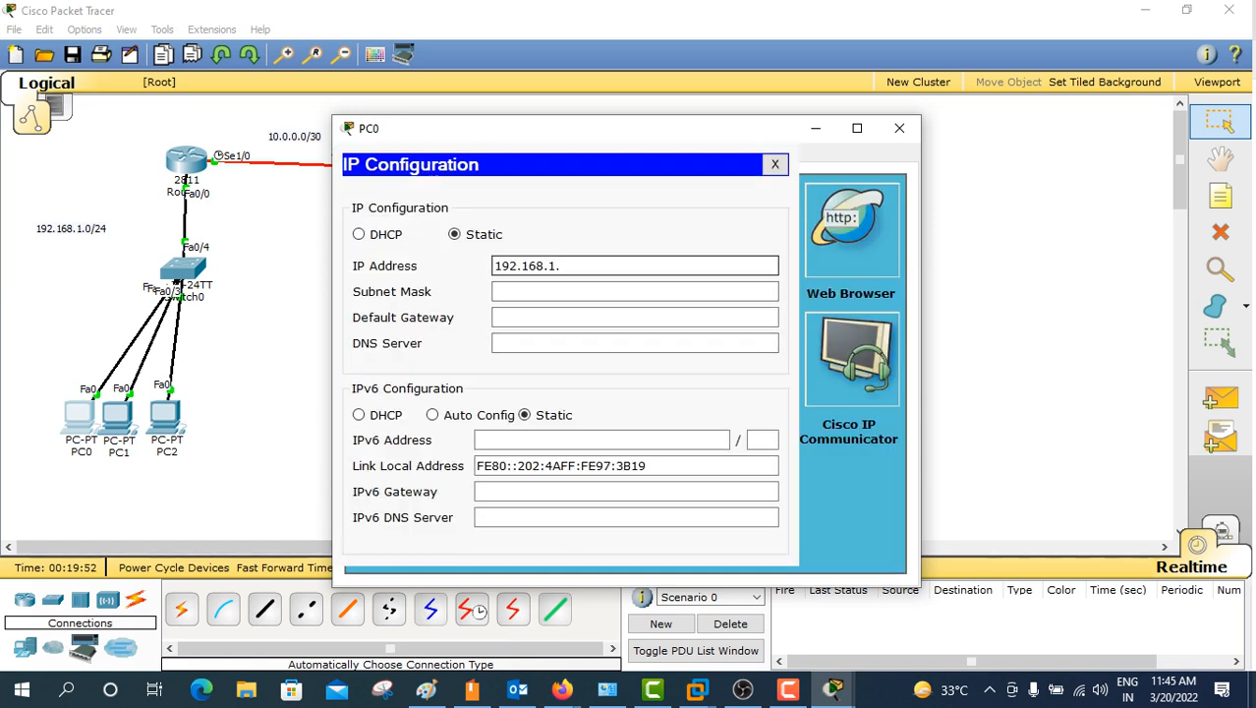
pyautogui.write('2')
pyautogui.click(547, 292)
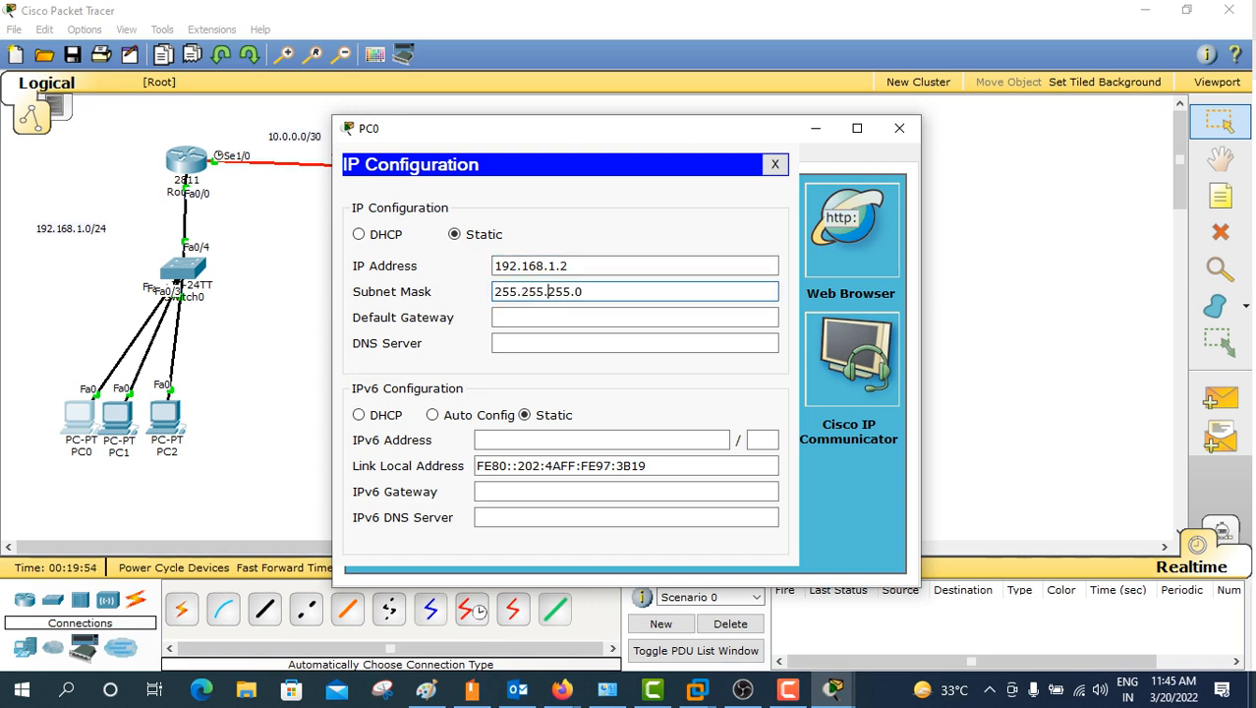
pyautogui.click(898, 127)
# Step: Assign PC1 the static IP address 192.168.1.3 with subnet mask 255.255.255.0 and close its window
pyautogui.click(117, 414)
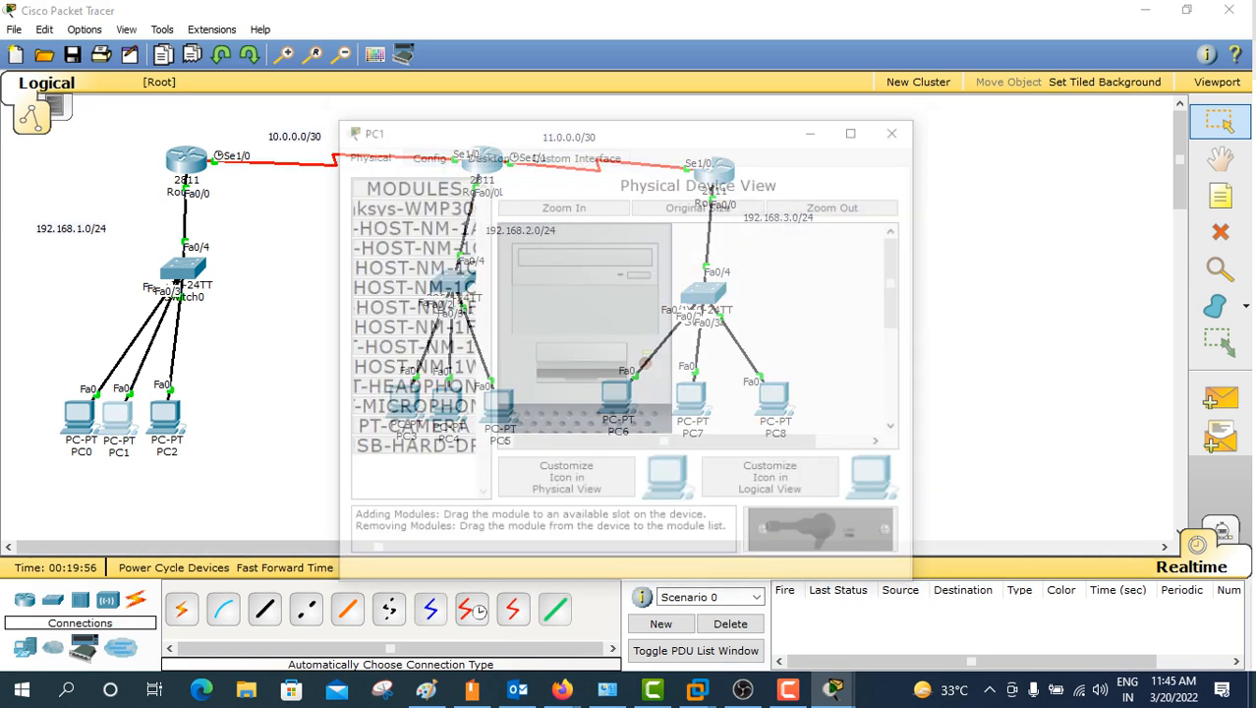
pyautogui.click(486, 153)
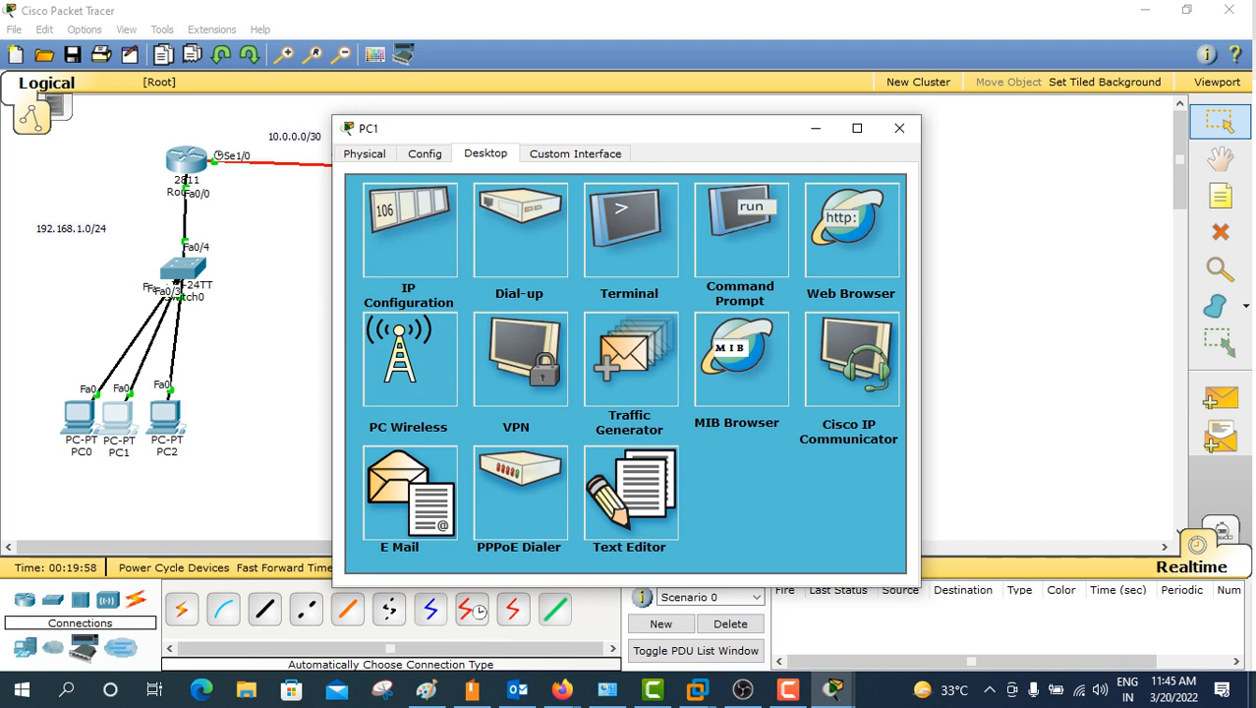
pyautogui.click(409, 230)
pyautogui.click(579, 265)
pyautogui.write('192.168.1.')
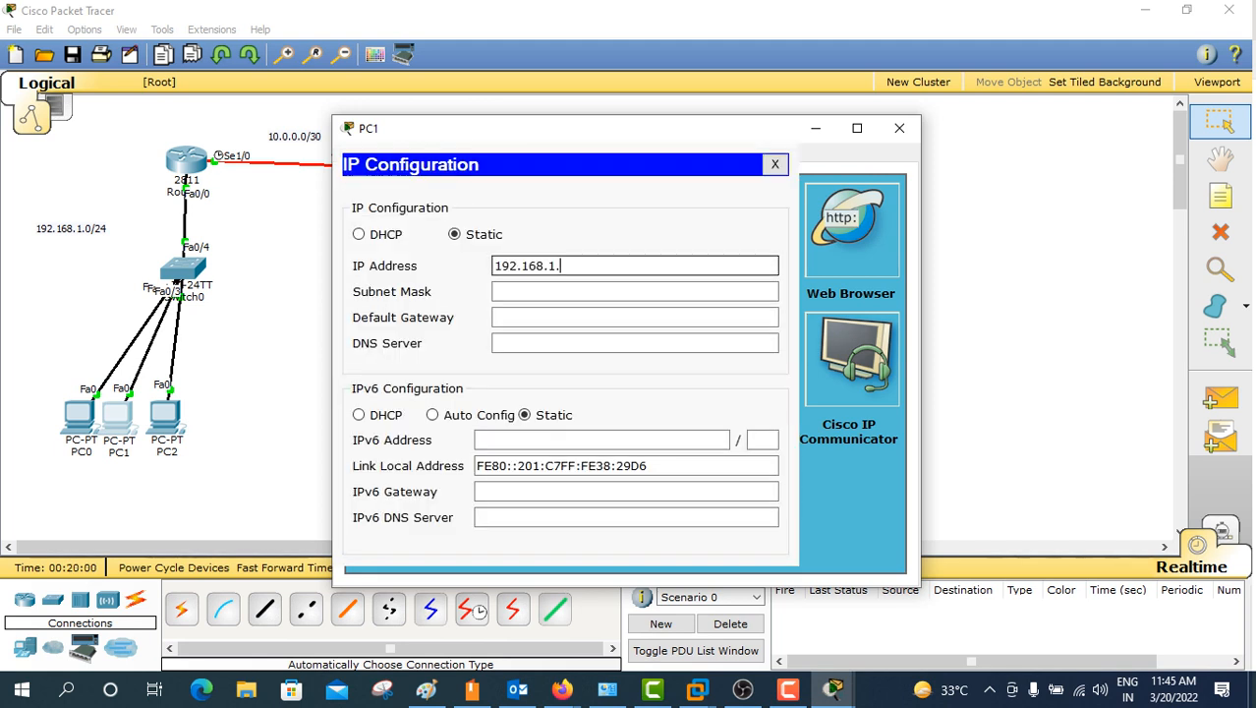
pyautogui.write('3')
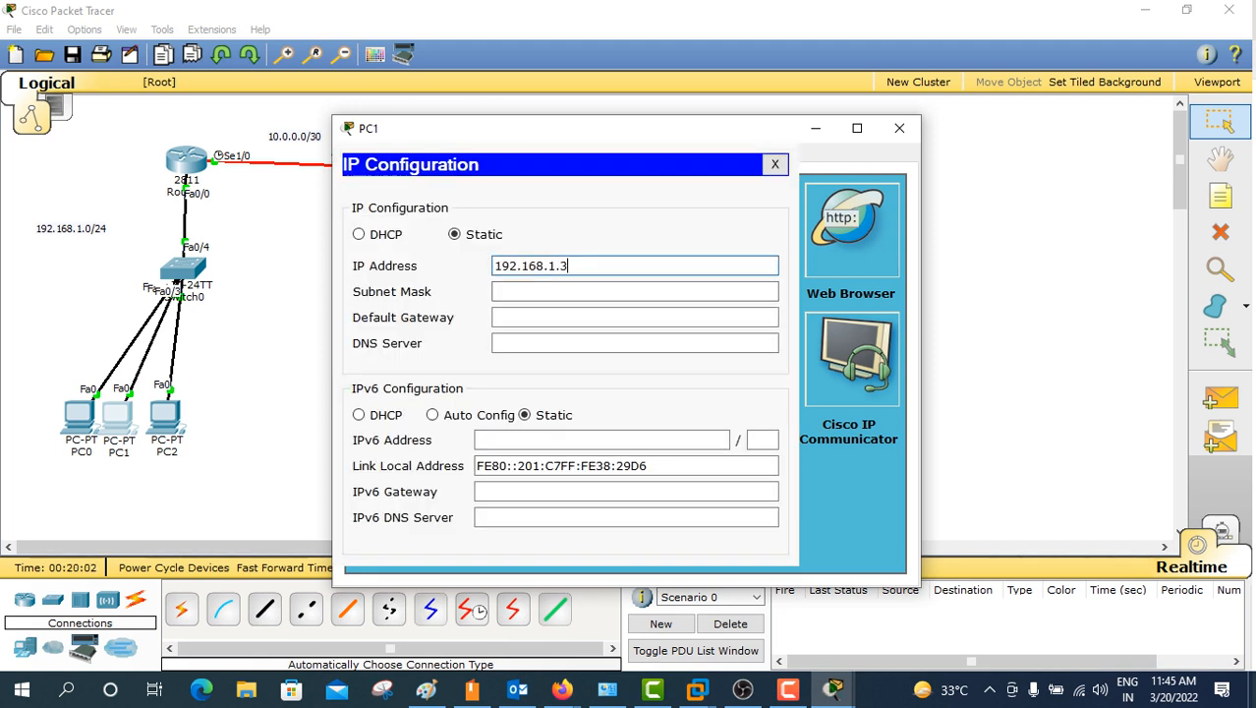
pyautogui.click(580, 292)
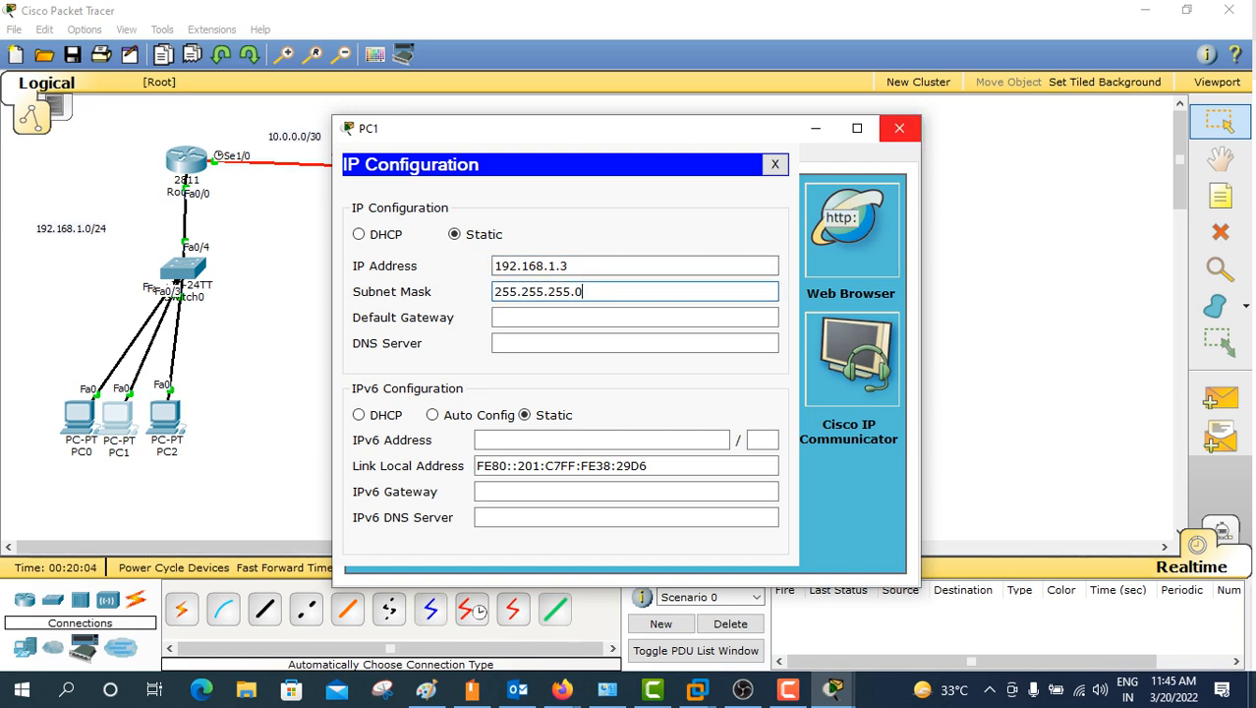
pyautogui.click(898, 128)
# Step: Assign PC2 the static IP address 192.168.1.4 with subnet mask 255.255.255.0 and close its window
pyautogui.click(165, 415)
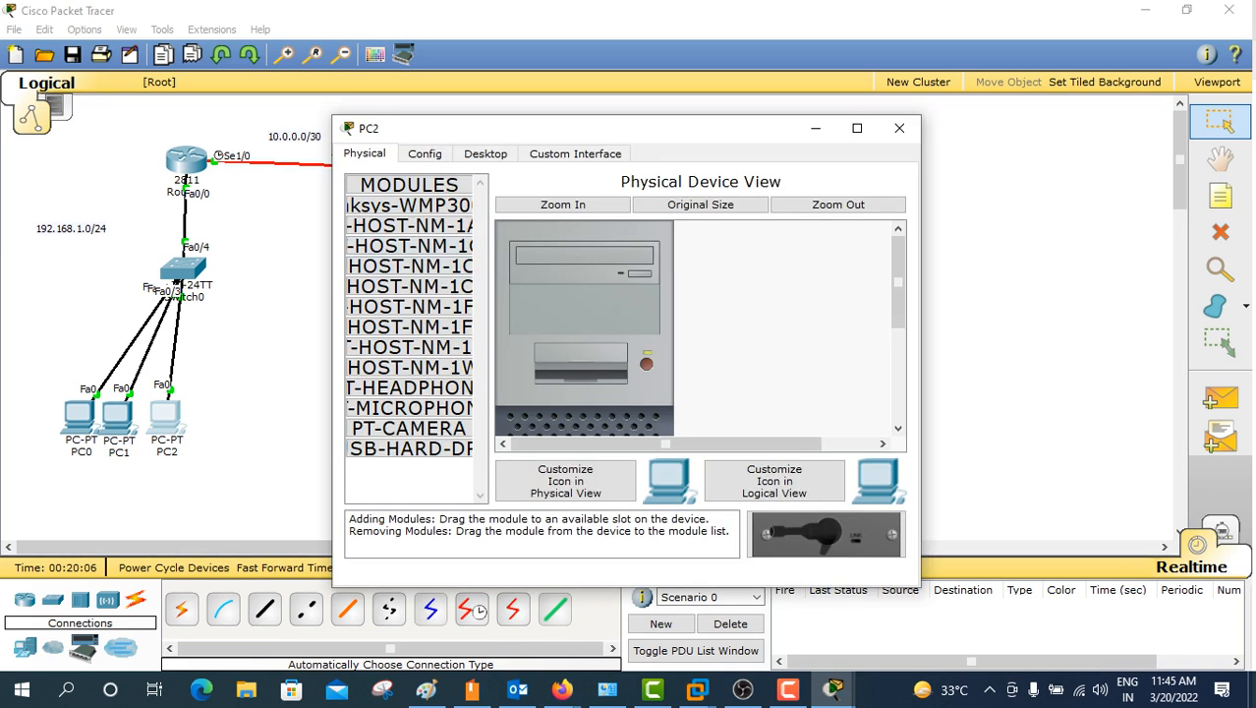
pyautogui.click(485, 153)
pyautogui.click(414, 218)
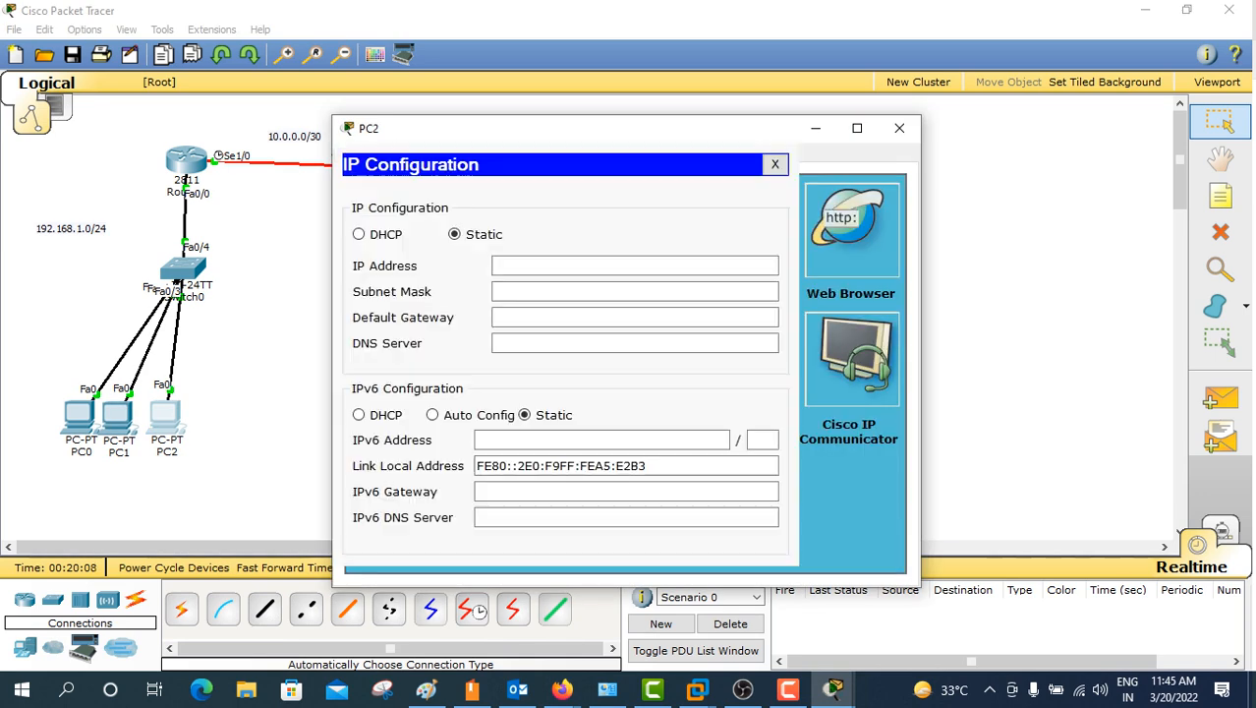
pyautogui.click(580, 266)
pyautogui.write('192.168.1.')
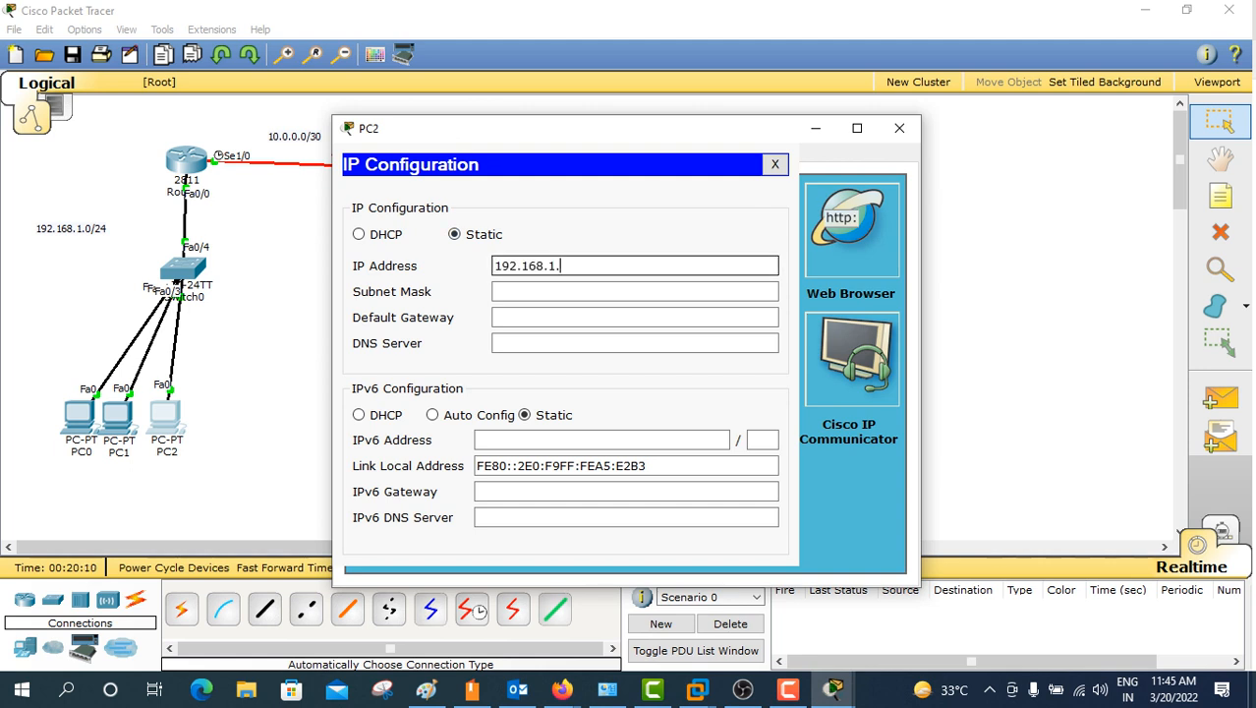
pyautogui.write('4')
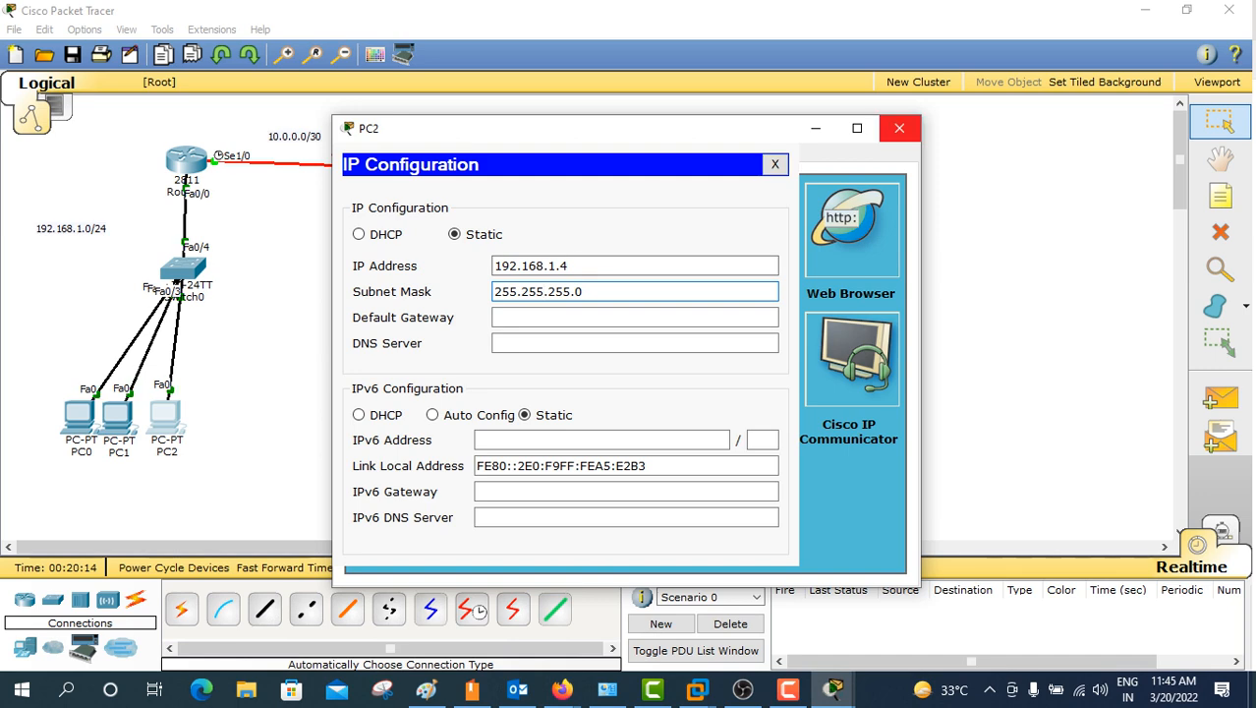
pyautogui.click(900, 128)
# Step: Assign PC3 the static IP address 192.168.2.2 with subnet mask 255.255.255.0 and close its window
pyautogui.click(403, 398)
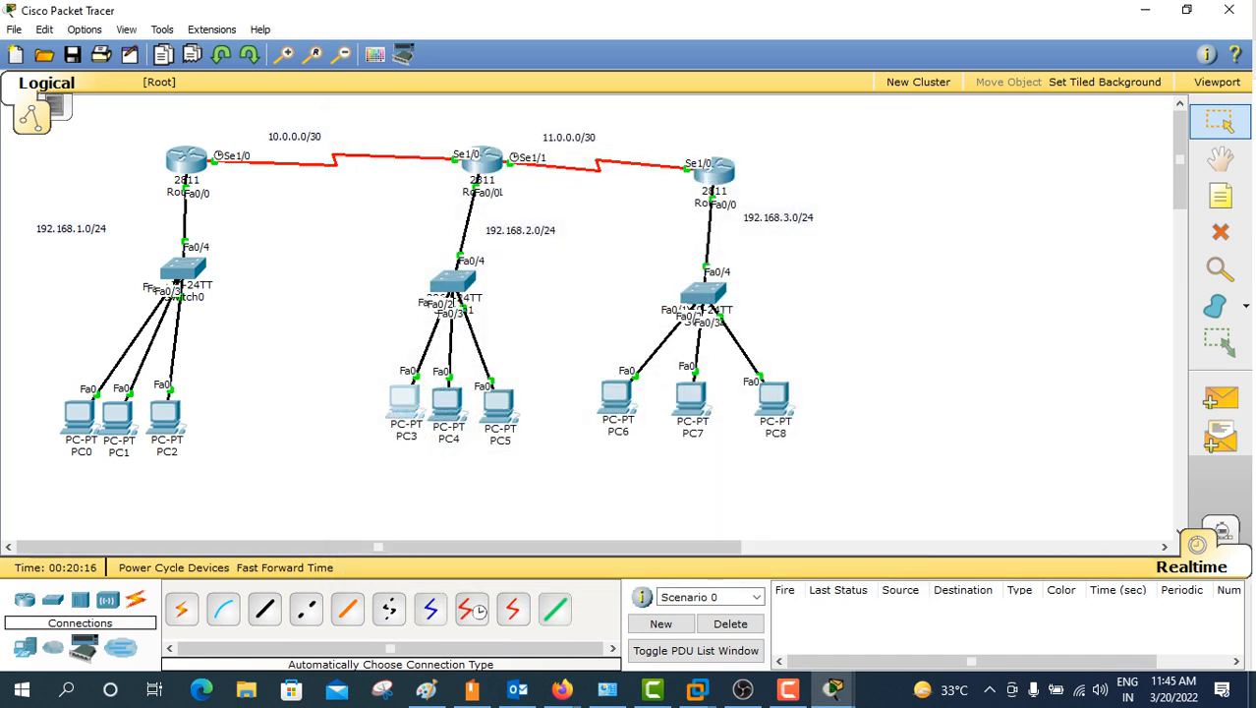
pyautogui.click(485, 153)
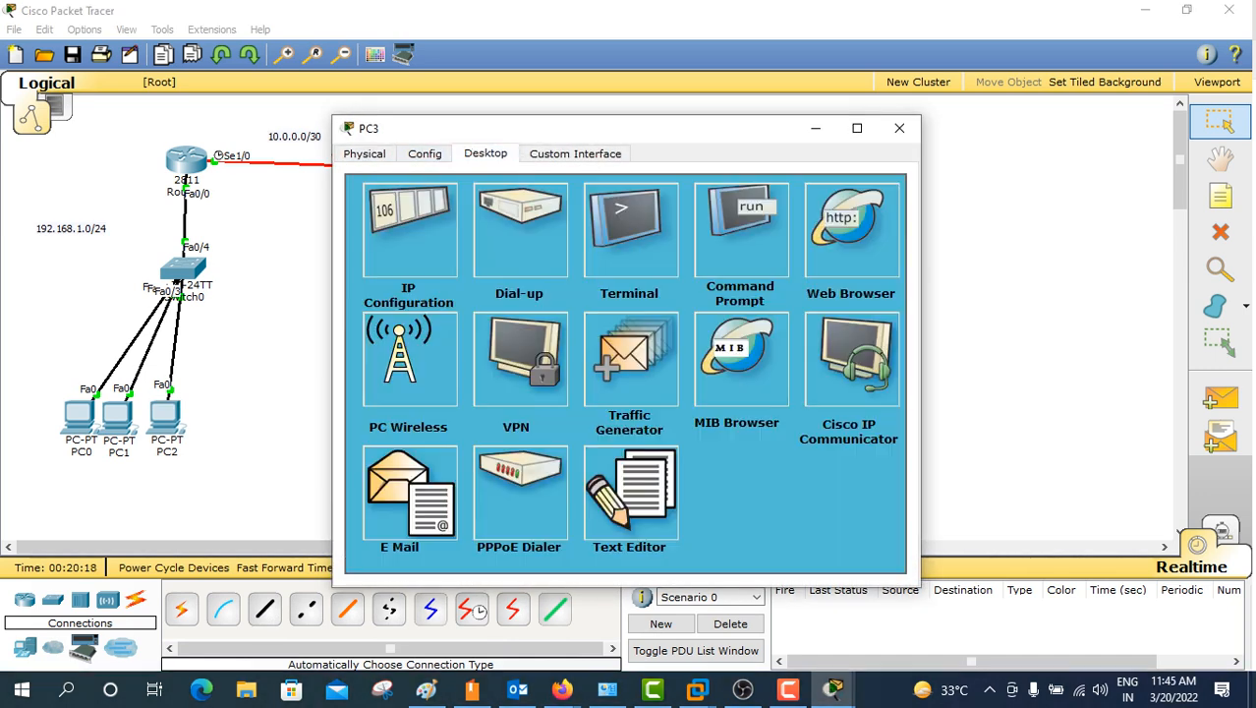
pyautogui.click(409, 228)
pyautogui.write('192.168.2.')
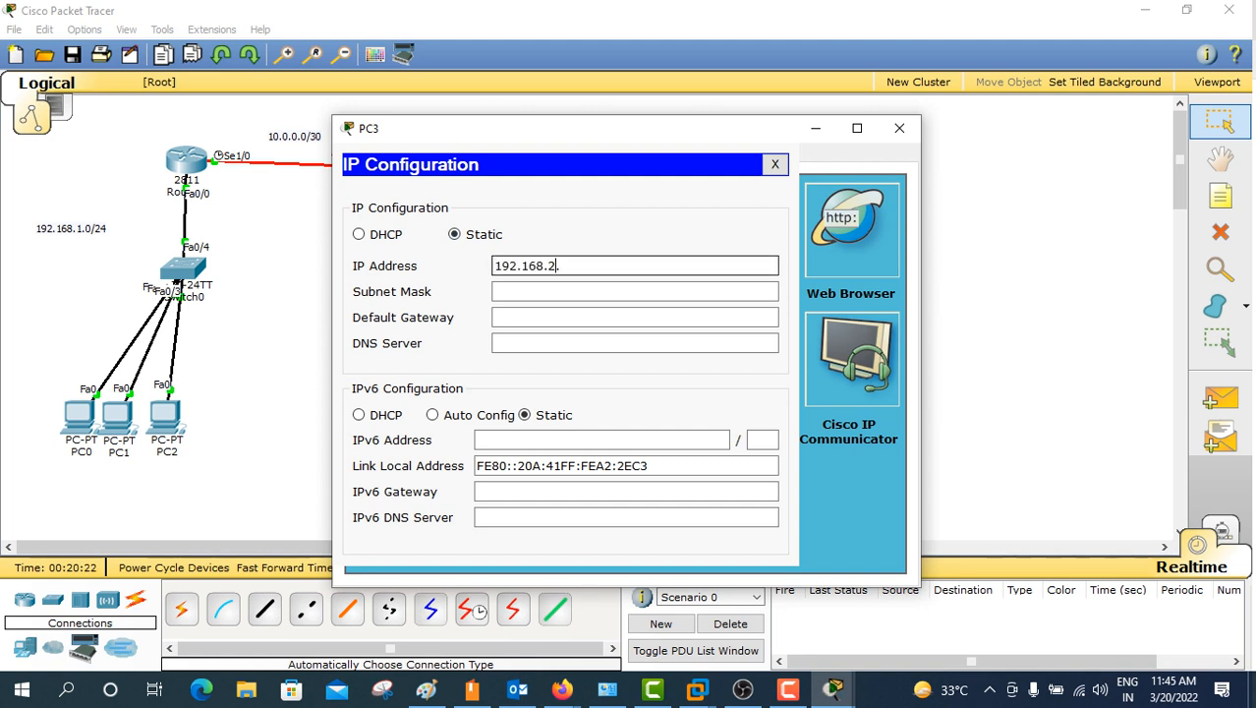
pyautogui.hotkey('ctrl', 'a')
pyautogui.press('Right')
pyautogui.write('2')
pyautogui.press('Tab')
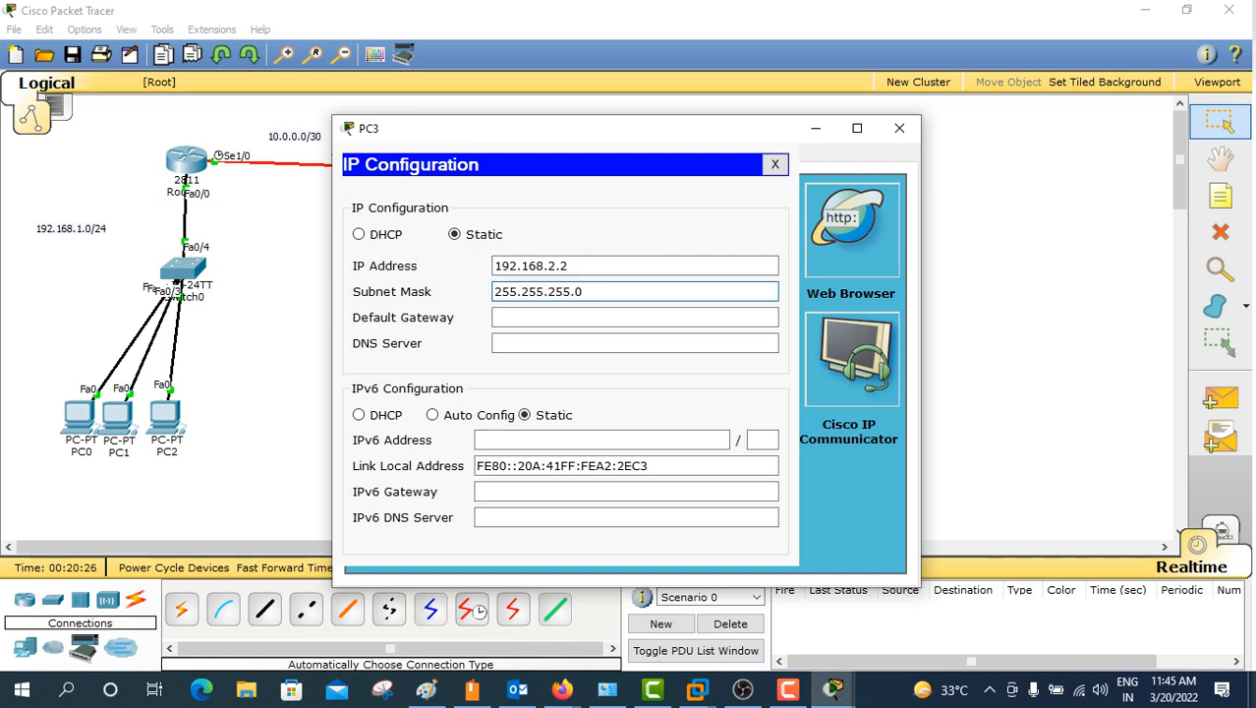
pyautogui.click(898, 128)
# Step: Assign PC4 the static IP address 192.168.2.3 with subnet mask 255.255.255.0 and close its window
pyautogui.click(448, 401)
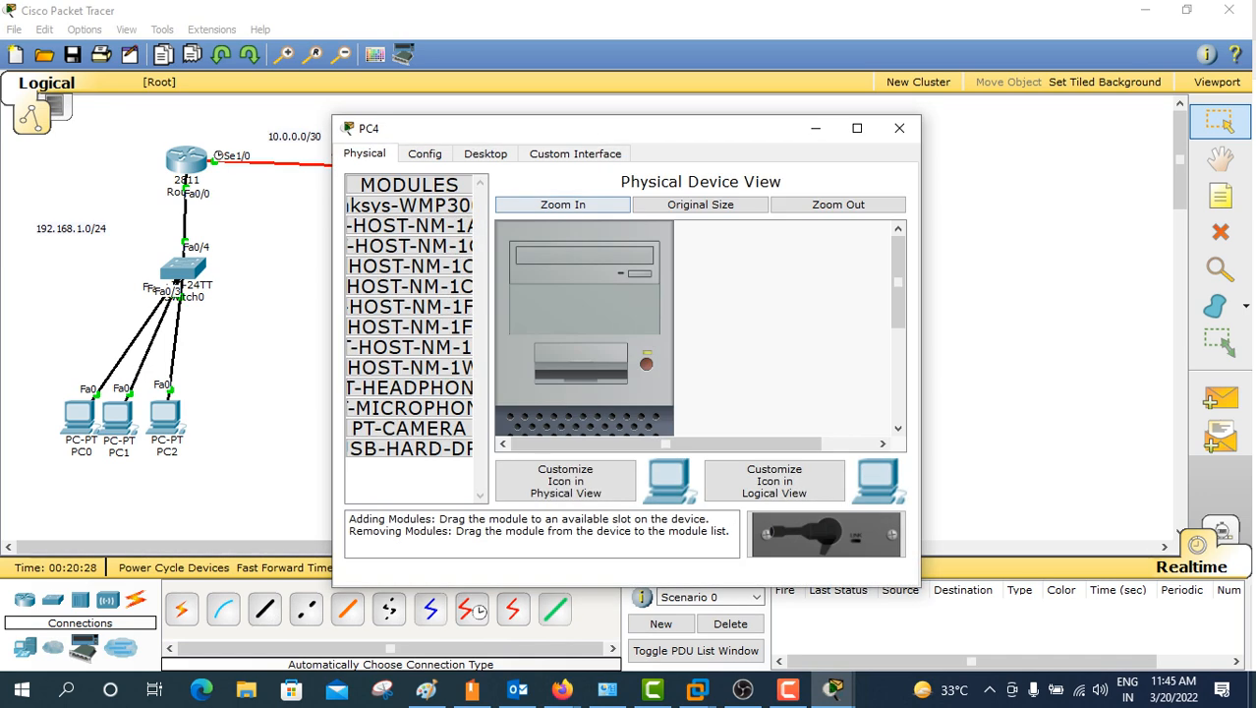
pyautogui.click(485, 153)
pyautogui.click(409, 230)
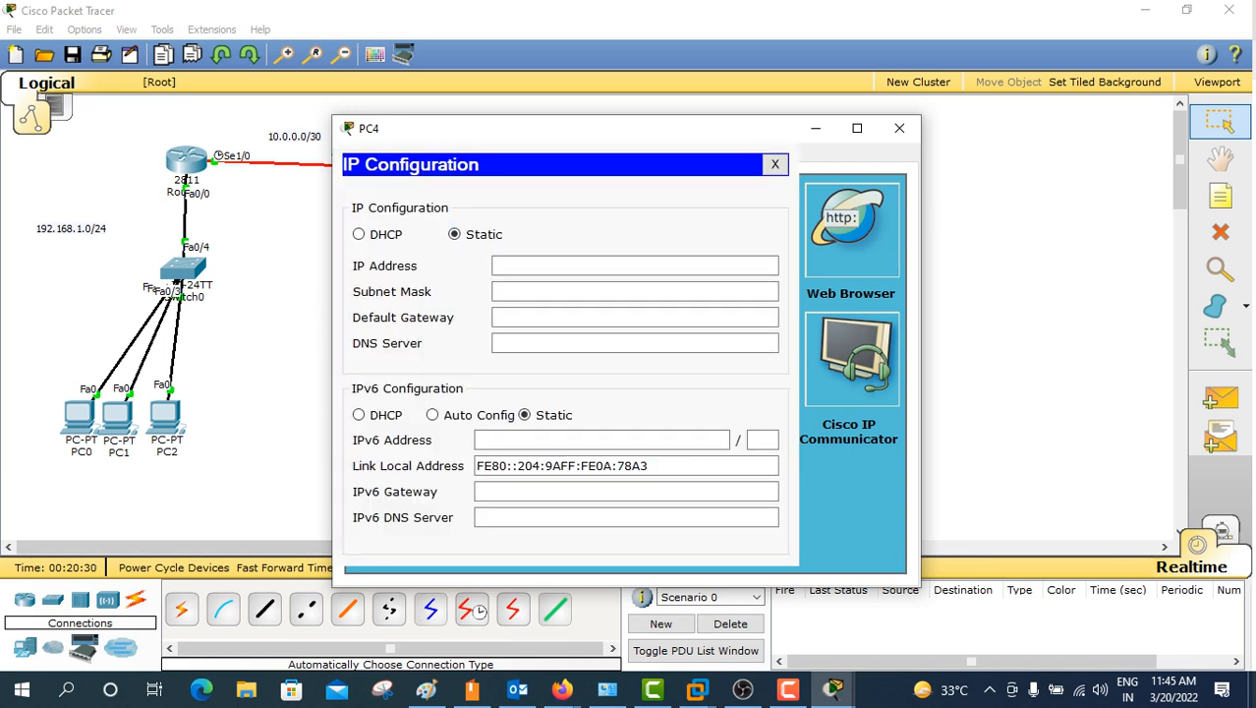
pyautogui.write('192.168.2.')
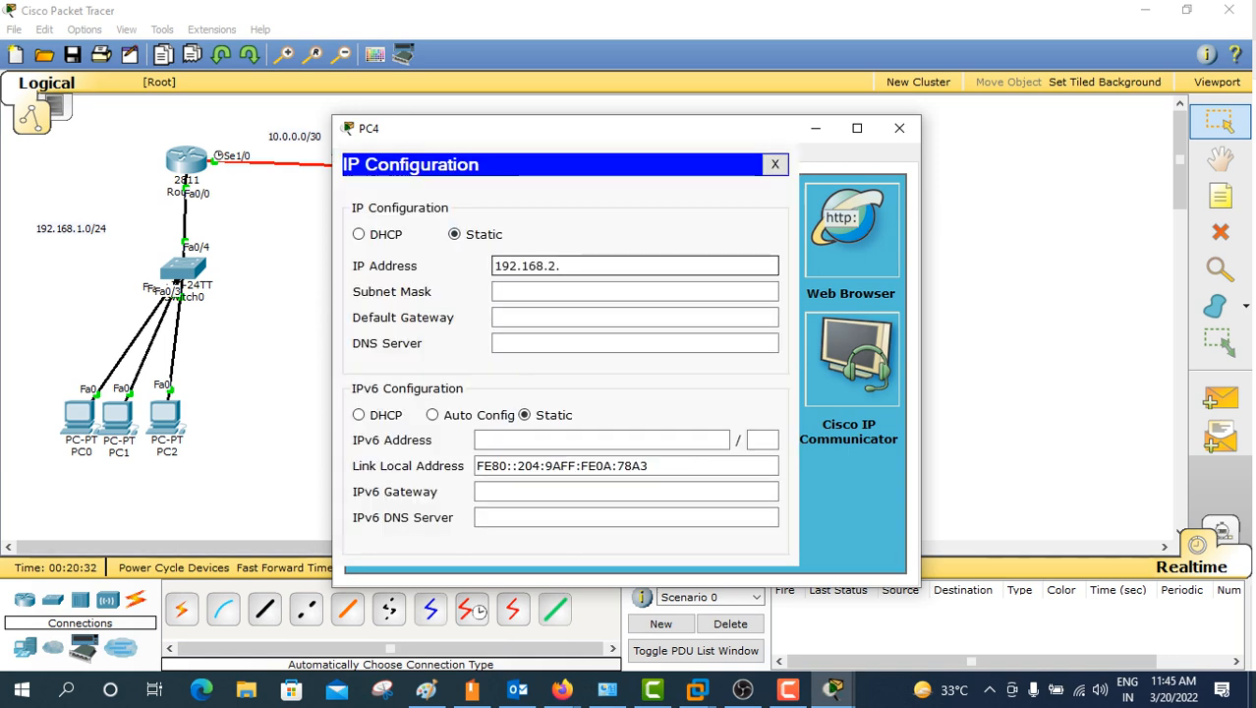
pyautogui.write('3')
pyautogui.click(521, 292)
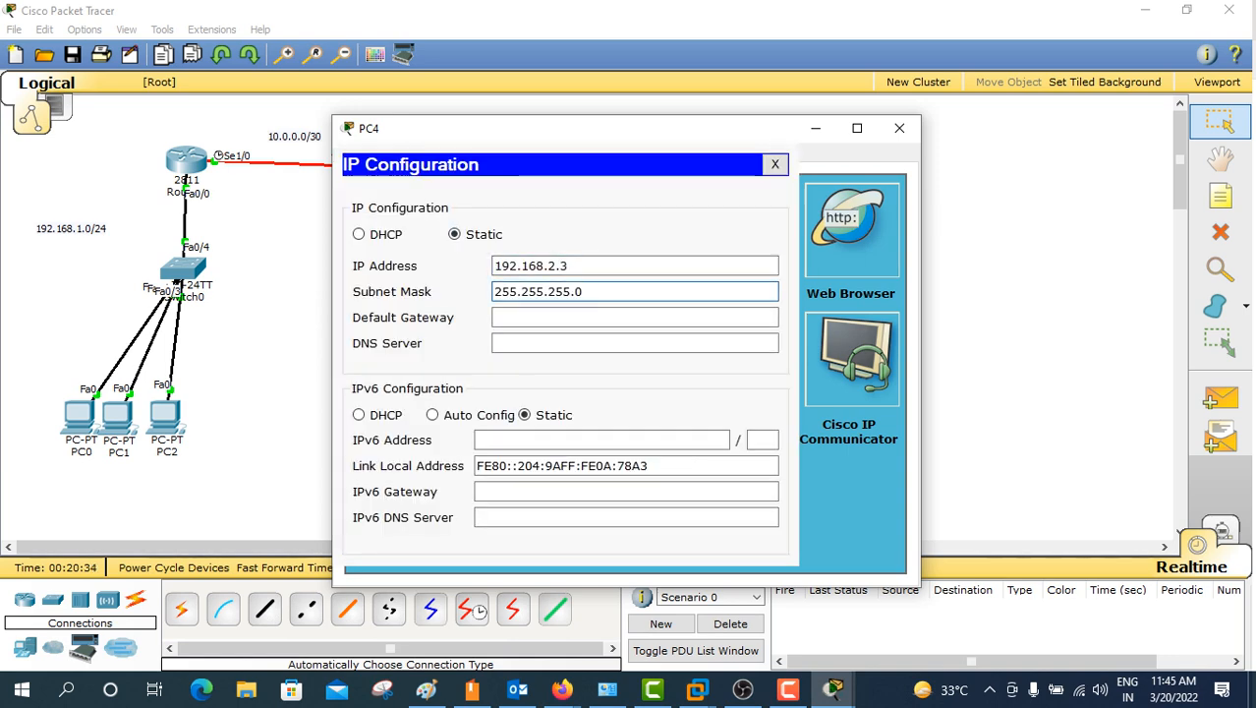
pyautogui.click(899, 128)
# Step: Assign PC5 the static IP address 192.168.2.4 with subnet mask 255.255.255.0 and close its window
pyautogui.click(498, 403)
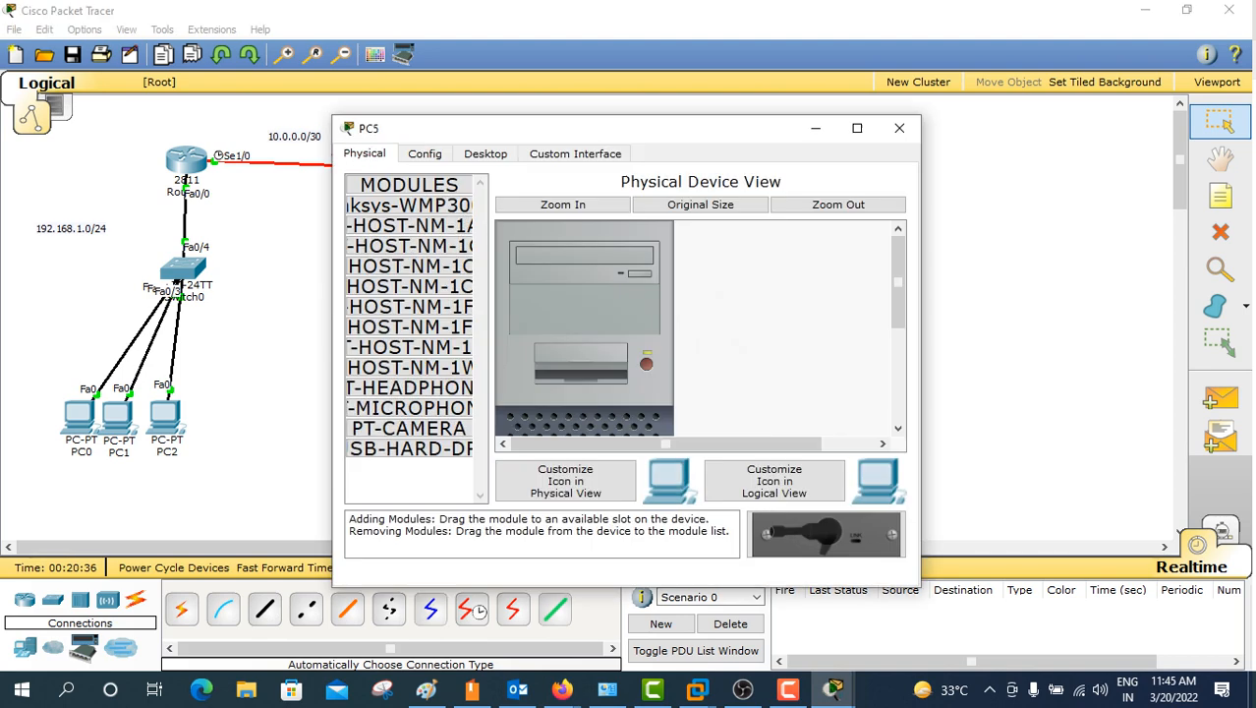
pyautogui.click(486, 154)
pyautogui.click(408, 230)
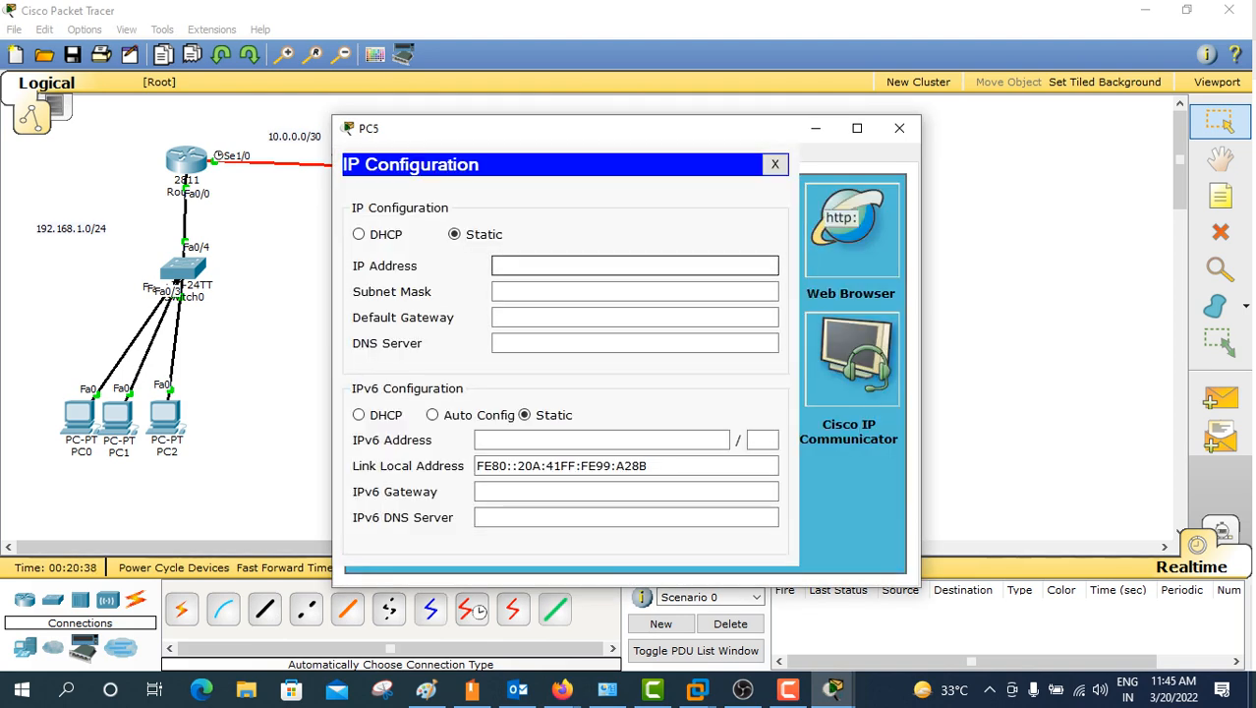
pyautogui.write('192.168.2.4')
pyautogui.click(555, 291)
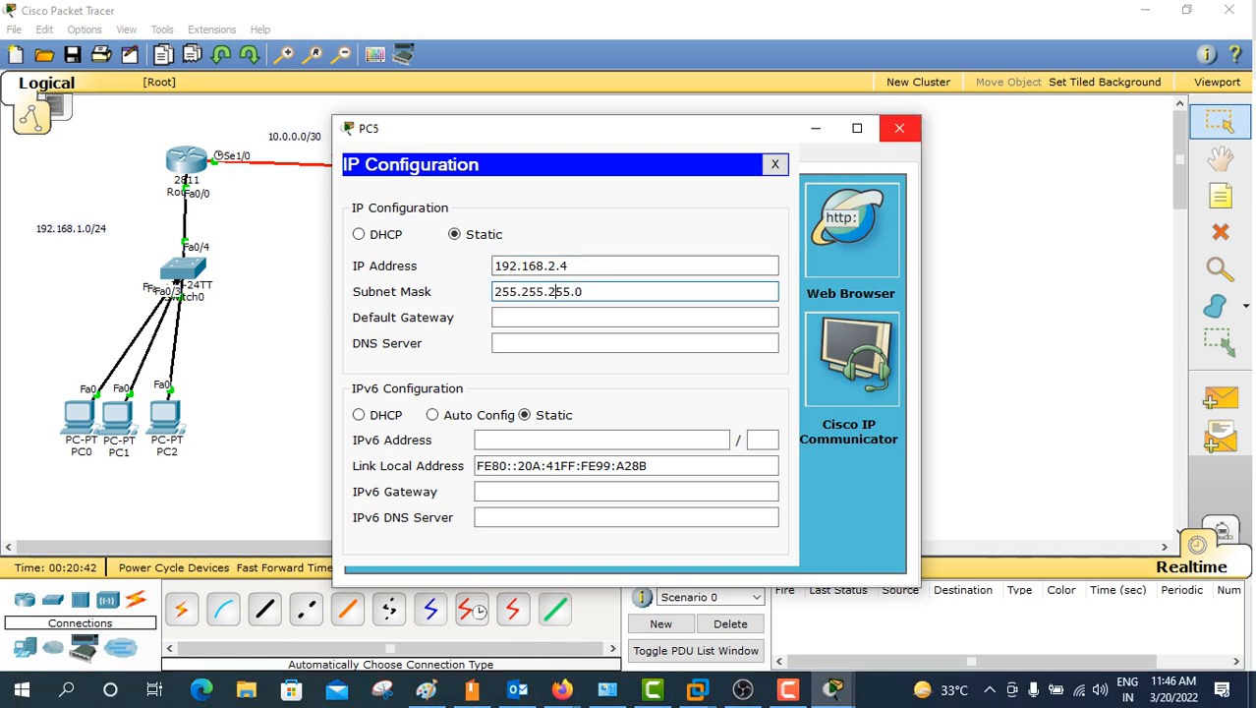
pyautogui.click(899, 129)
pyautogui.click(620, 403)
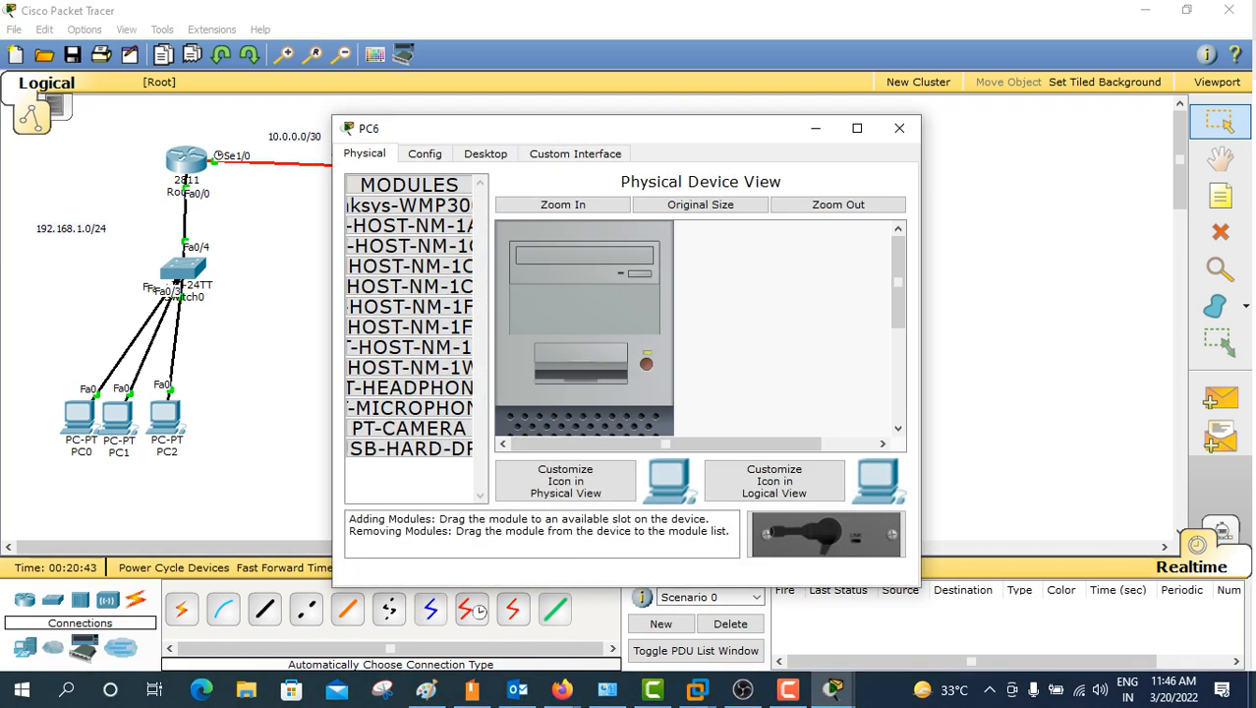
pyautogui.click(485, 153)
pyautogui.click(409, 221)
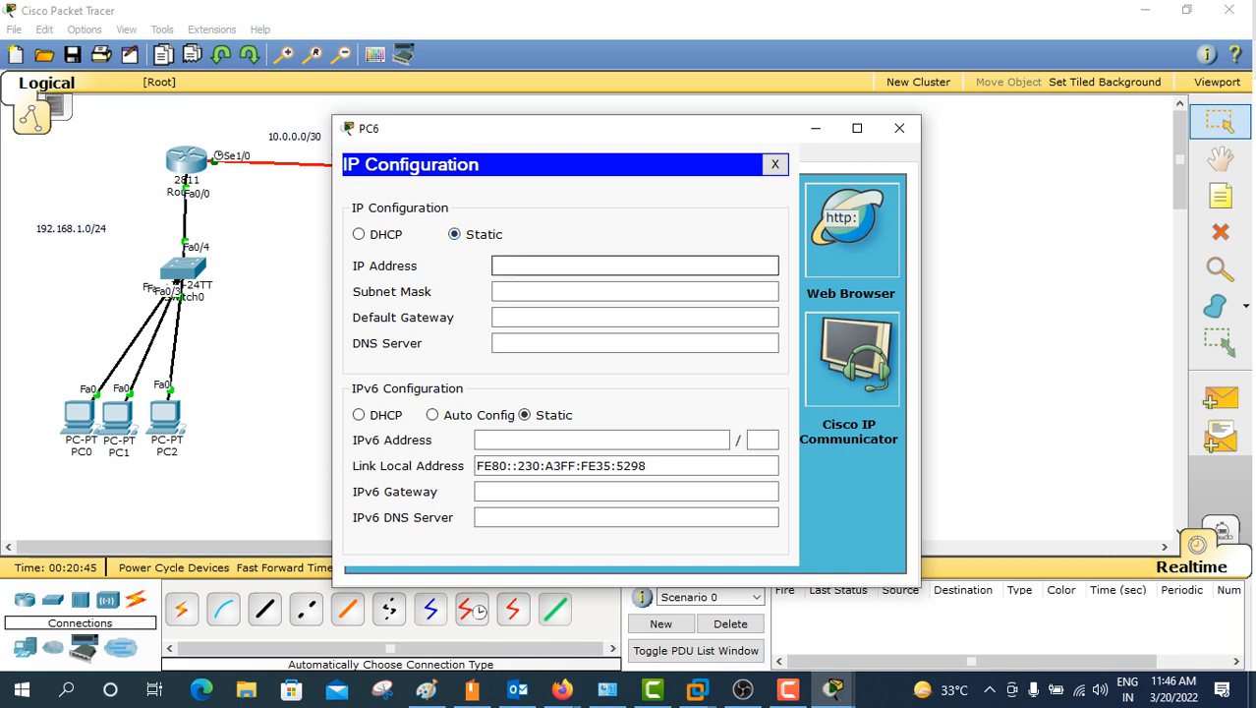
pyautogui.click(899, 128)
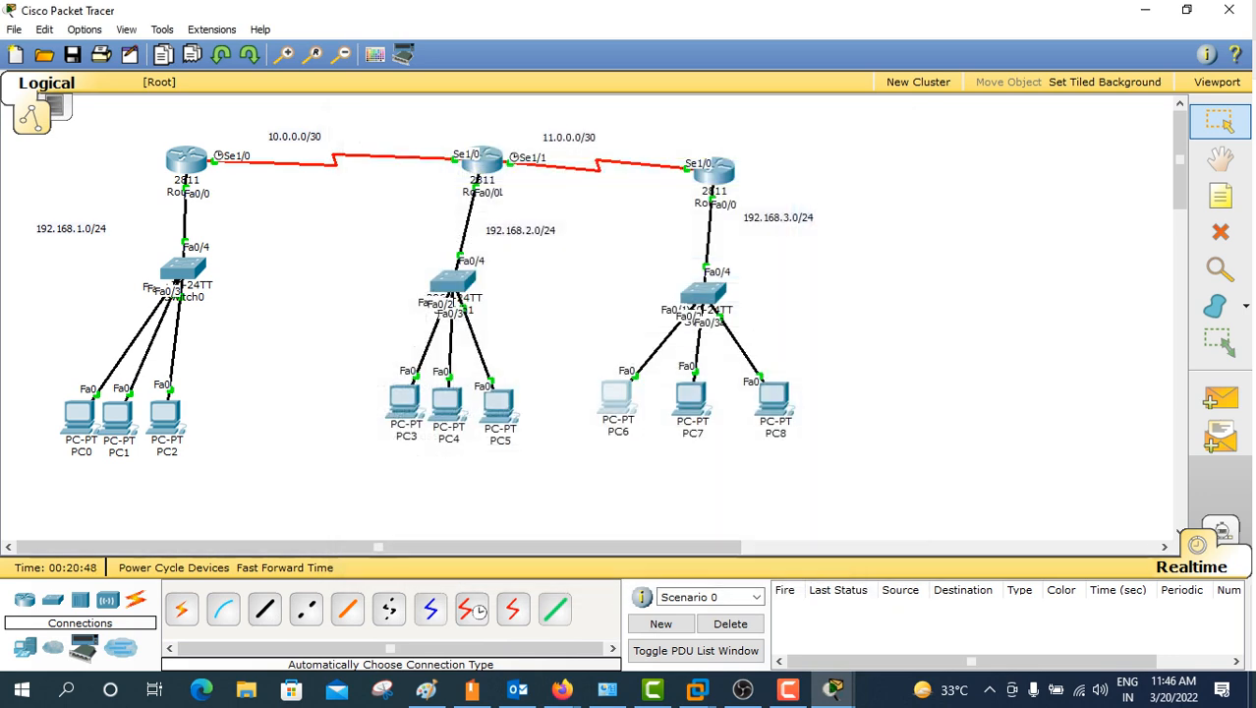
# Step: Assign PC6 the static IP address 192.168.3.2 with subnet mask 255.255.255.0 and close its window
pyautogui.click(616, 395)
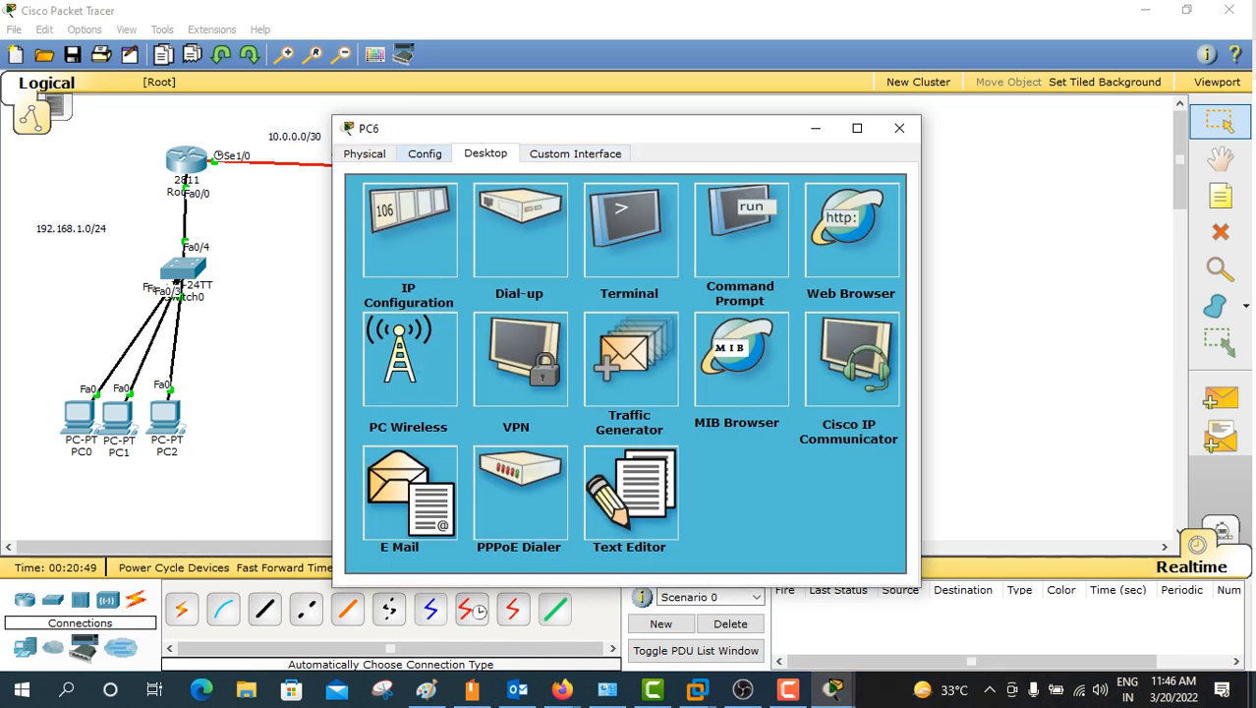
pyautogui.click(425, 153)
pyautogui.click(485, 153)
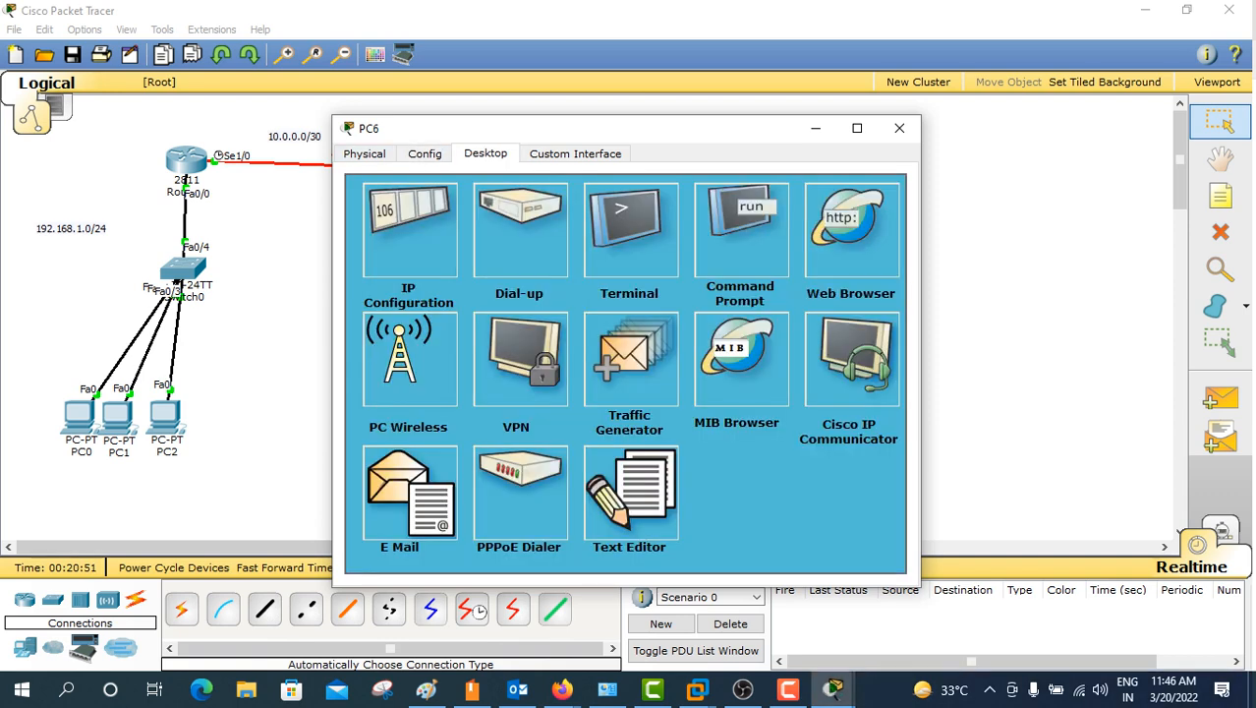
pyautogui.click(408, 224)
pyautogui.write('192.168.2')
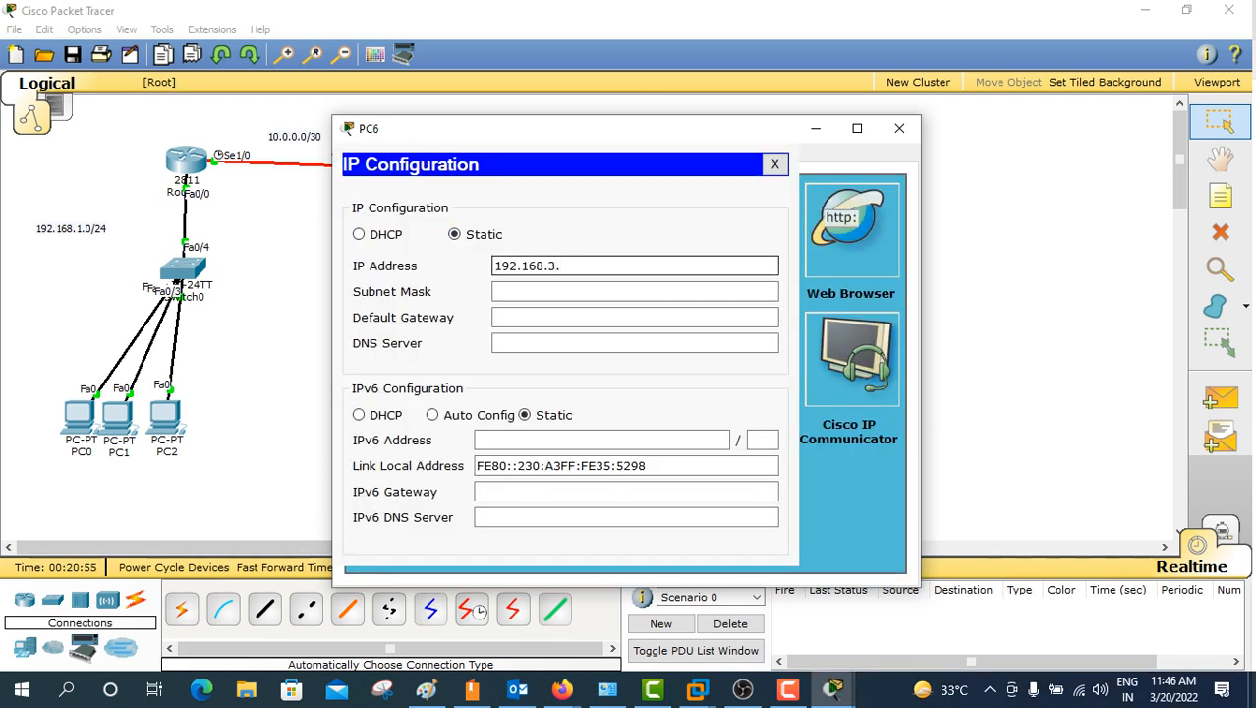
pyautogui.hotkey('ctrl', 'a')
pyautogui.press('Right')
pyautogui.write('2')
pyautogui.click(536, 292)
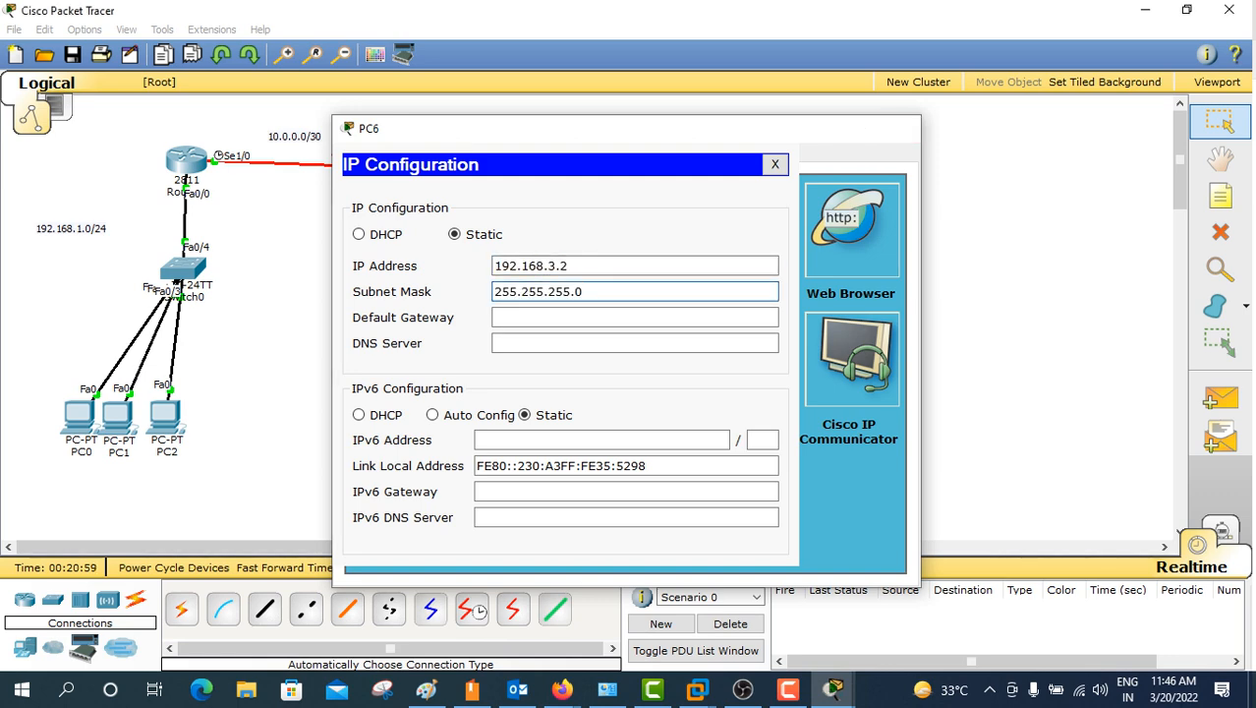
pyautogui.click(900, 128)
# Step: Assign PC7 the static IP address 192.168.3.3 with the default subnet mask and close its window
pyautogui.click(691, 397)
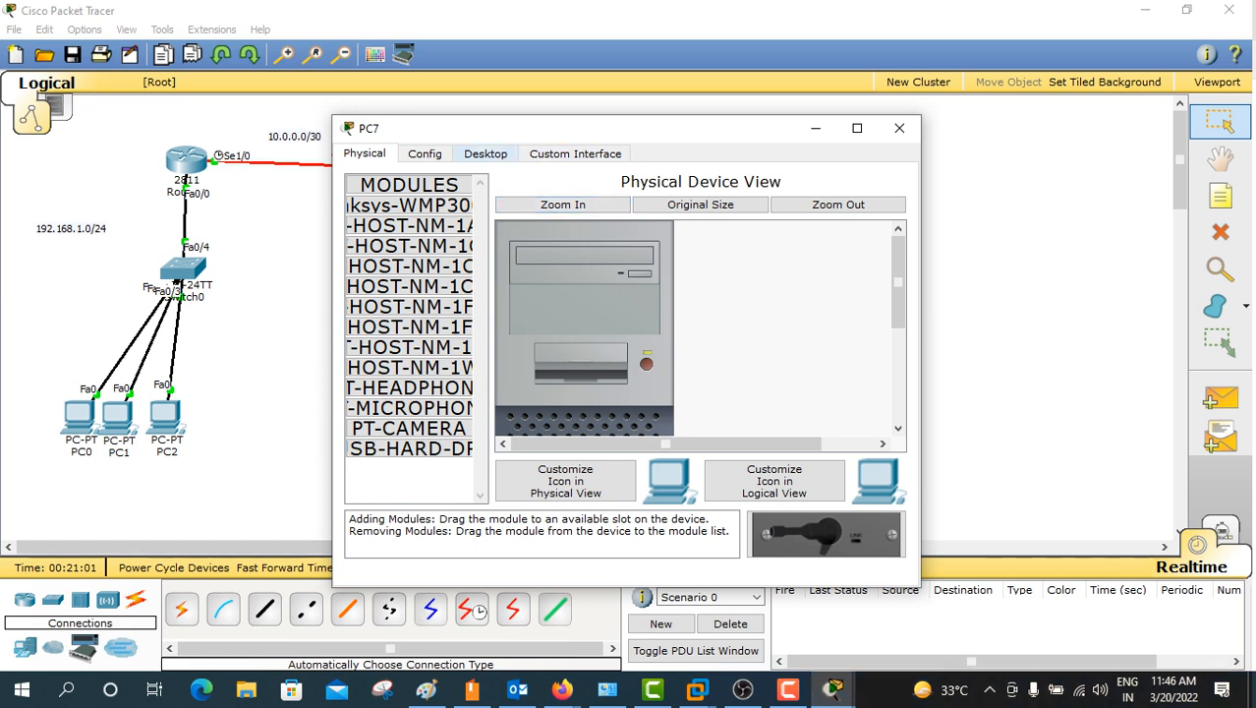
pyautogui.click(486, 153)
pyautogui.click(409, 231)
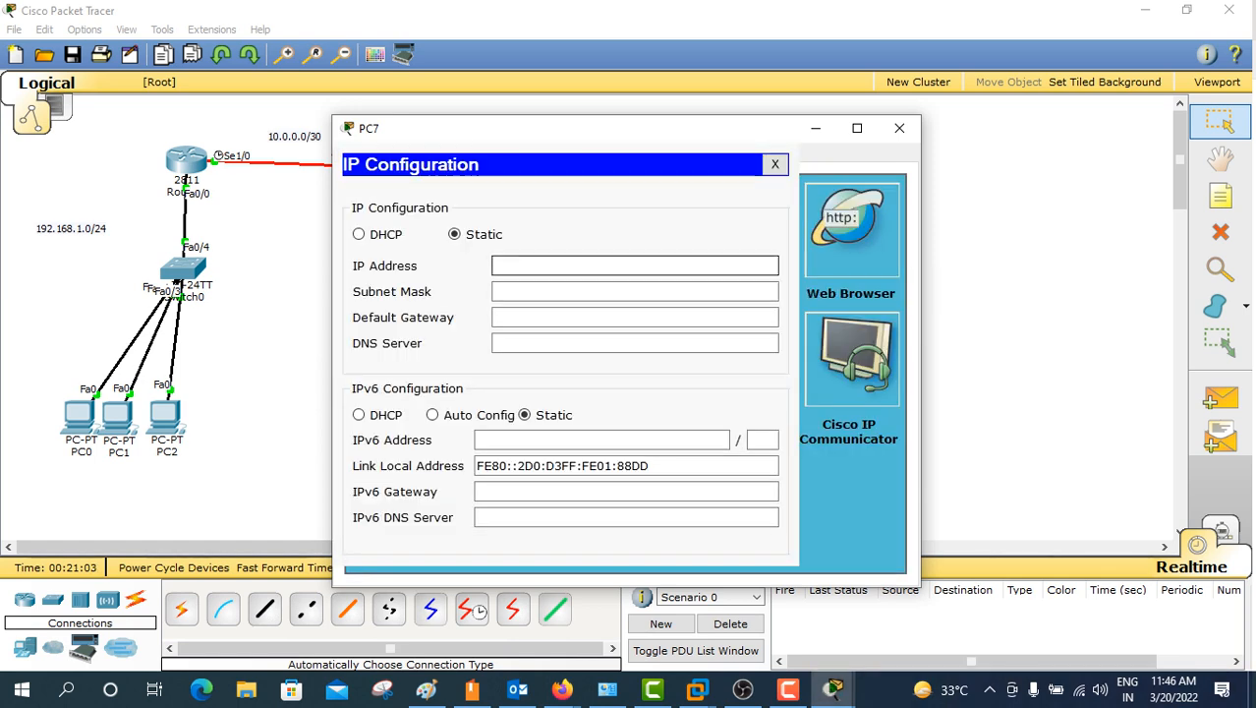
pyautogui.write('192.168.3.3')
pyautogui.press('Tab')
pyautogui.click(899, 128)
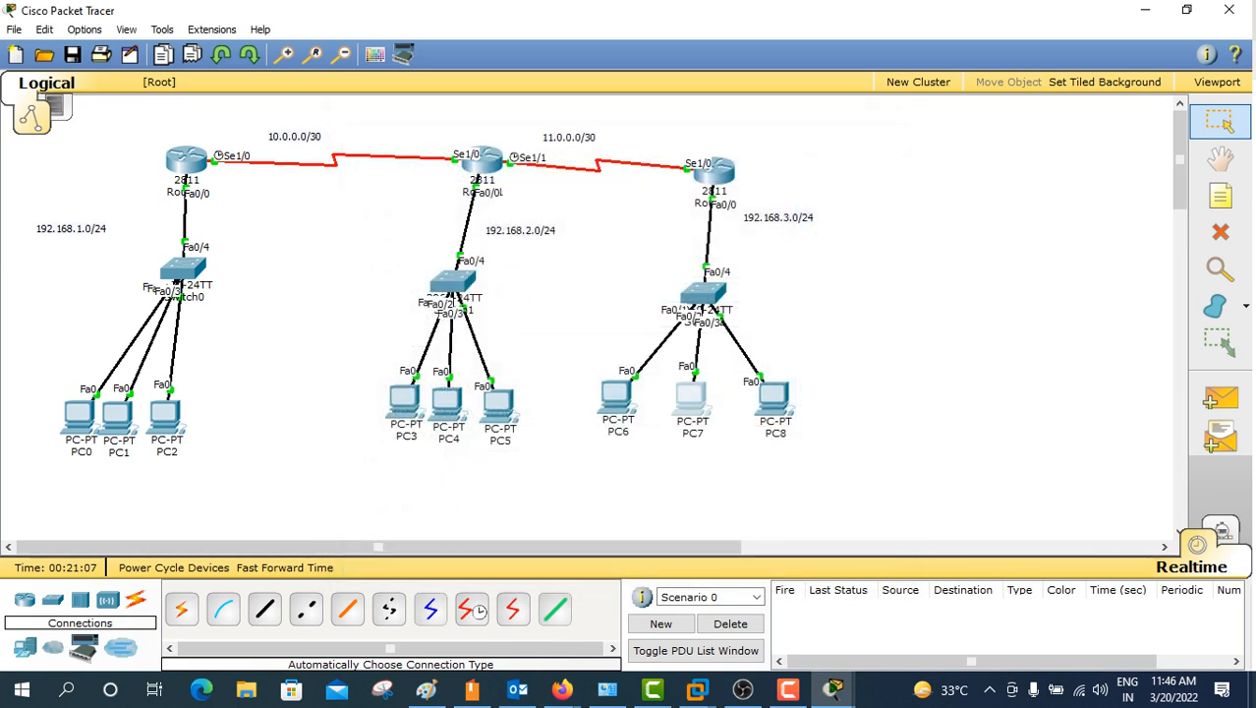
# Step: Assign PC8 the static IP address 192.168.3.4 with the default subnet mask and close its window
pyautogui.click(775, 396)
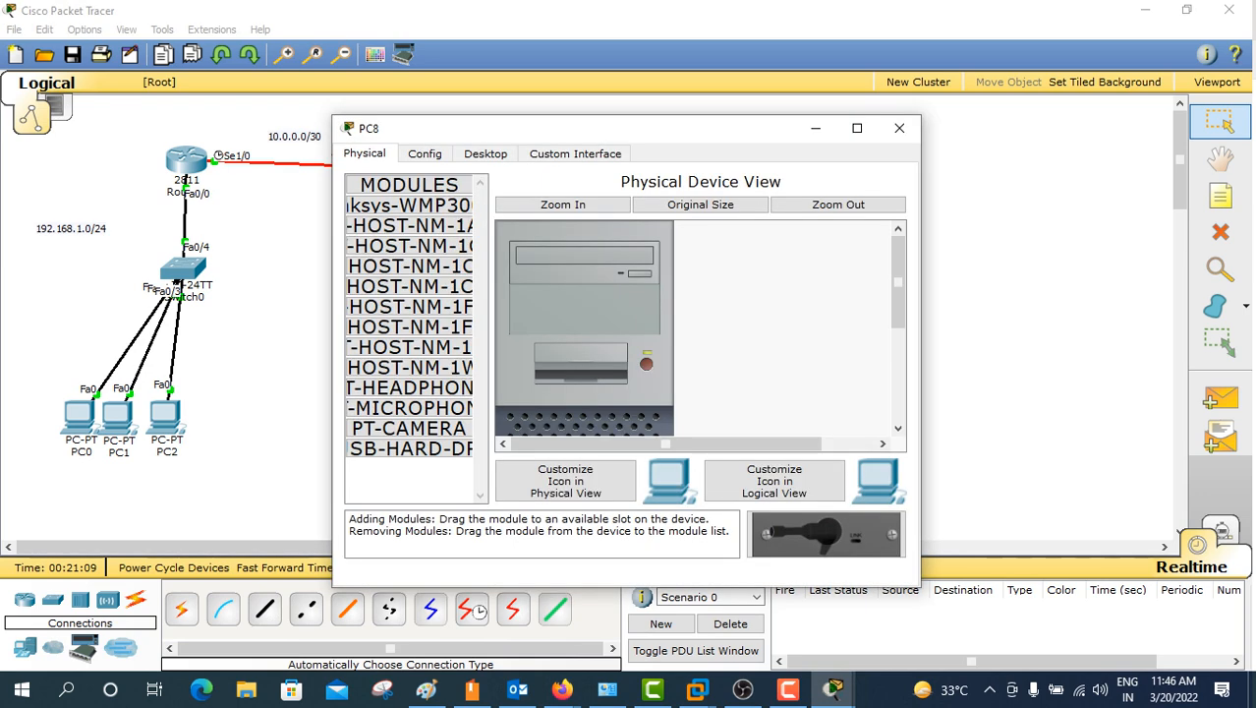
pyautogui.click(486, 154)
pyautogui.click(409, 235)
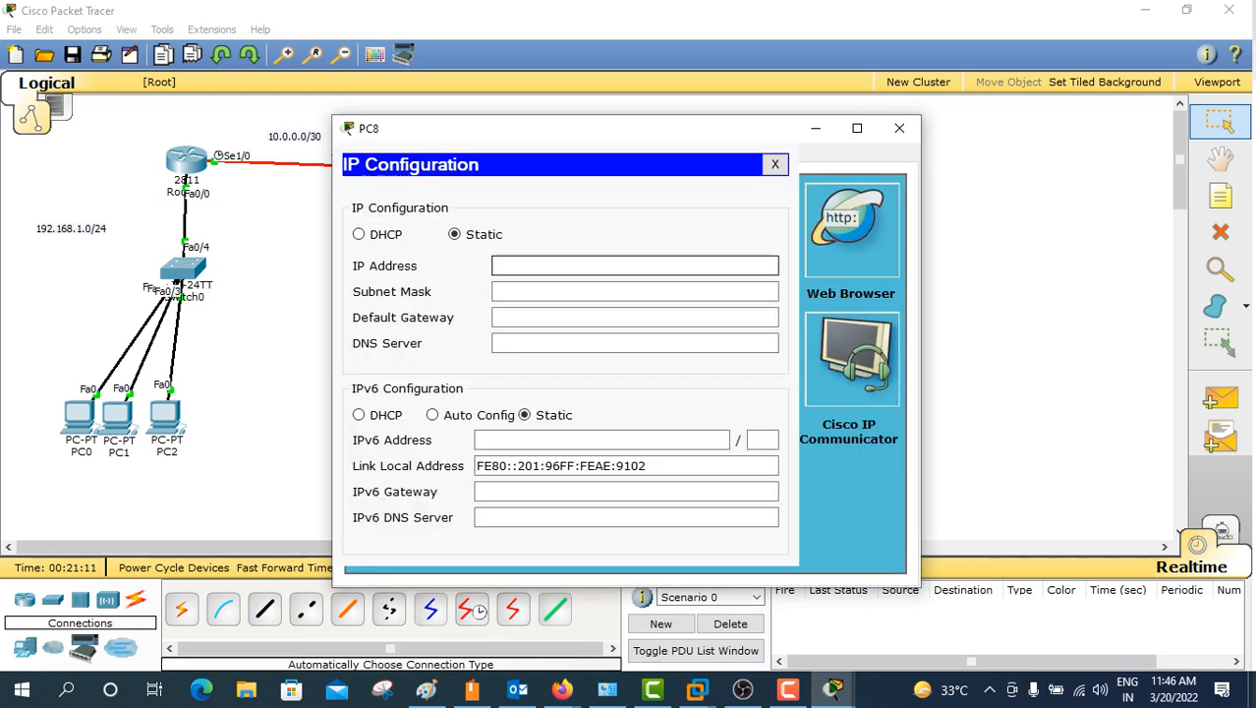
pyautogui.write('192.168.3.4')
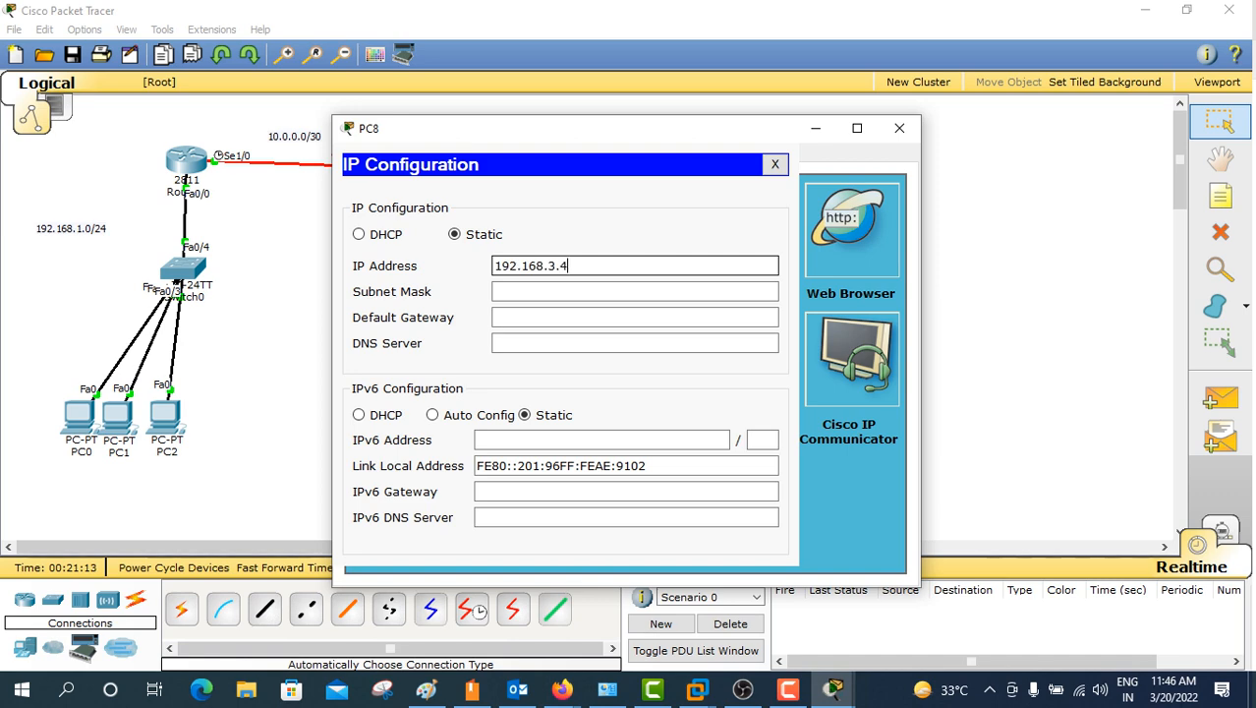
pyautogui.press('Tab')
pyautogui.click(899, 127)
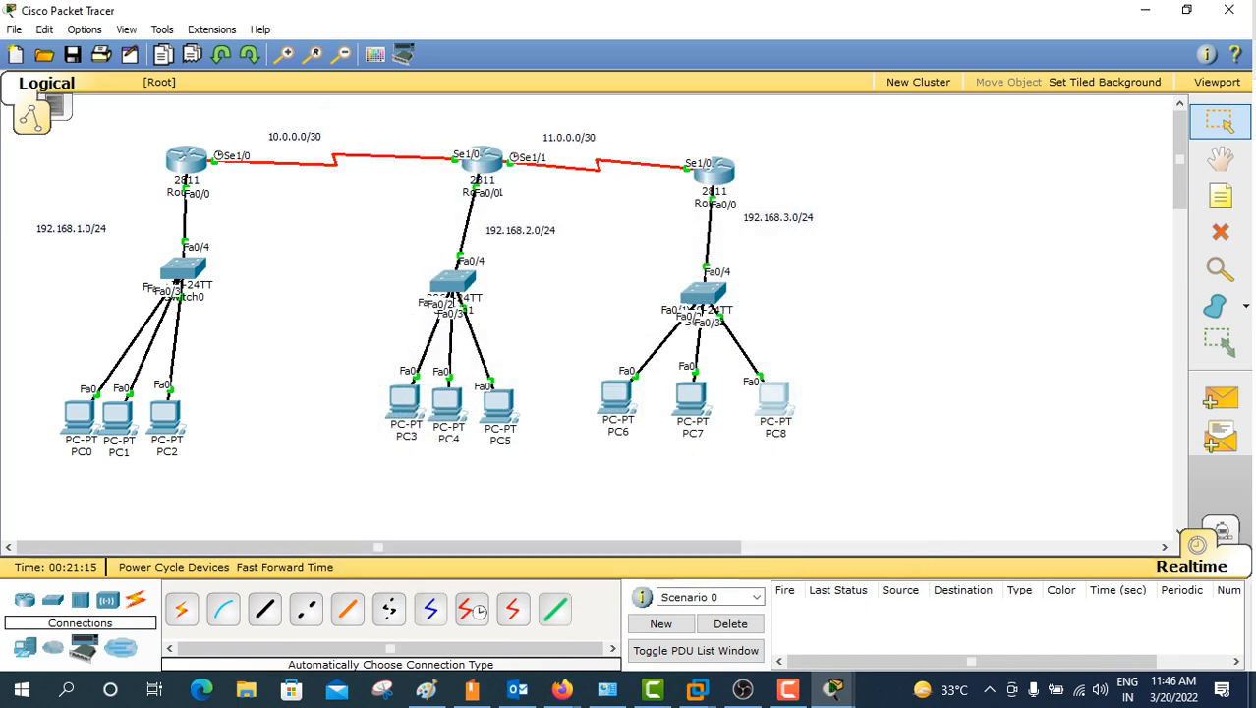
# Step: Test connectivity with a simple PDU from Router0 to Router1, and delete the scenario's PDU results
pyautogui.click(1221, 398)
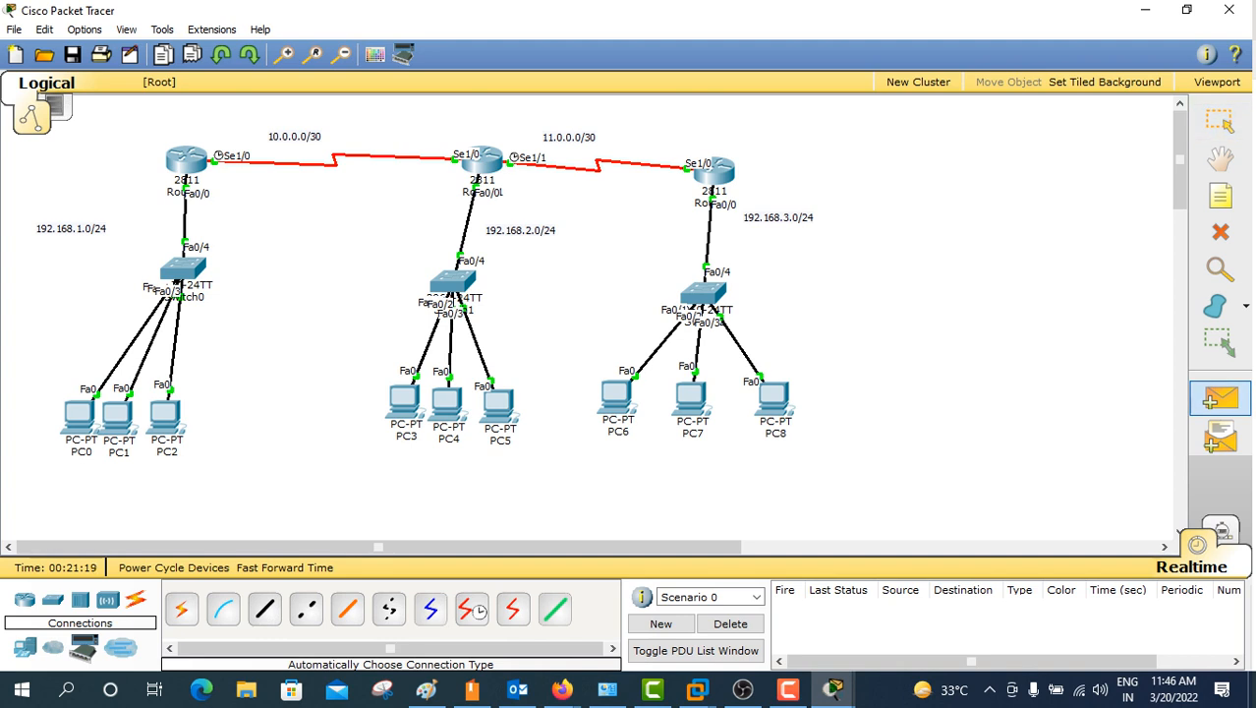
pyautogui.click(482, 162)
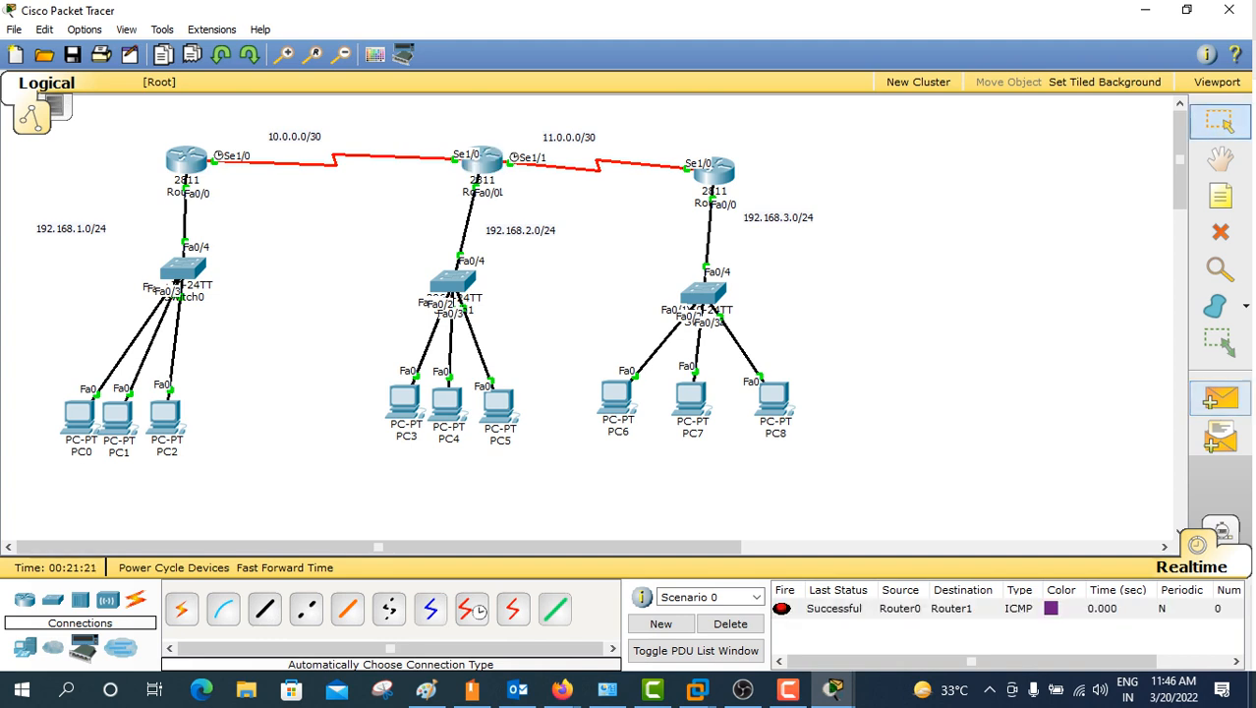
pyautogui.click(730, 623)
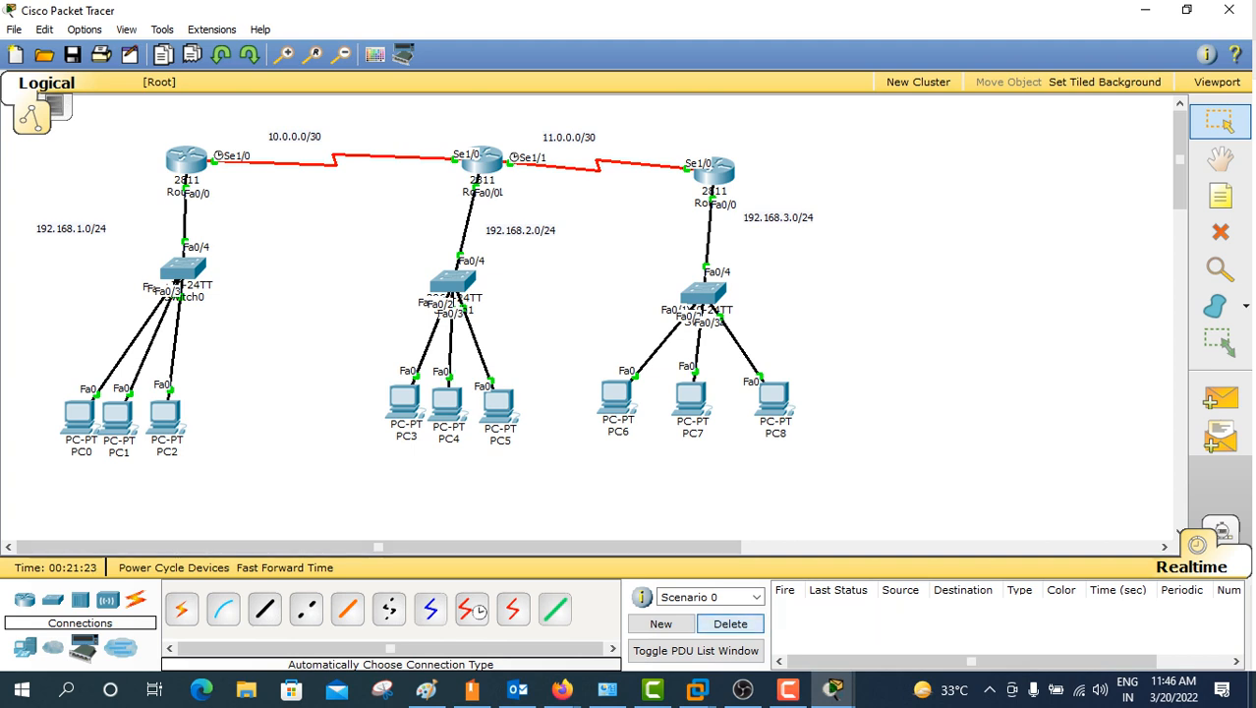
# Step: Send simple PDUs from Router1 to Router2 and from Router2 to Router0 to test the serial links
pyautogui.click(1220, 398)
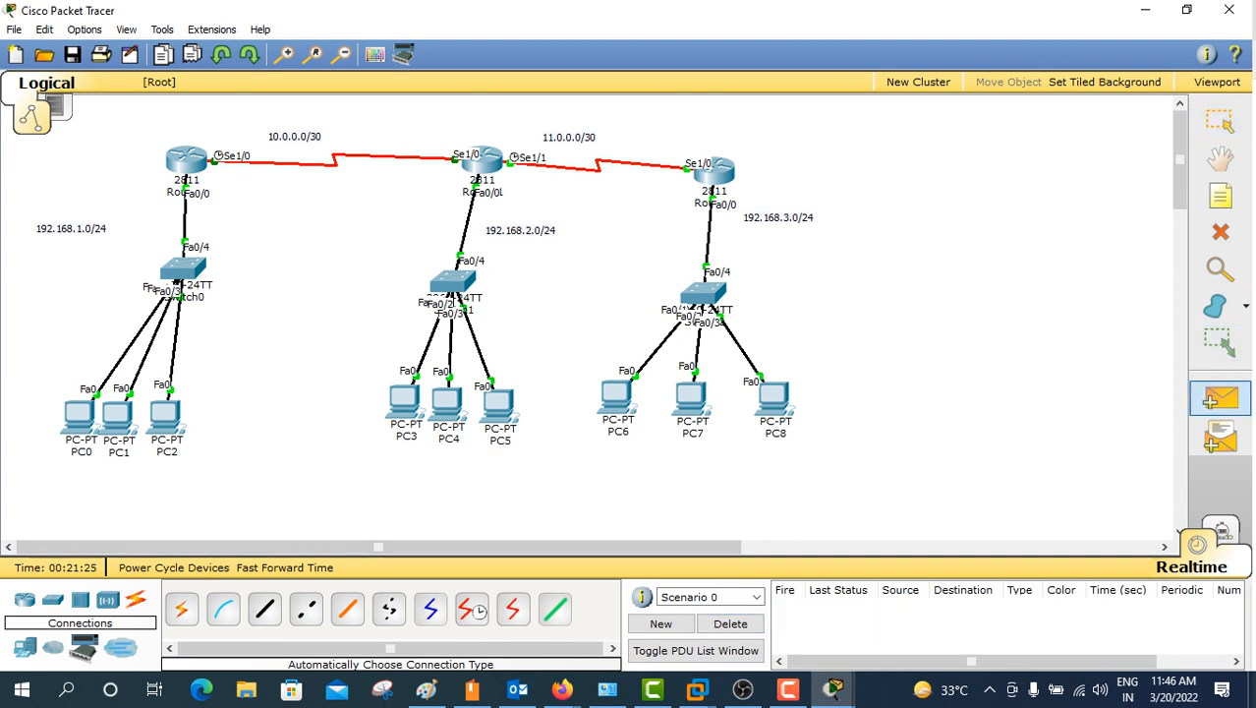
pyautogui.click(714, 171)
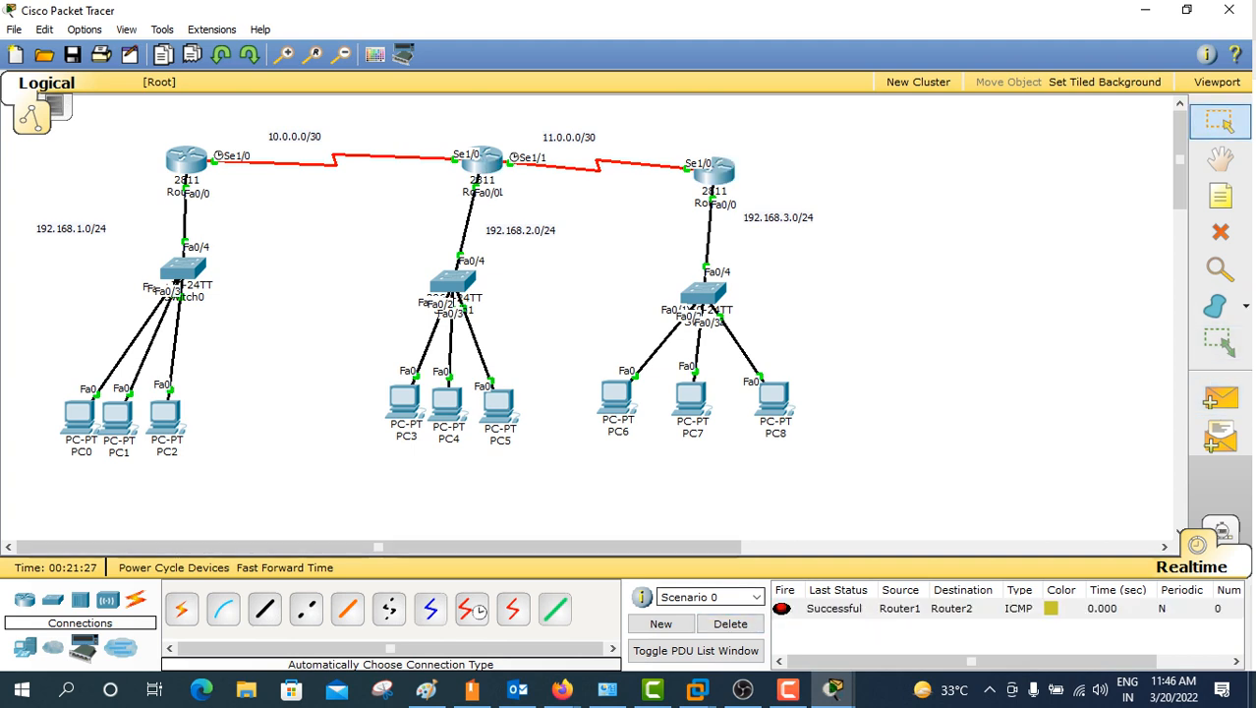
pyautogui.click(1221, 398)
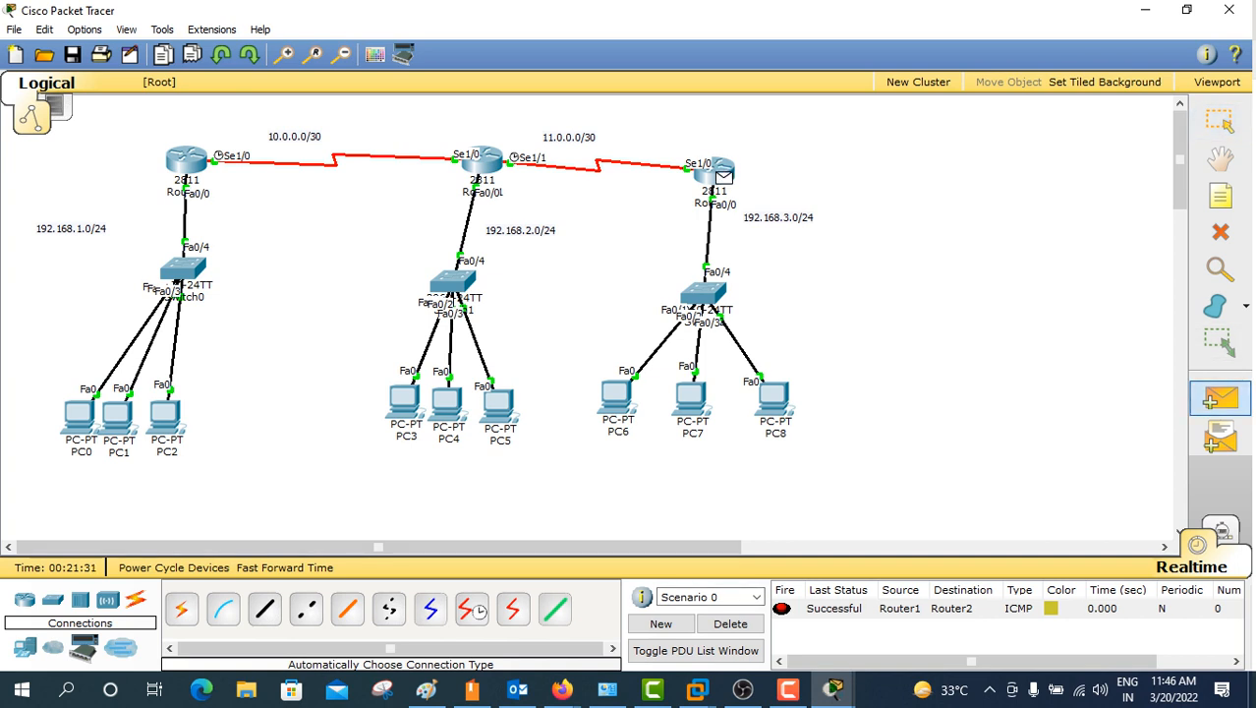
pyautogui.click(186, 160)
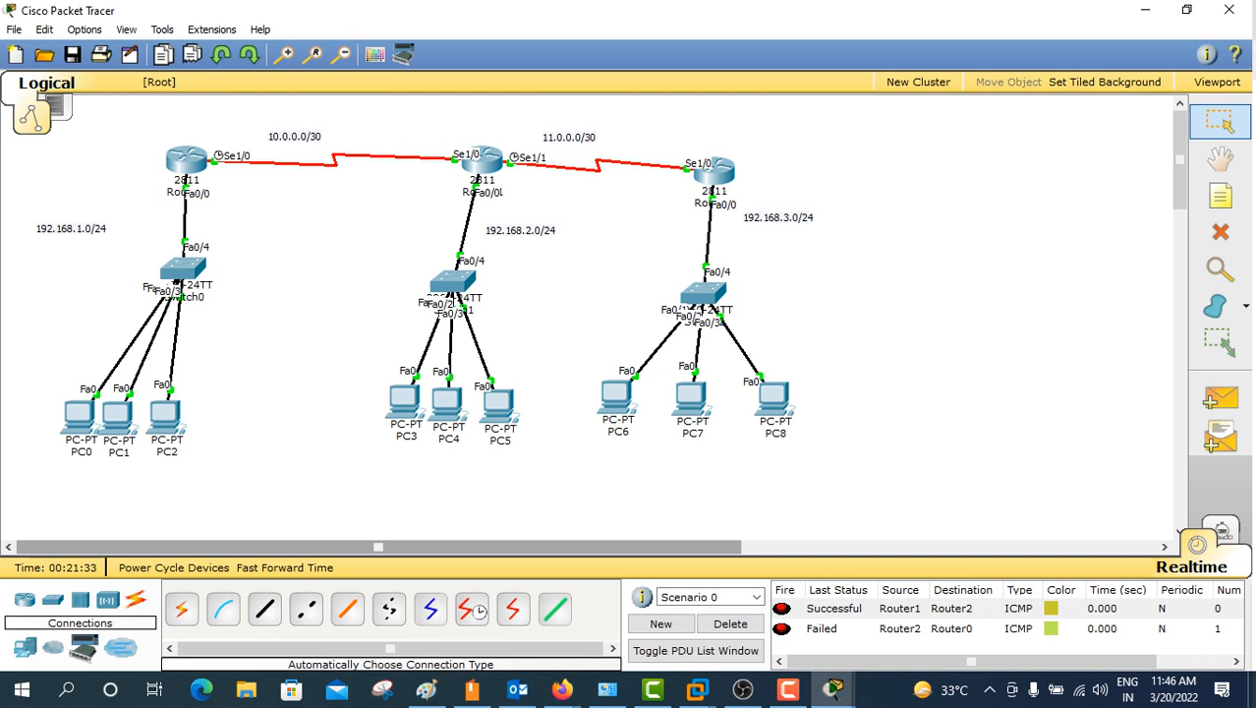
# Step: Send another simple PDU between Router0 and Router2, and clear all PDUs from the scenario
pyautogui.click(1221, 398)
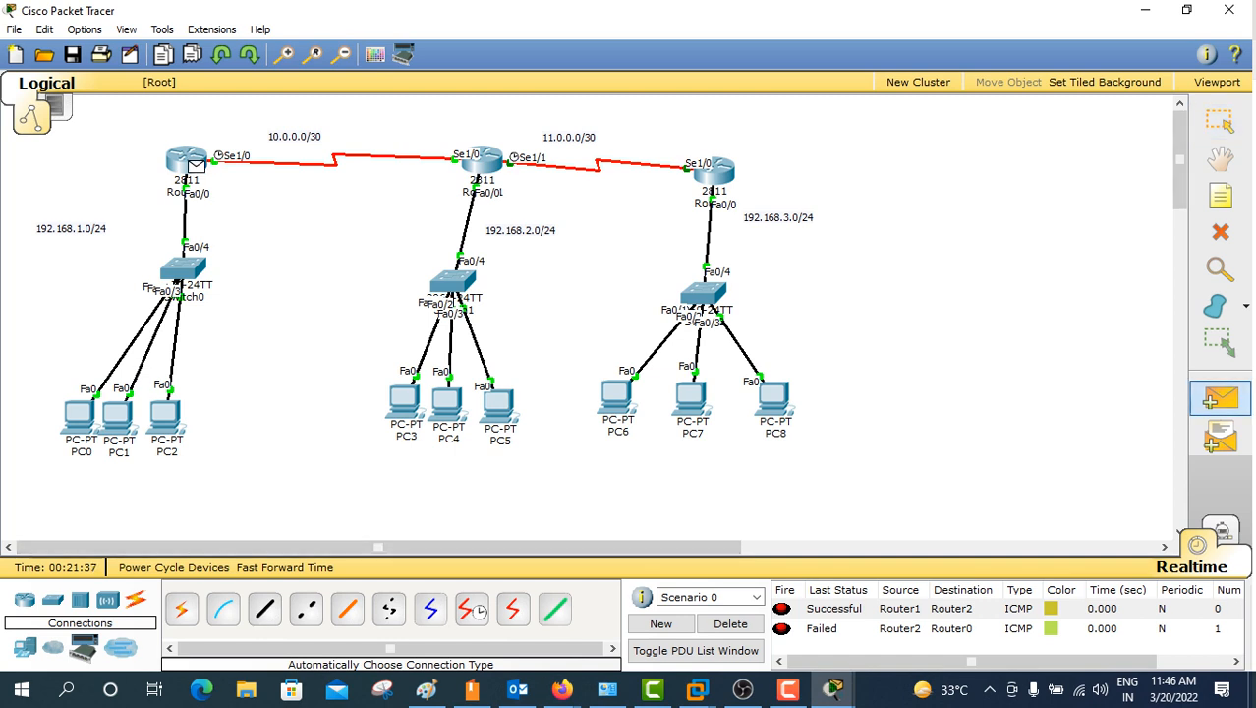
pyautogui.click(713, 172)
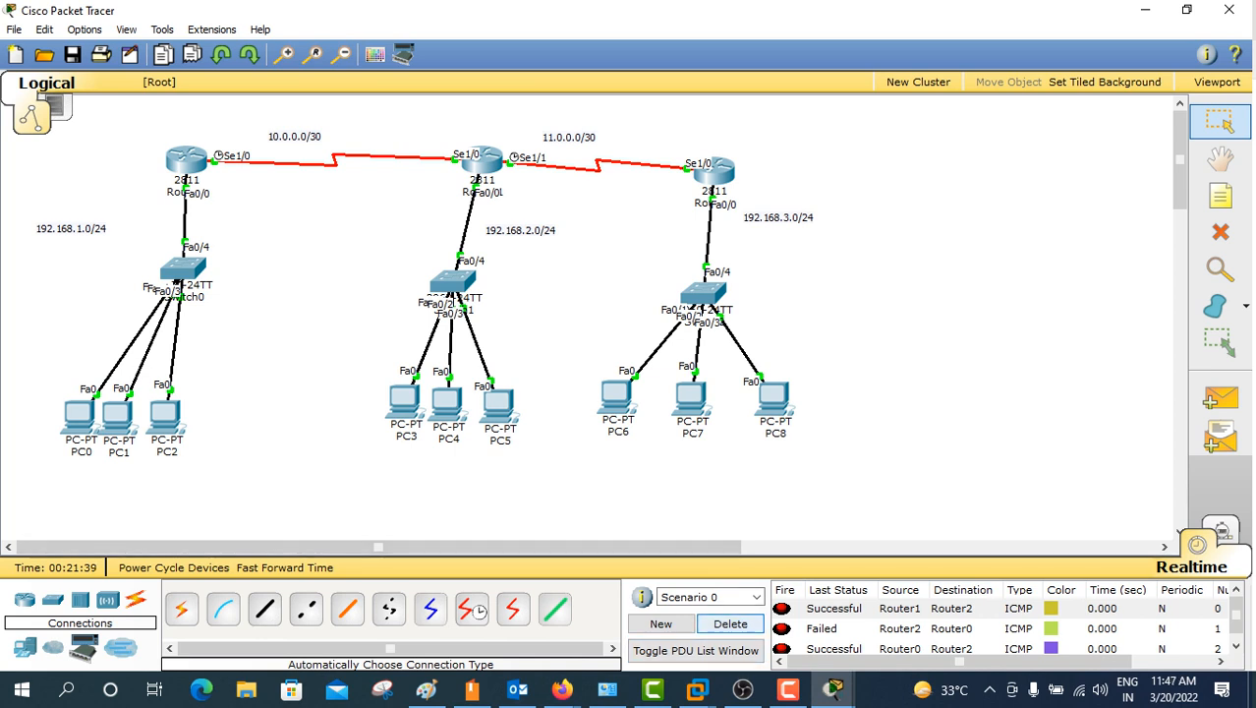
pyautogui.click(731, 623)
# Step: Retest with a simple PDU from Router2 to Router0, and review the route commands in Router2's command line
pyautogui.click(1220, 398)
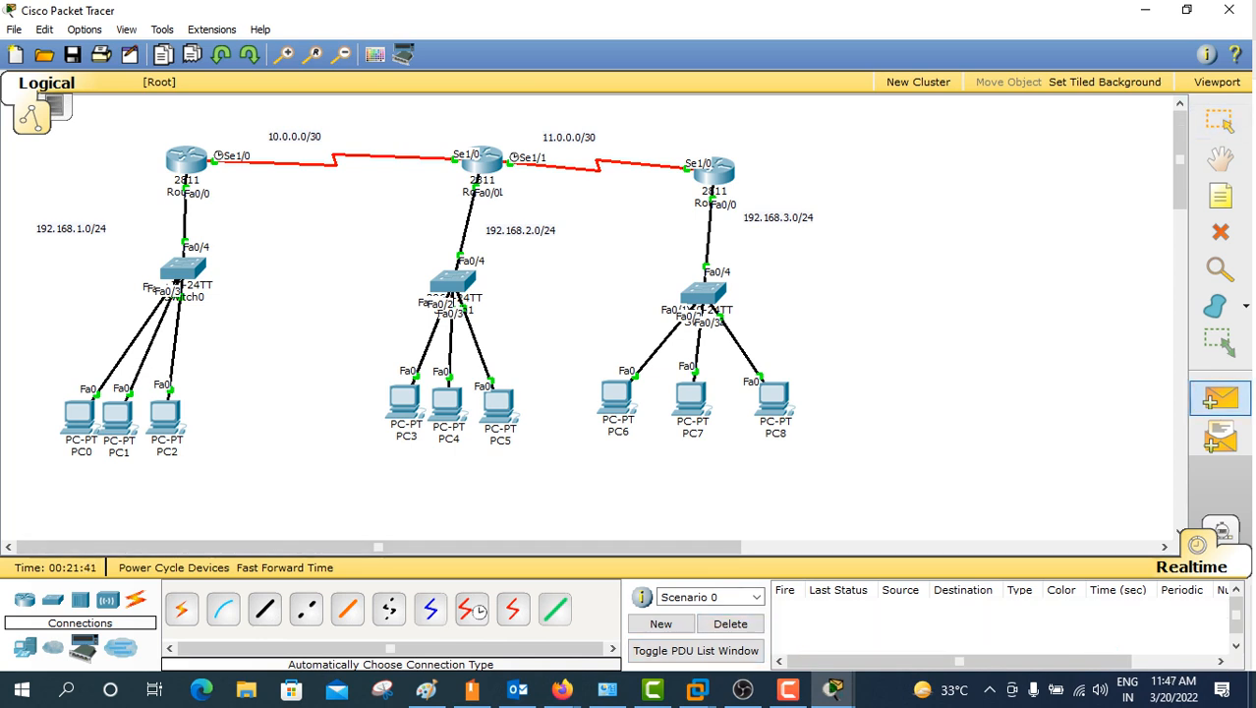
pyautogui.click(716, 169)
pyautogui.click(186, 160)
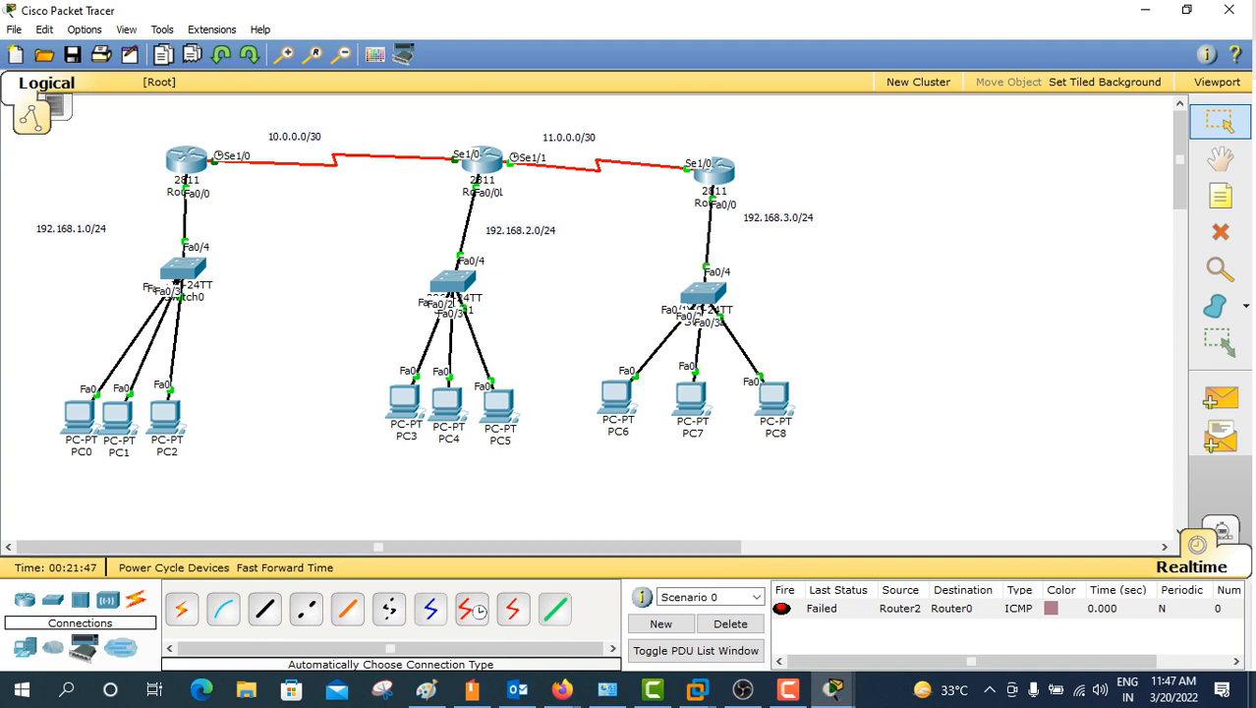
pyautogui.click(712, 172)
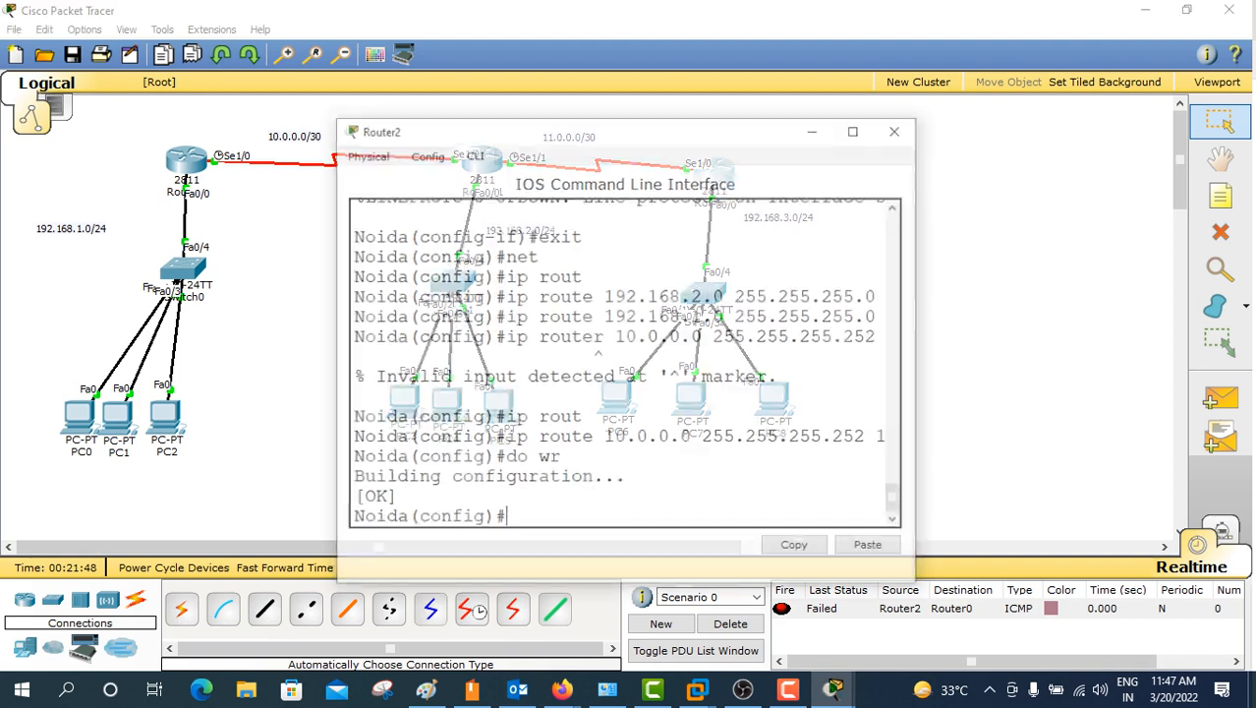
pyautogui.click(898, 128)
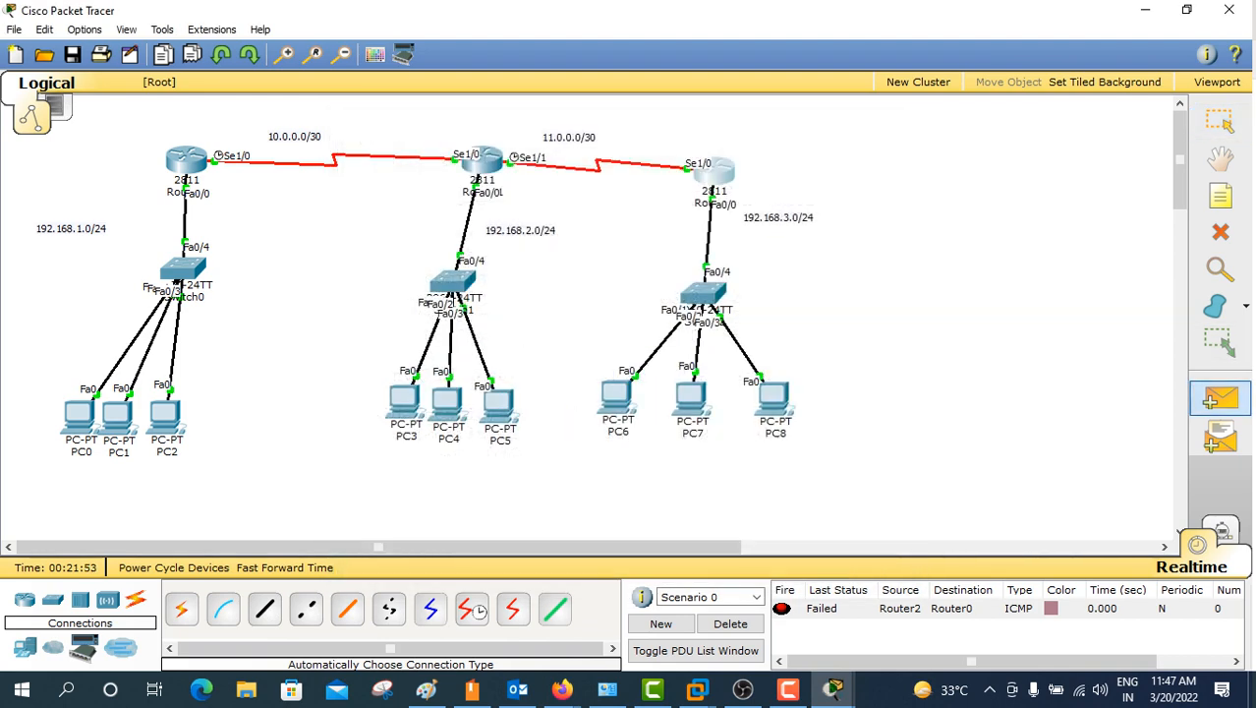
# Step: Test PC0's connection to Router0 with a simple PDU, and delete the listed PDU results
pyautogui.click(90, 425)
pyautogui.click(186, 160)
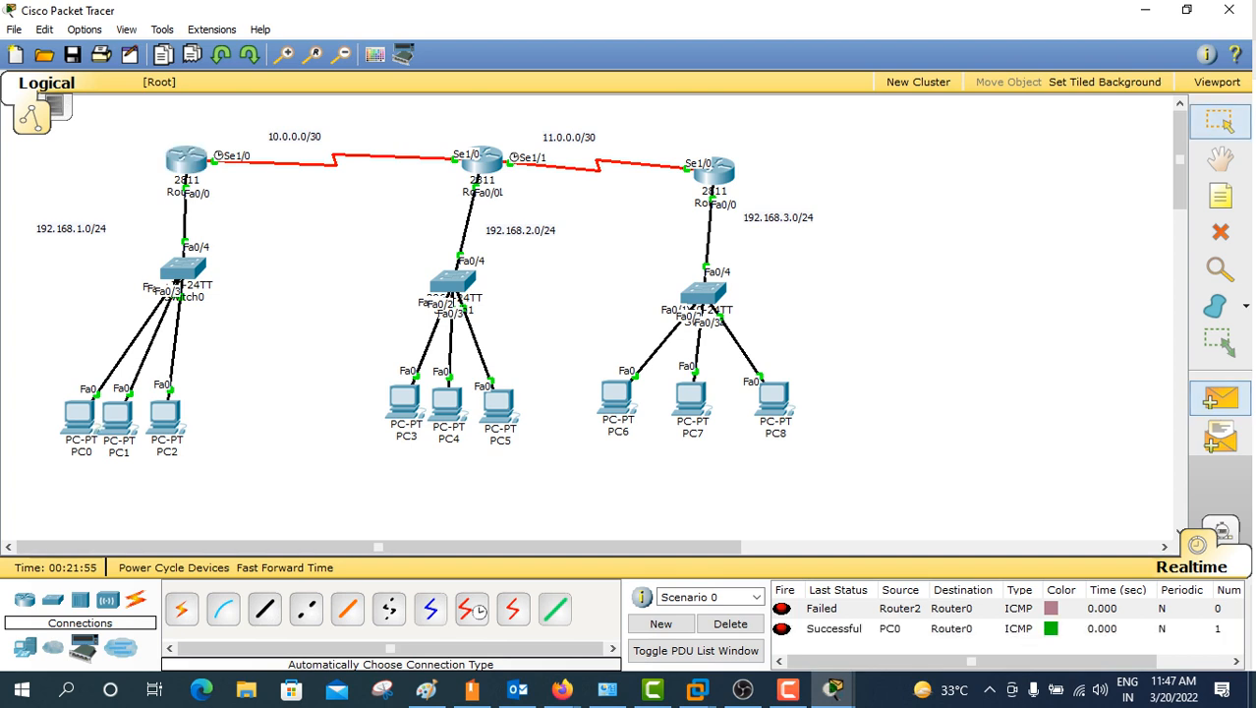
pyautogui.click(730, 623)
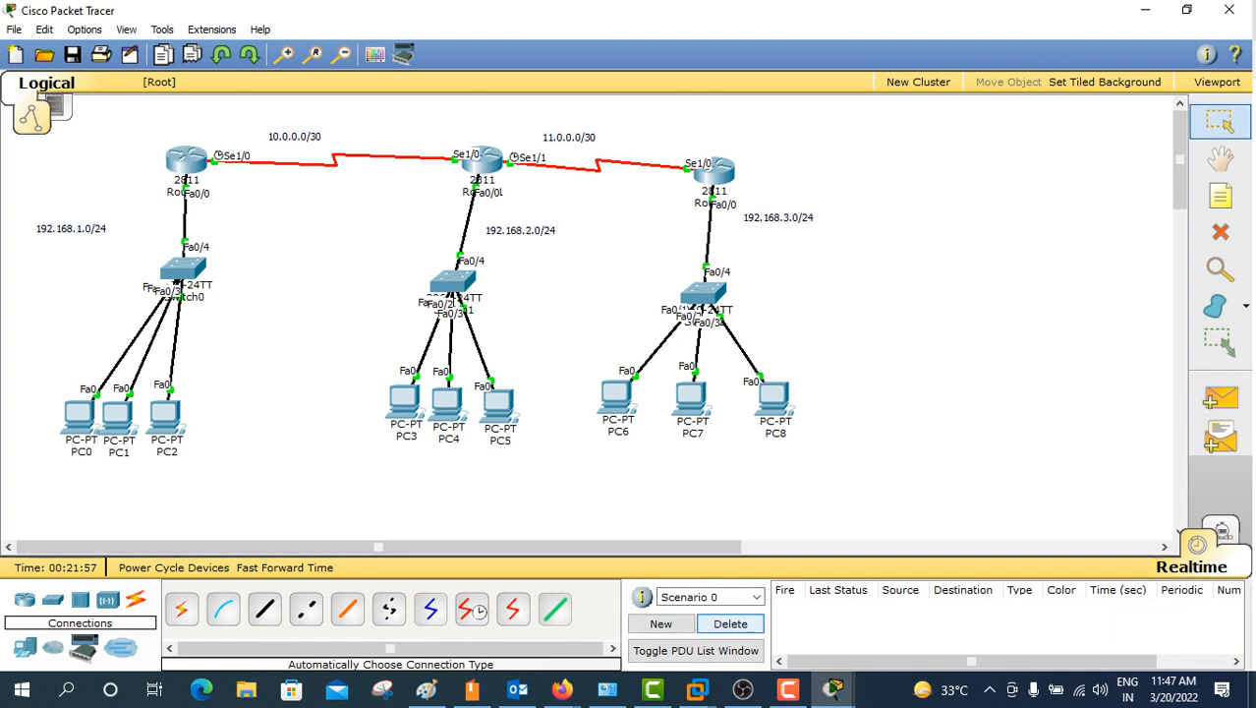
# Step: Send a simple PDU from PC0 to PC3 to test connectivity between the first two LANs
pyautogui.click(1220, 398)
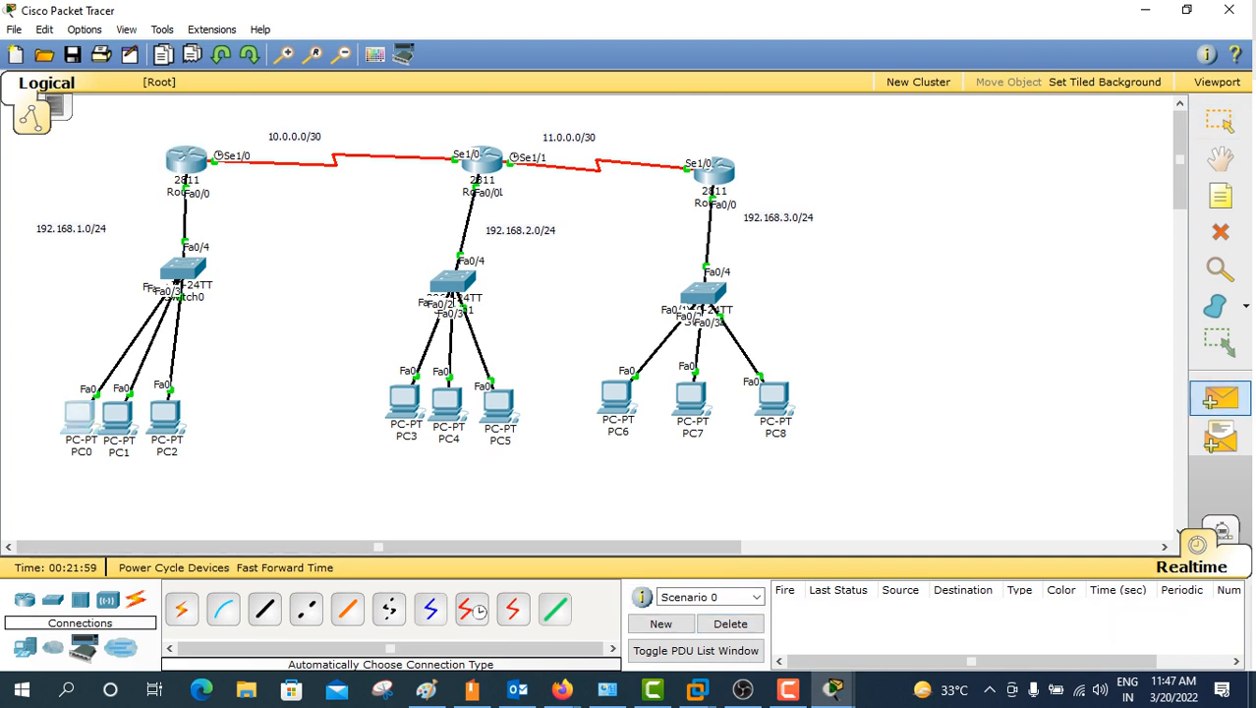
pyautogui.click(90, 425)
pyautogui.click(403, 400)
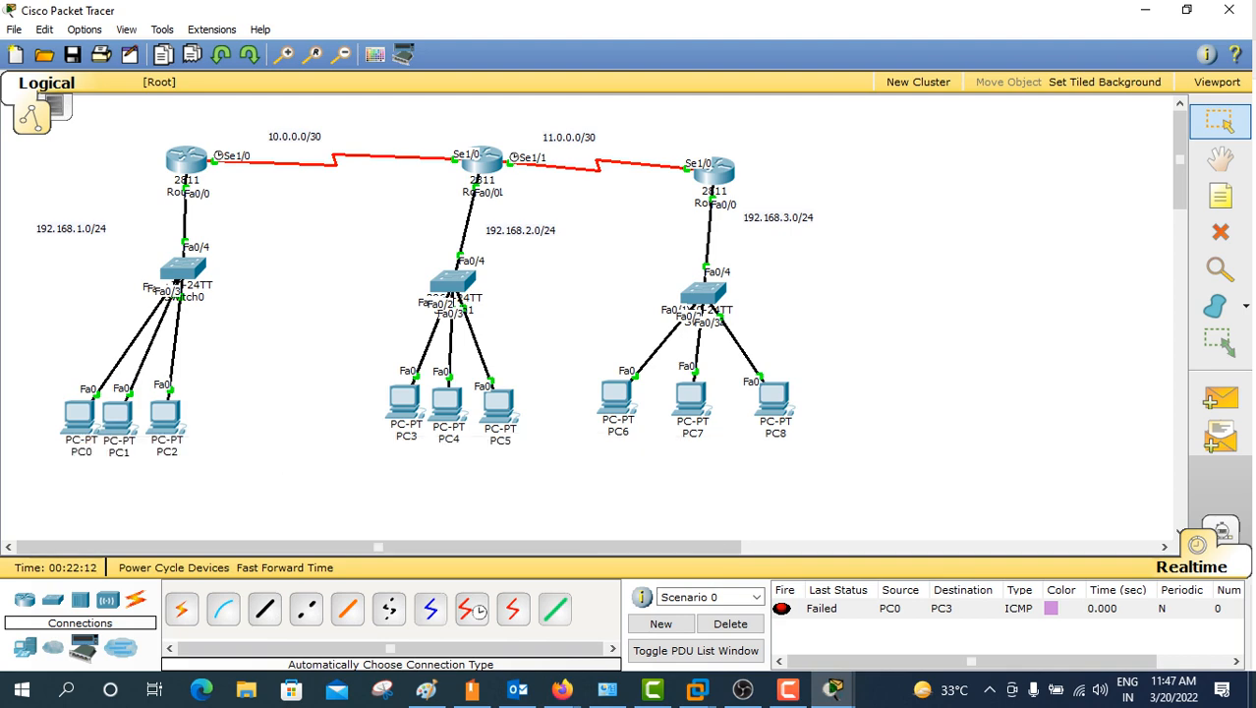
# Step: Set PC0's default gateway to 192.168.1.1, copy that address, and close the PC's window
pyautogui.click(79, 417)
pyautogui.click(410, 231)
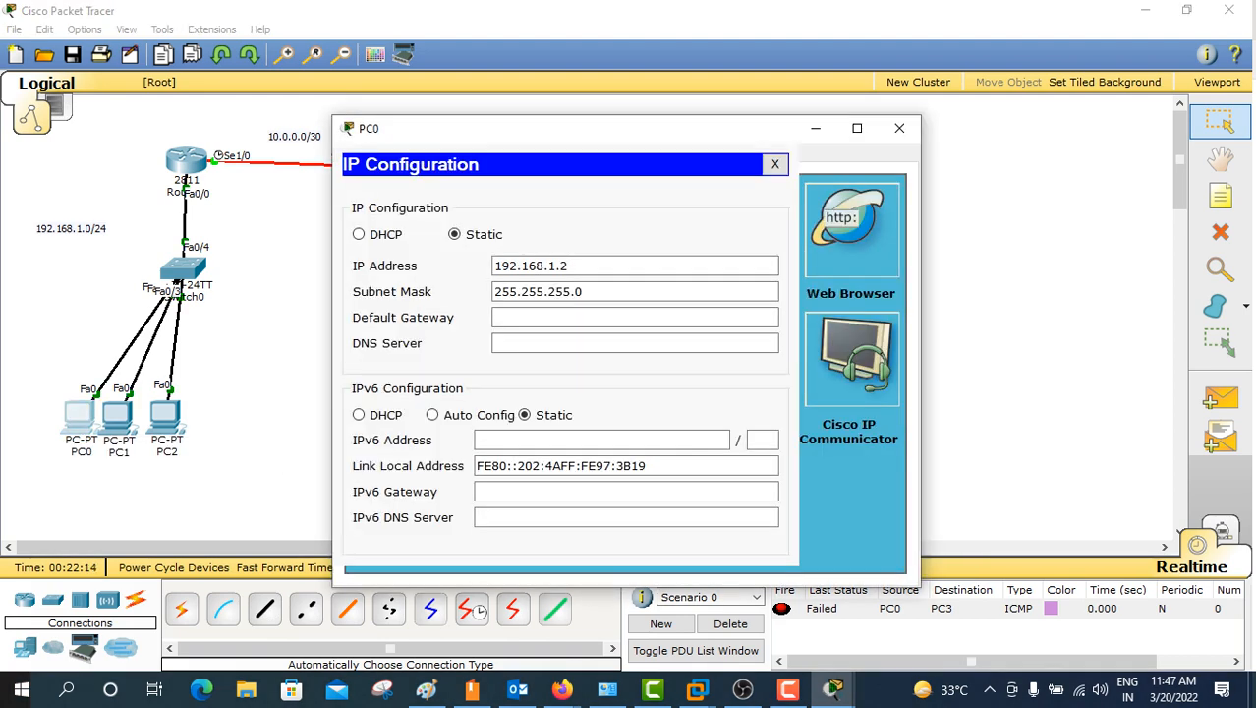
pyautogui.click(634, 317)
pyautogui.write('192.168.3.')
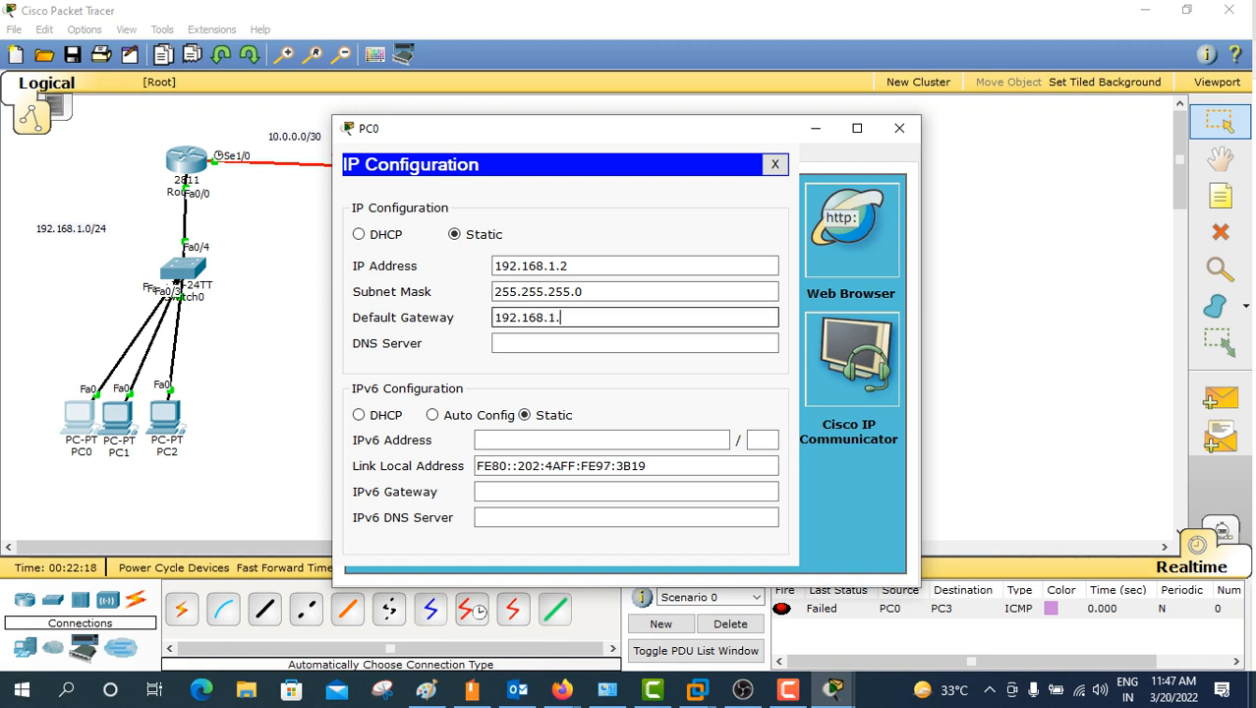
pyautogui.hotkey('ctrl', 'a')
pyautogui.hotkey('ctrl', 'c')
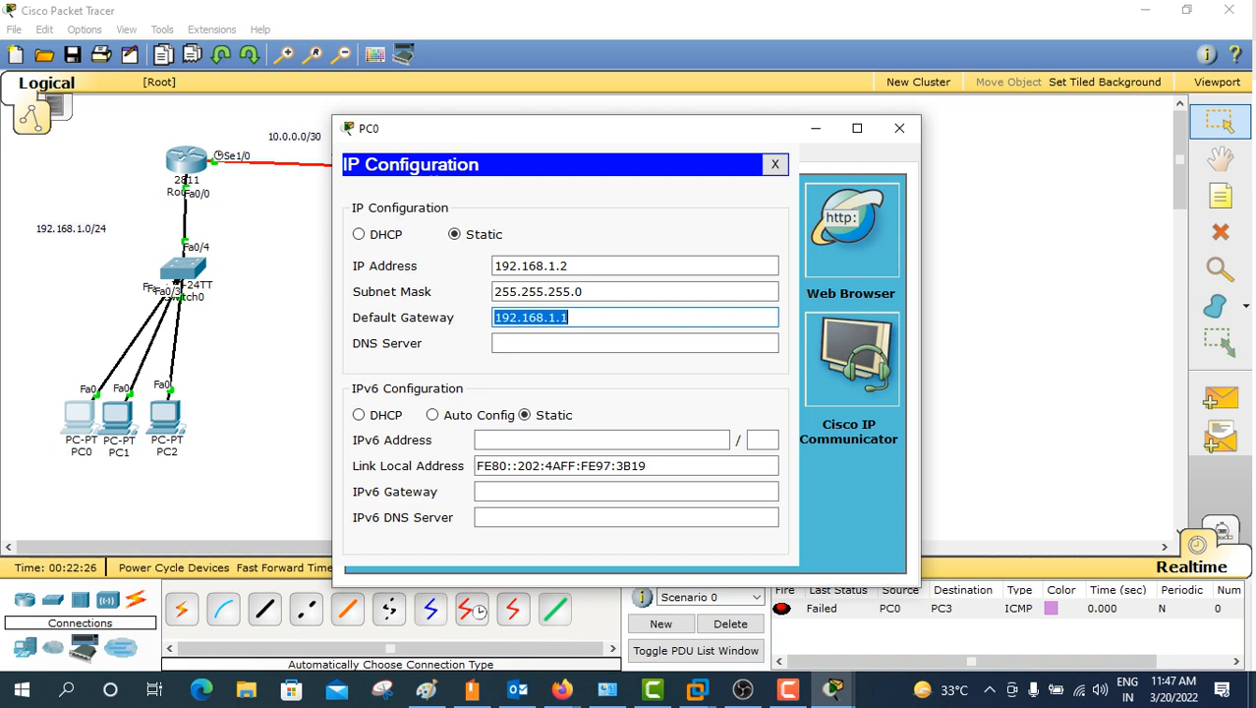
pyautogui.click(899, 128)
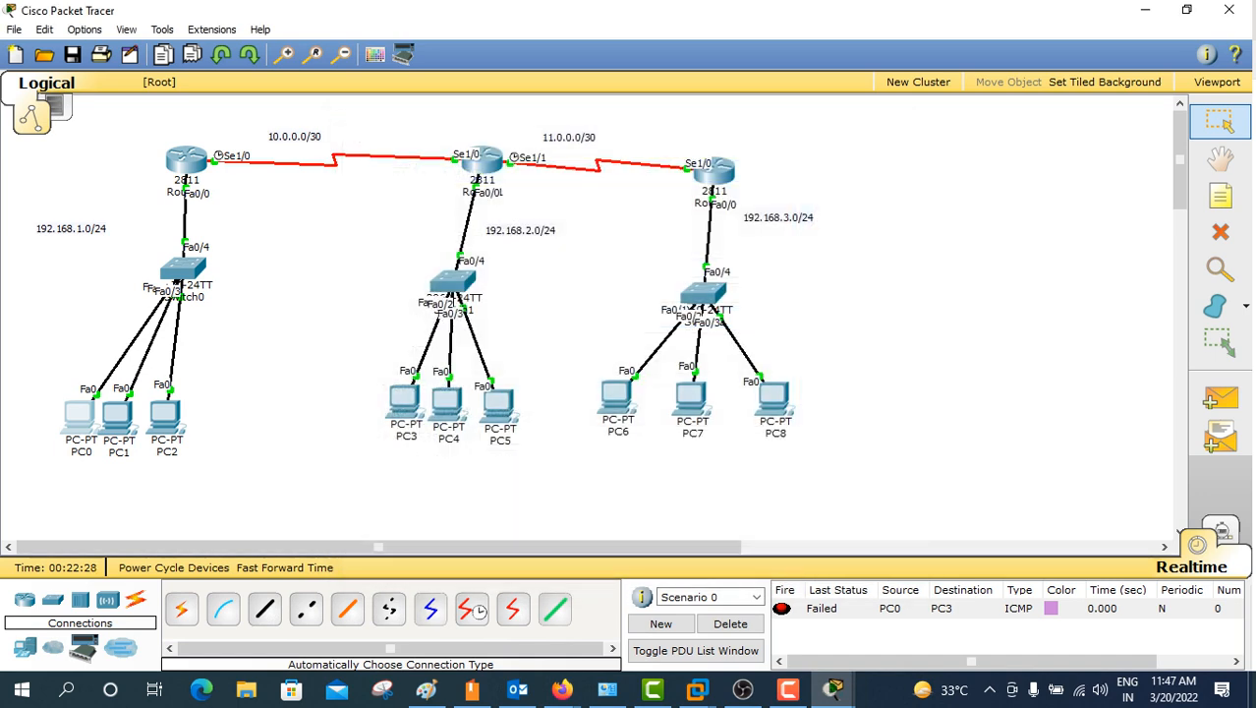
# Step: Set PC1's default gateway to 192.168.1.1 and close its window
pyautogui.click(117, 413)
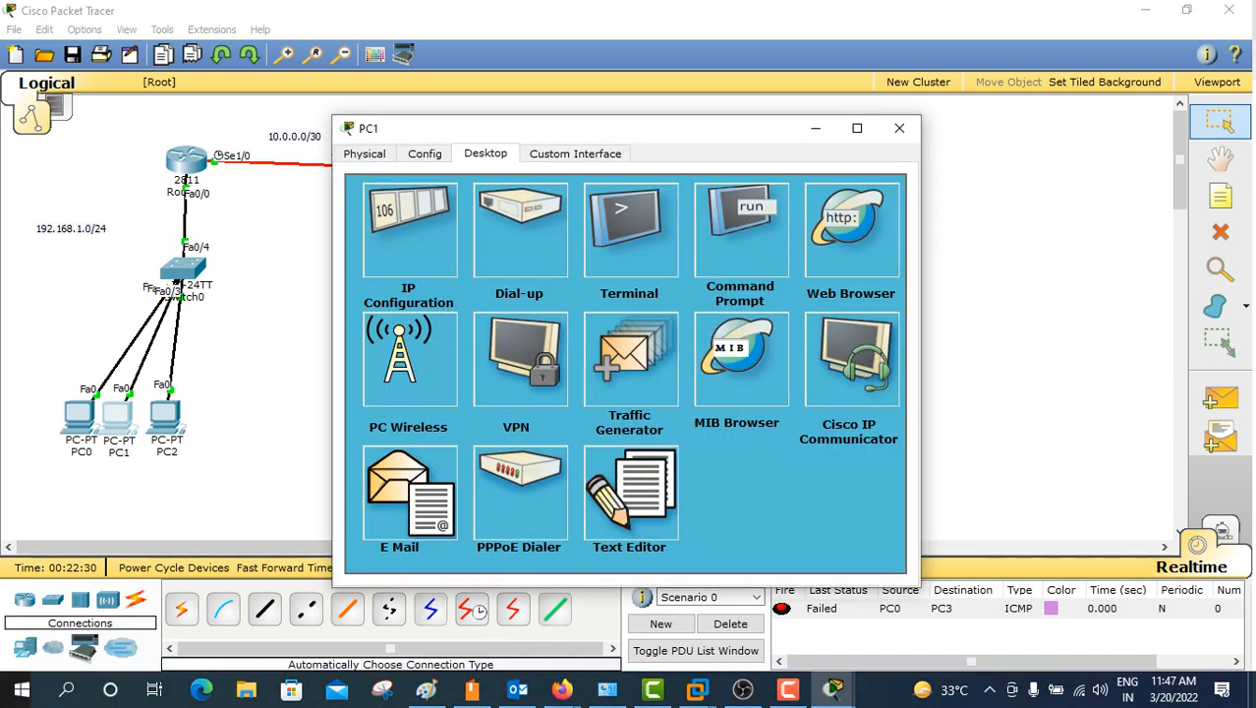
pyautogui.click(410, 231)
pyautogui.click(634, 318)
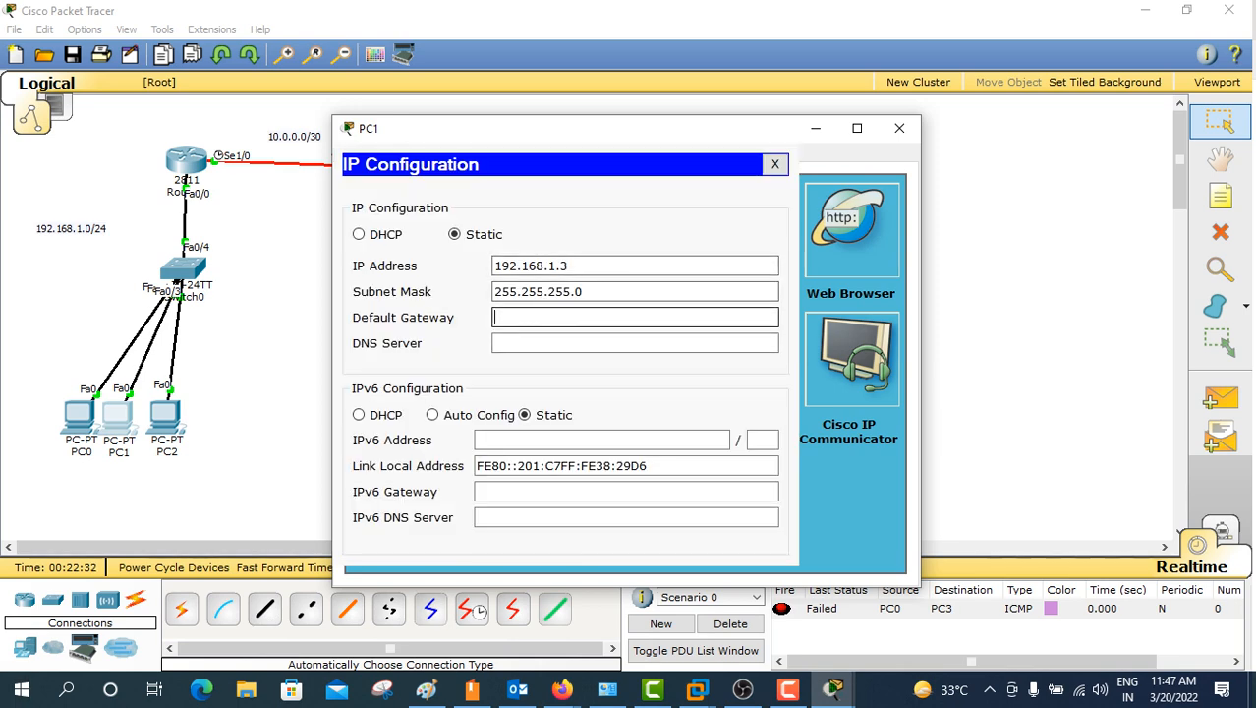
pyautogui.write('192.168.1.1')
pyautogui.click(899, 128)
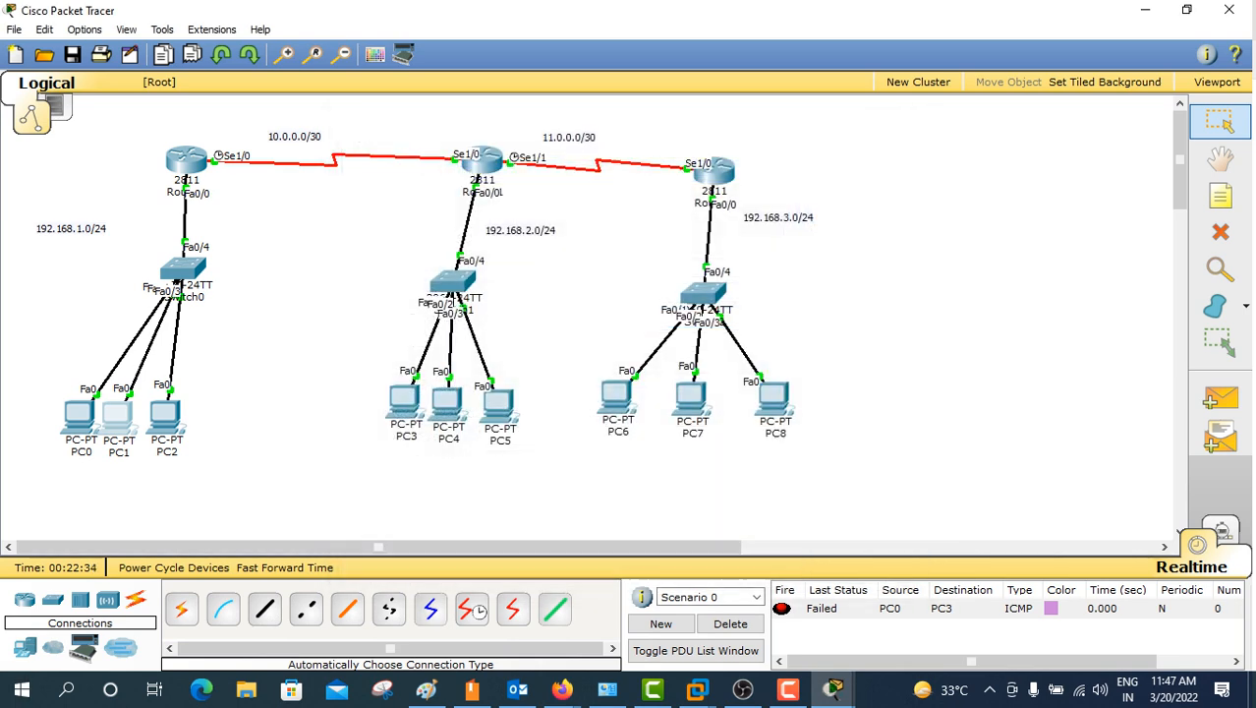
# Step: Set PC2's default gateway to 192.168.1.1 and close its window
pyautogui.click(165, 415)
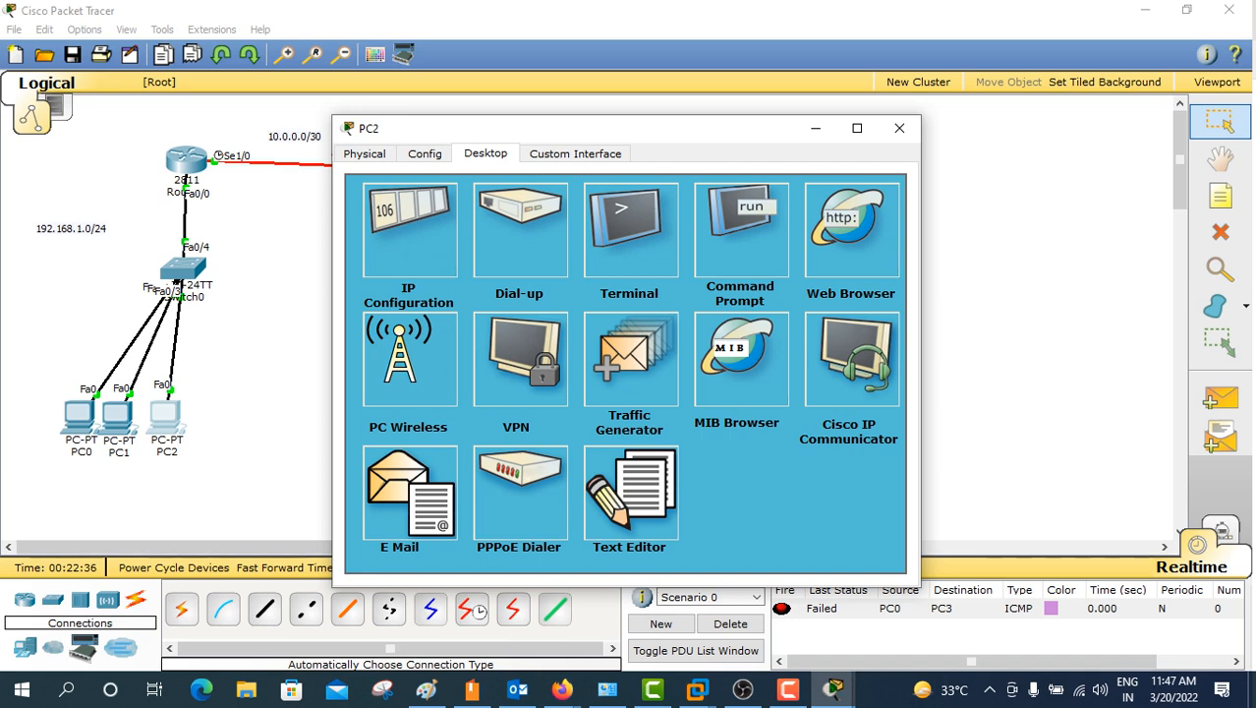
pyautogui.click(410, 231)
pyautogui.click(633, 317)
pyautogui.hotkey('ctrl', 'v')
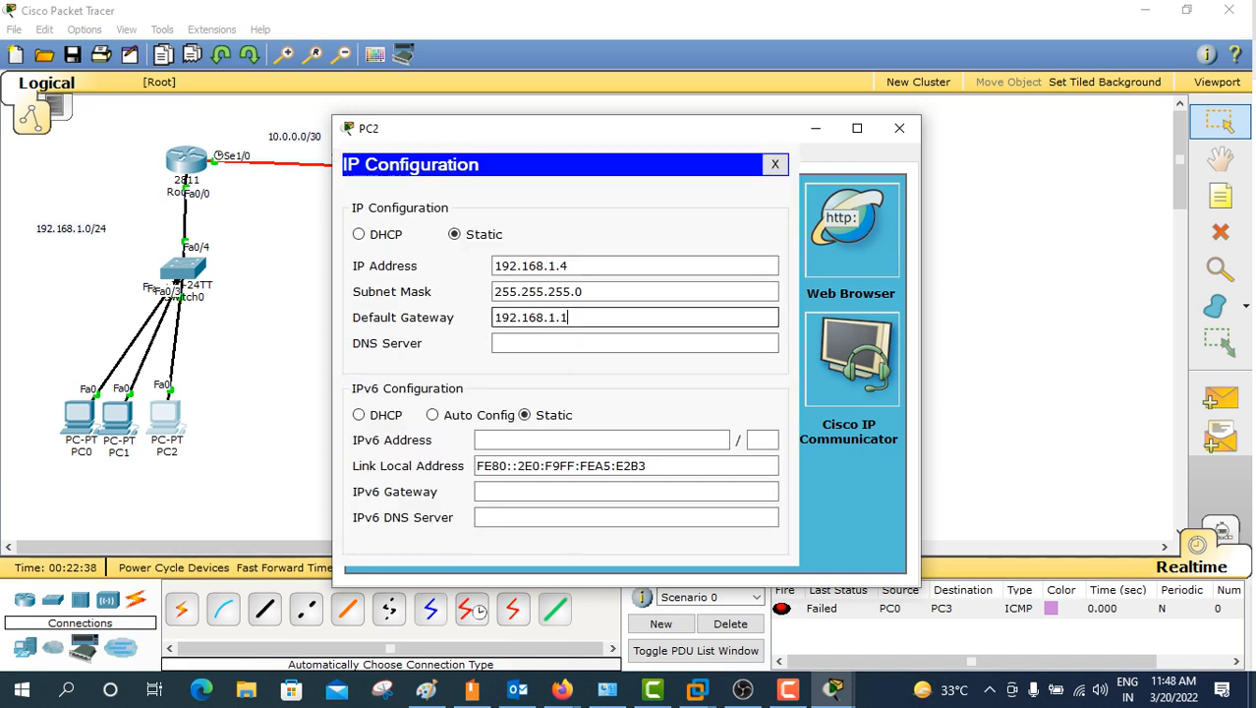
pyautogui.click(899, 128)
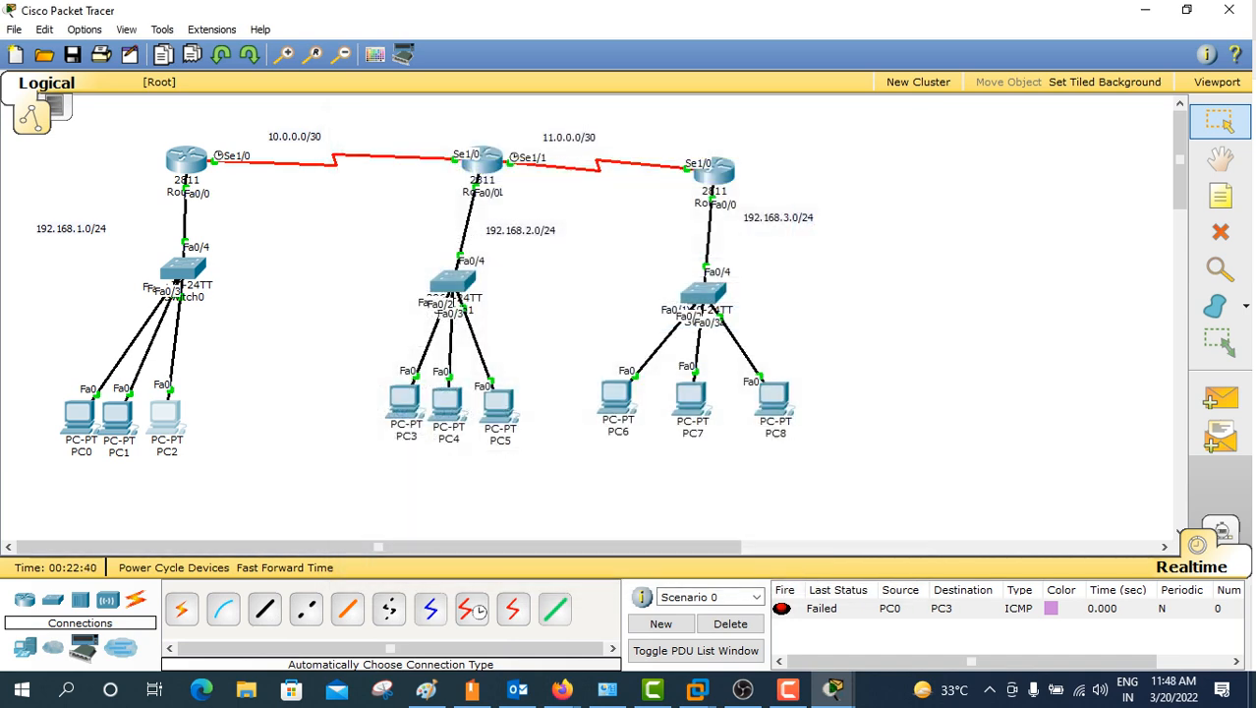
# Step: Set PC3's default gateway to 192.168.2.1, copy that address, and close the PC's window
pyautogui.click(403, 398)
pyautogui.click(410, 231)
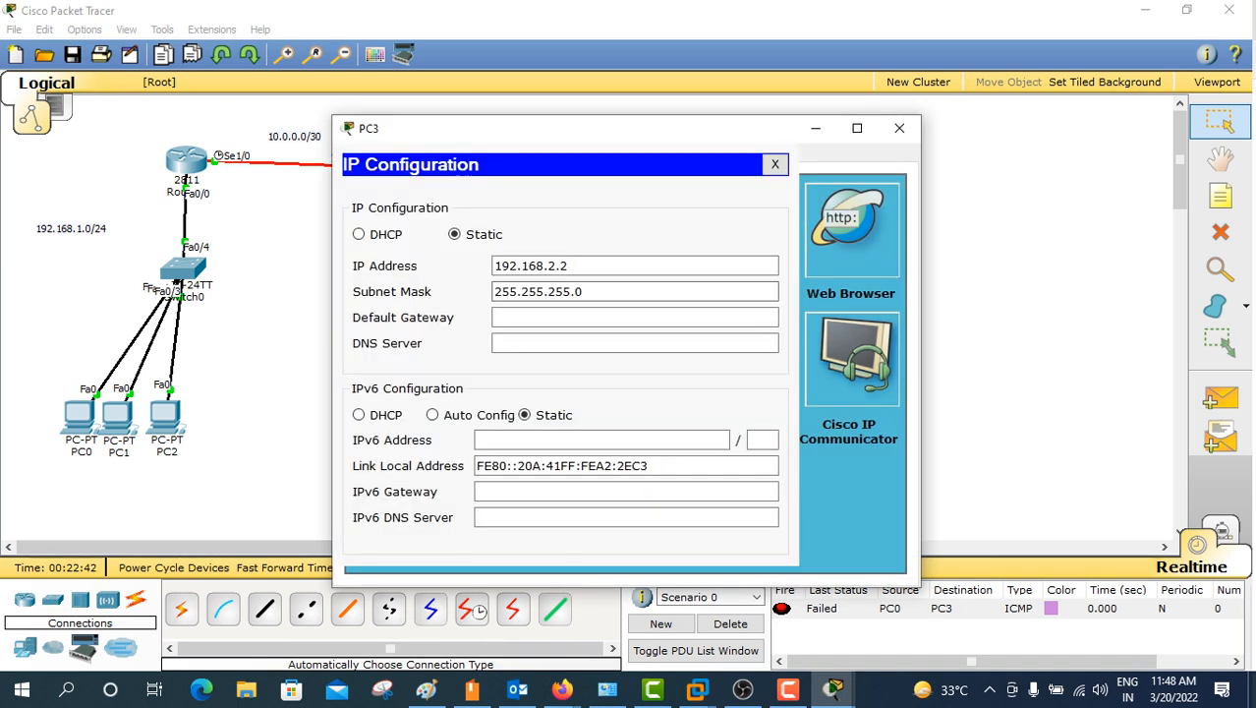
pyautogui.click(634, 318)
pyautogui.hotkey('ctrl', 'v')
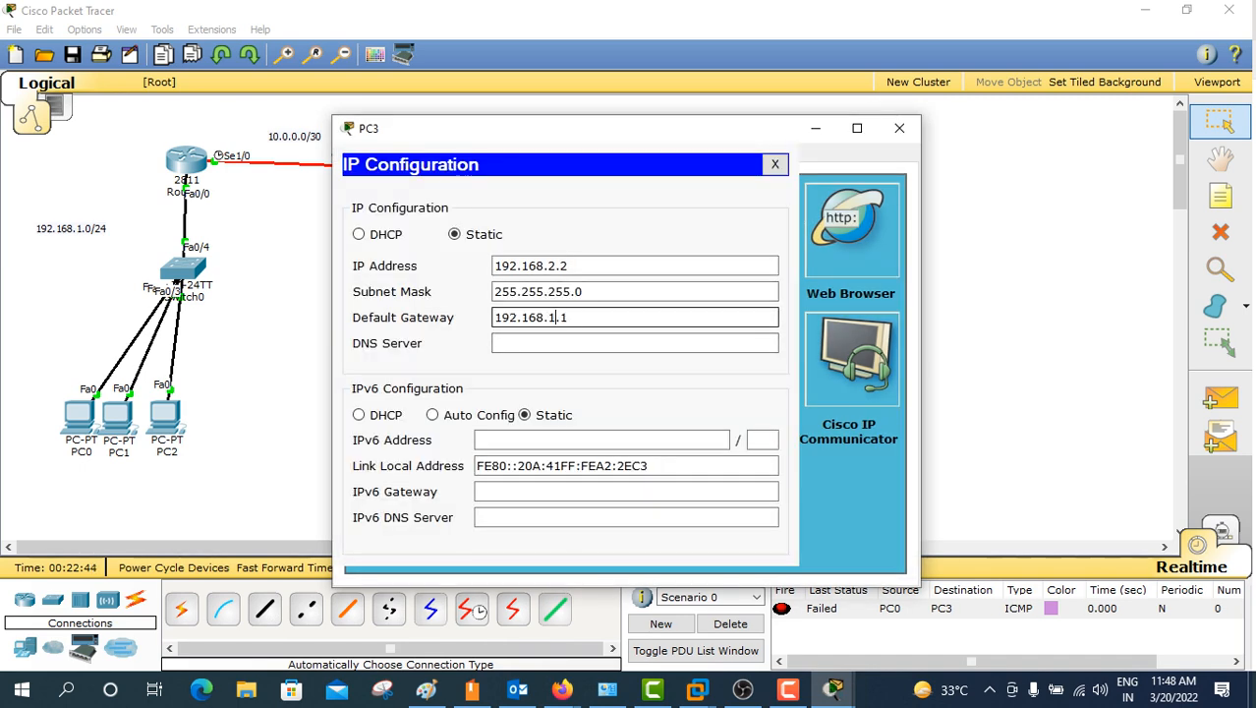
pyautogui.hotkey('ctrl', 'a')
pyautogui.hotkey('ctrl', 'c')
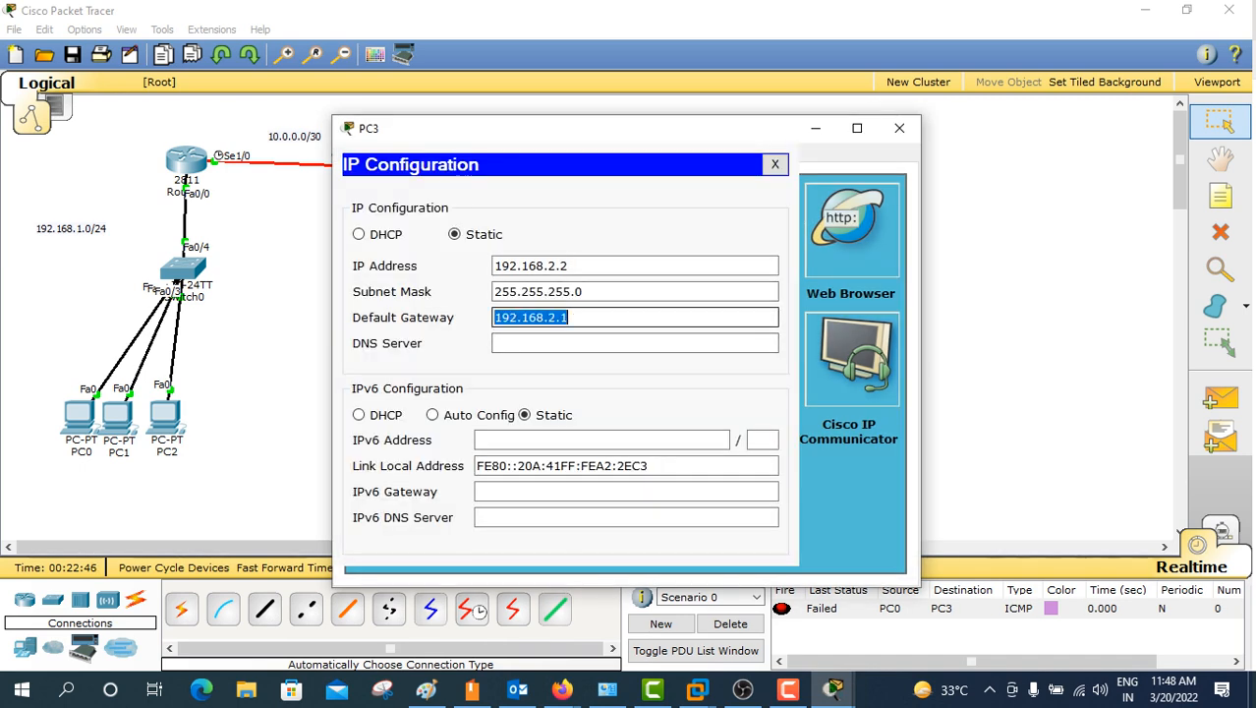
pyautogui.click(899, 127)
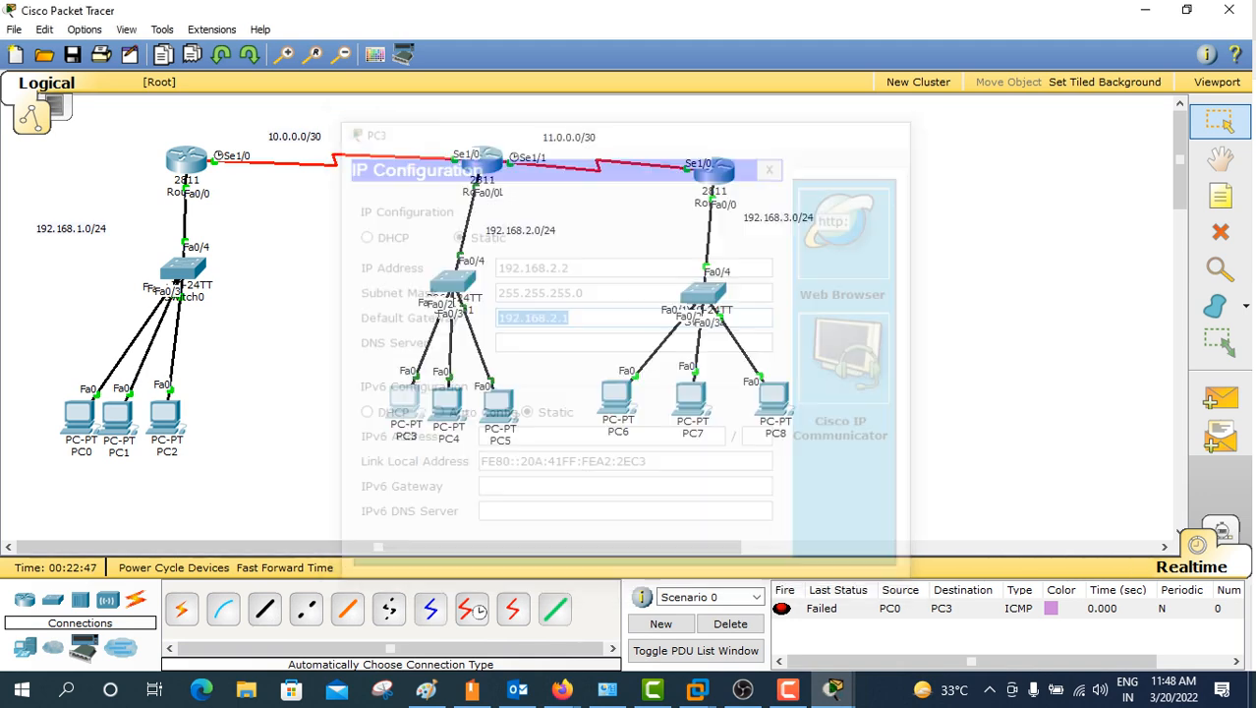
# Step: Set PC4's default gateway to 192.168.2.1 and close its window
pyautogui.click(447, 403)
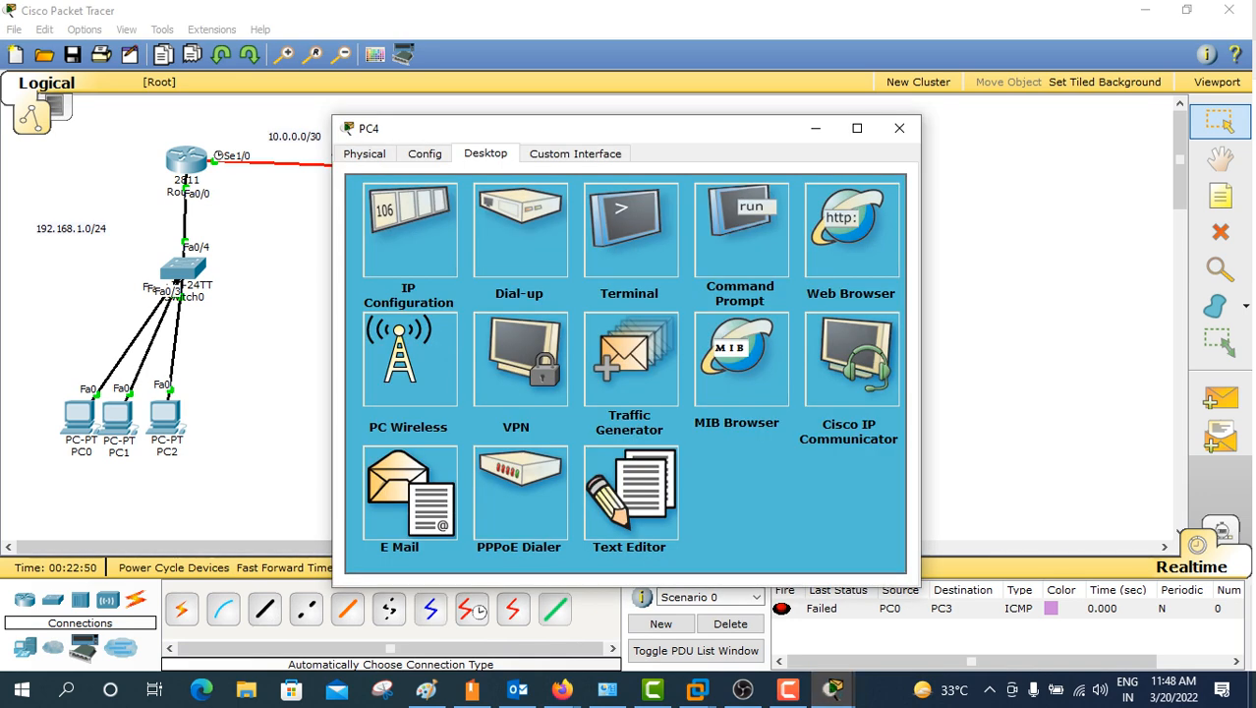
pyautogui.click(409, 231)
pyautogui.click(580, 317)
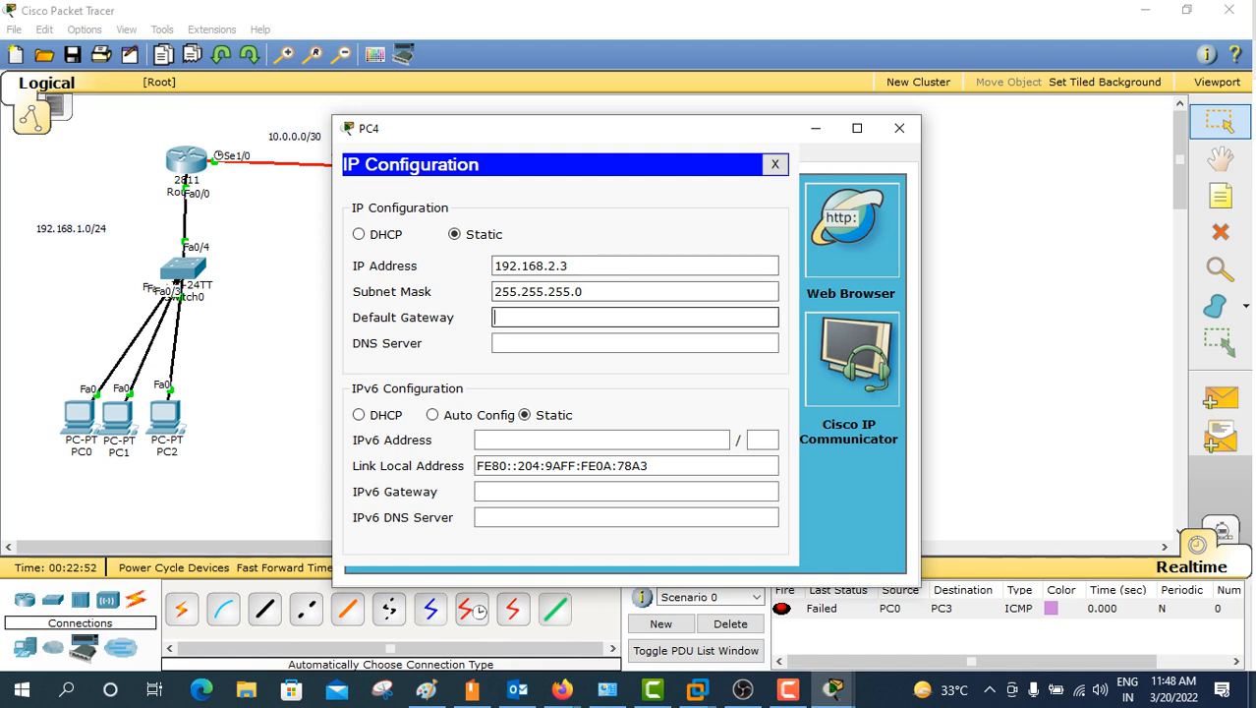
pyautogui.hotkey('ctrl', 'v')
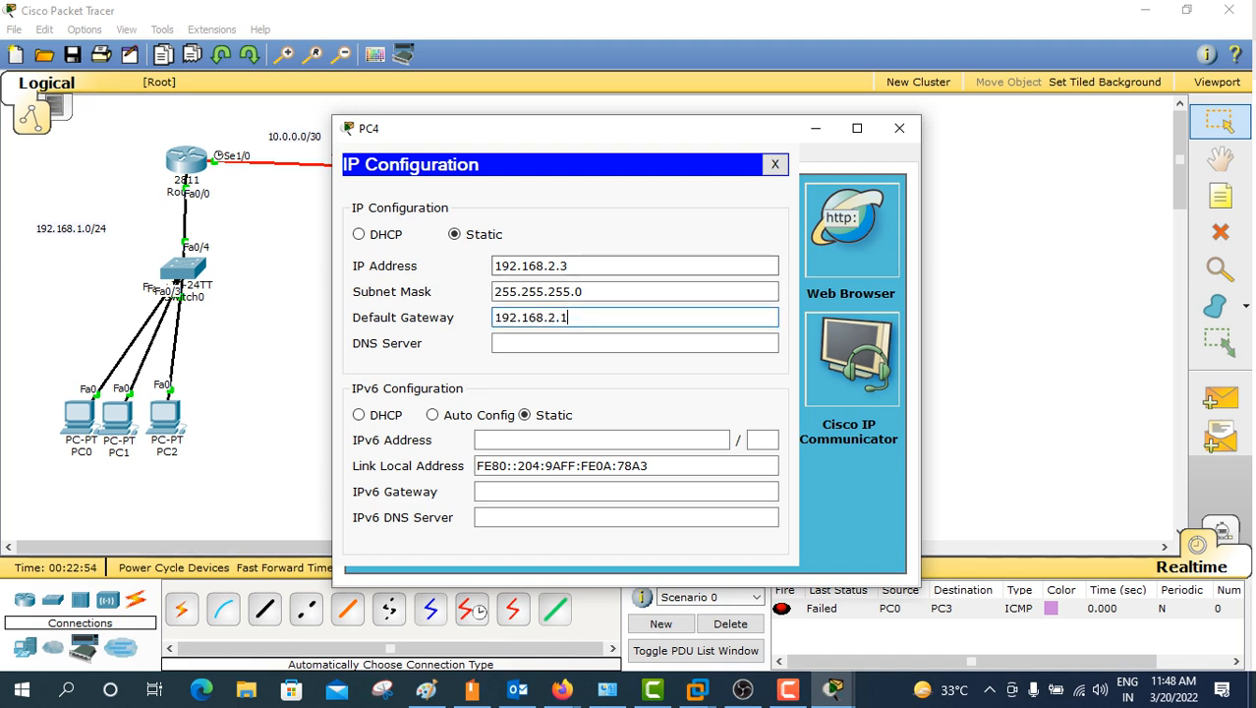
pyautogui.click(898, 128)
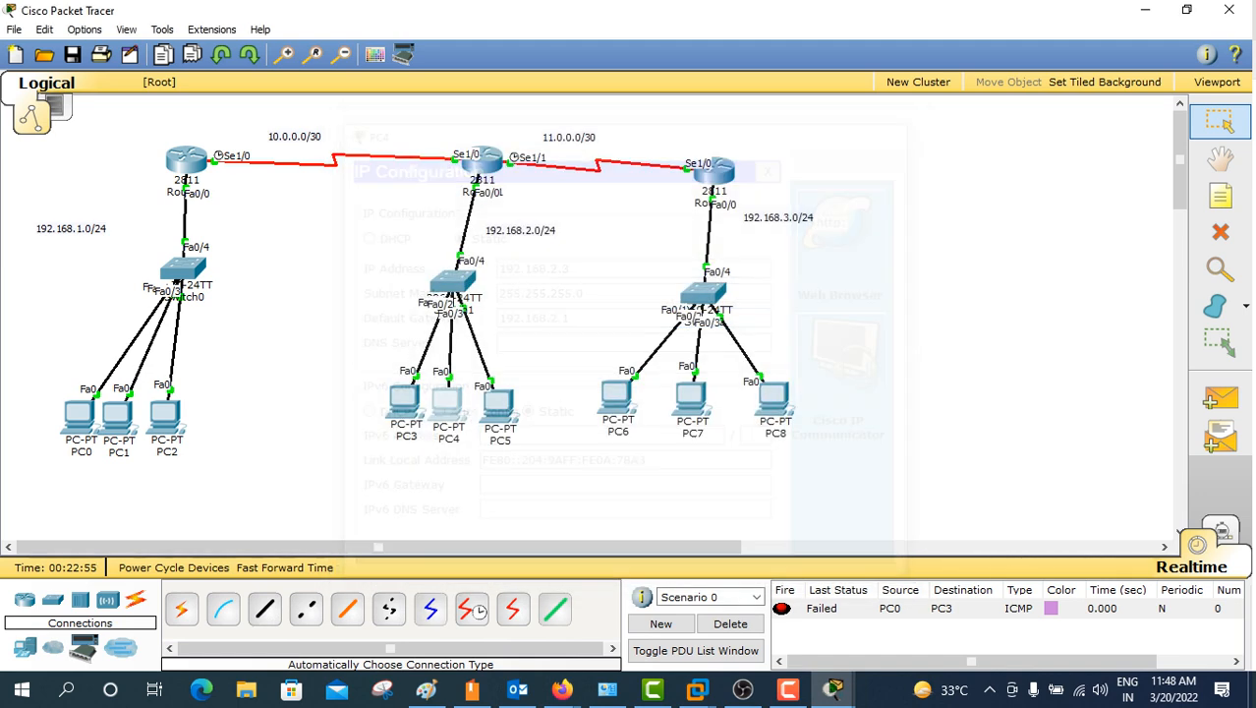
# Step: Set PC5's default gateway to 192.168.2.1 and close its window
pyautogui.click(499, 403)
pyautogui.click(409, 232)
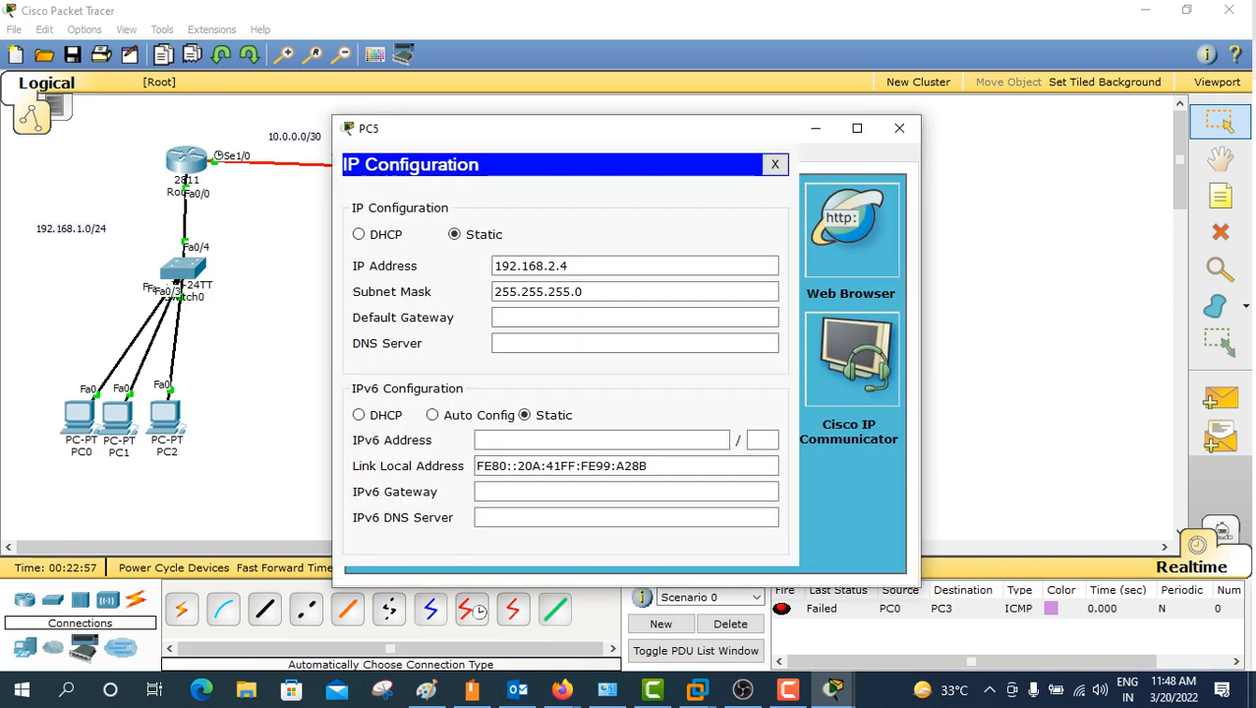
pyautogui.click(580, 317)
pyautogui.write('192.168.2.1')
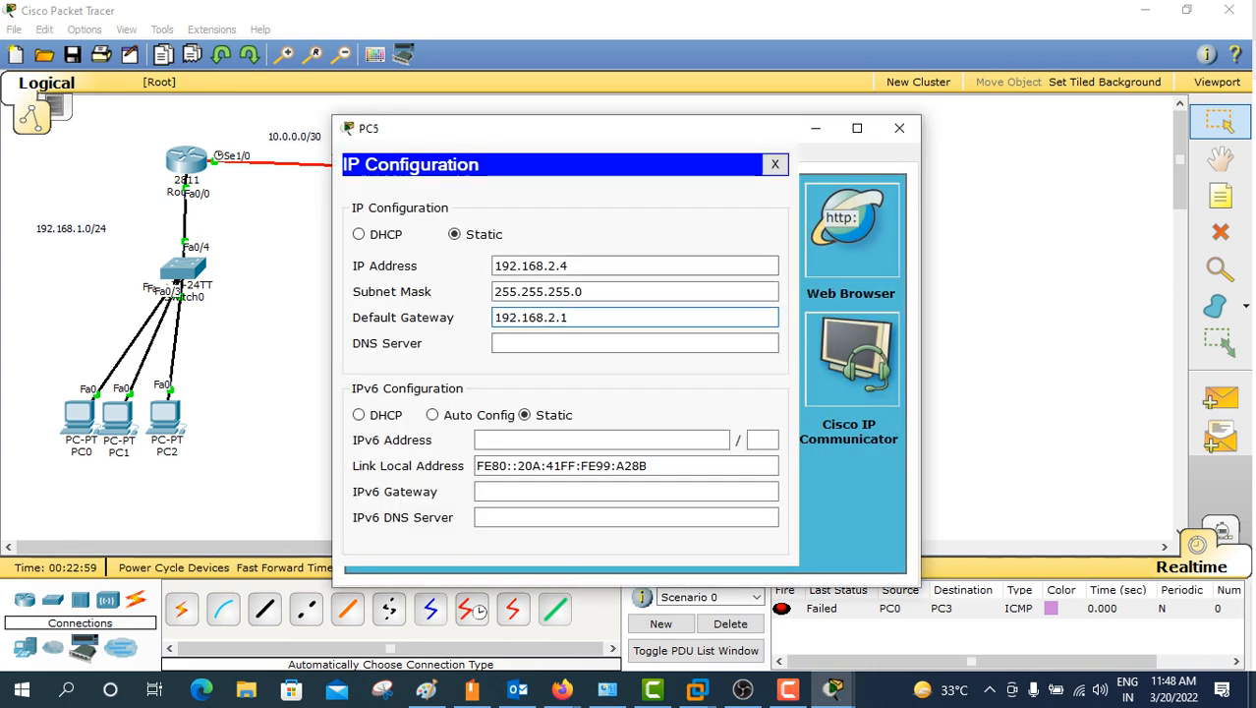
pyautogui.click(898, 128)
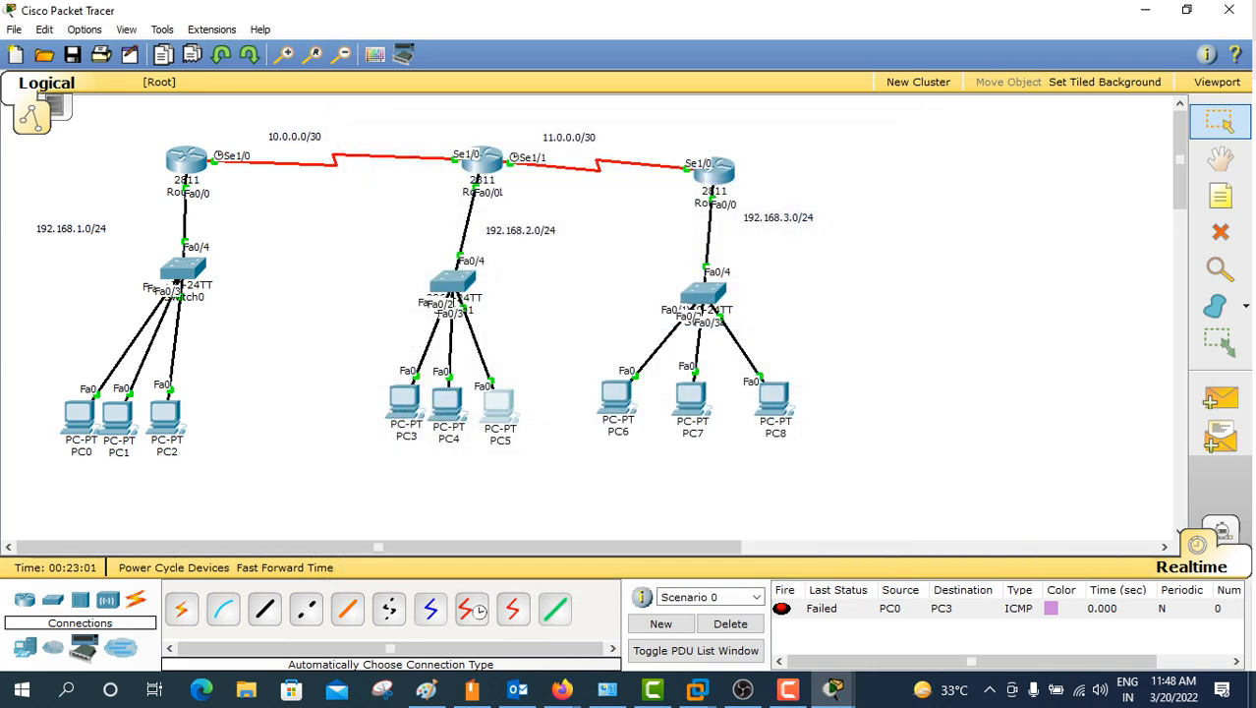
# Step: Set PC6's default gateway to 192.168.3.1, copy that address, and close the PC's window
pyautogui.click(615, 397)
pyautogui.click(409, 232)
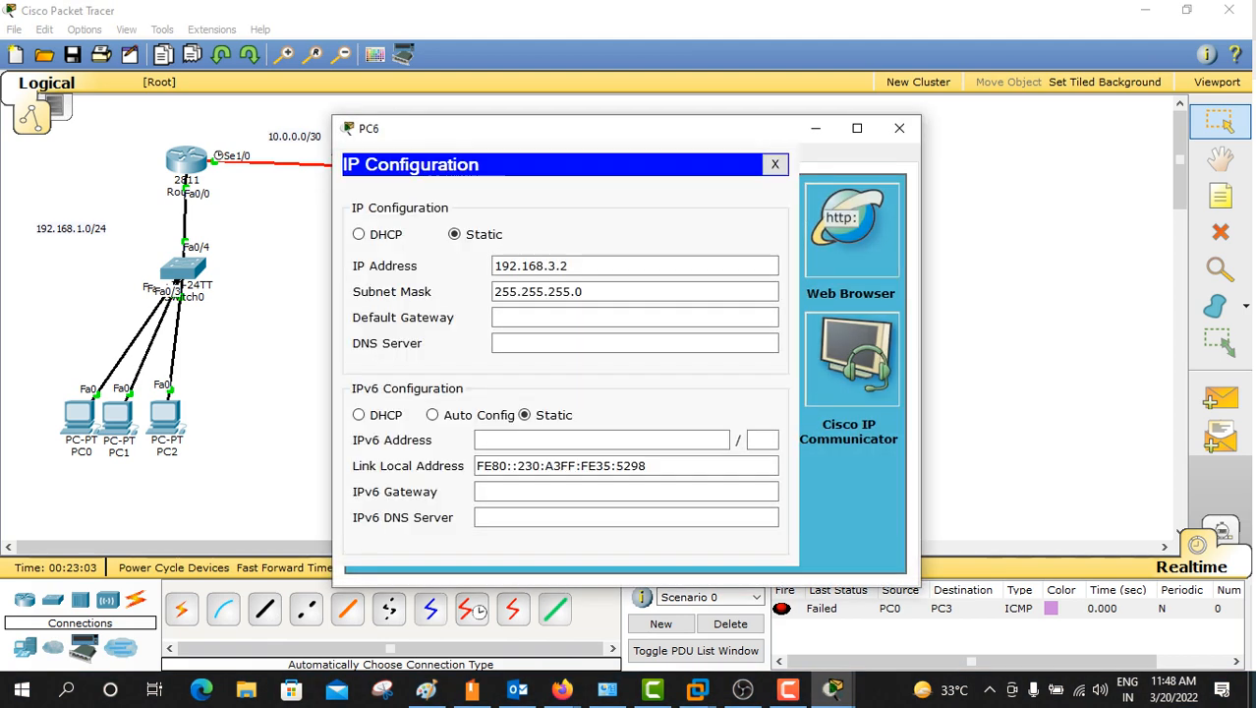
pyautogui.click(579, 317)
pyautogui.write('192.168.2.1')
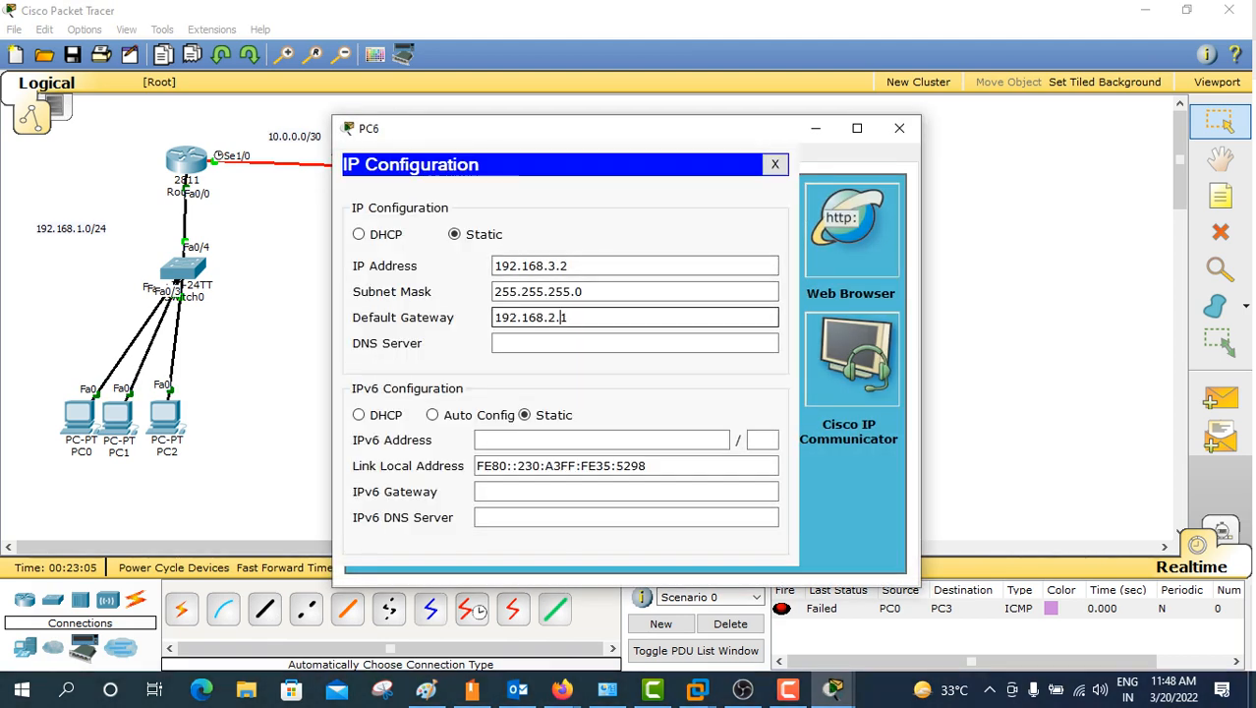
pyautogui.press('BackSpace')
pyautogui.write('3')
pyautogui.hotkey('ctrl', 'a')
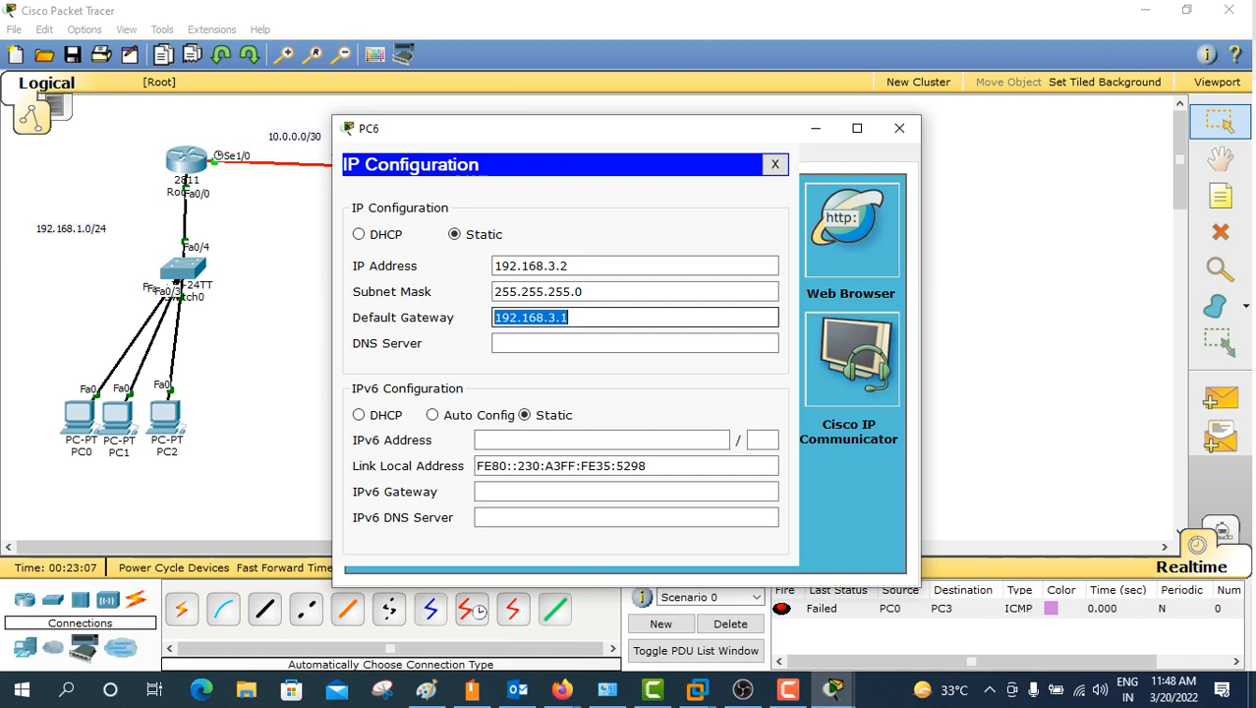
pyautogui.click(898, 128)
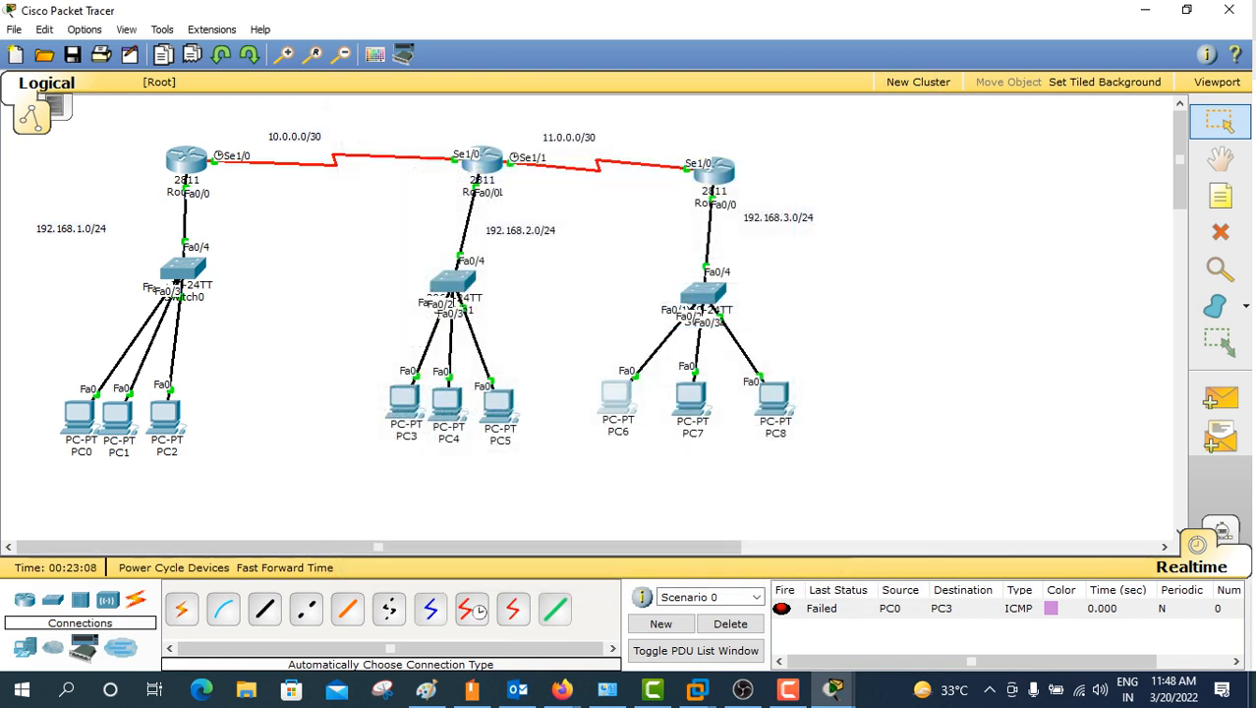
# Step: Set PC7's default gateway to 192.168.3.1 and close its window
pyautogui.click(691, 397)
pyautogui.click(407, 221)
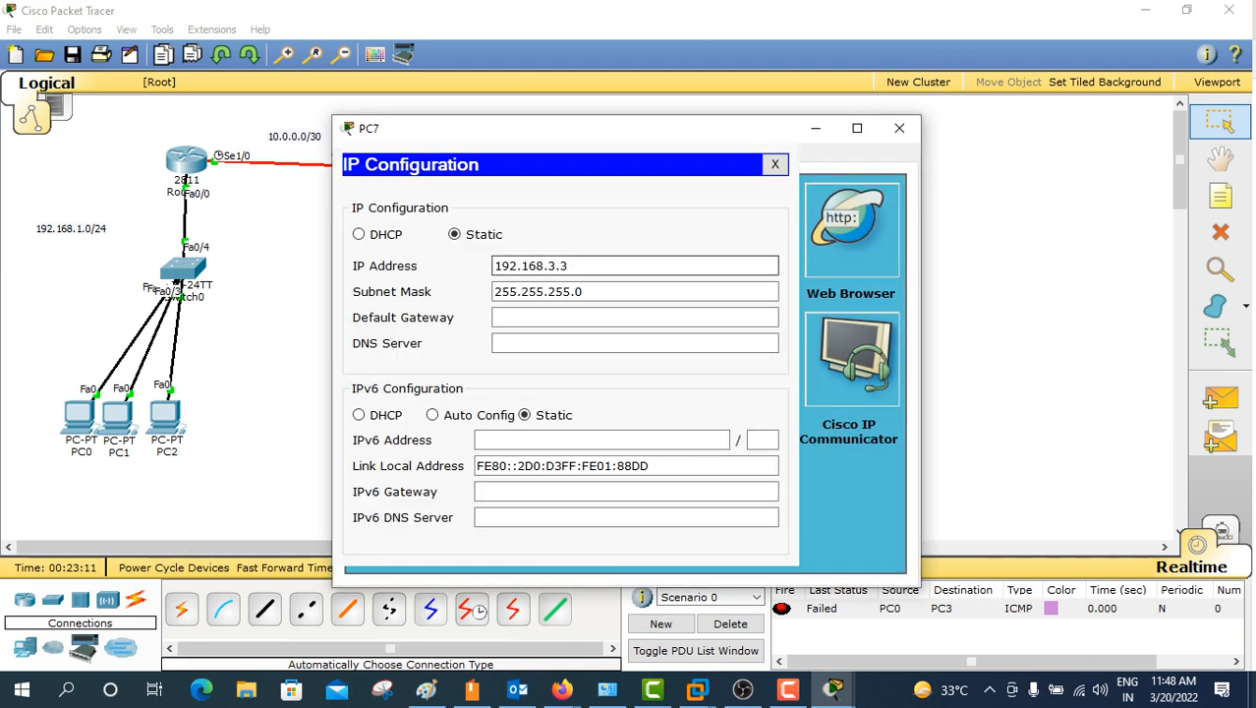
pyautogui.click(565, 317)
pyautogui.write('192.168.3.1')
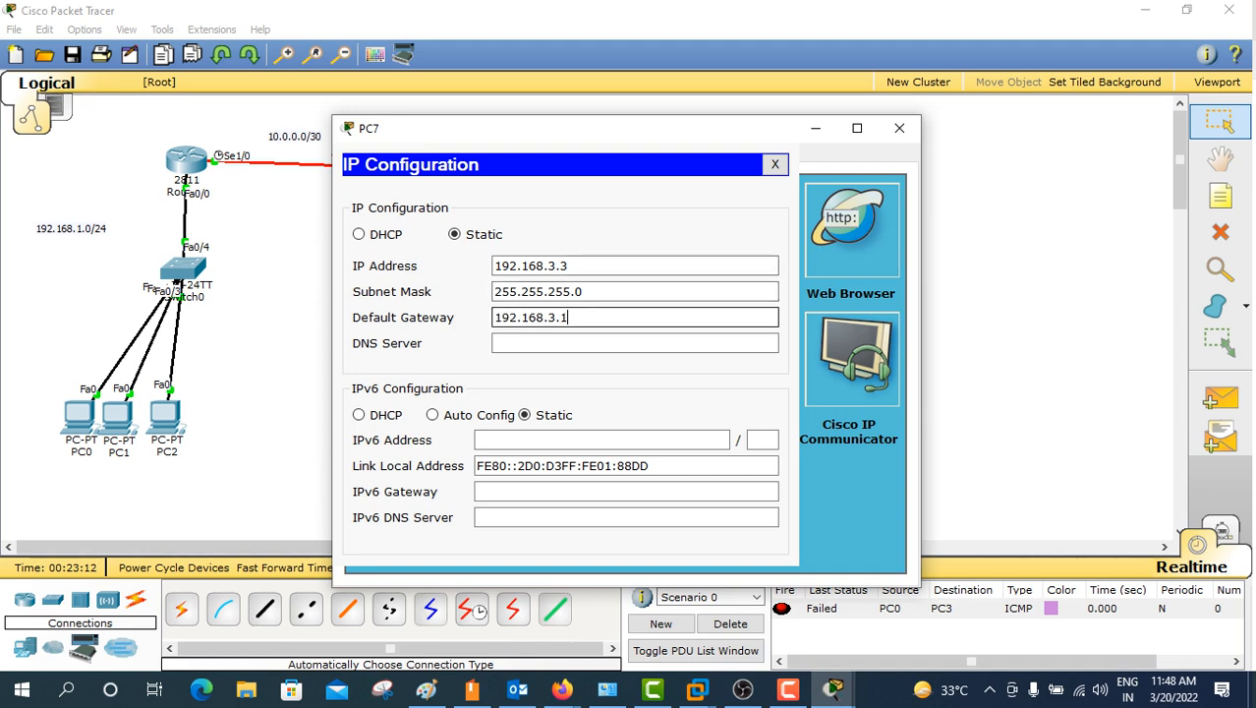
pyautogui.click(898, 128)
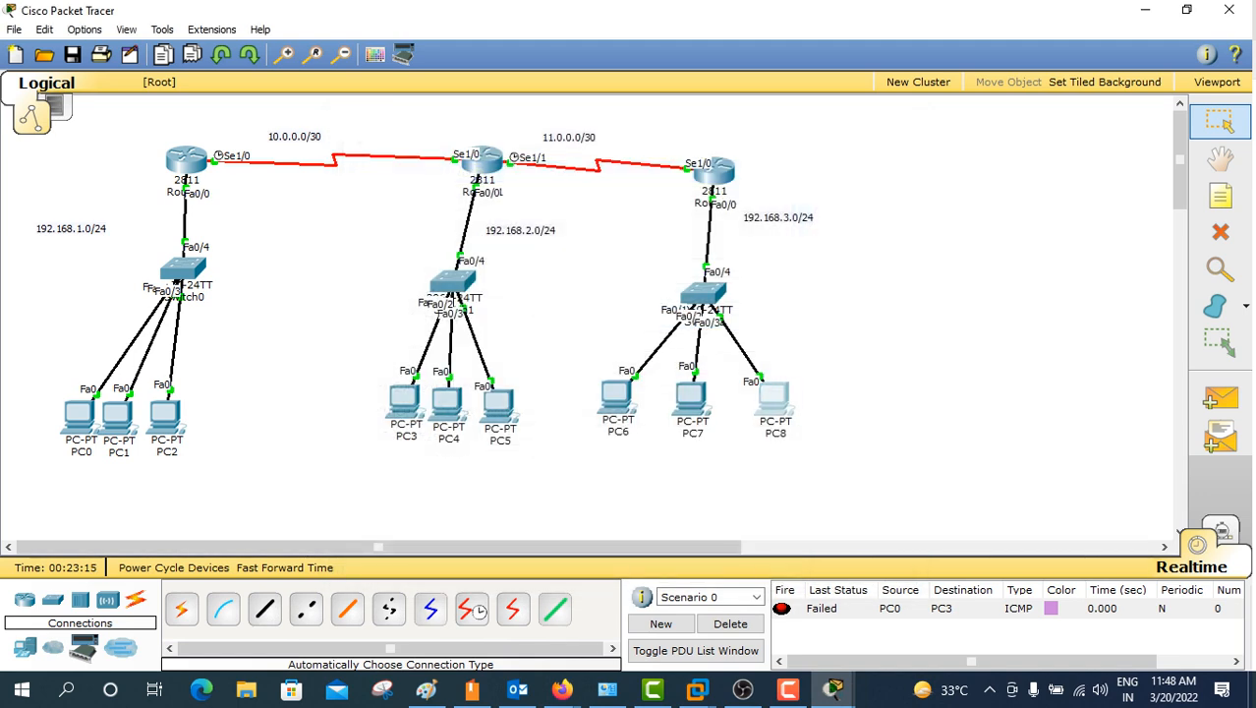
# Step: Set PC8's default gateway to 192.168.3.1 and close its window
pyautogui.click(773, 397)
pyautogui.click(407, 223)
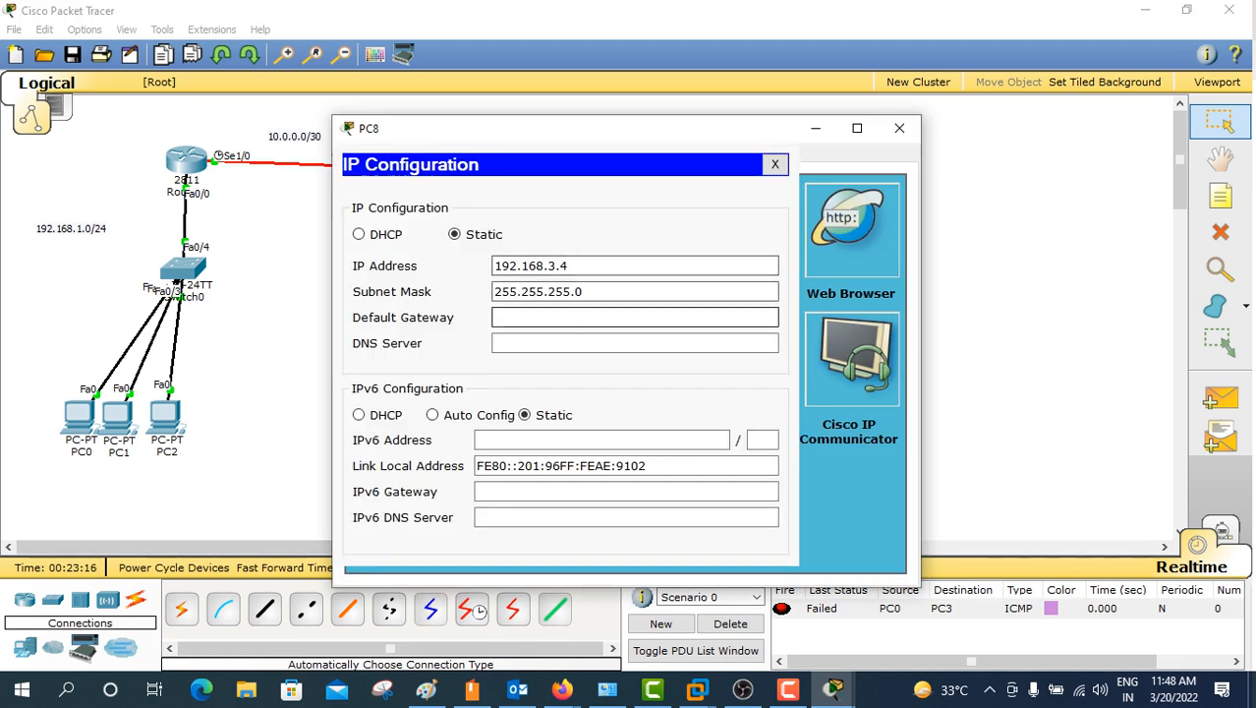
pyautogui.write('192.168.3.1')
pyautogui.click(898, 128)
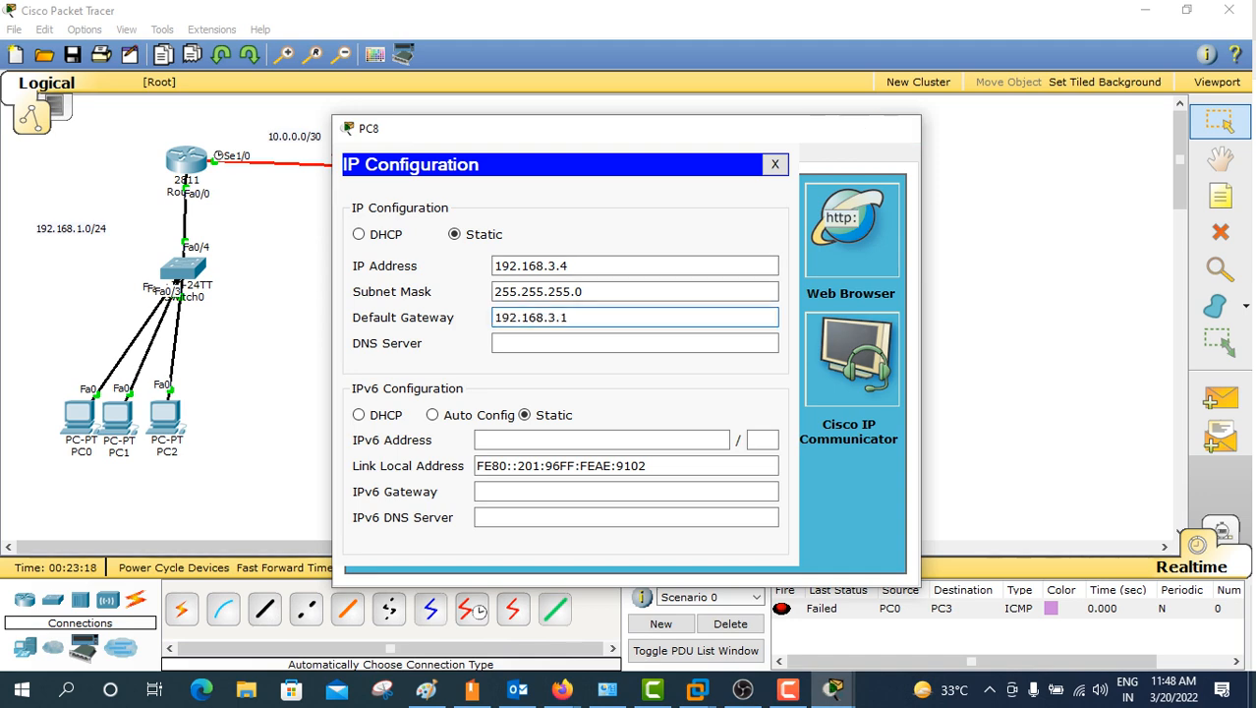
# Step: Send a simple PDU from PC0 to PC3, and delete the listed PDU results
pyautogui.click(1220, 398)
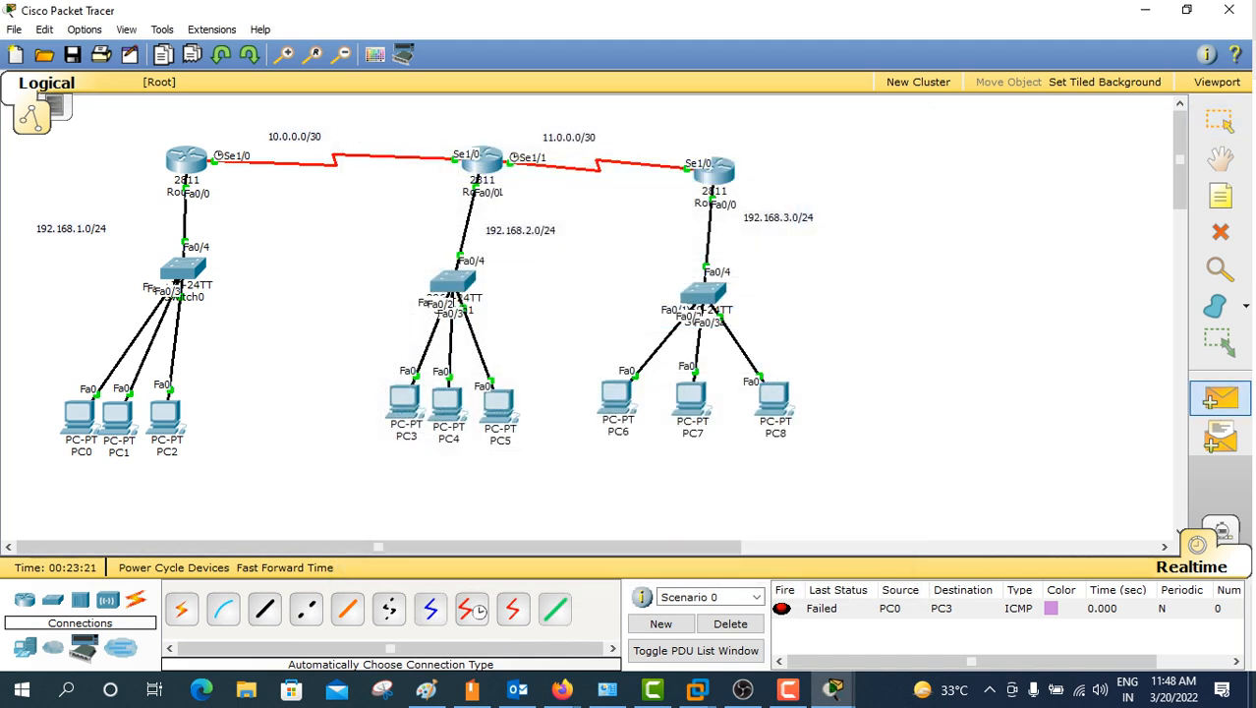
pyautogui.click(404, 400)
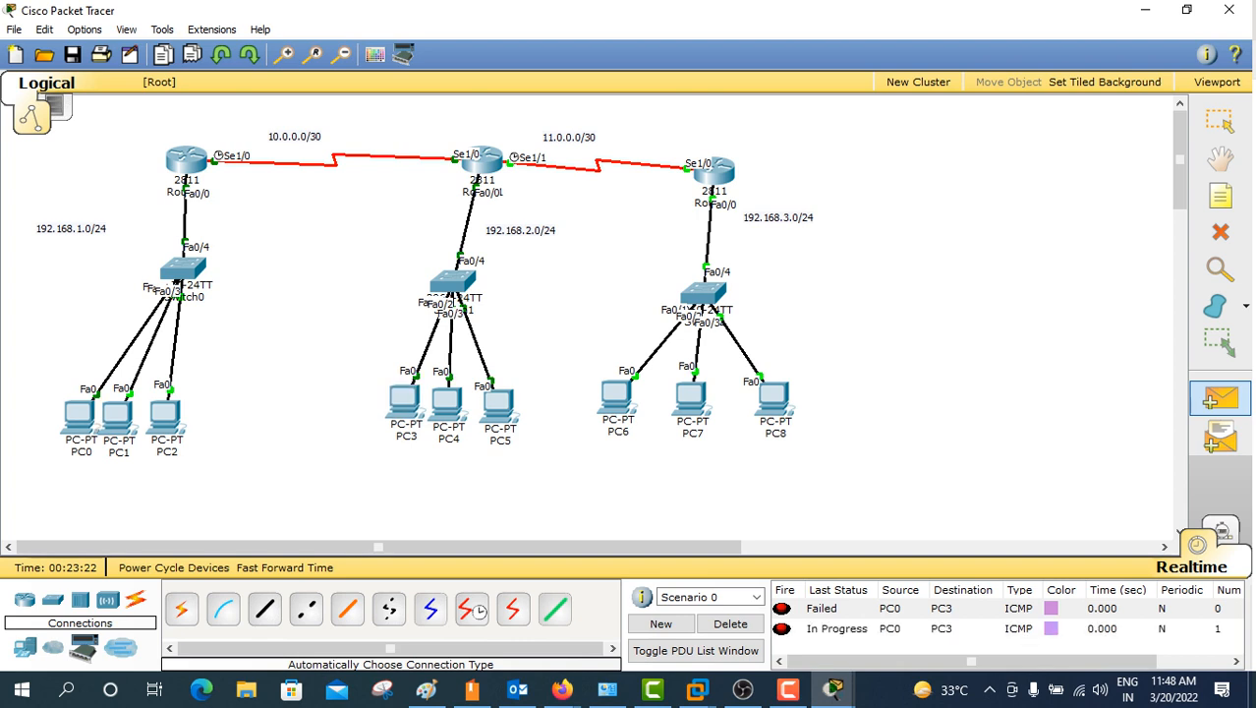
pyautogui.click(730, 624)
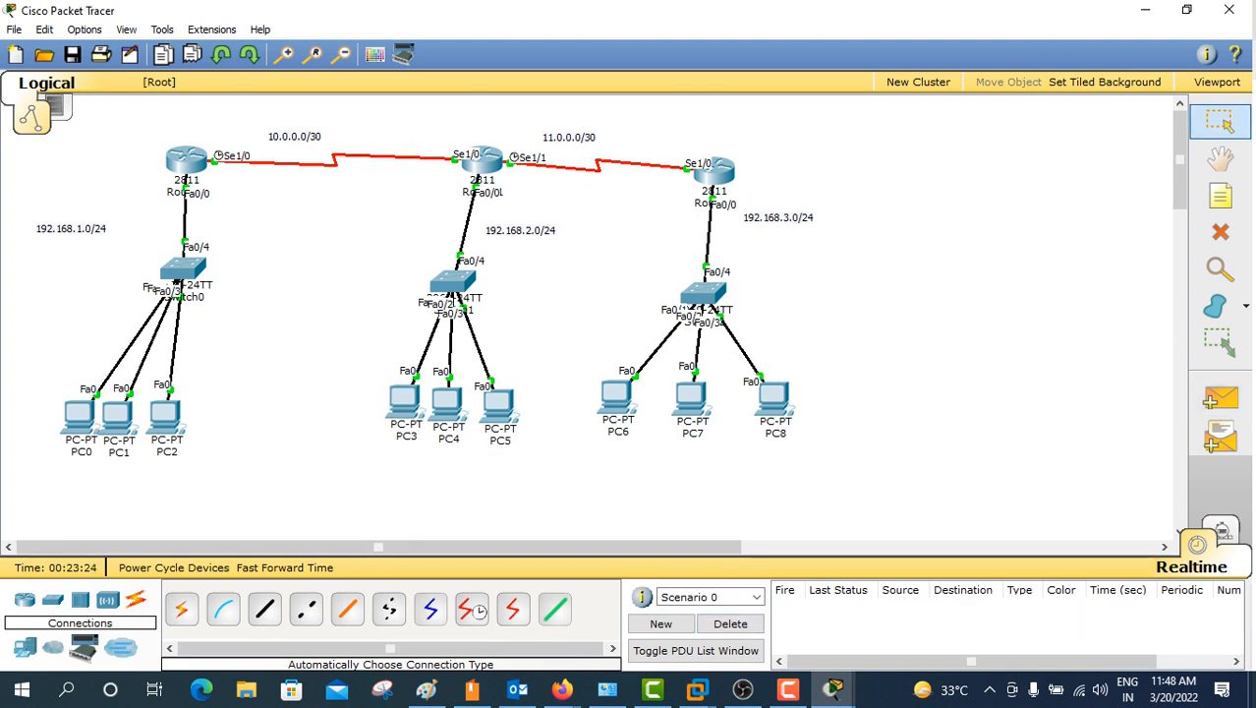
# Step: Test the connection from PC0 to PC3 again with a new simple PDU
pyautogui.click(1220, 399)
pyautogui.click(81, 417)
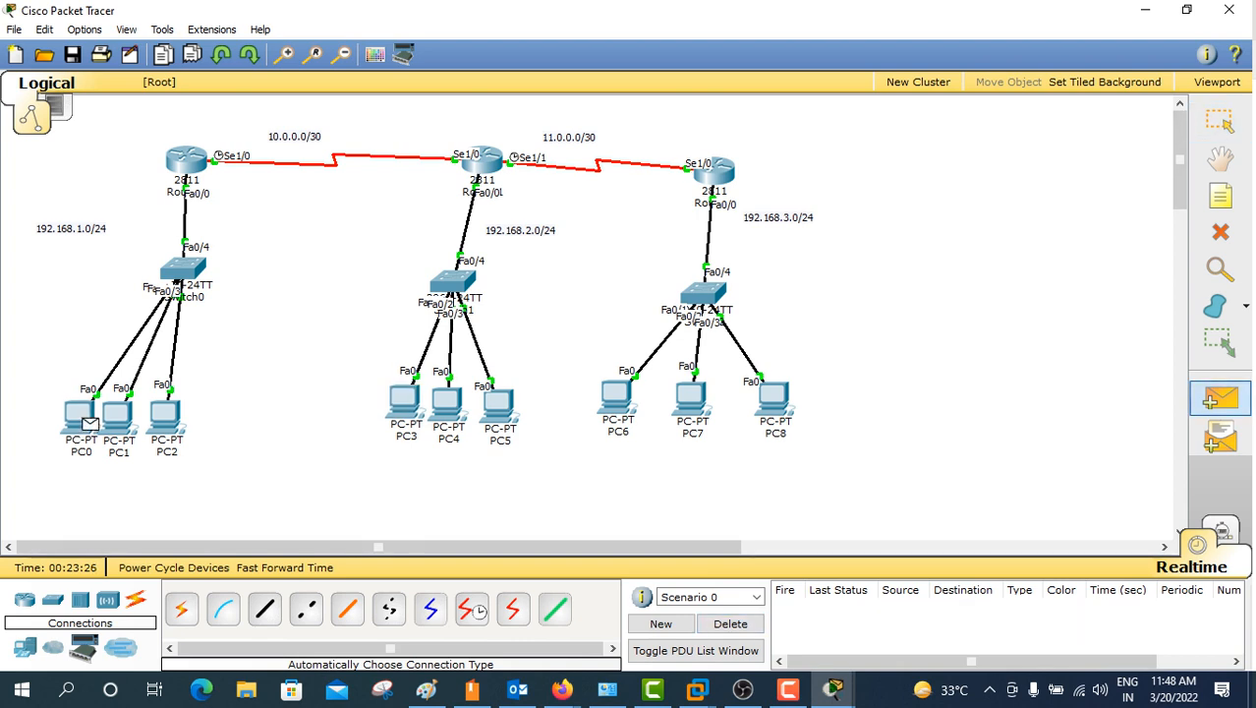
pyautogui.click(405, 399)
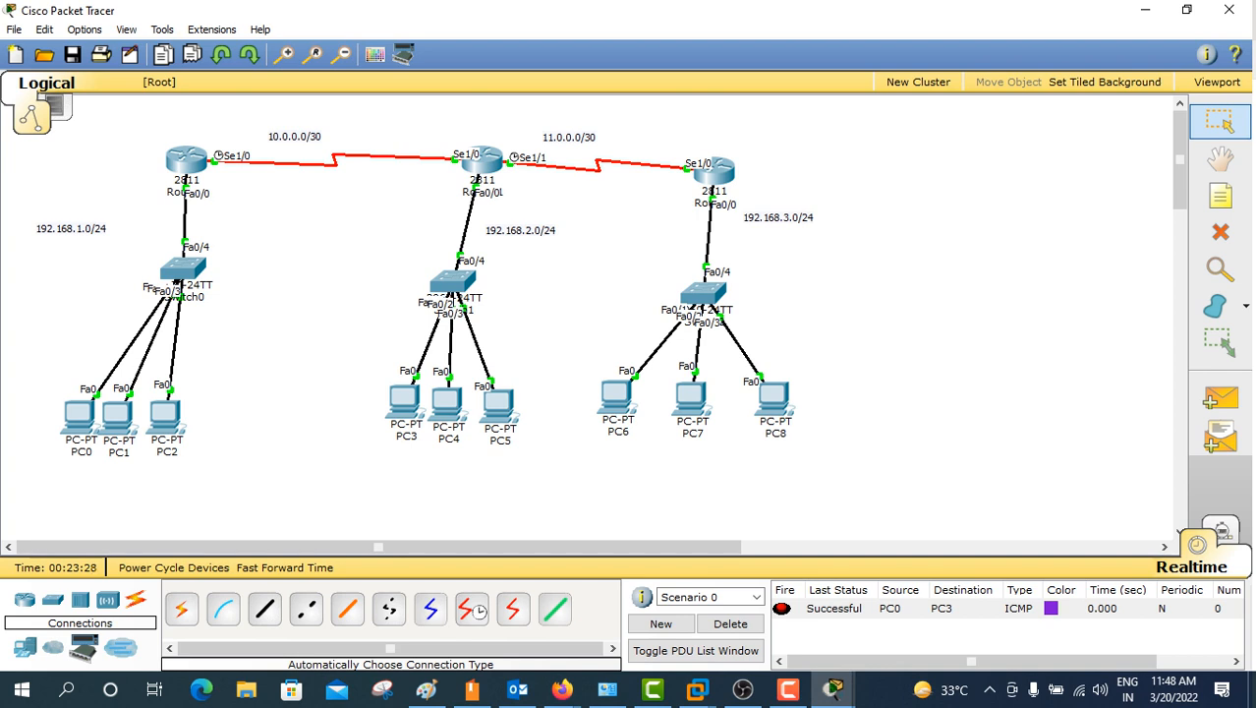
# Step: Send a simple PDU from PC0 to PC4 twice, and clear the PDU list
pyautogui.click(1220, 398)
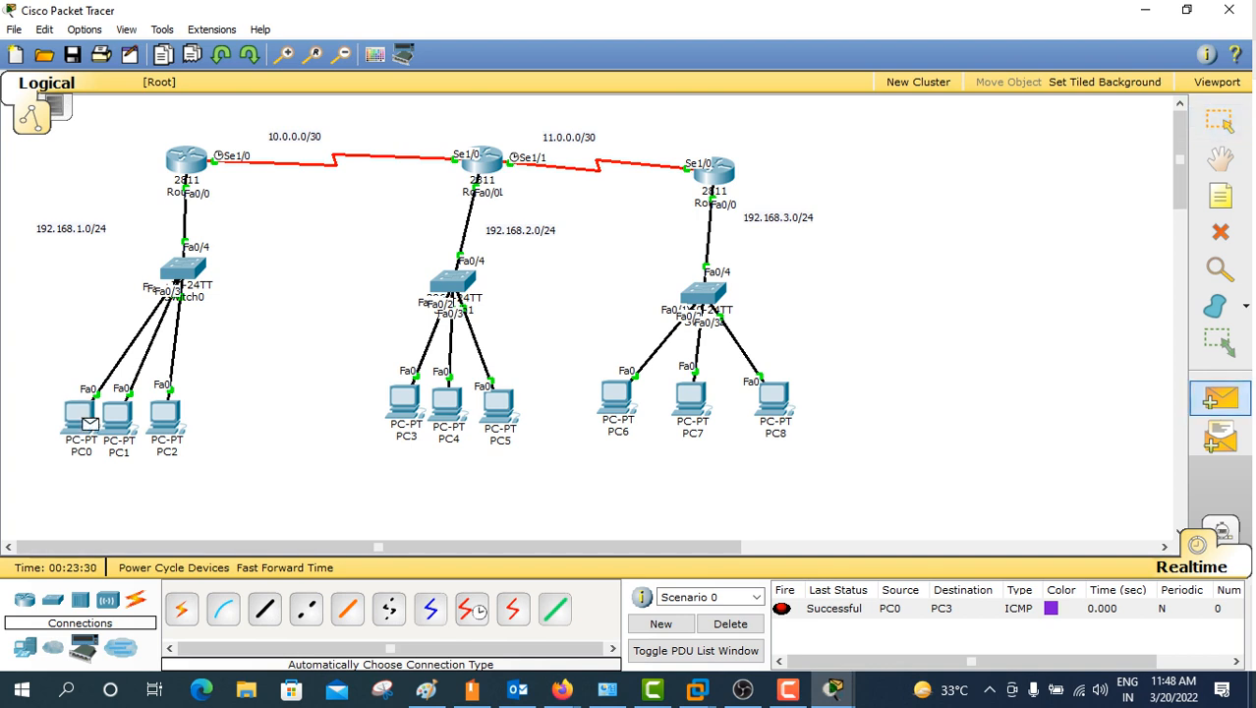
pyautogui.click(446, 401)
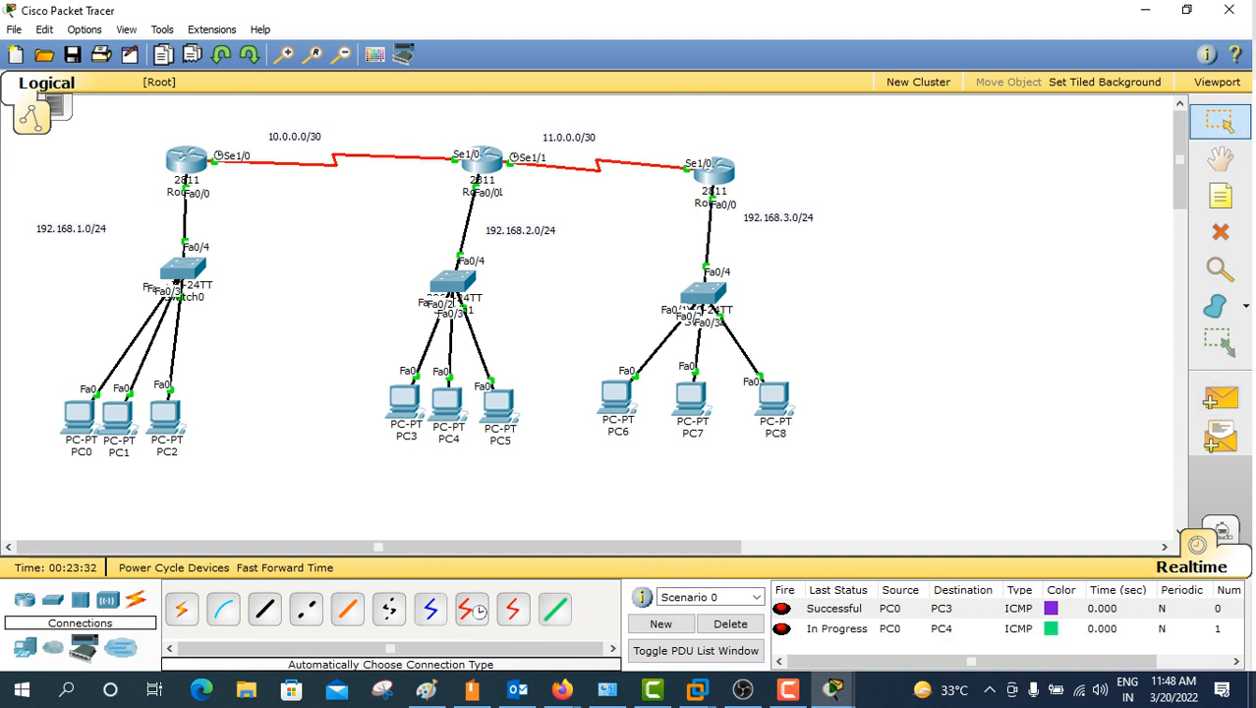
pyautogui.click(1220, 398)
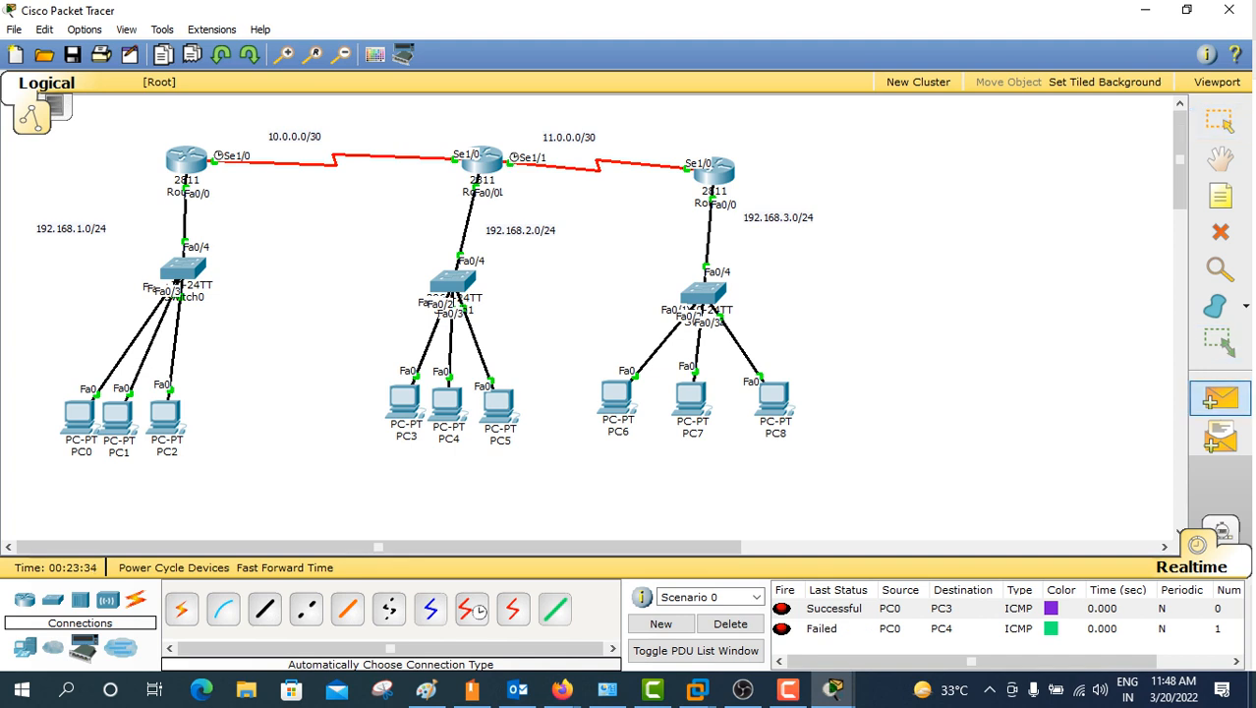
pyautogui.click(78, 415)
pyautogui.click(446, 401)
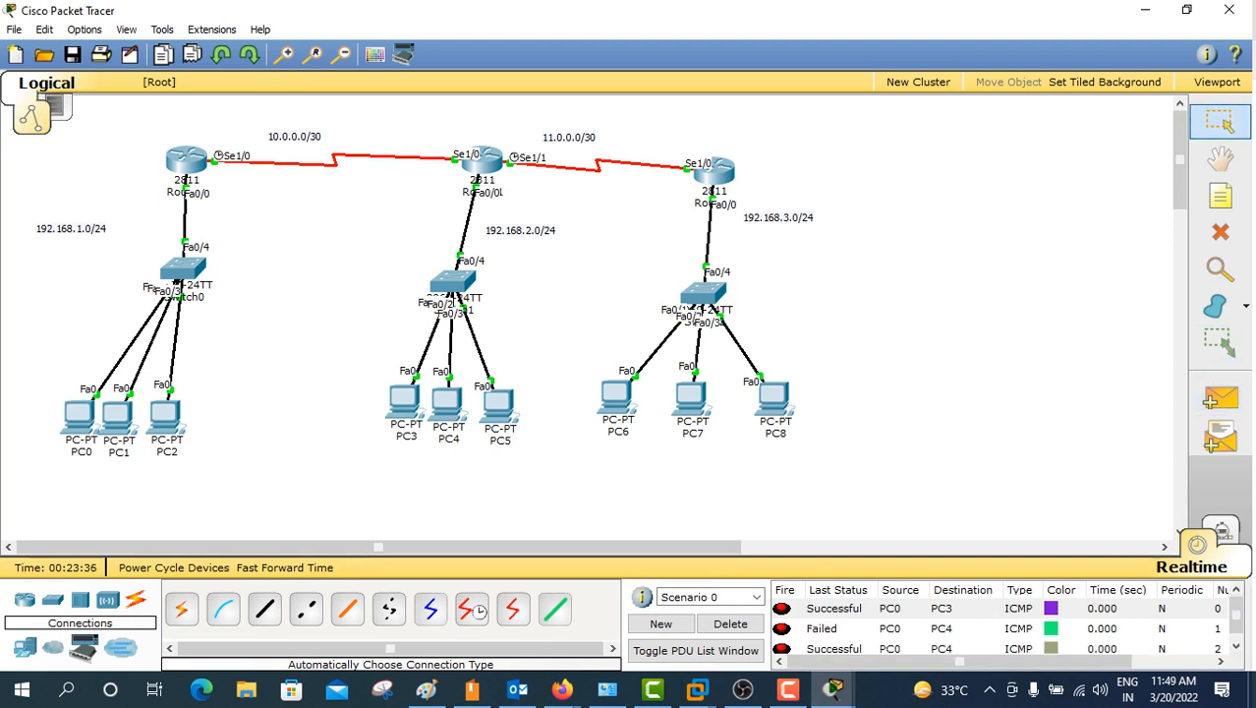
pyautogui.click(731, 623)
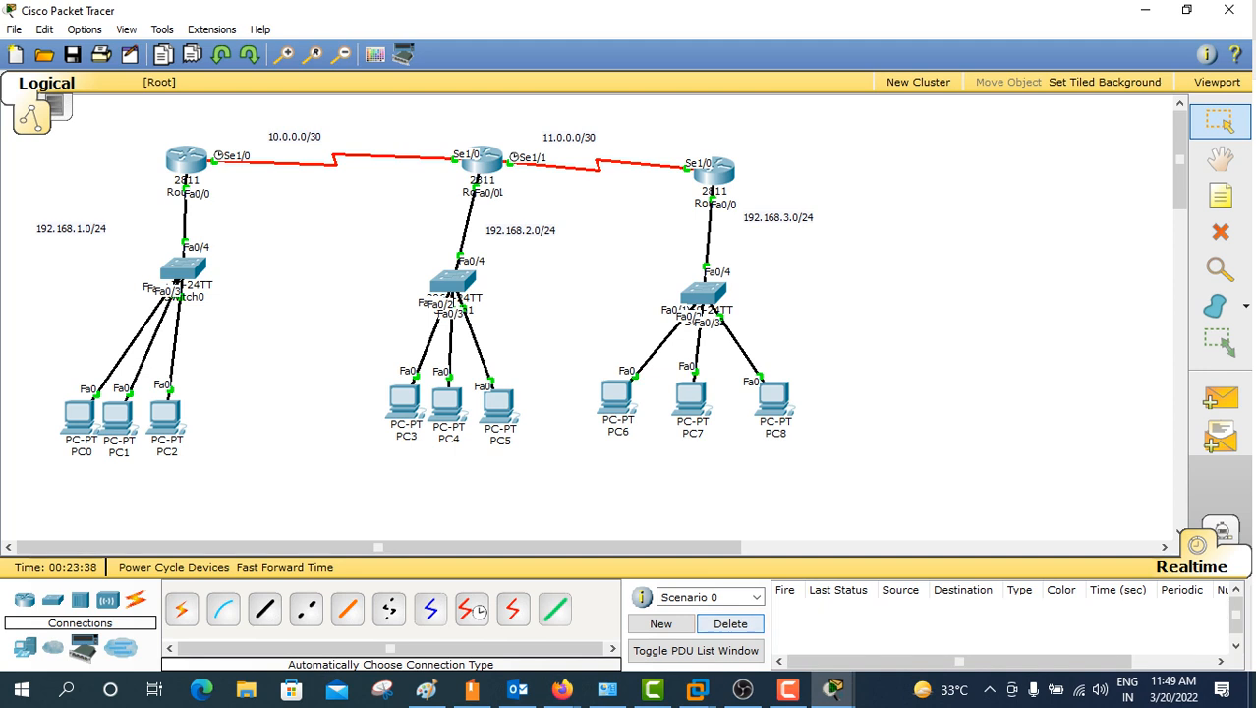
# Step: Send a simple PDU from PC0 to PC5 to test connectivity with the second LAN
pyautogui.click(1220, 398)
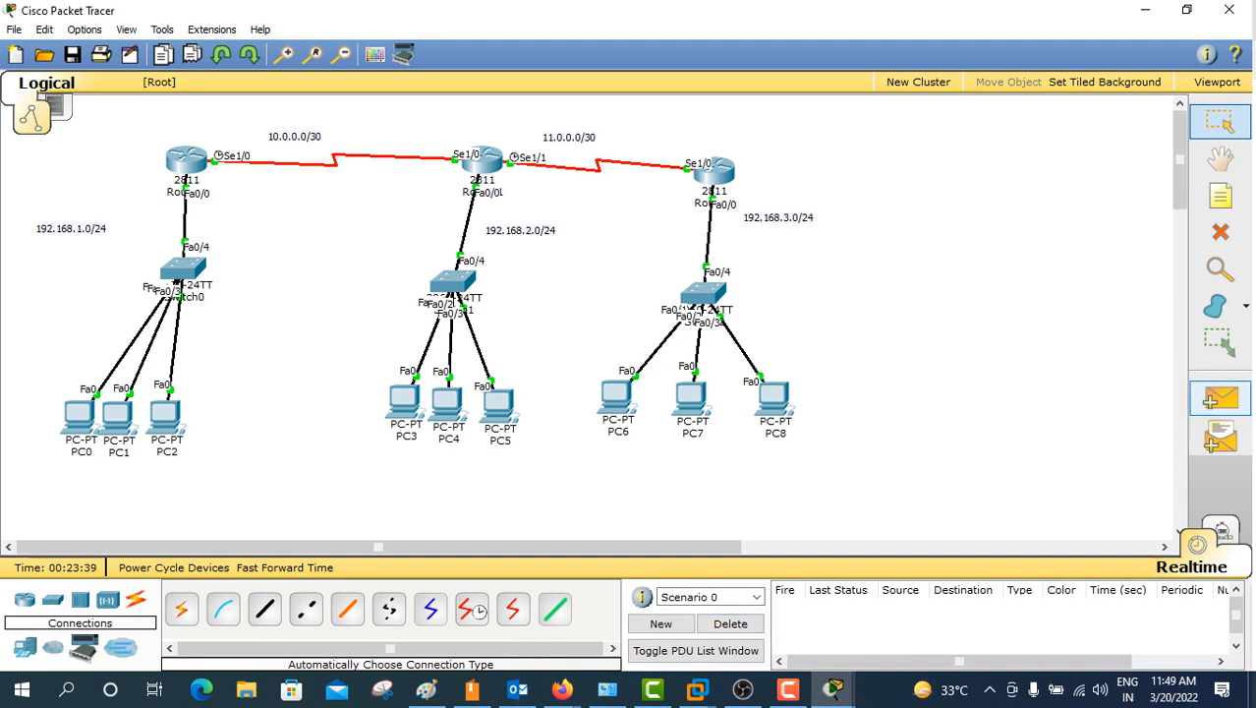
pyautogui.click(86, 420)
pyautogui.click(499, 403)
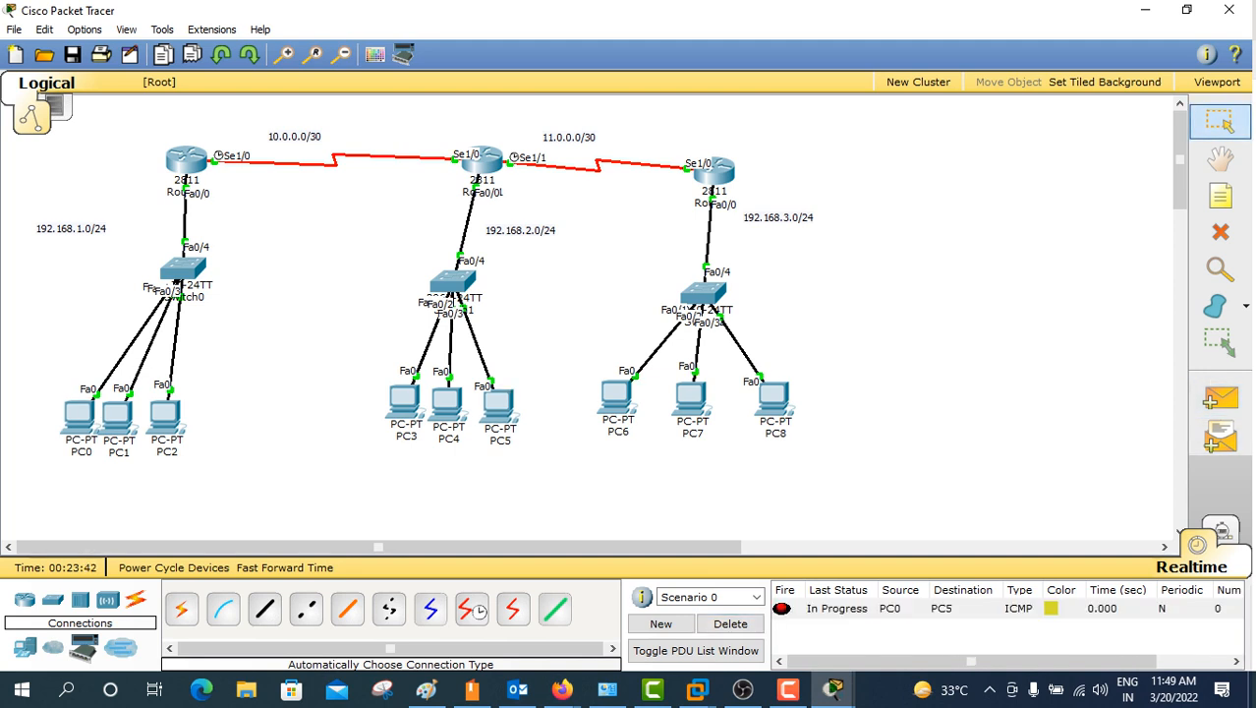
# Step: Repeat the connectivity test from PC0 to PC5 with another simple PDU, and delete the listed PDU results
pyautogui.click(1219, 398)
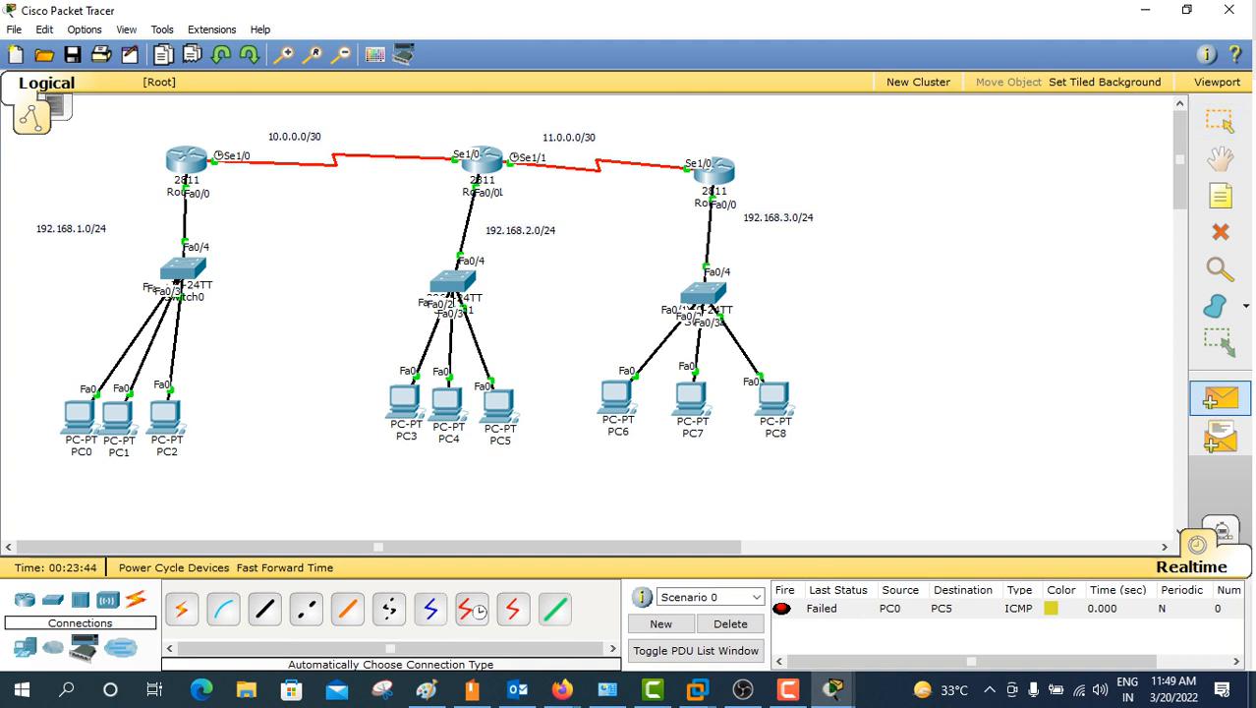
pyautogui.click(87, 418)
pyautogui.click(498, 403)
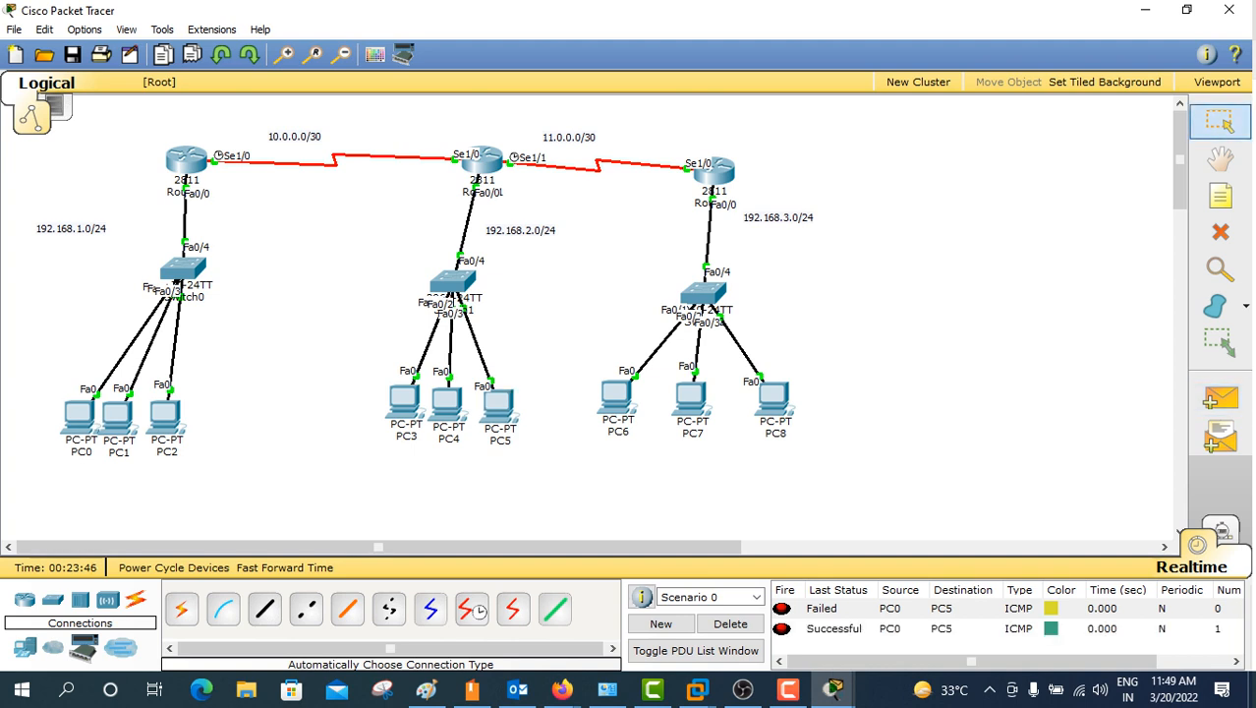
pyautogui.click(730, 623)
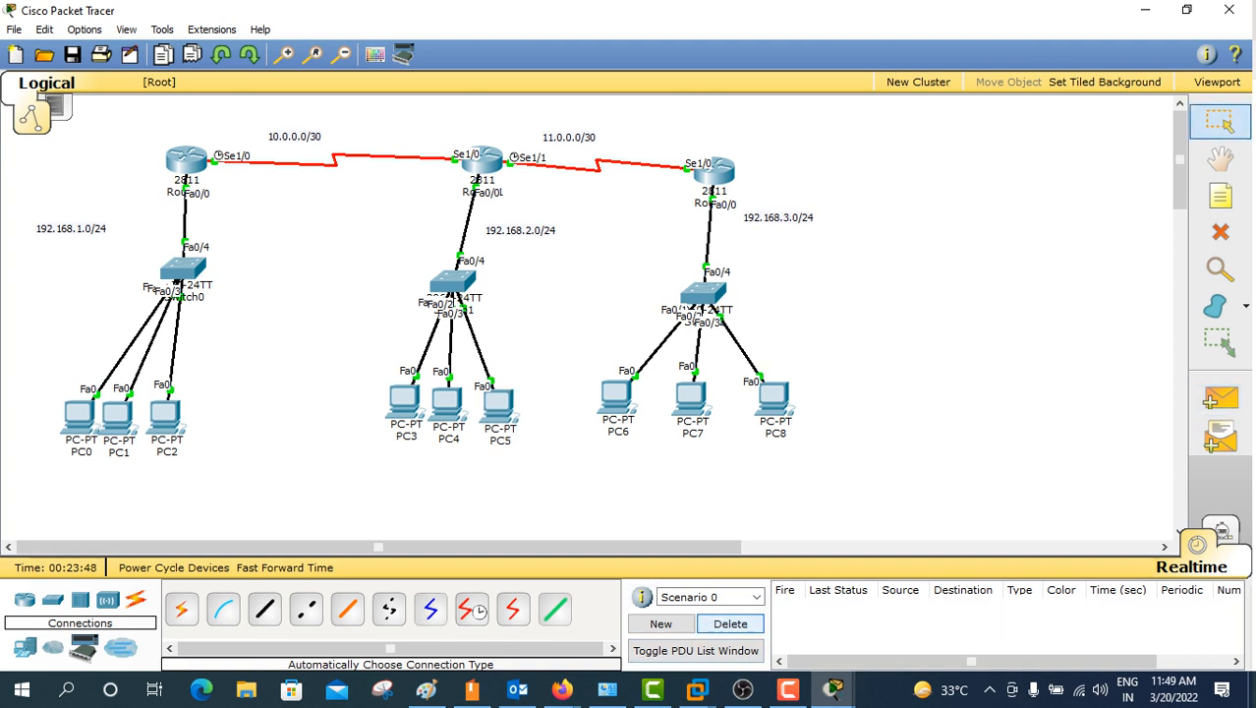
# Step: Test the return path from the second LAN by sending simple PDUs from PC3 to PC2 and from PC3 to PC1
pyautogui.click(563, 690)
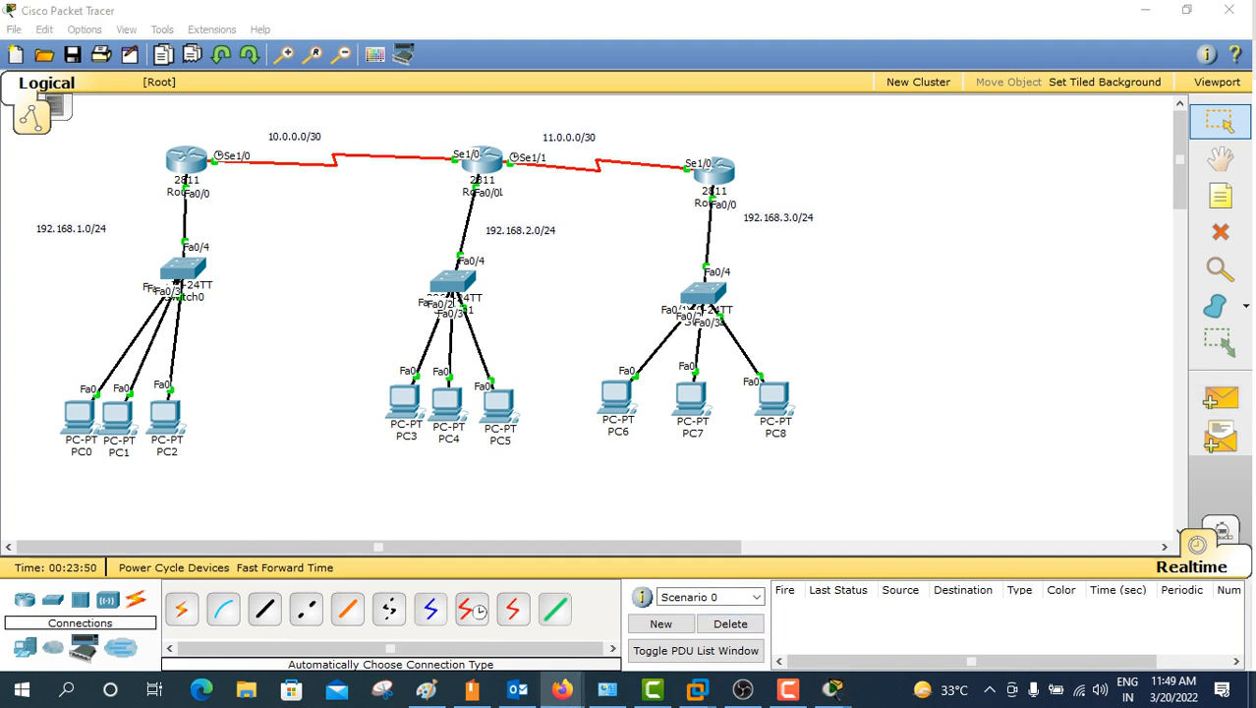
pyautogui.click(1220, 398)
pyautogui.click(404, 401)
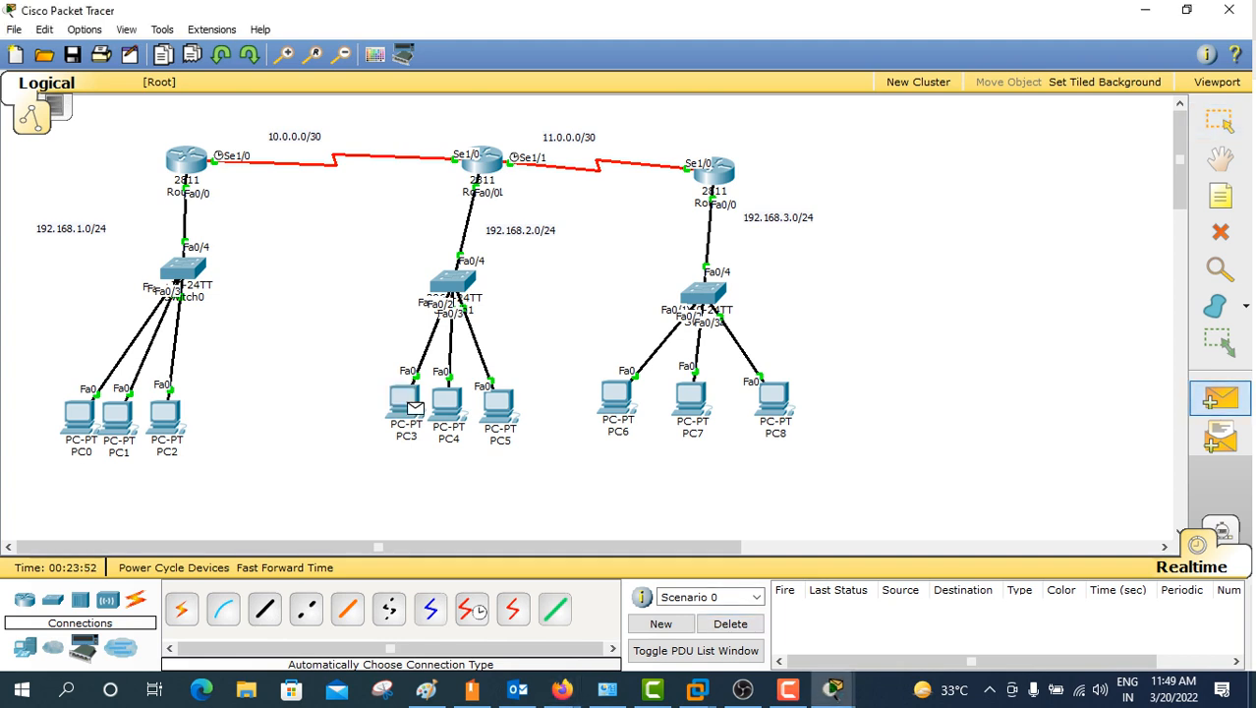
pyautogui.click(165, 415)
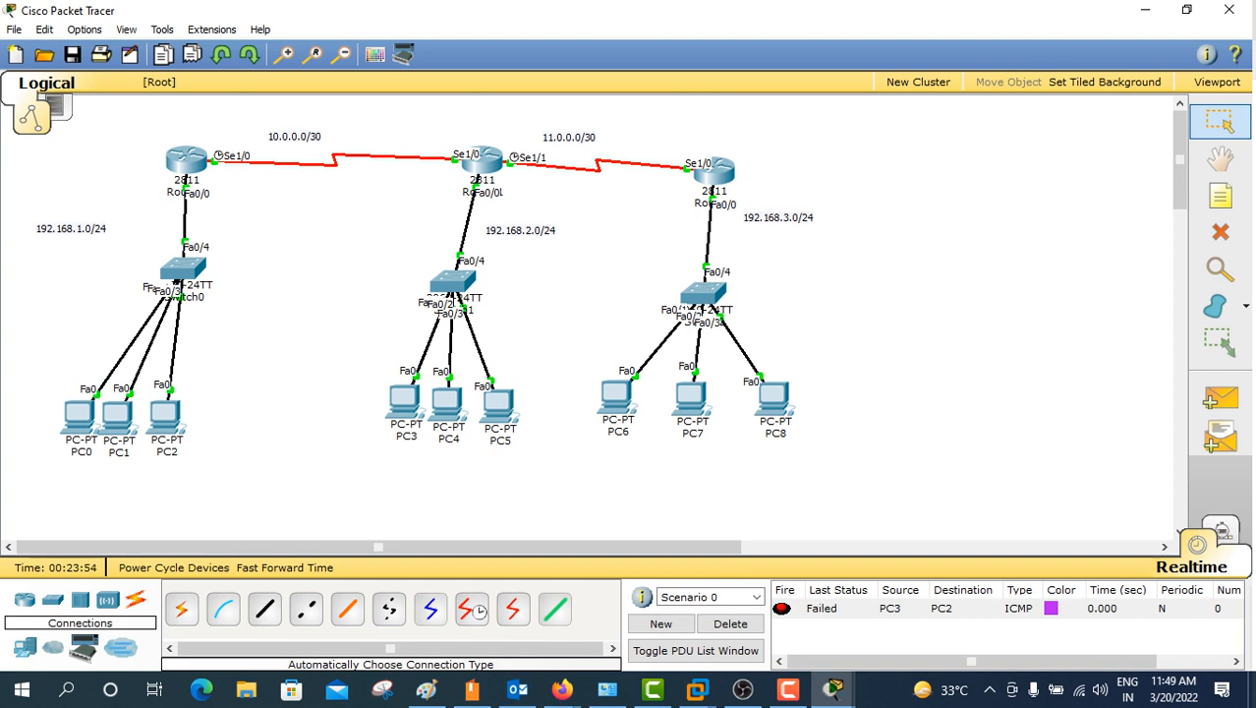
pyautogui.click(1221, 398)
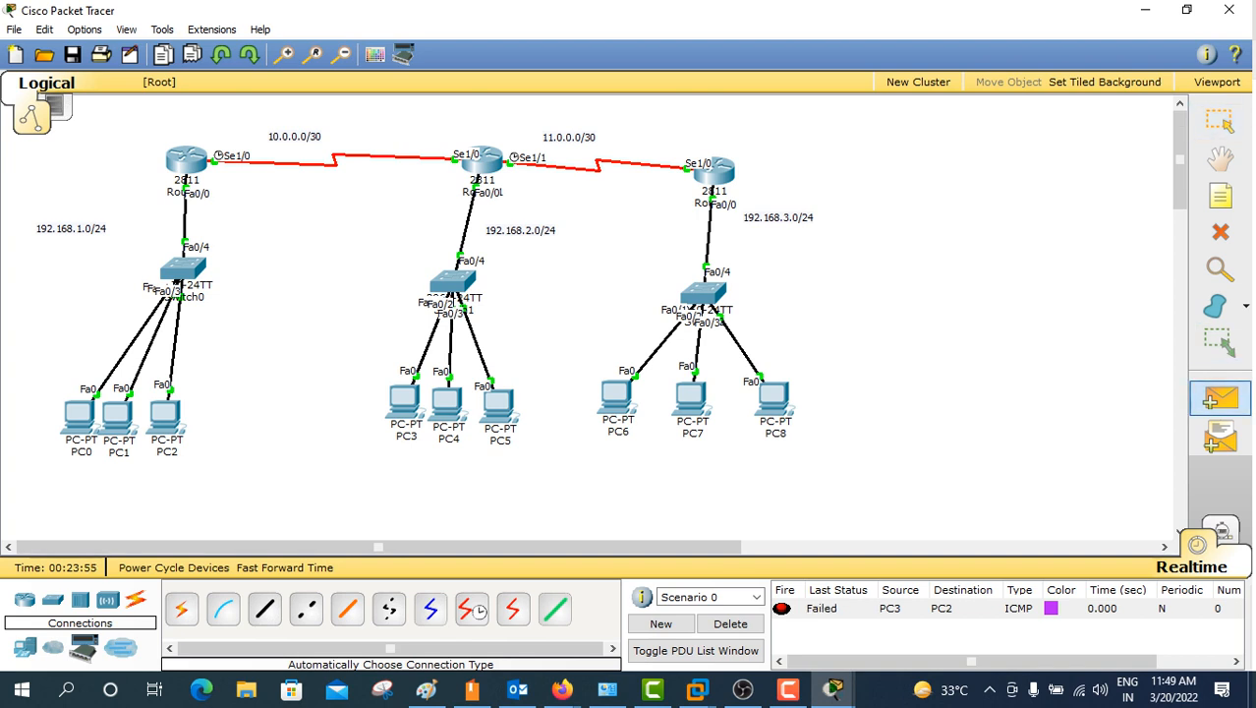
pyautogui.click(403, 401)
pyautogui.click(116, 415)
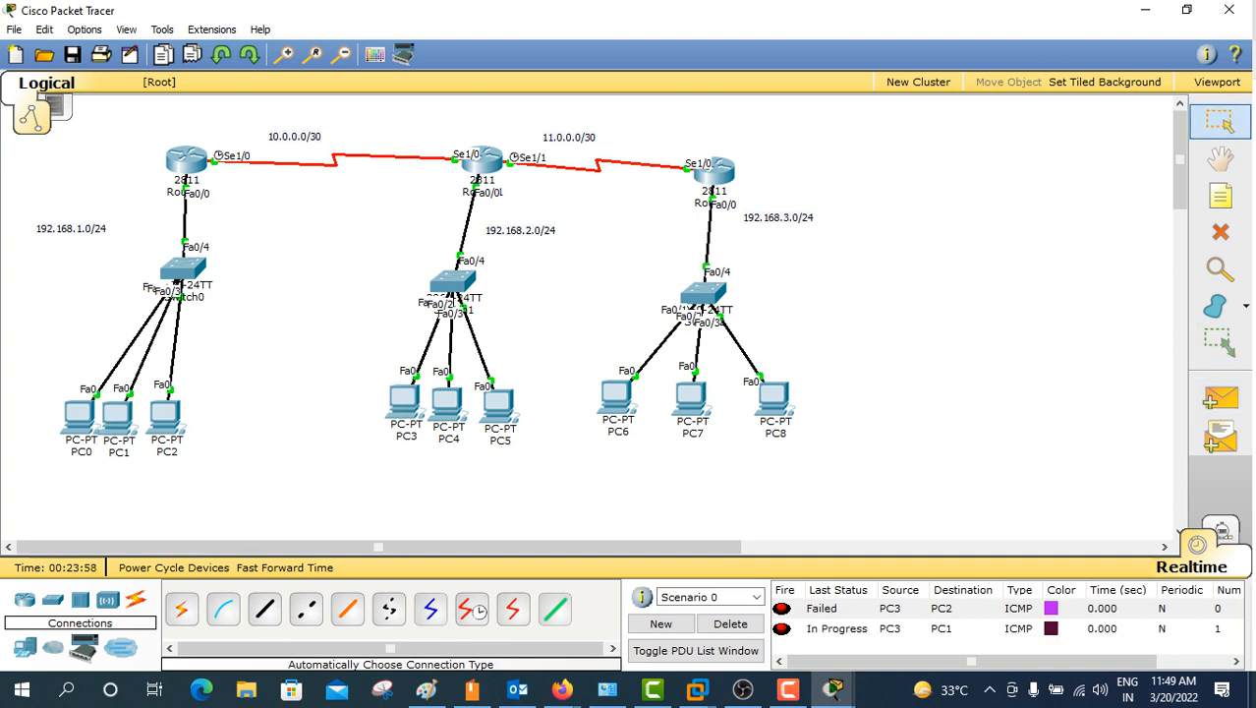
# Step: Send another simple PDU from PC3 to PC2, and clear the PDU list
pyautogui.click(1221, 398)
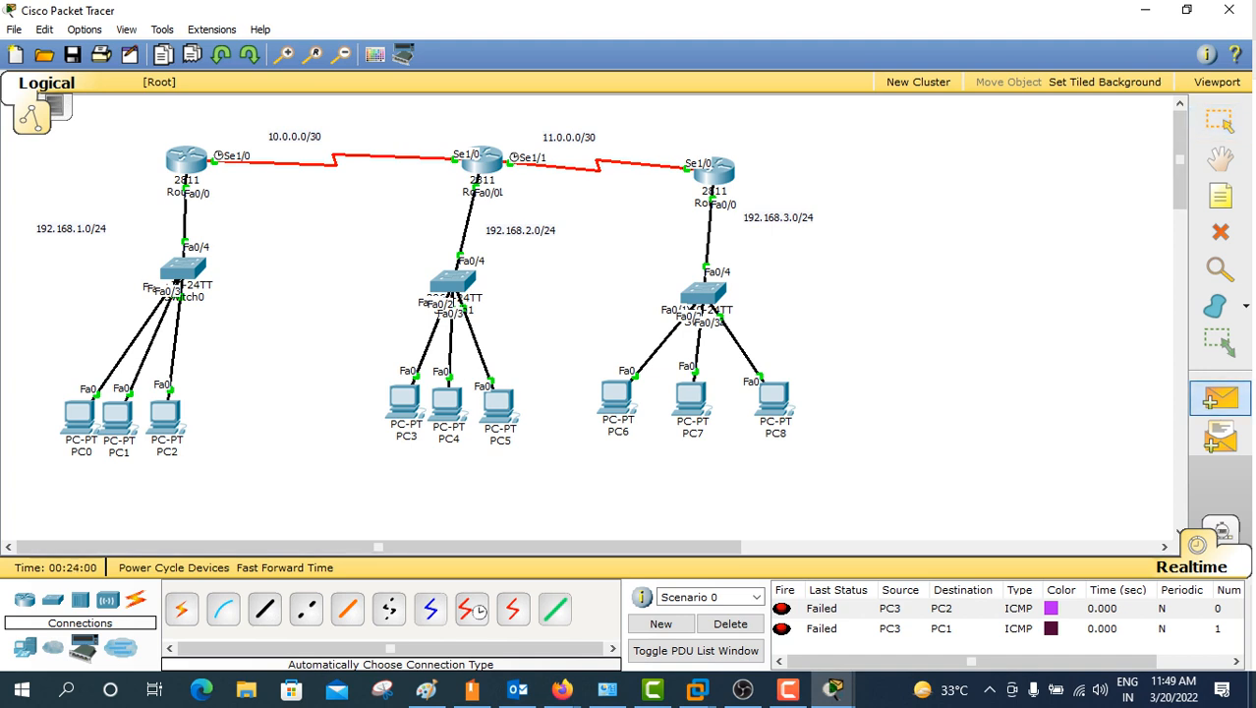
pyautogui.click(404, 401)
pyautogui.click(165, 415)
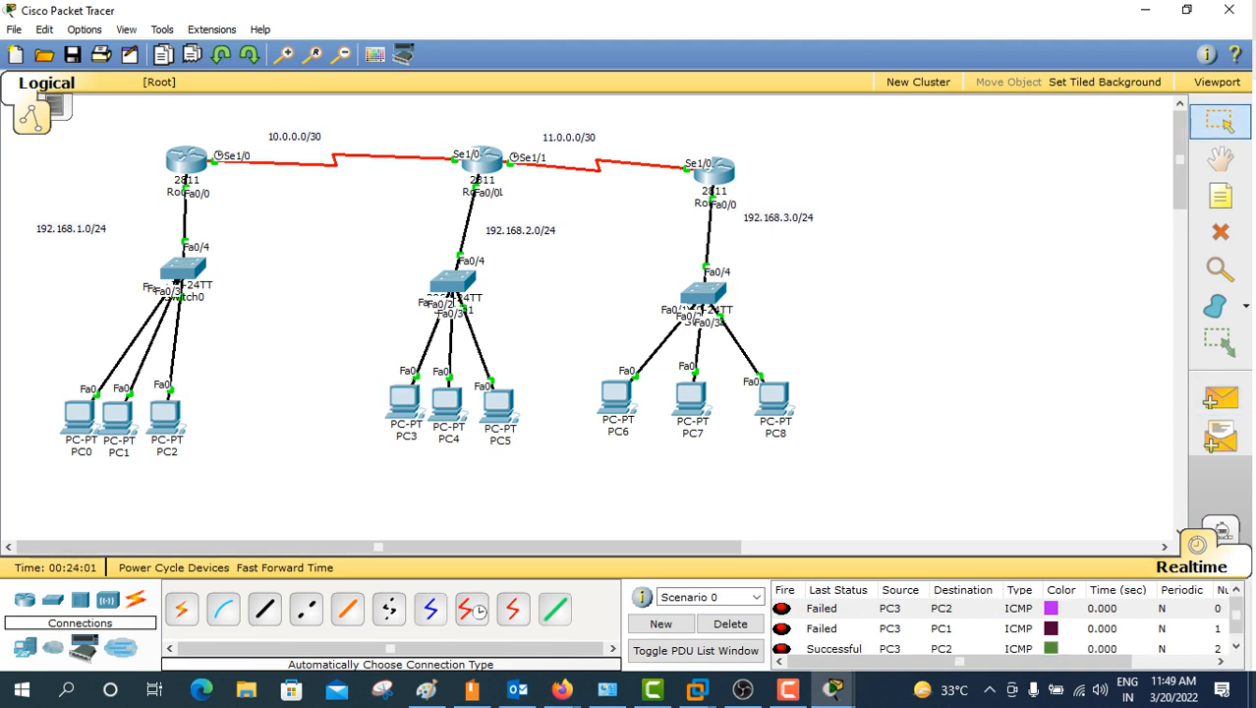
pyautogui.click(730, 623)
# Step: Test PC3 to PC2 once more with a fresh simple PDU, and delete its result from the list
pyautogui.click(1221, 398)
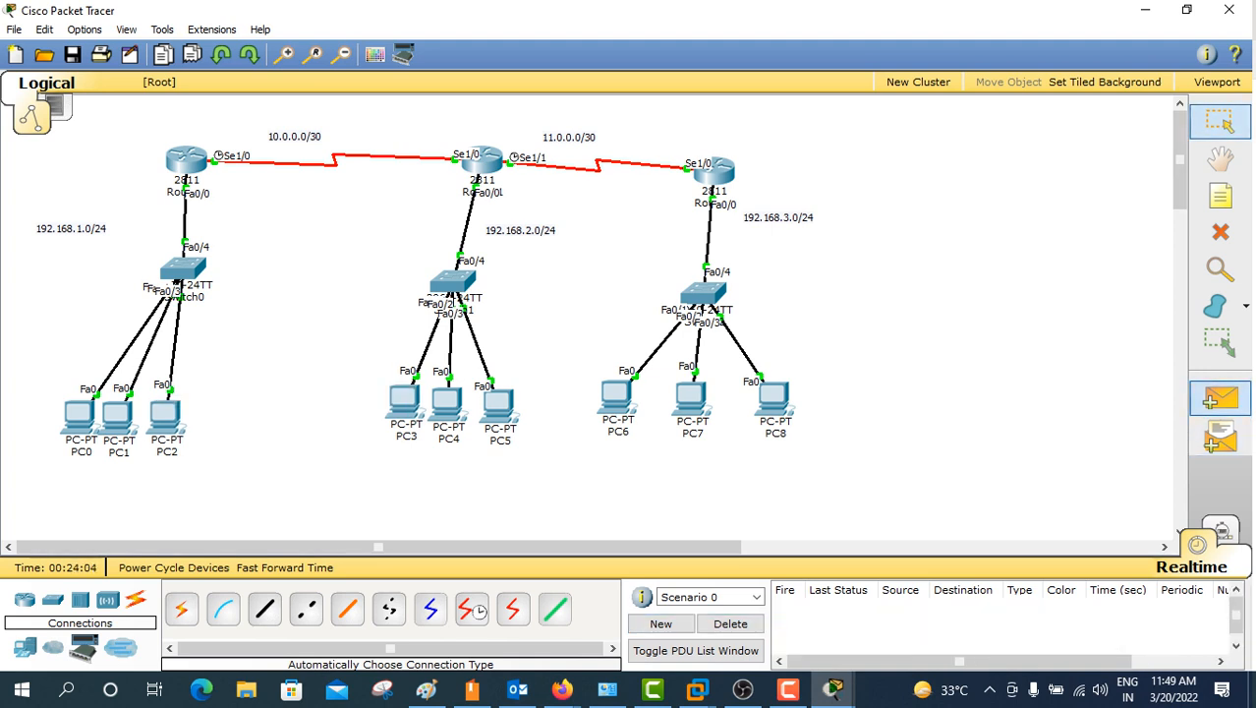
pyautogui.click(404, 401)
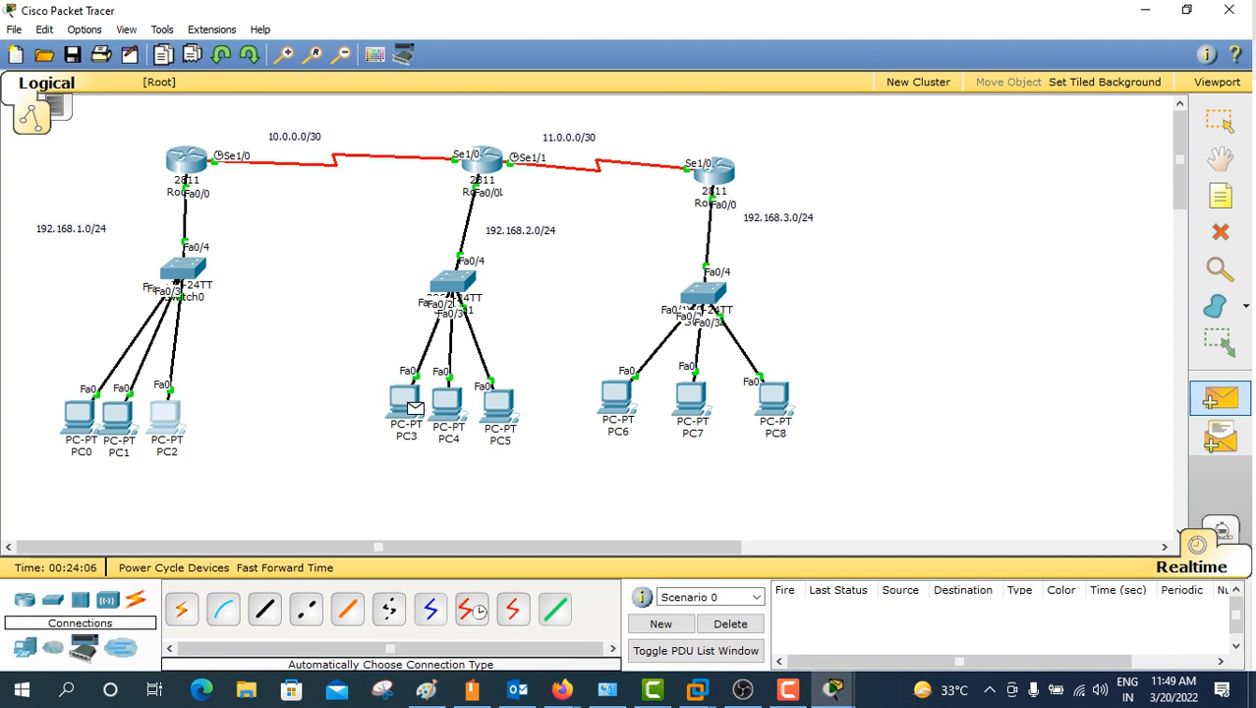
pyautogui.click(166, 415)
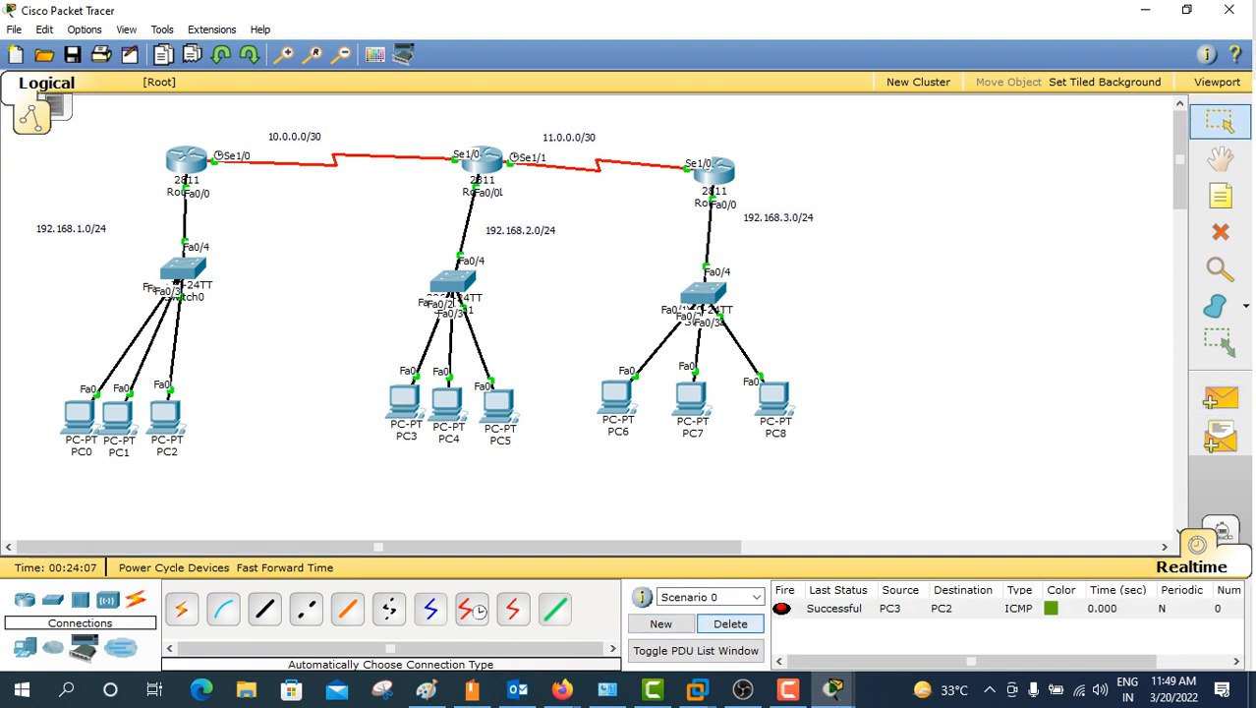
pyautogui.click(730, 623)
# Step: Open Router0's command line in a maximized window and leave global configuration mode for privileged EXEC mode
pyautogui.click(185, 161)
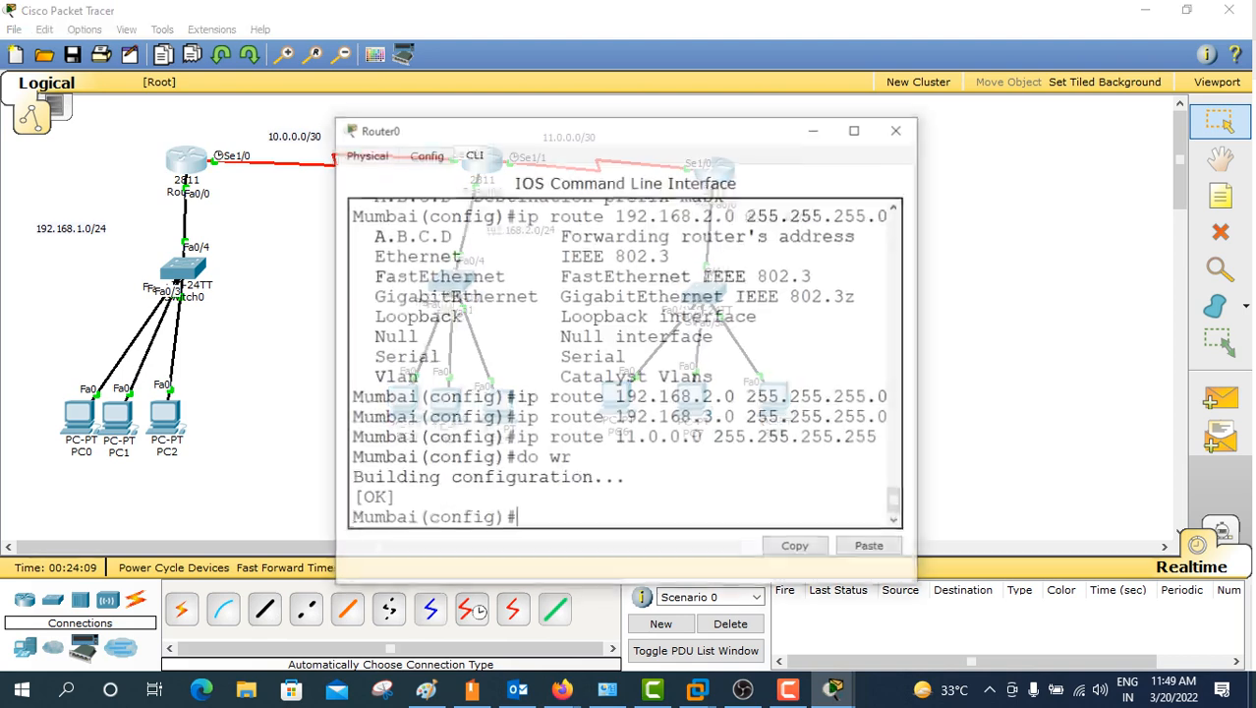
pyautogui.click(857, 127)
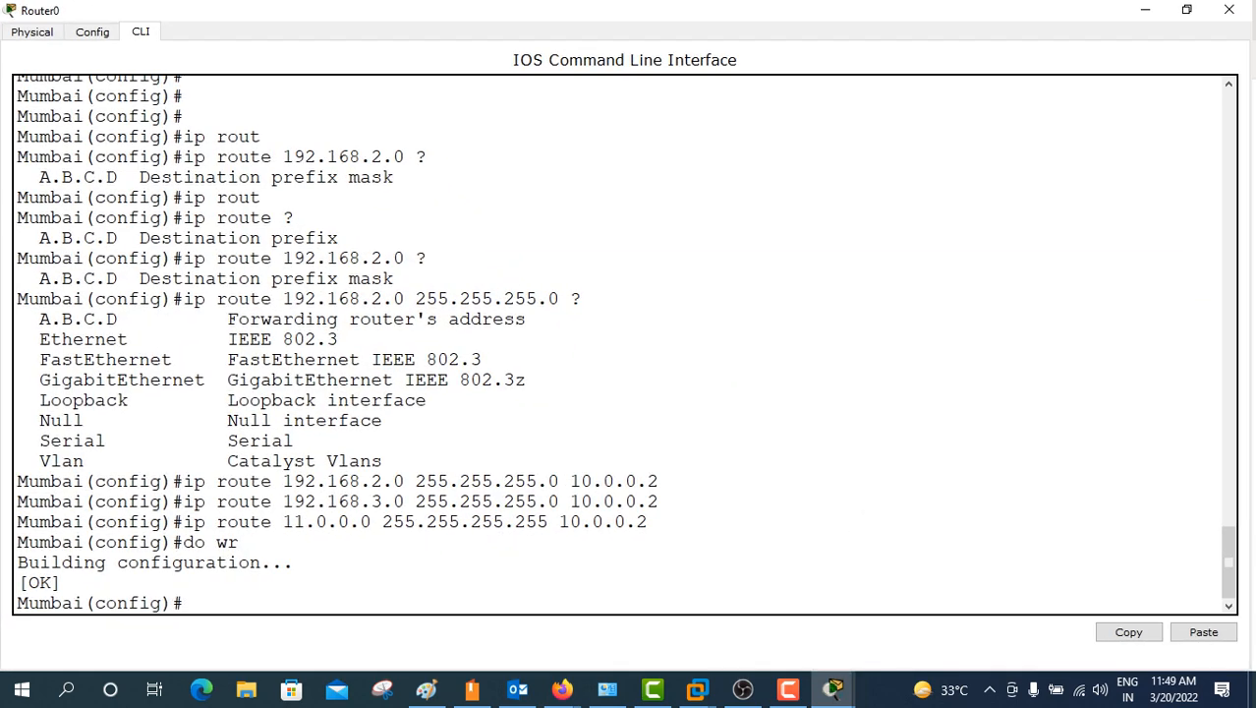
pyautogui.hotkey('ctrl', 'z')
pyautogui.press('Return')
pyautogui.press('Return')
pyautogui.press('Return')
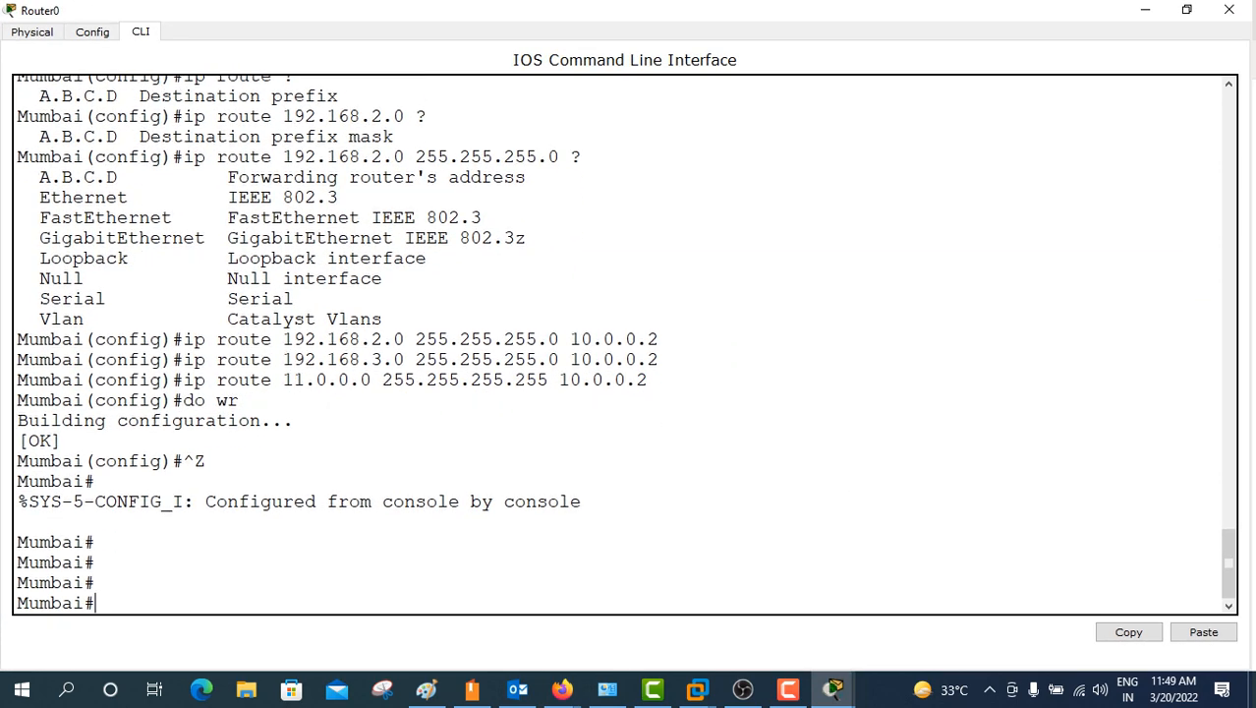
# Step: Display Router0's routing table with sh ip route, and examine its connected and static entries against the code legend
pyautogui.write('sh ip rot')
pyautogui.press('Tab')
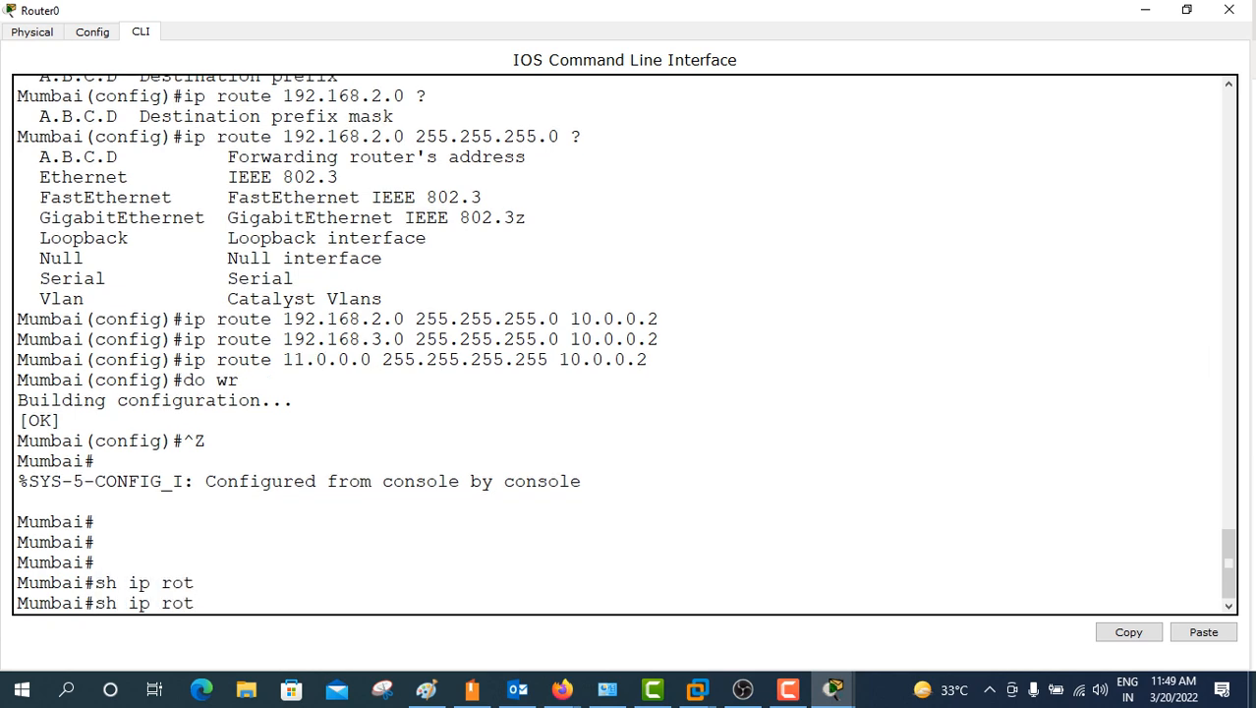
pyautogui.press('BackSpace')
pyautogui.press('Tab')
pyautogui.press('Return')
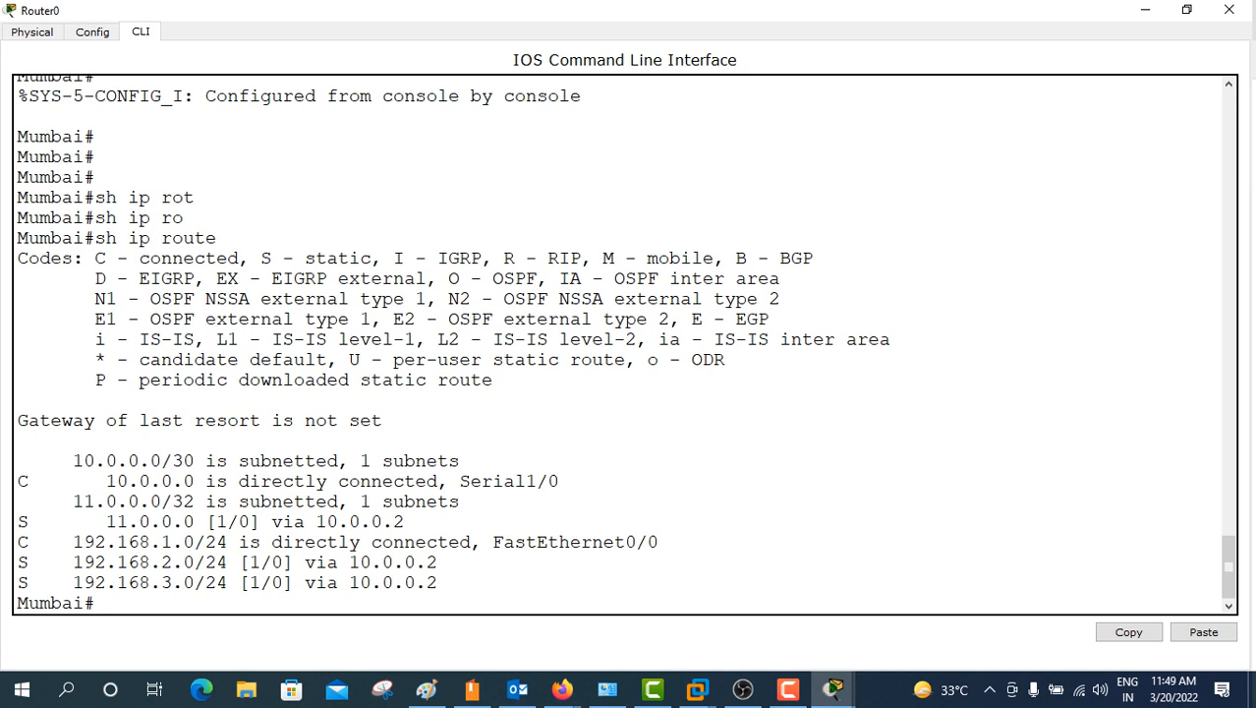
pyautogui.moveTo(17, 481); pyautogui.dragTo(251, 481)
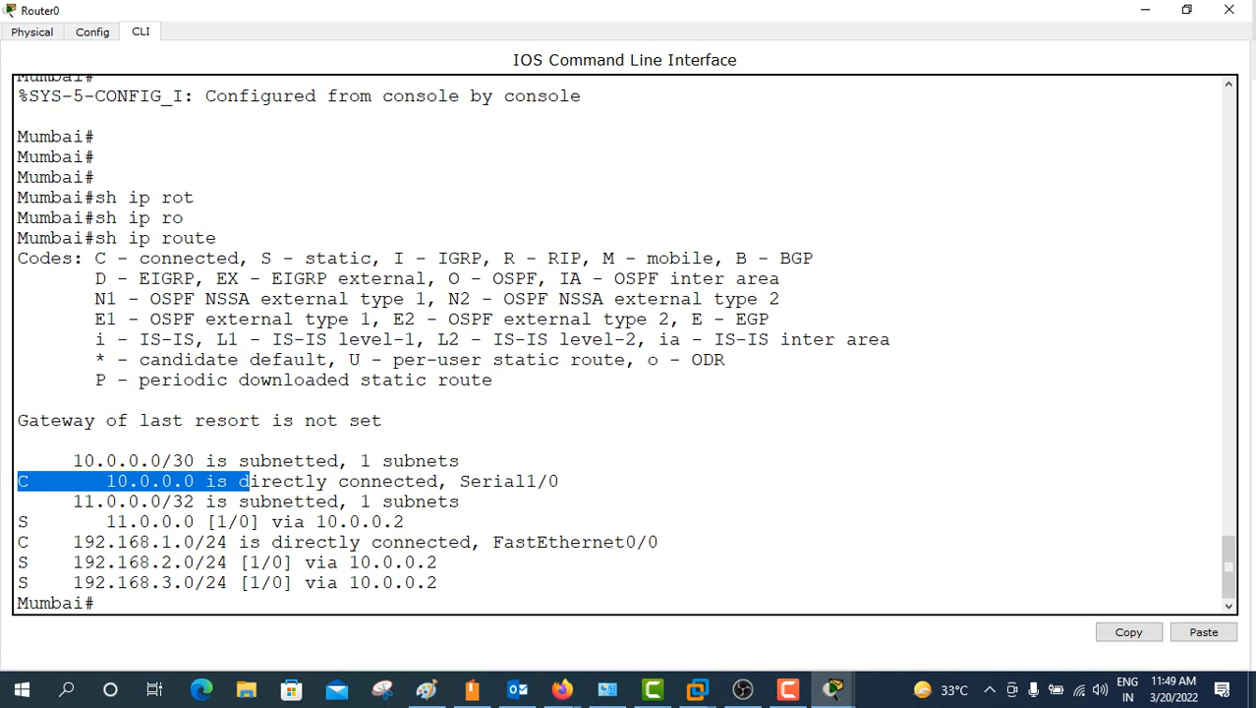
pyautogui.moveTo(306, 258); pyautogui.dragTo(383, 257)
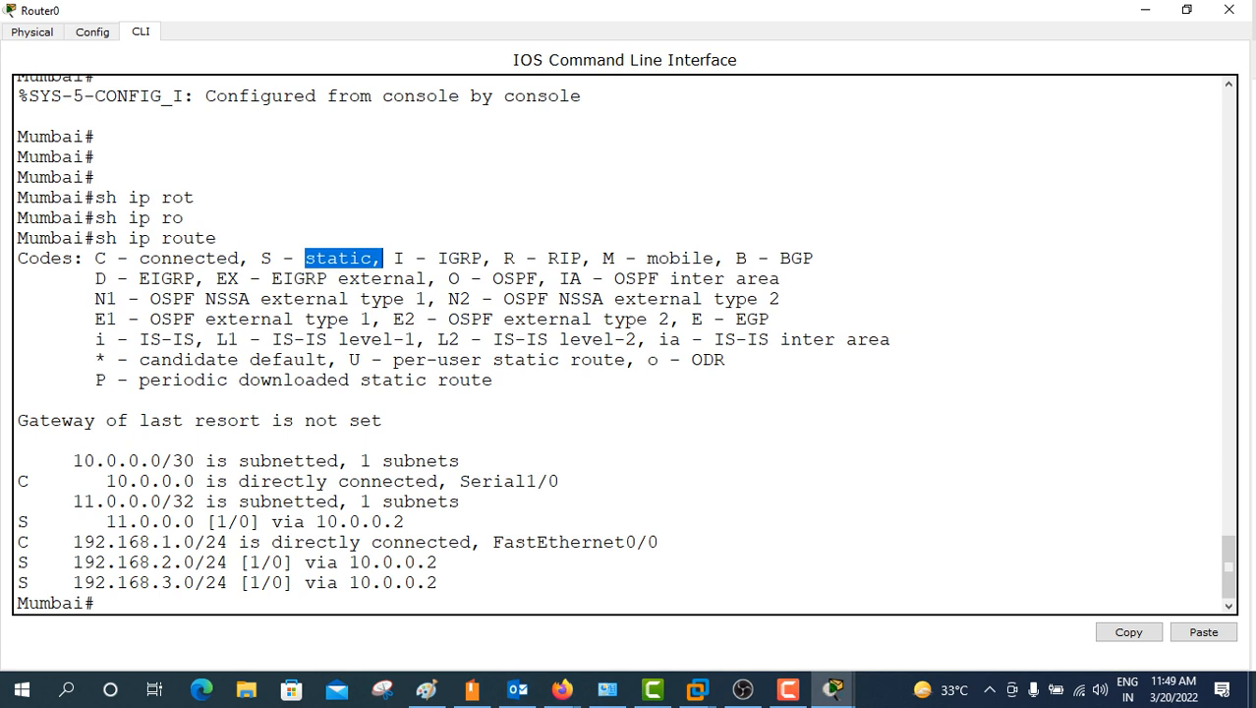
pyautogui.click(382, 258)
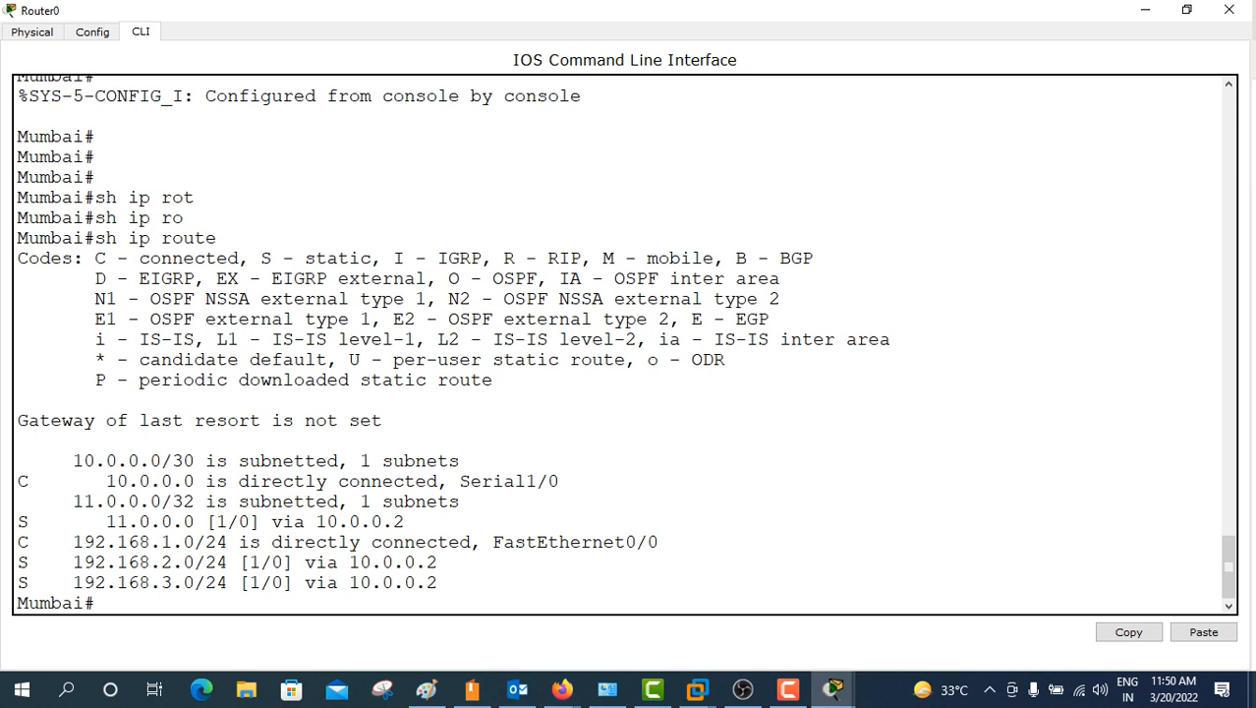
pyautogui.moveTo(152, 561); pyautogui.dragTo(215, 582)
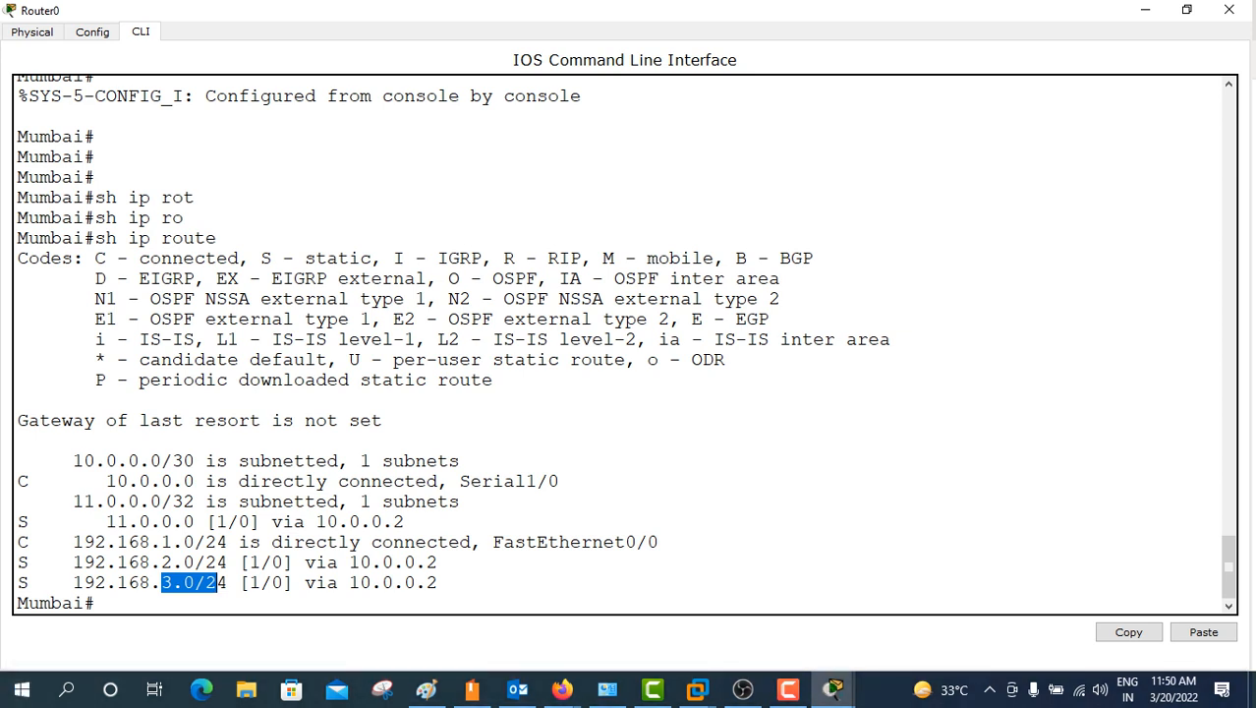
pyautogui.press('F10')
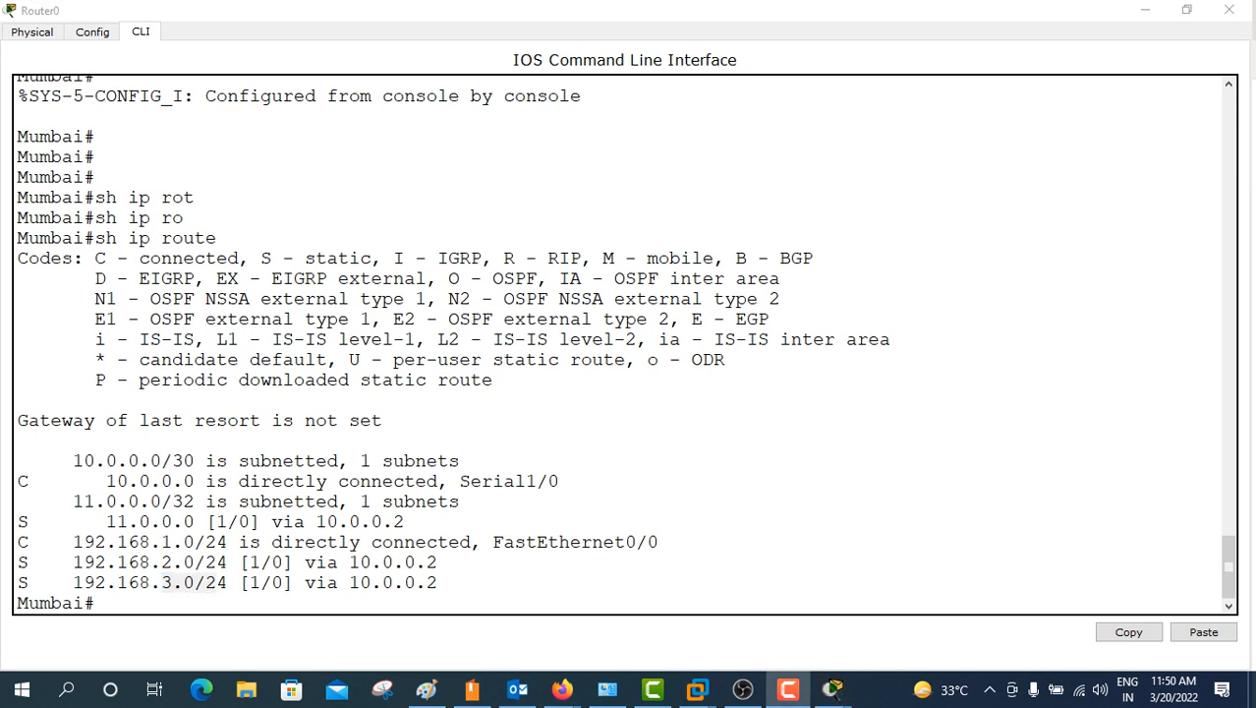